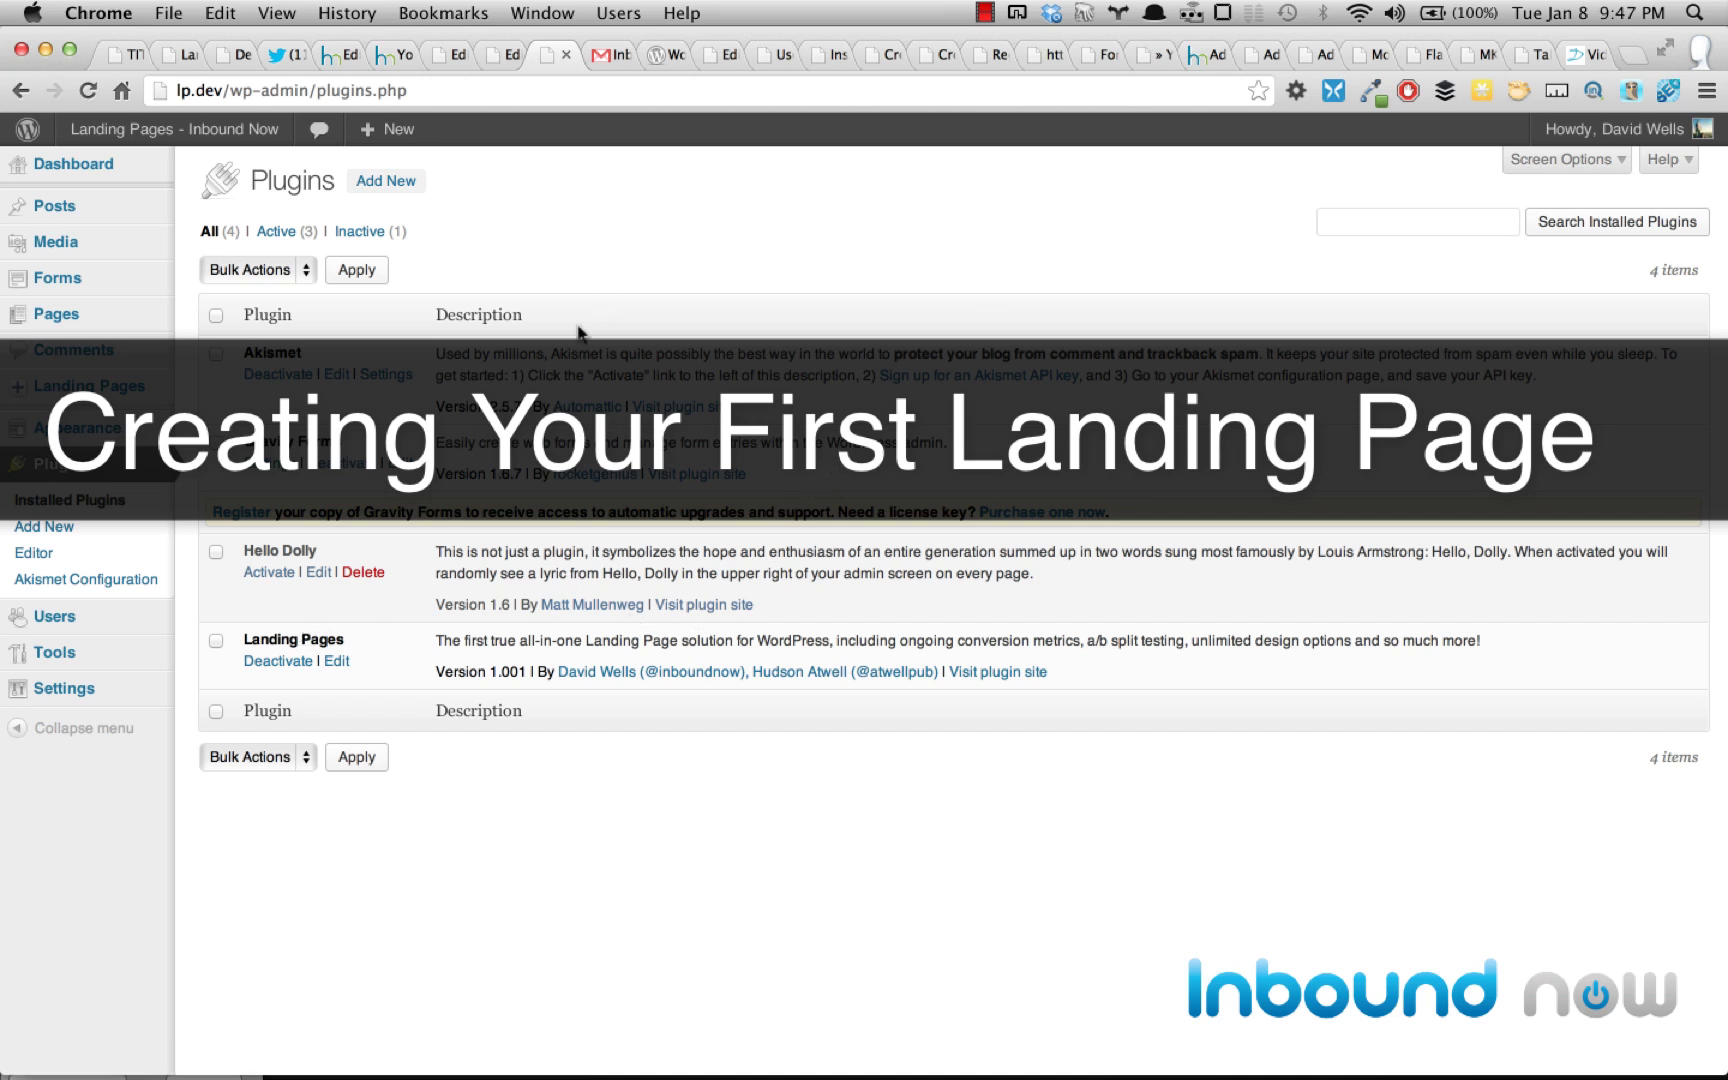
- Open the Landing Pages list, which shows no landing pages yet
mouse_move(120, 398)
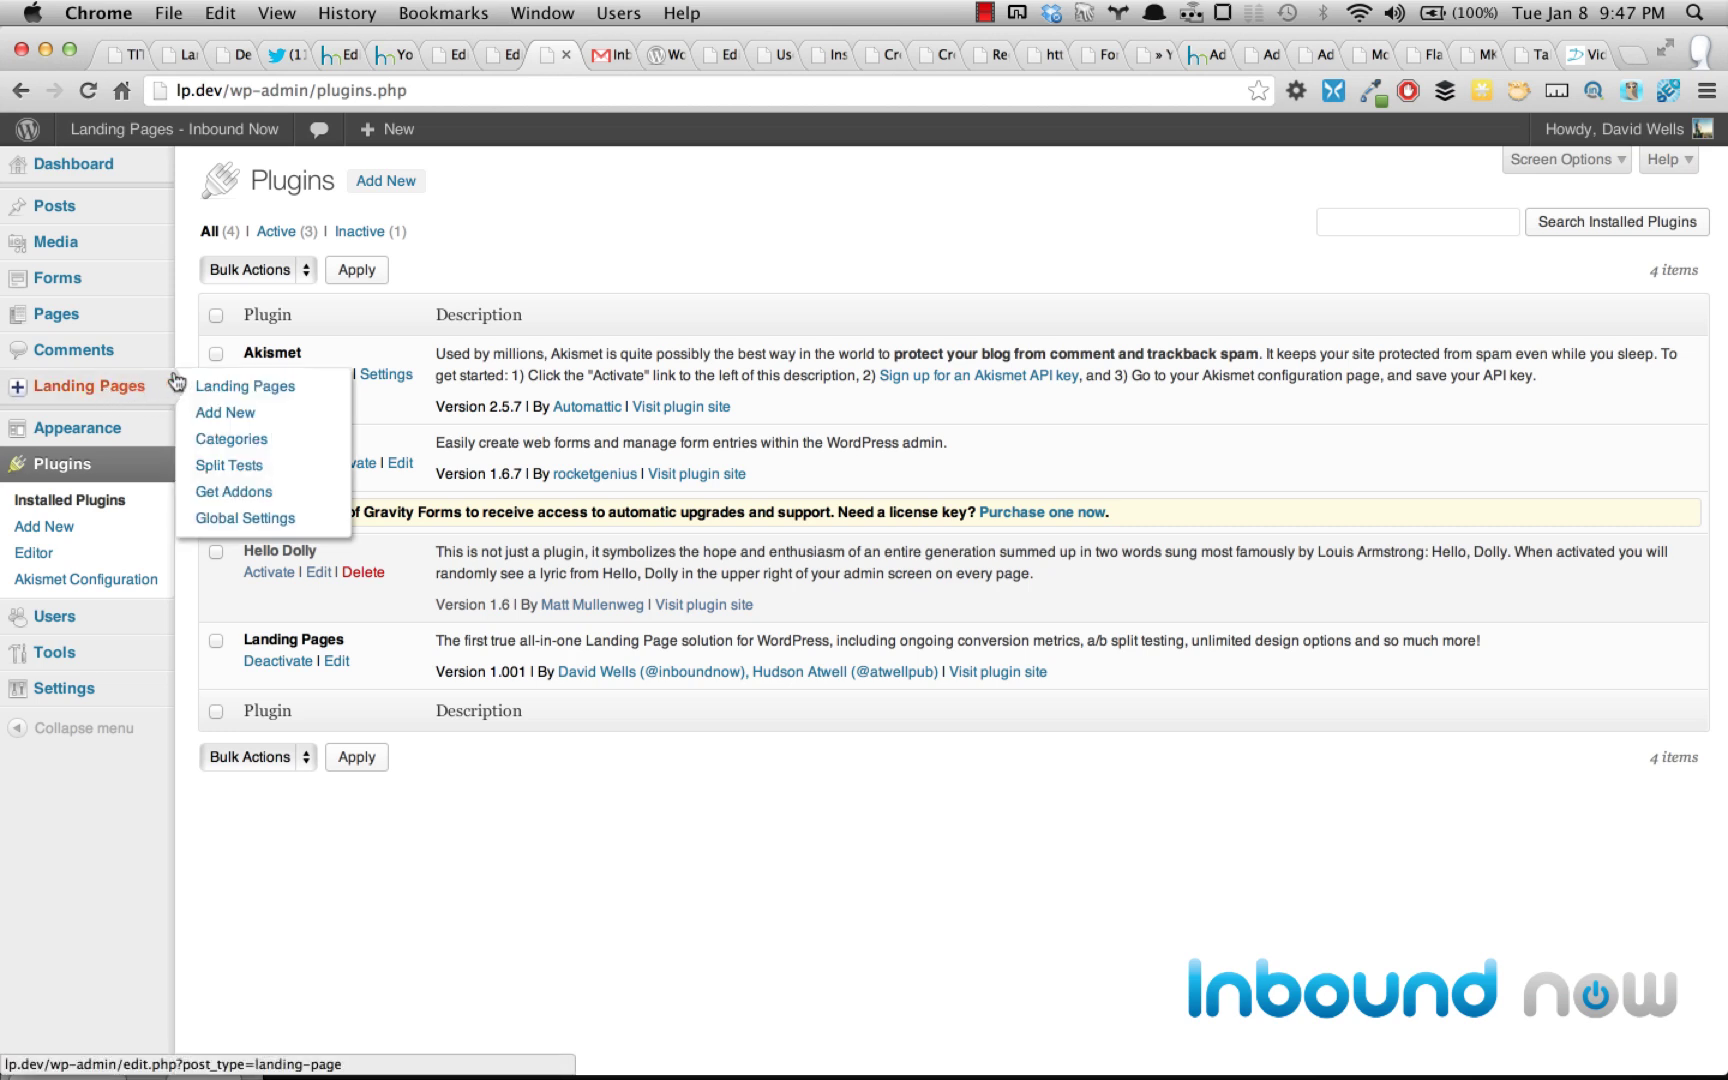
click(233, 391)
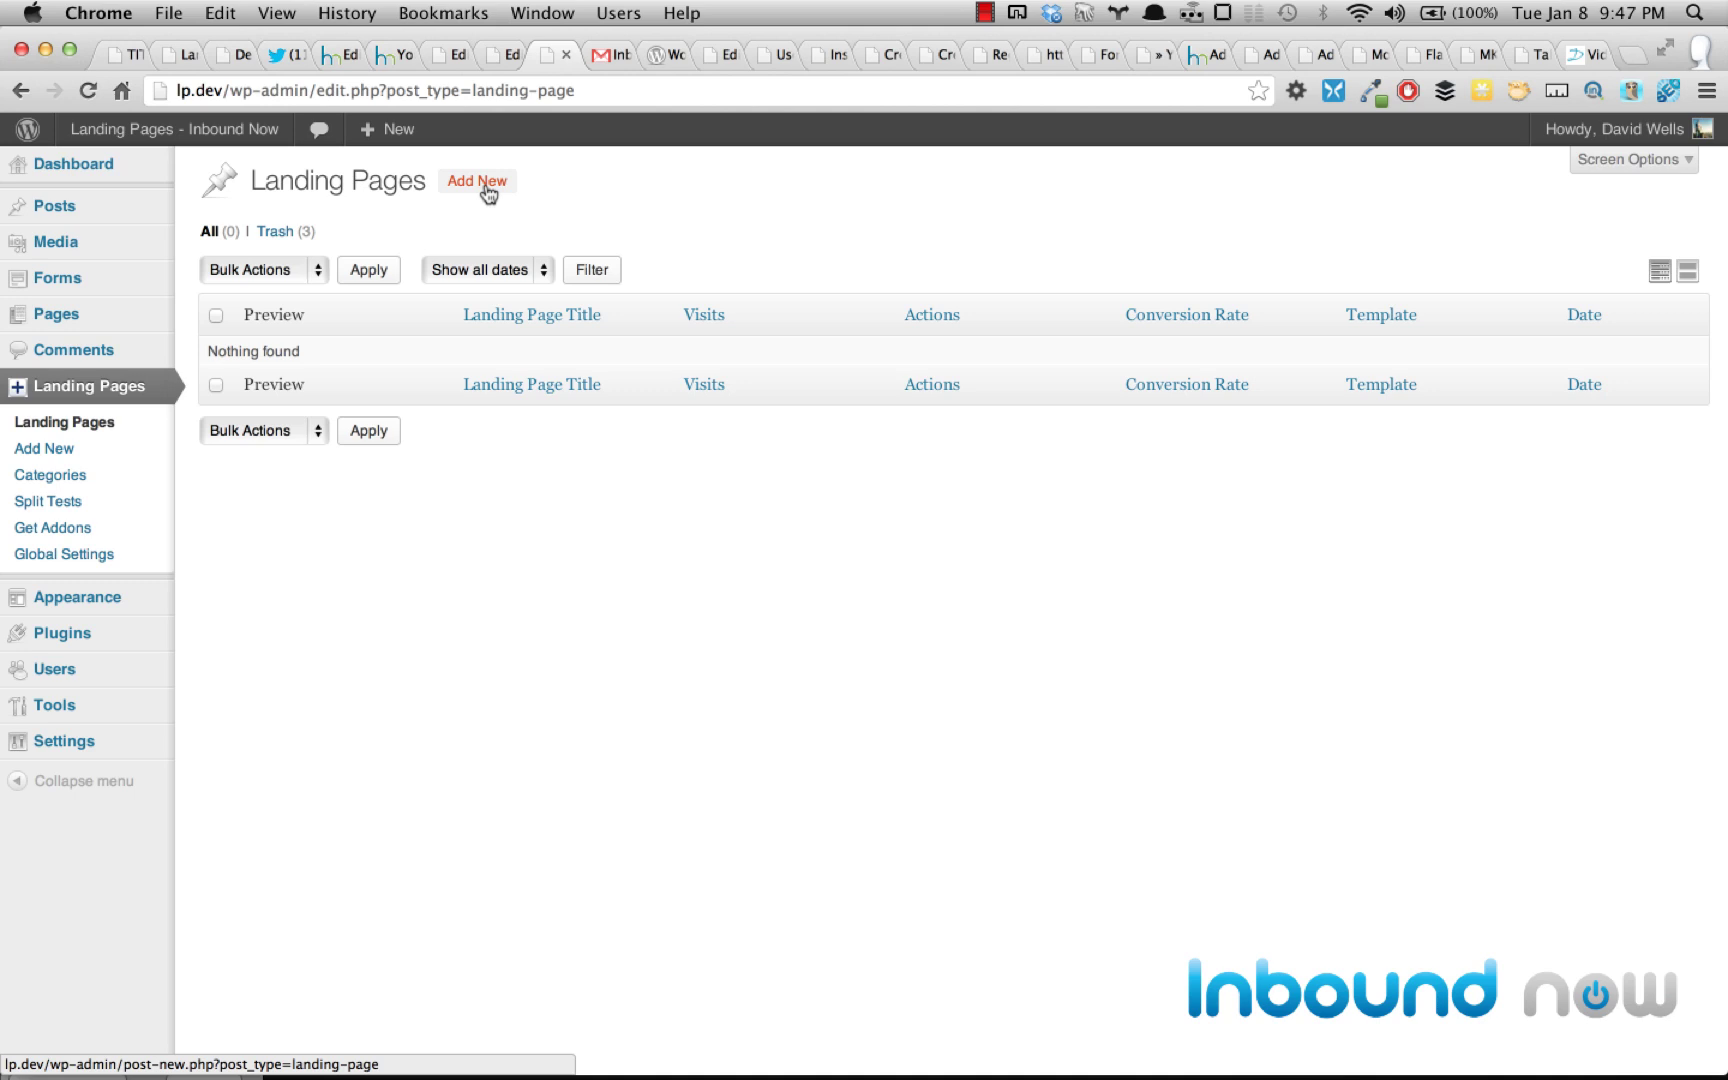
- Start a new landing page with Landing Pages > Add New
click(50, 455)
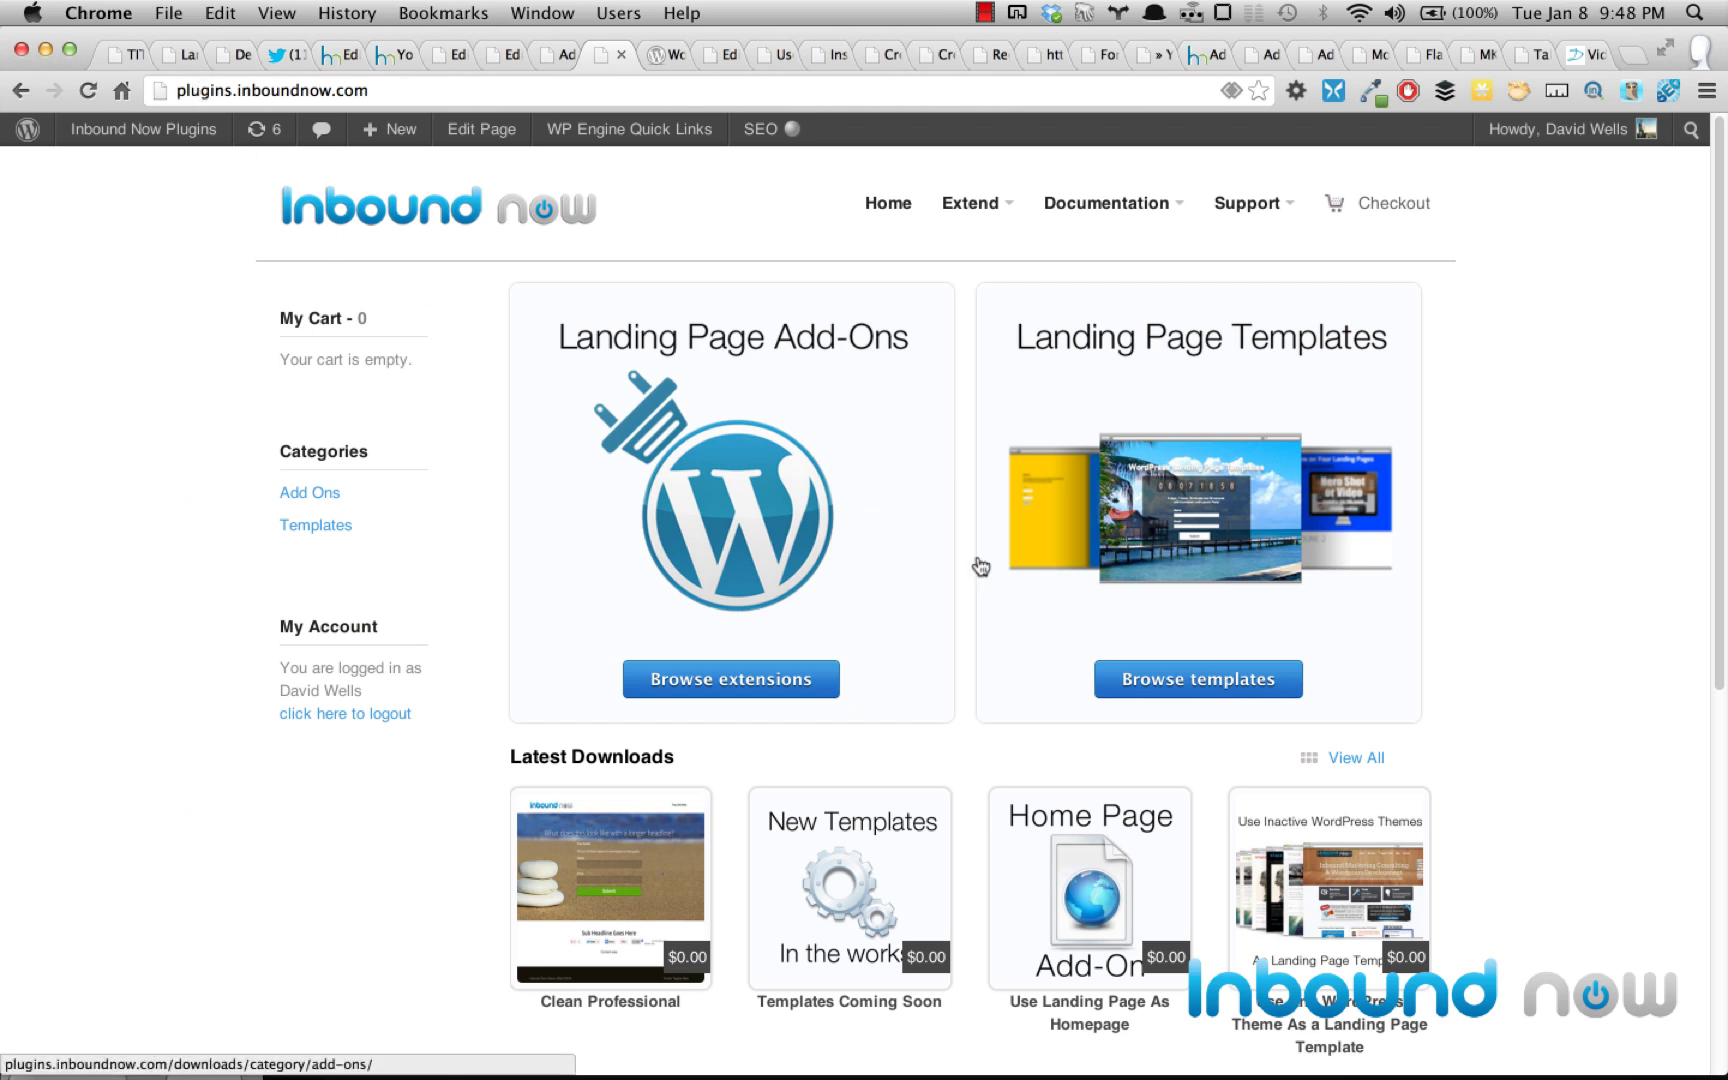
- Browse the Inbound Now store's landing page templates and add-ons, then return to the template chooser
click(1198, 562)
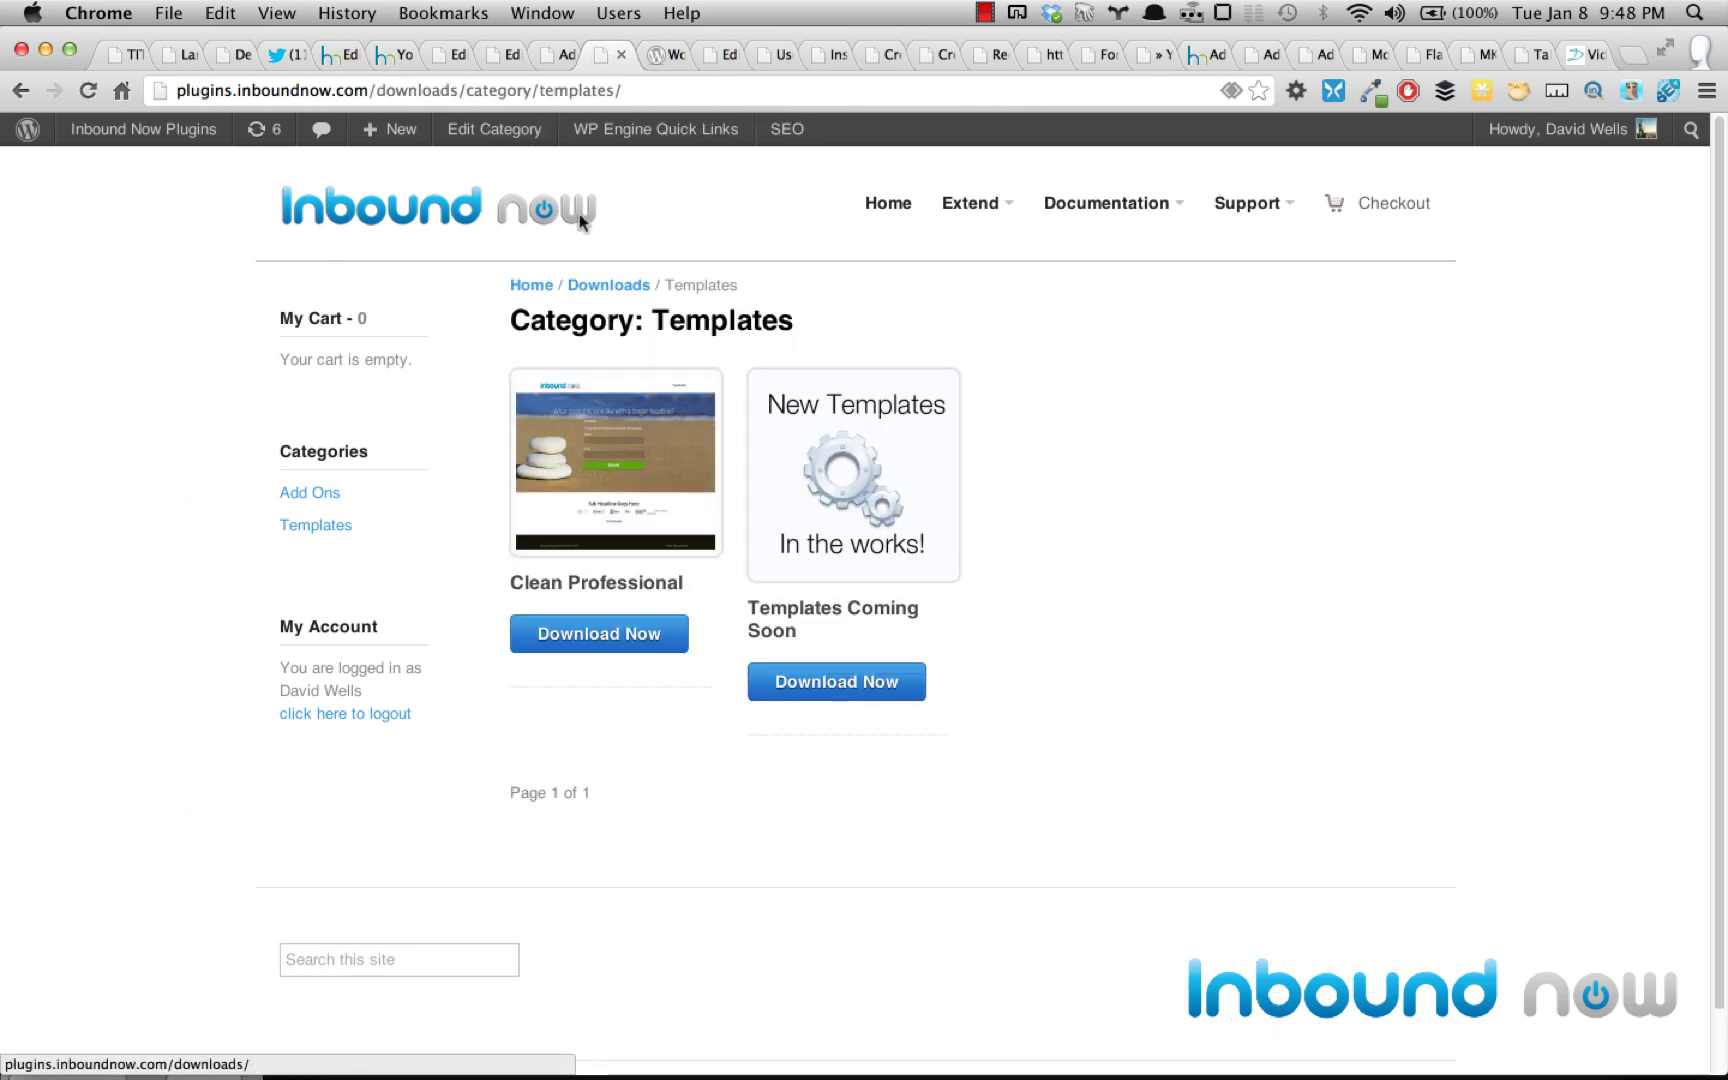
click(551, 55)
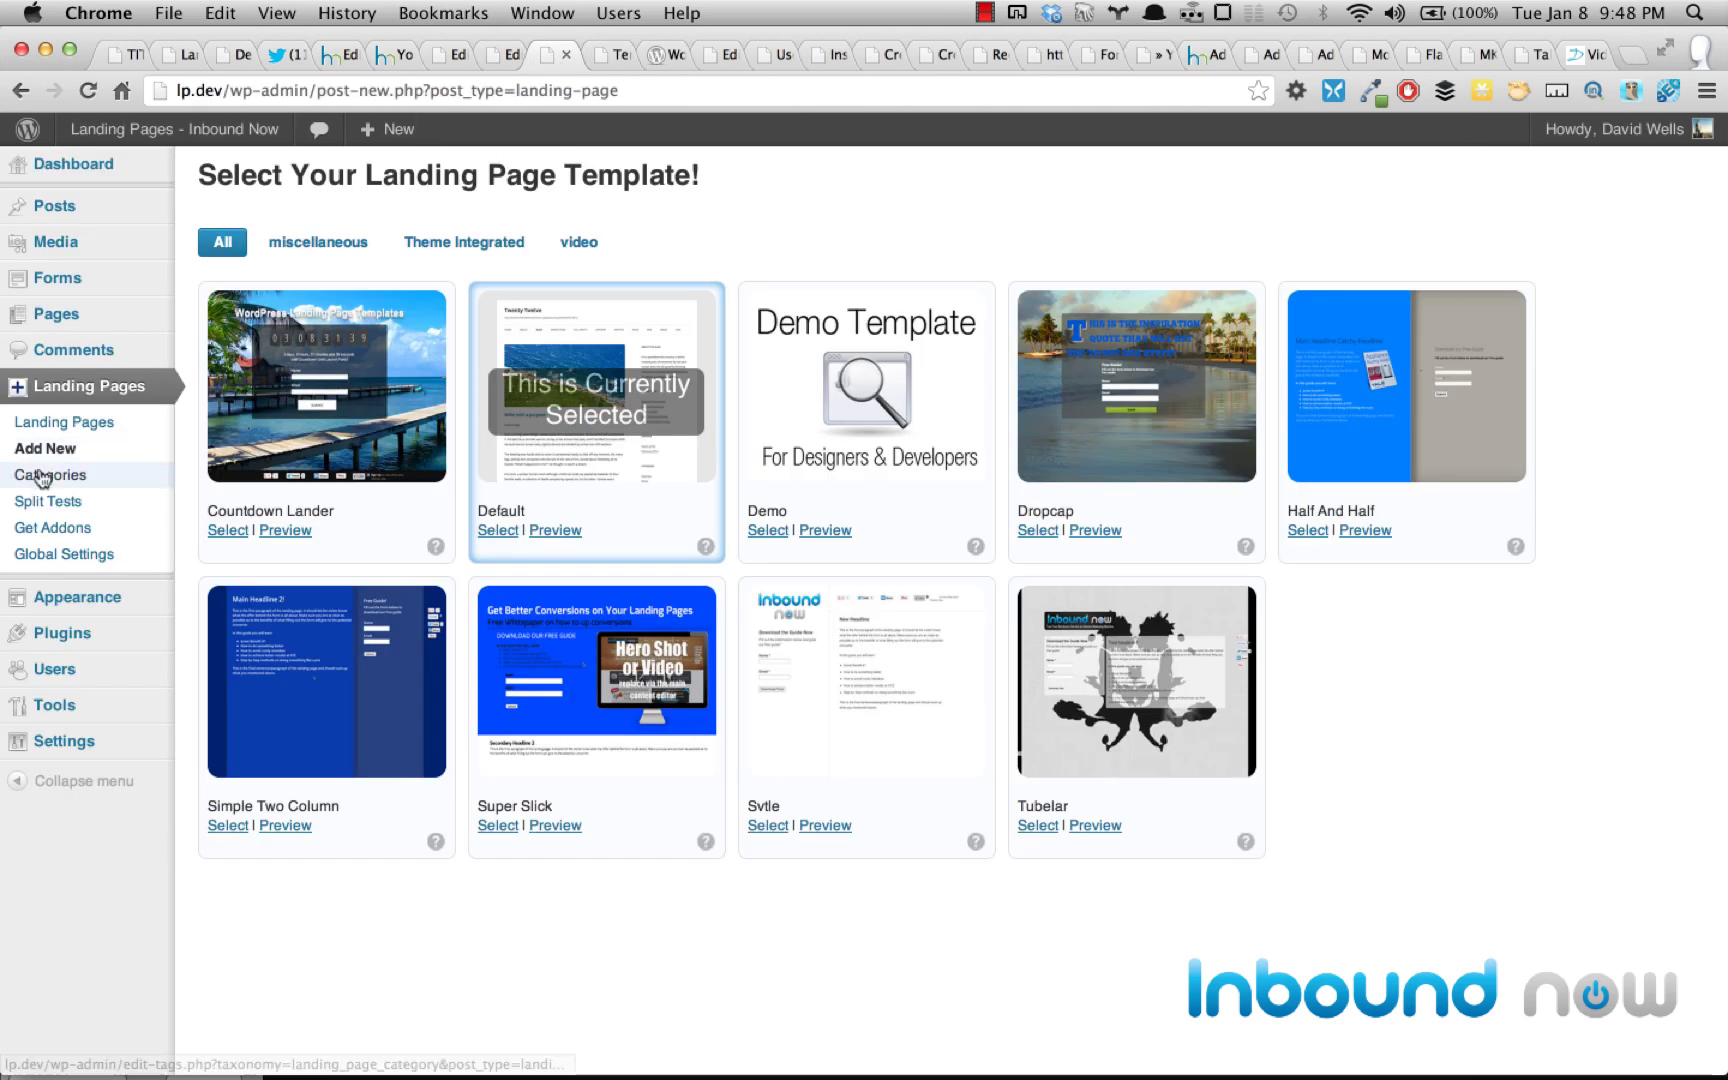
super+click(48, 540)
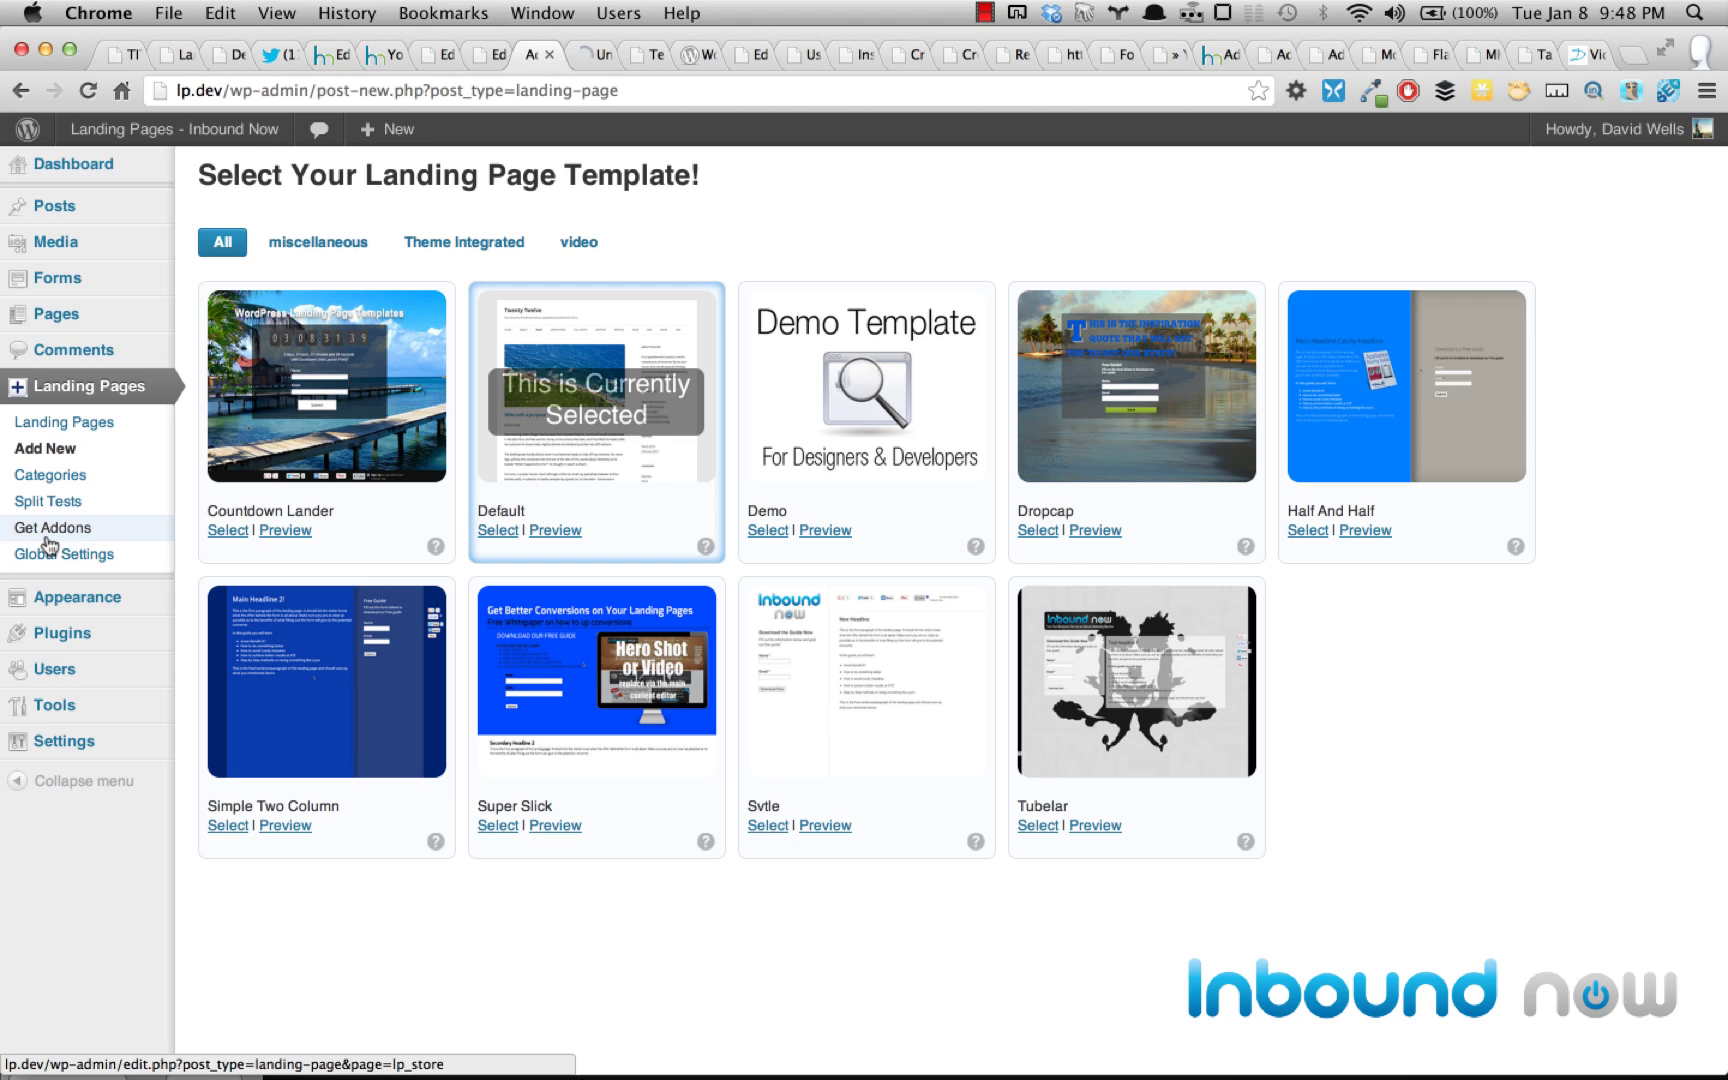
click(592, 58)
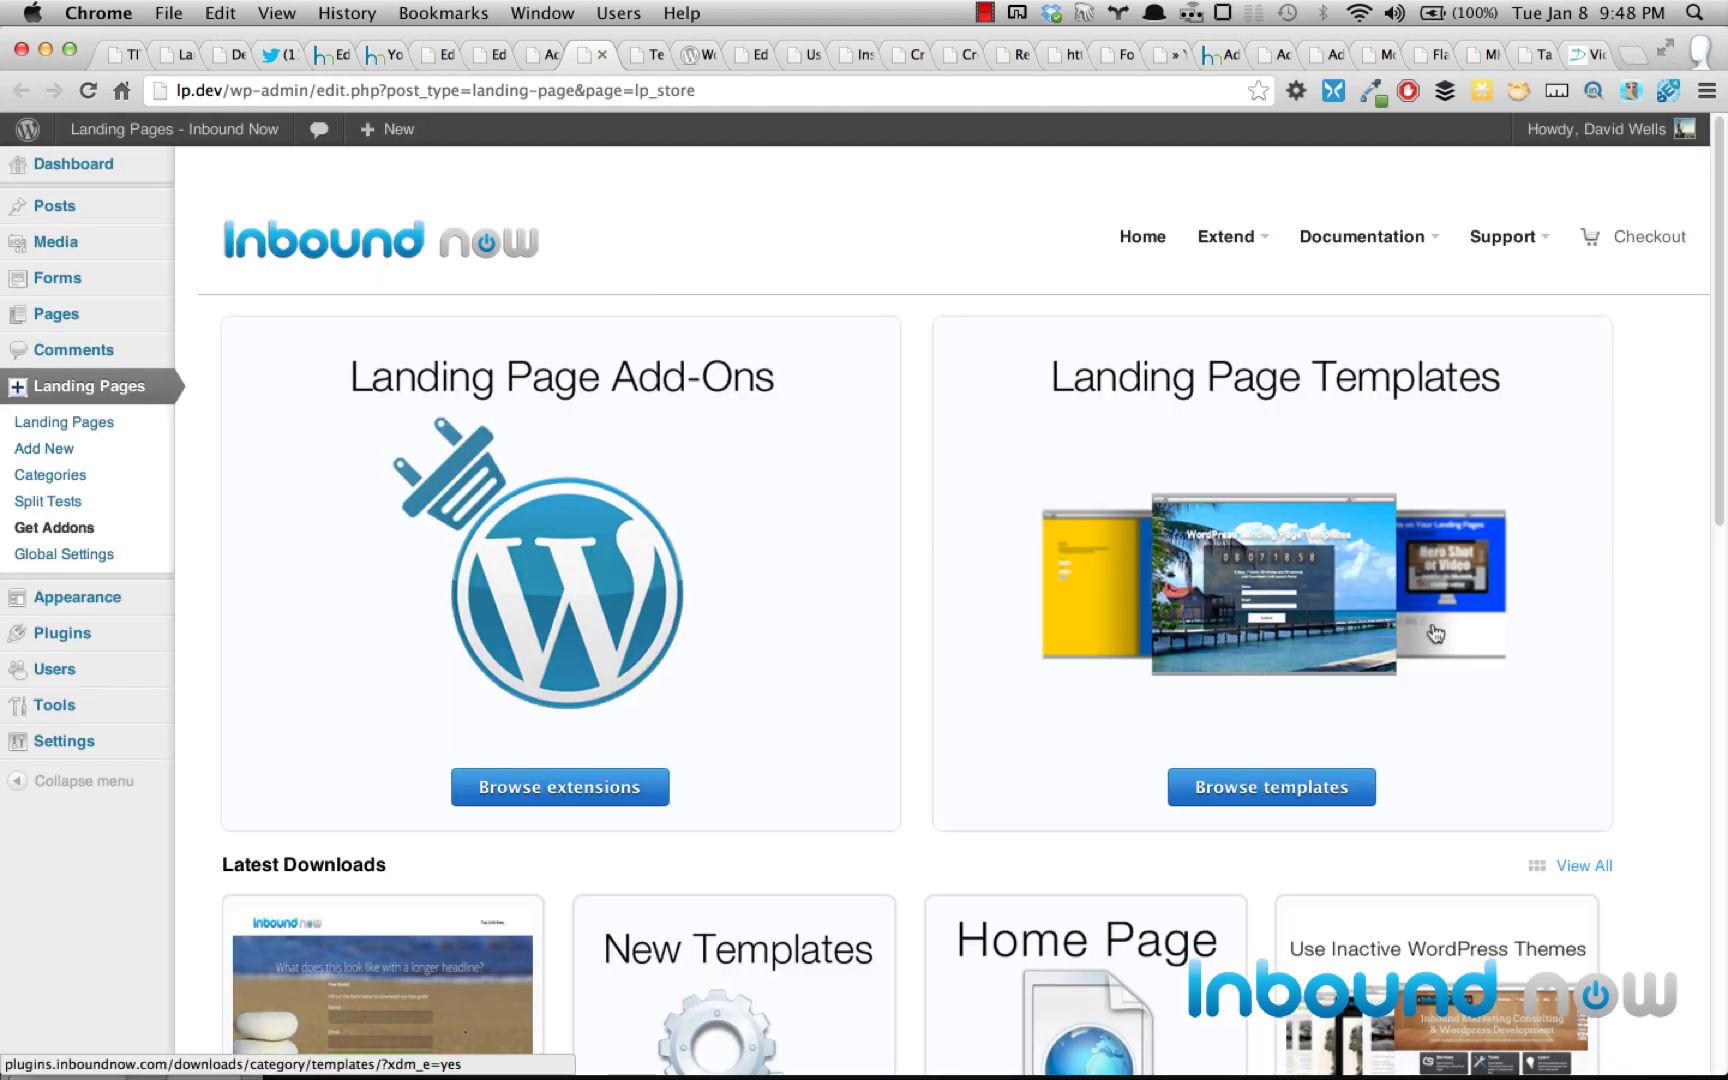
click(538, 58)
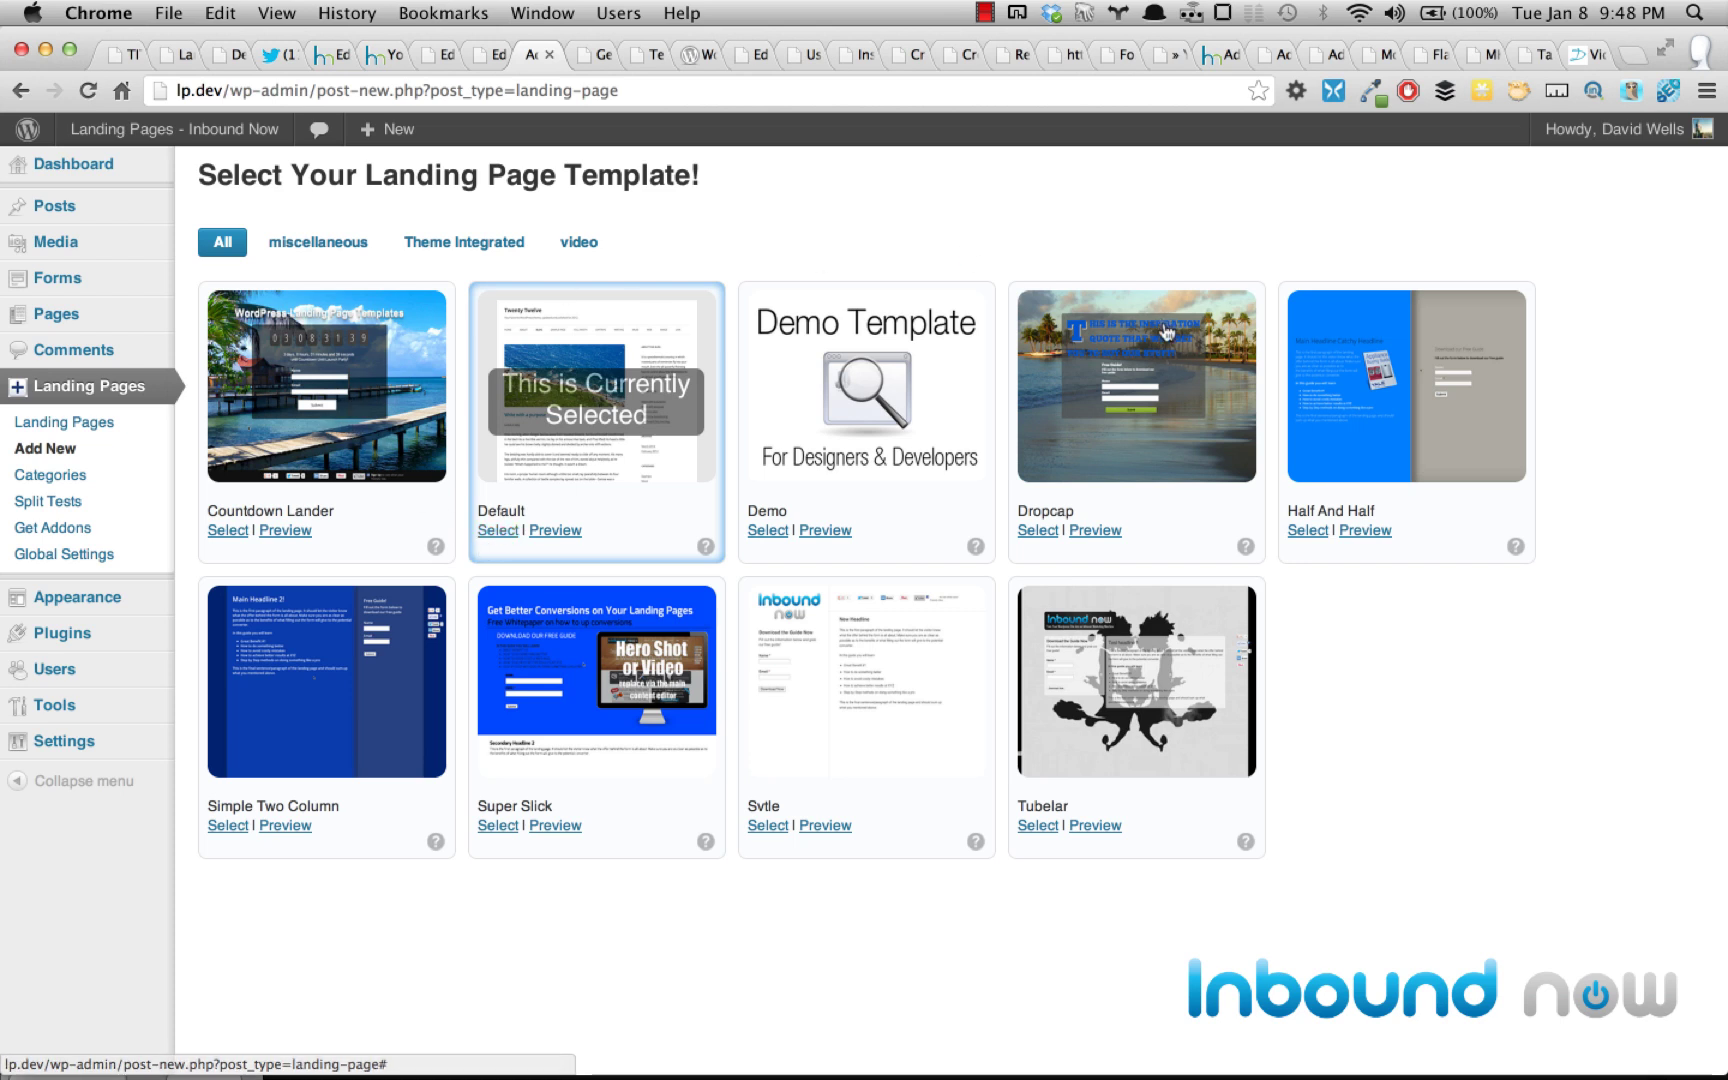
- Select the Half And Half template to open the new landing page editor
click(1308, 531)
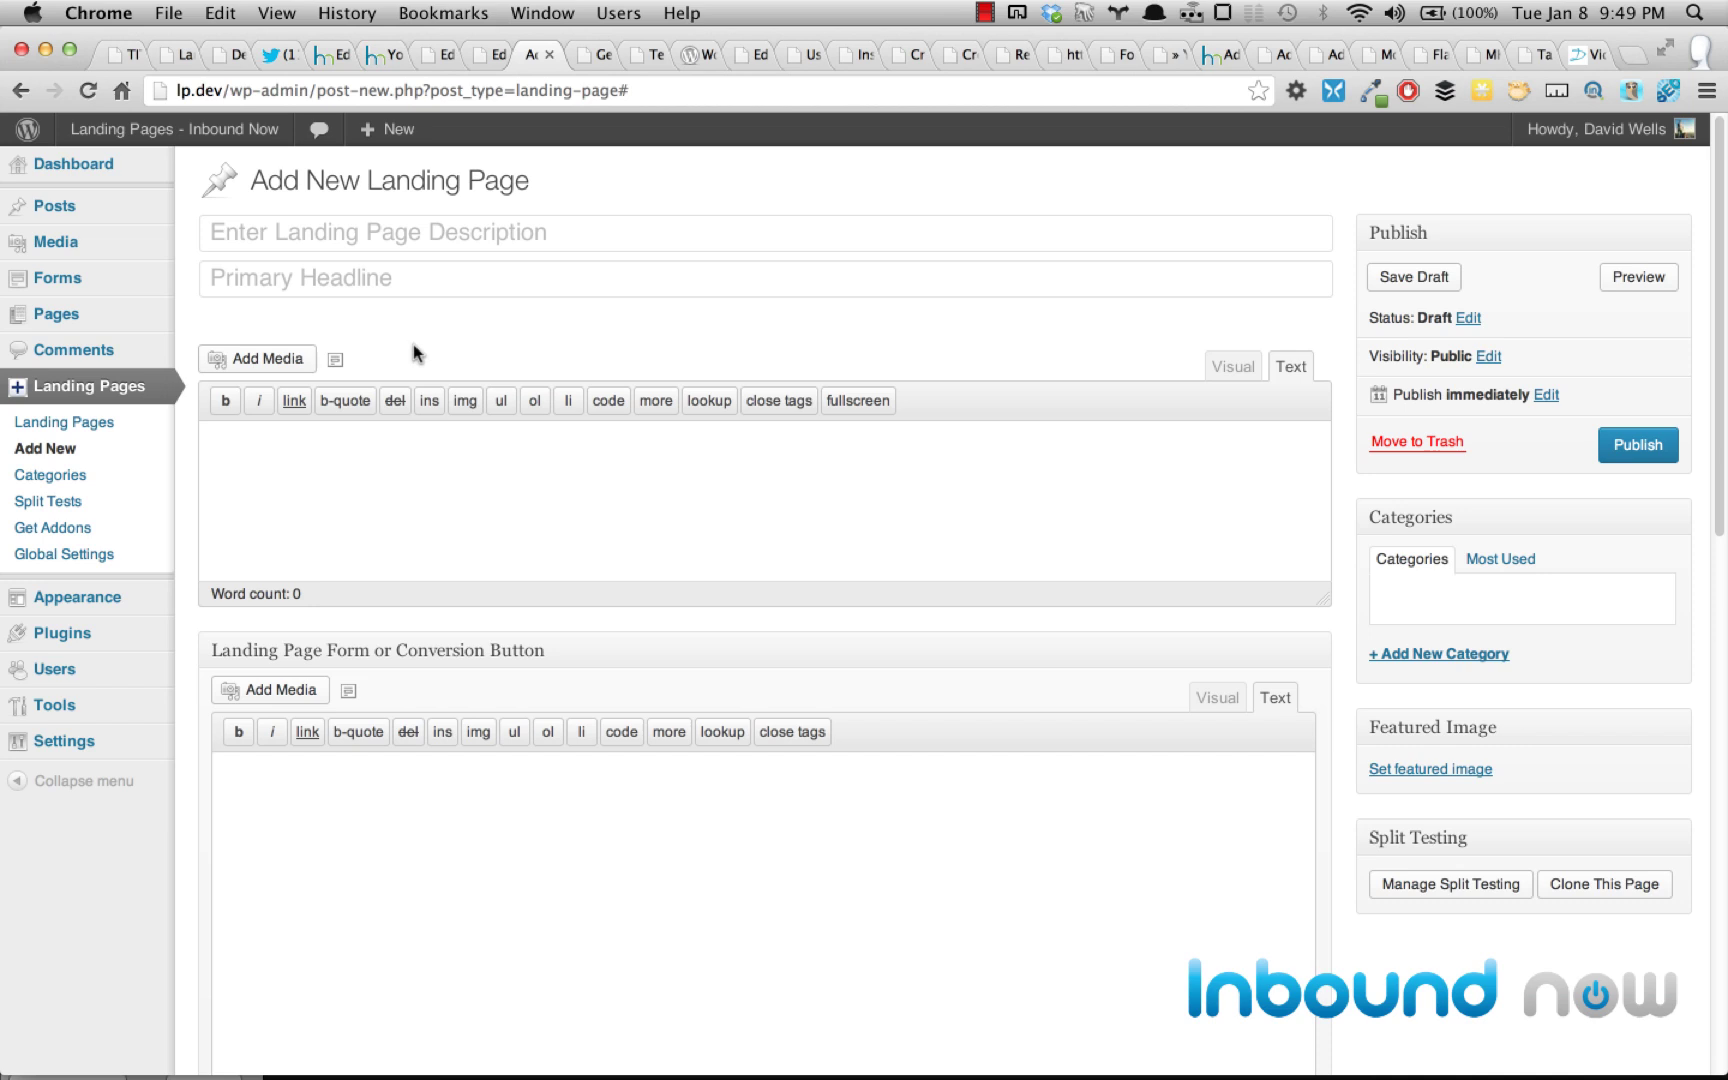
- Switch the content editor to Visual and title the page 'Landing Pages Guide - Version A'
click(1240, 372)
scroll(764, 478, up, 3)
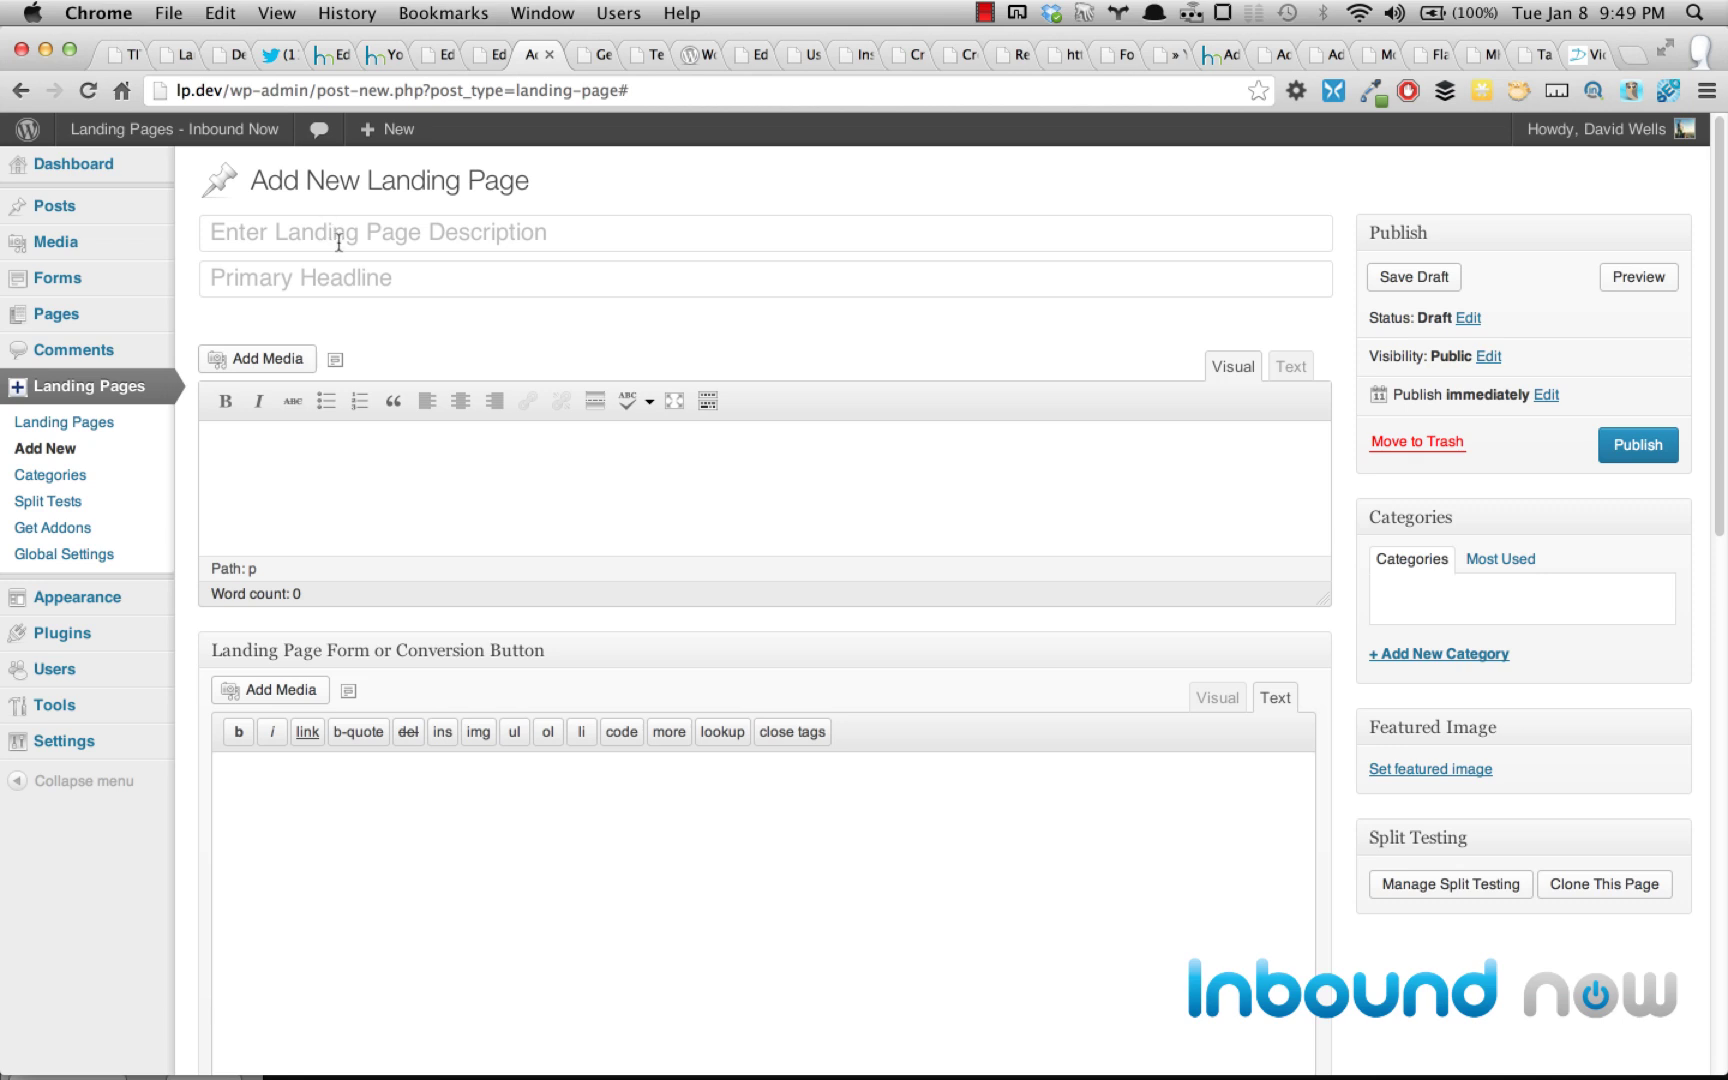
click(339, 243)
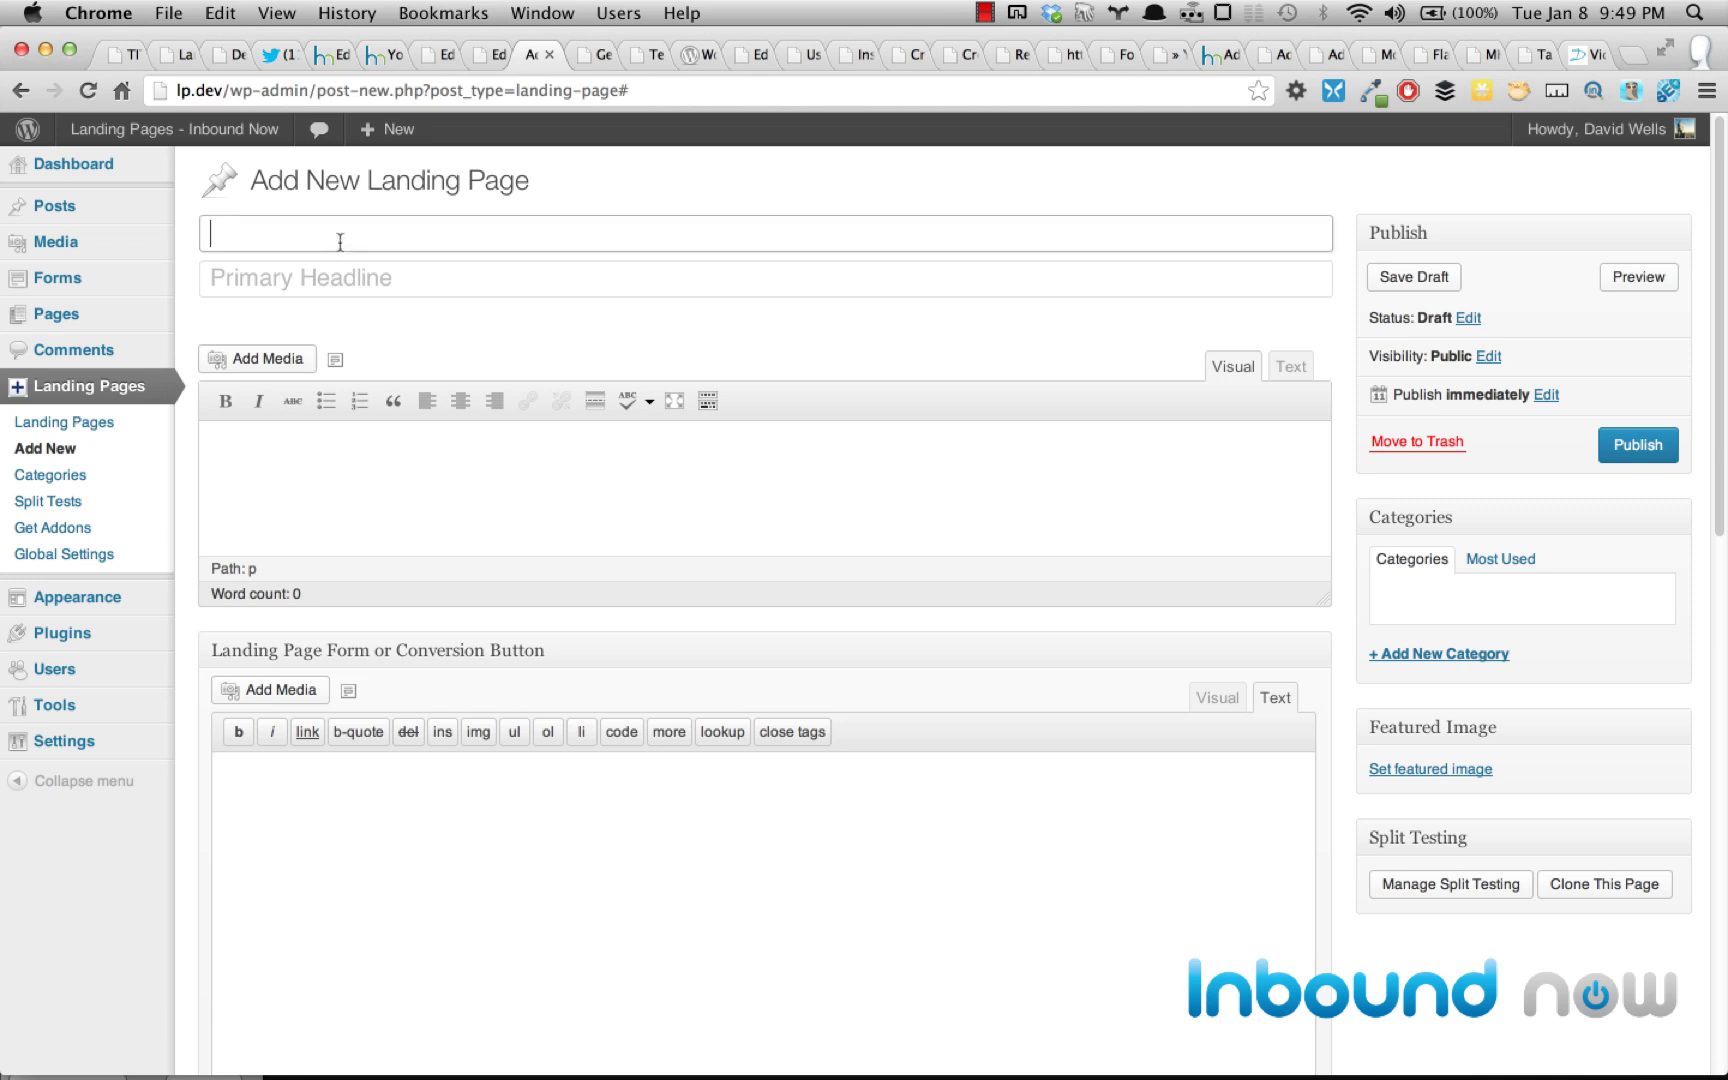
click(192, 286)
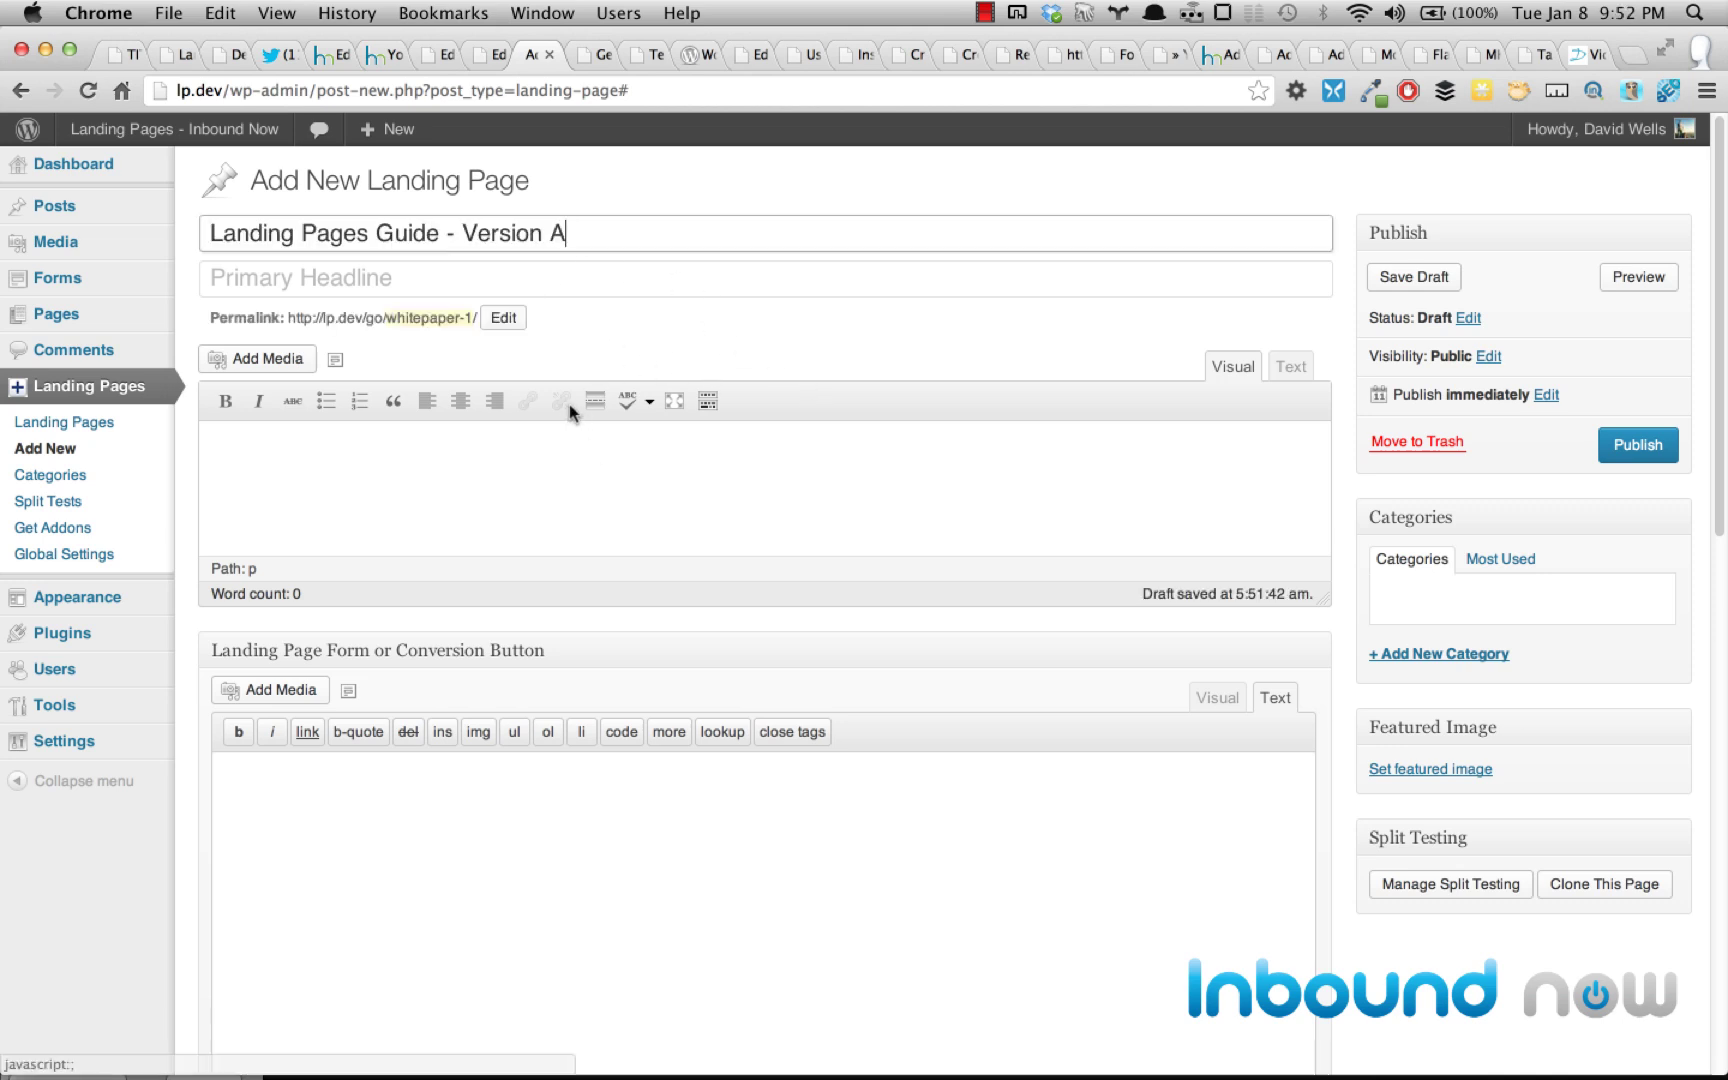
drag(207, 234, 588, 240)
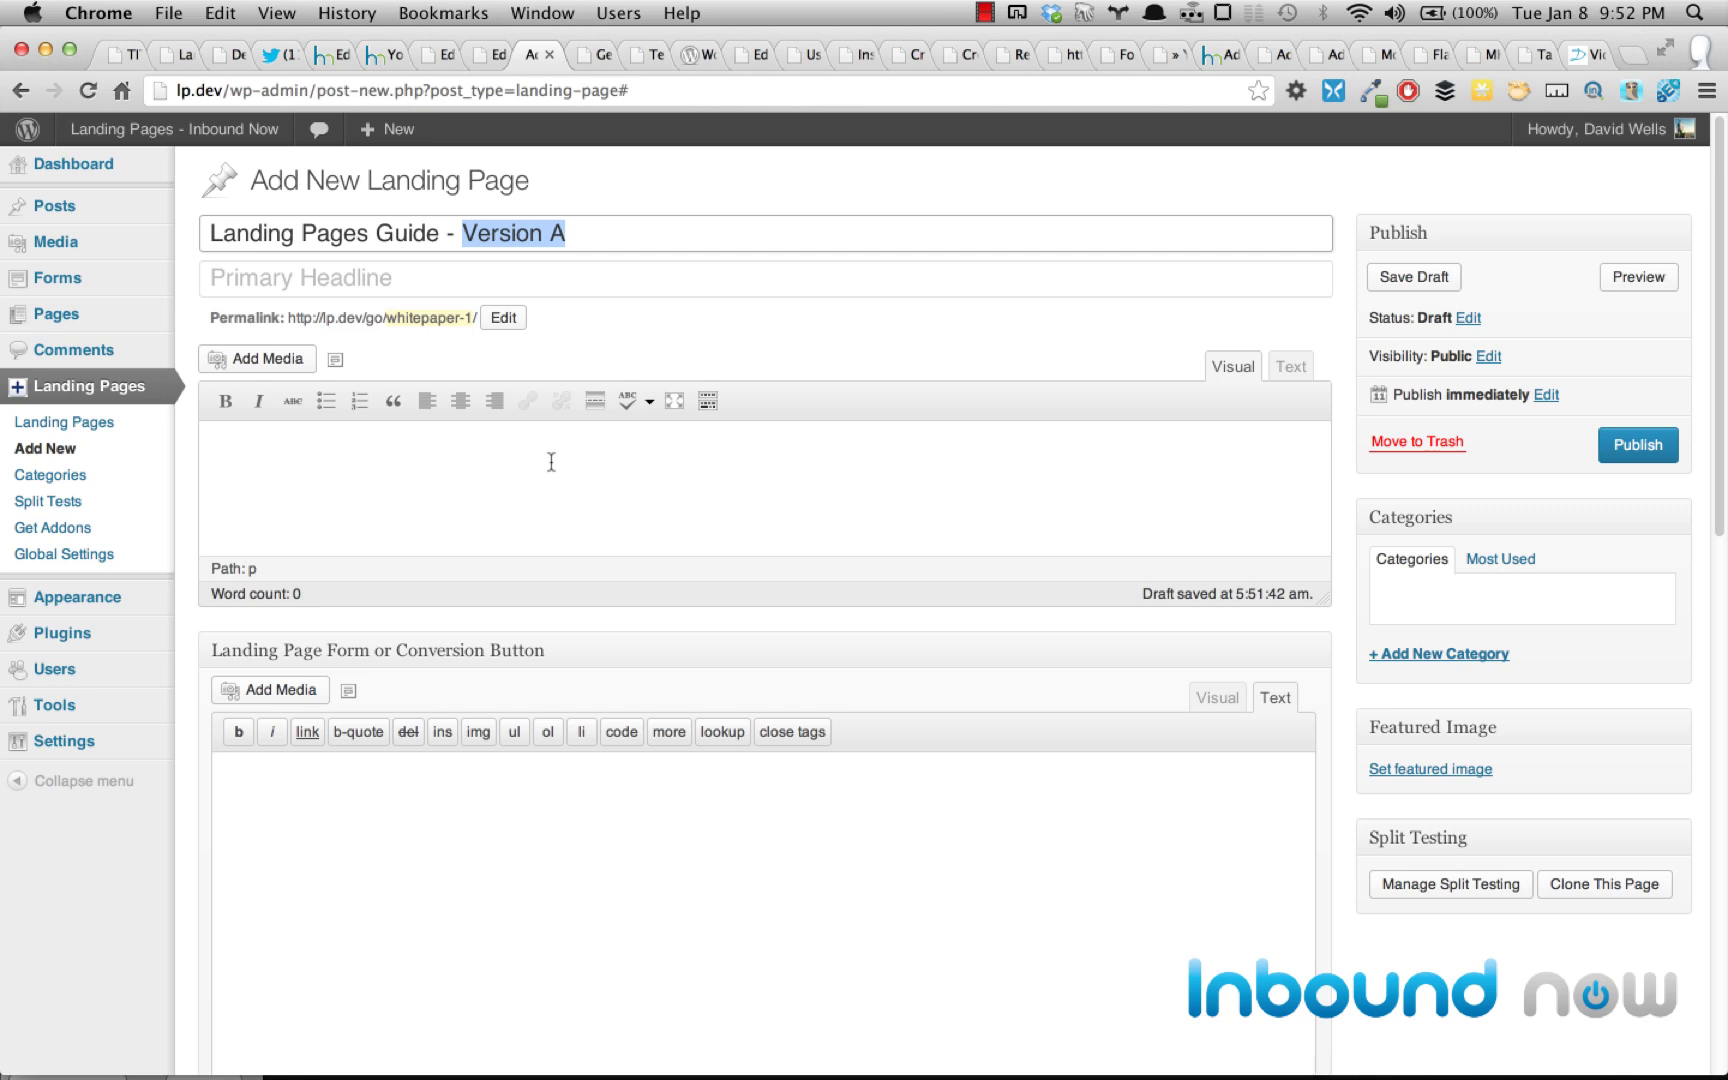
click(438, 235)
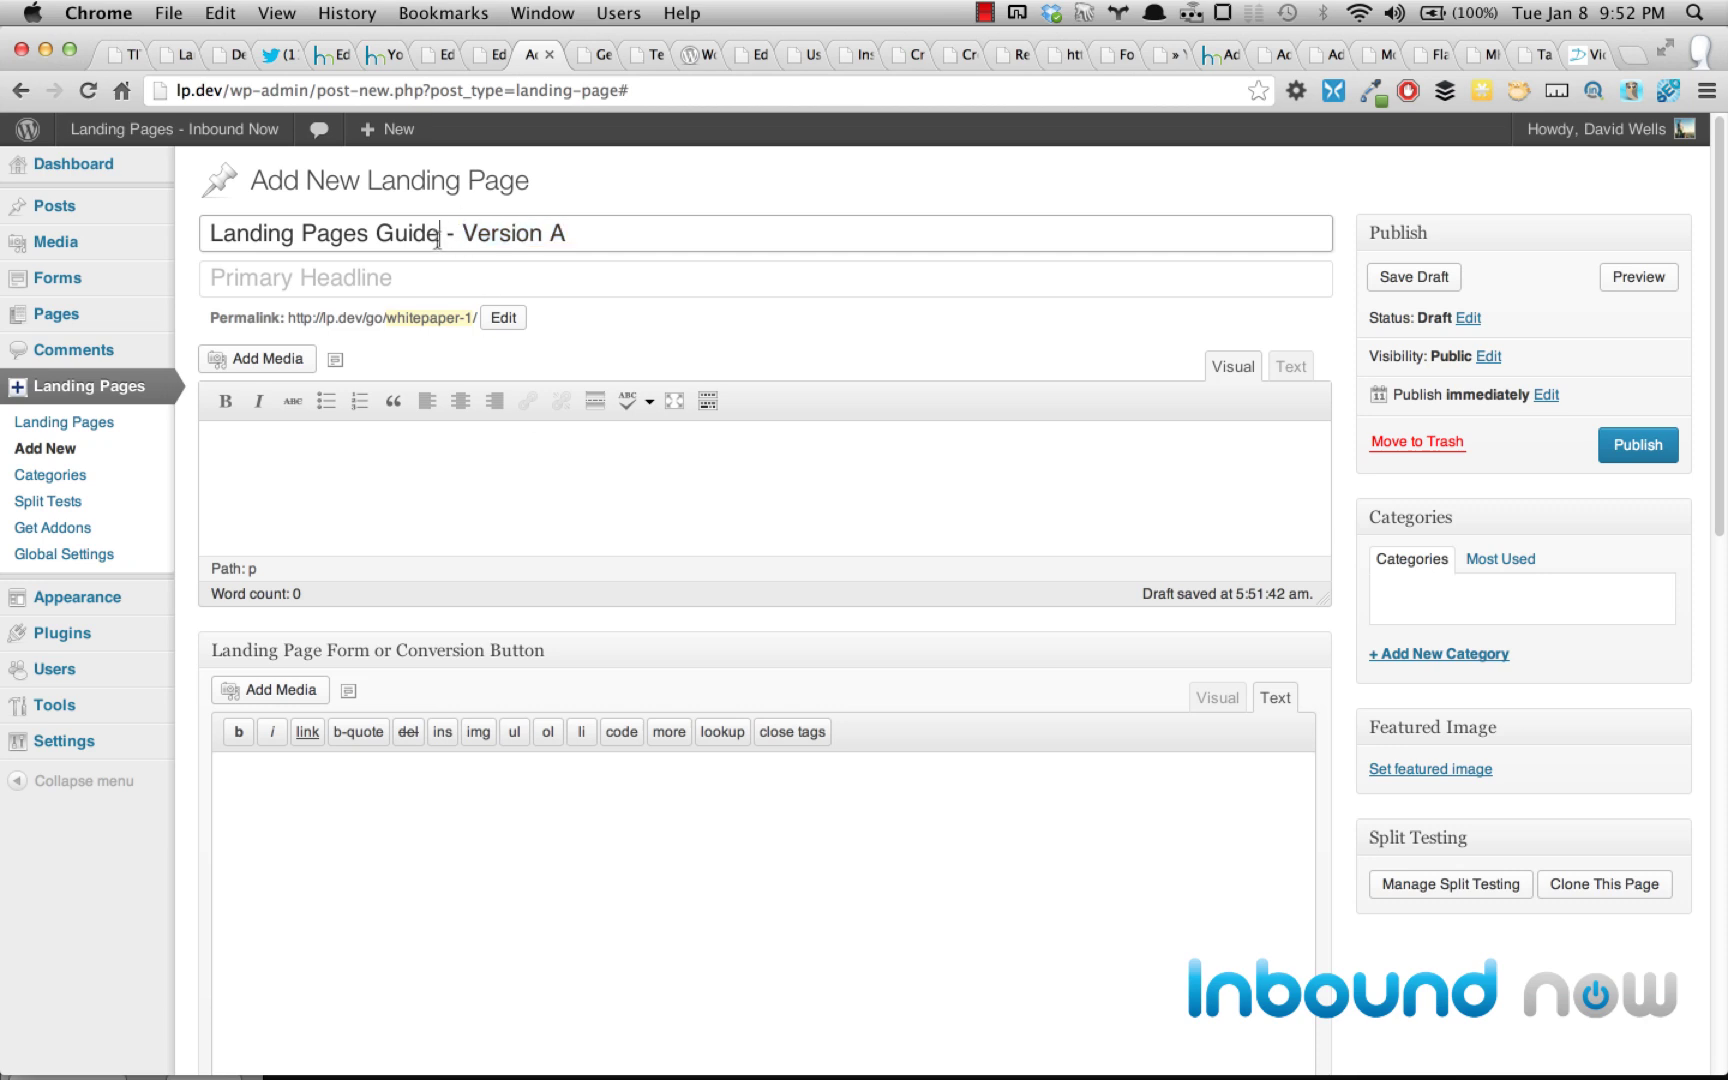
- Set the primary headline to 'Headline' and publish the landing page
click(366, 285)
click(197, 321)
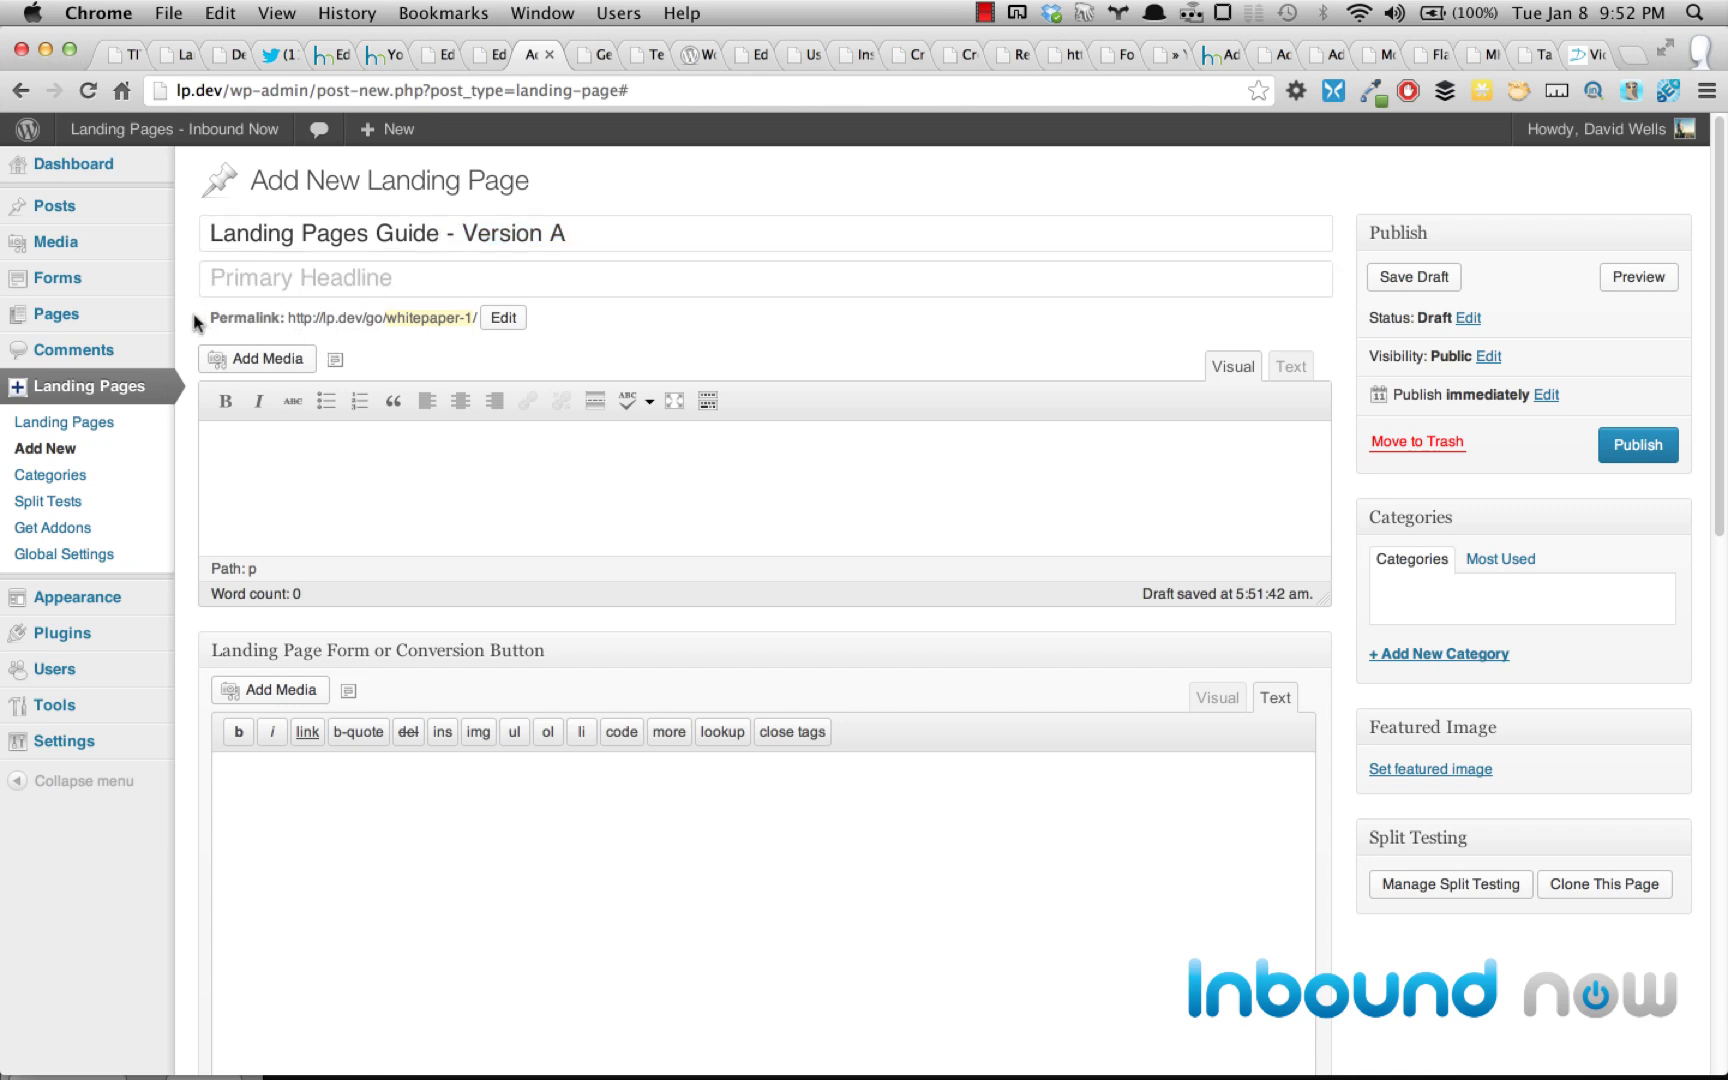
click(226, 281)
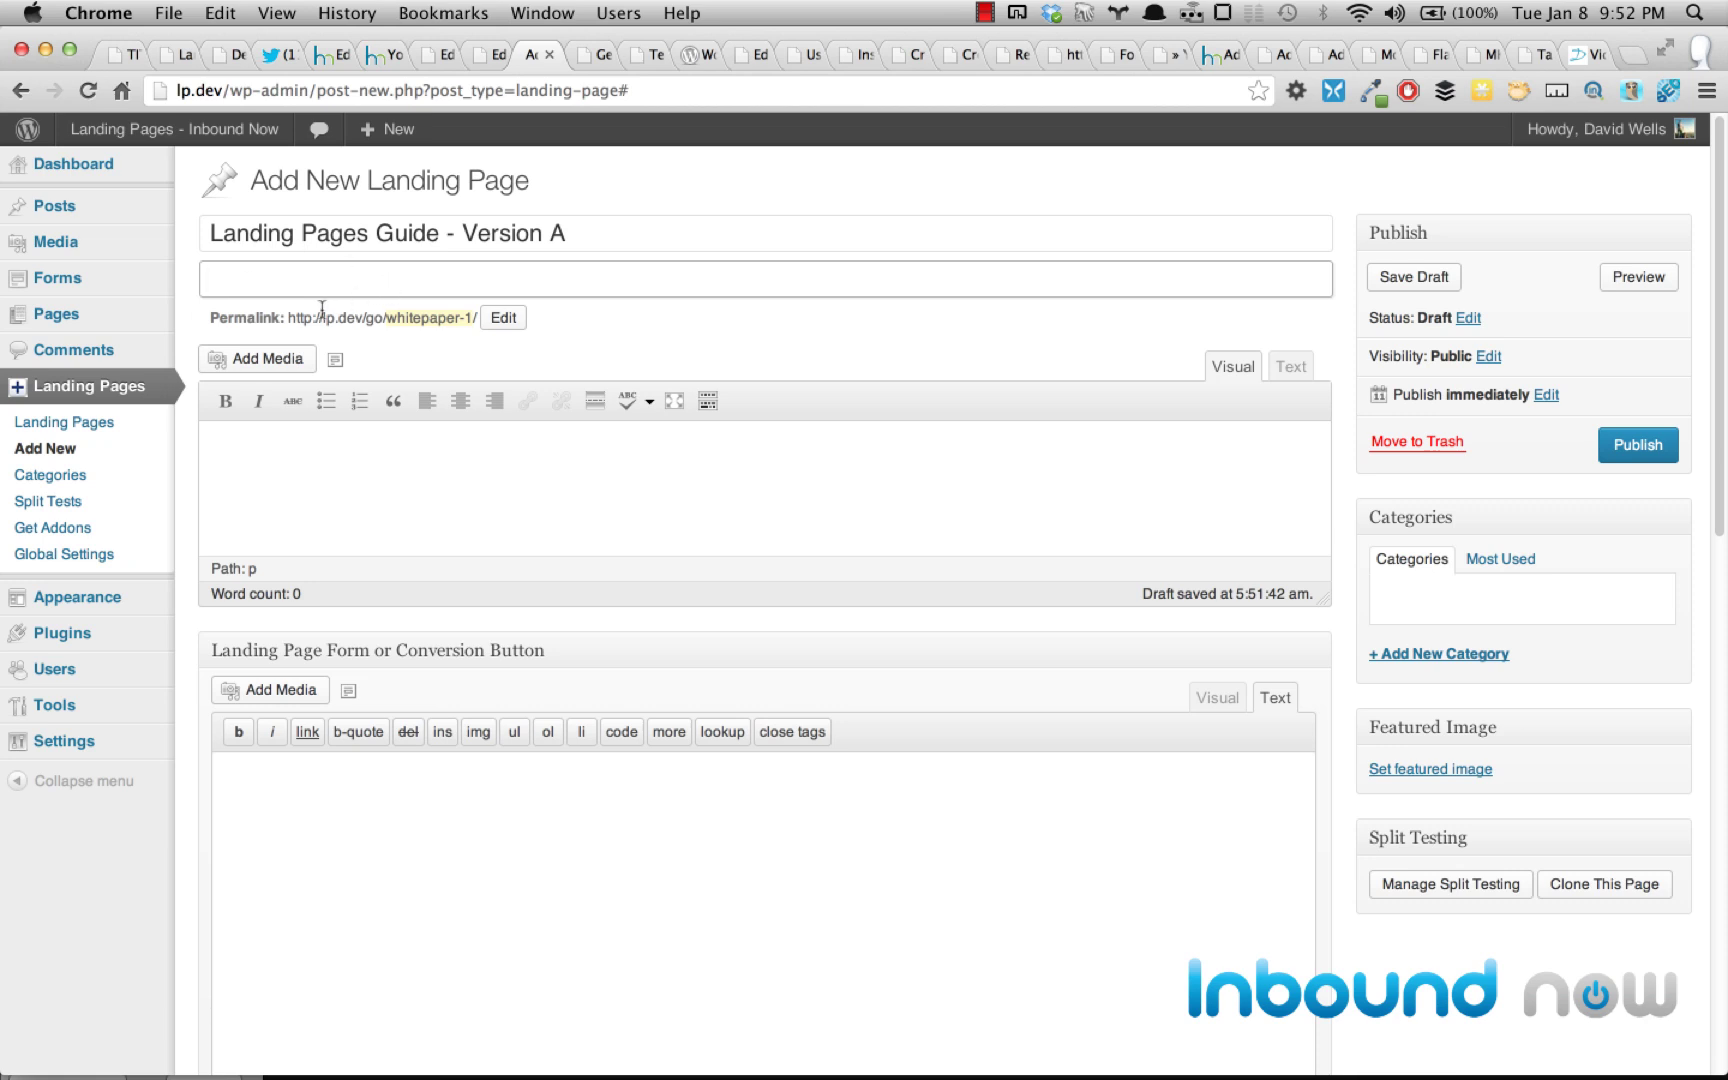
text(Headline)
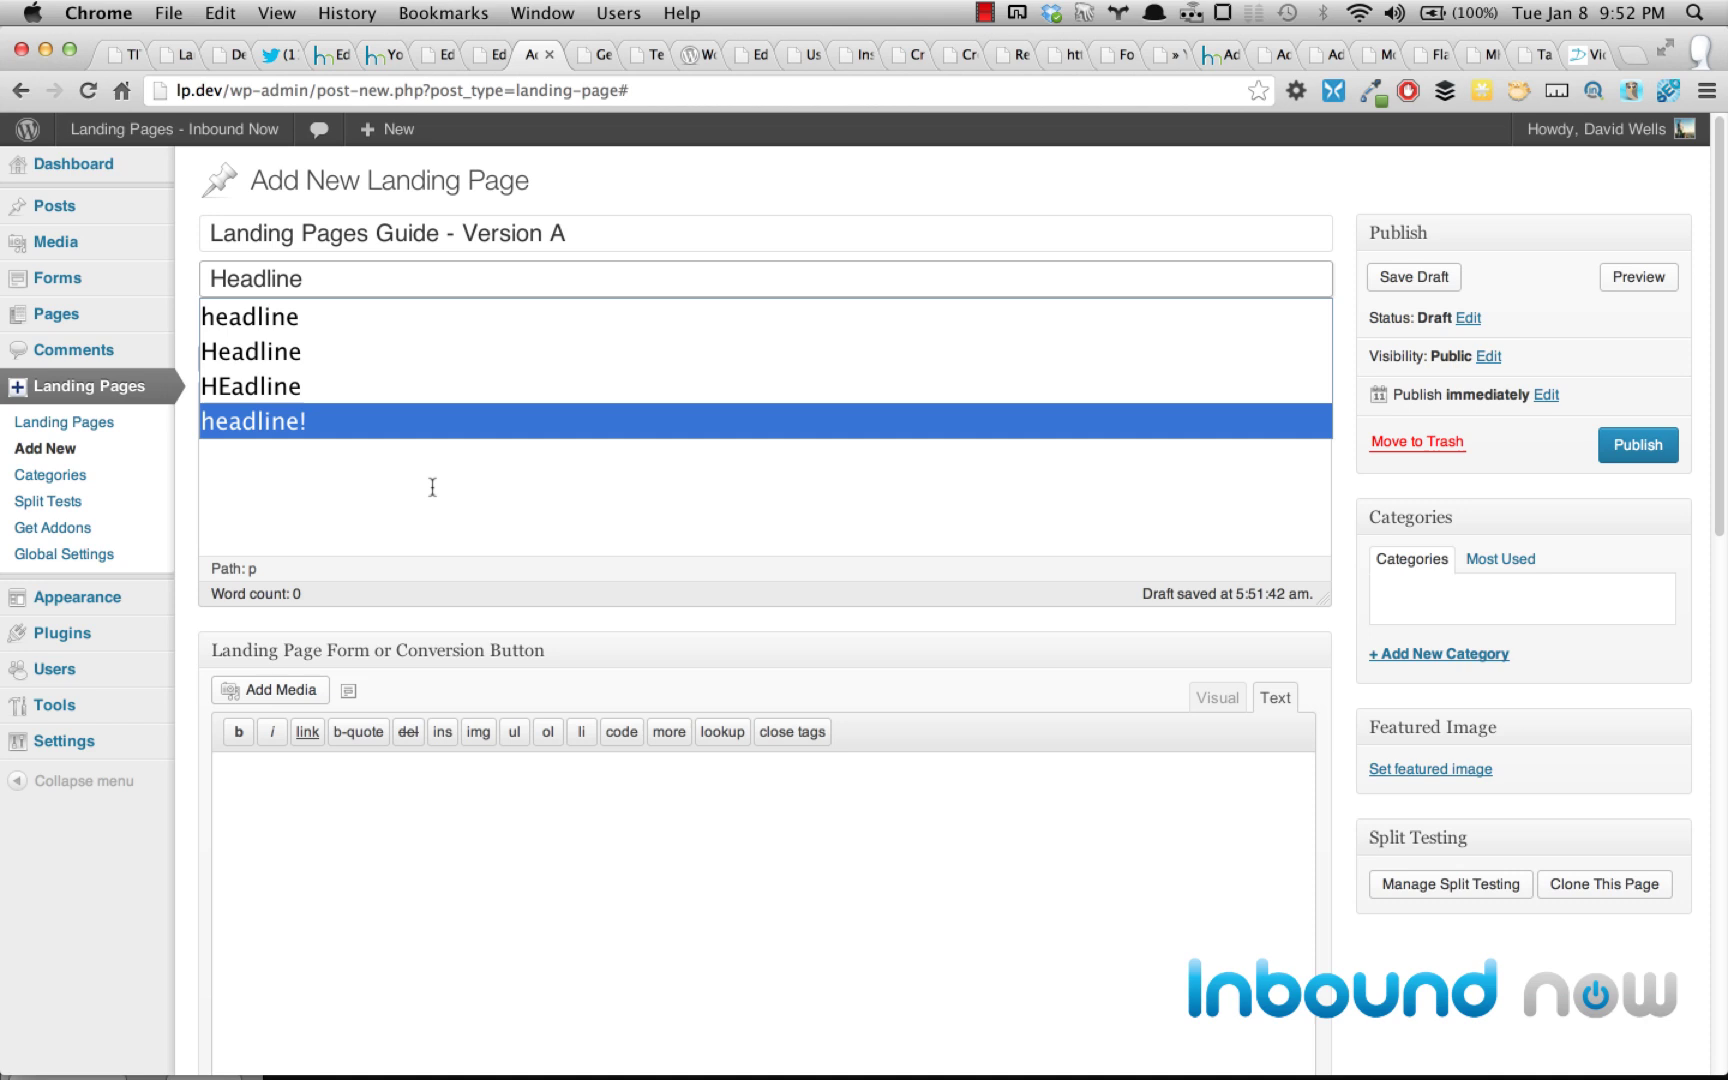
click(432, 487)
click(1636, 447)
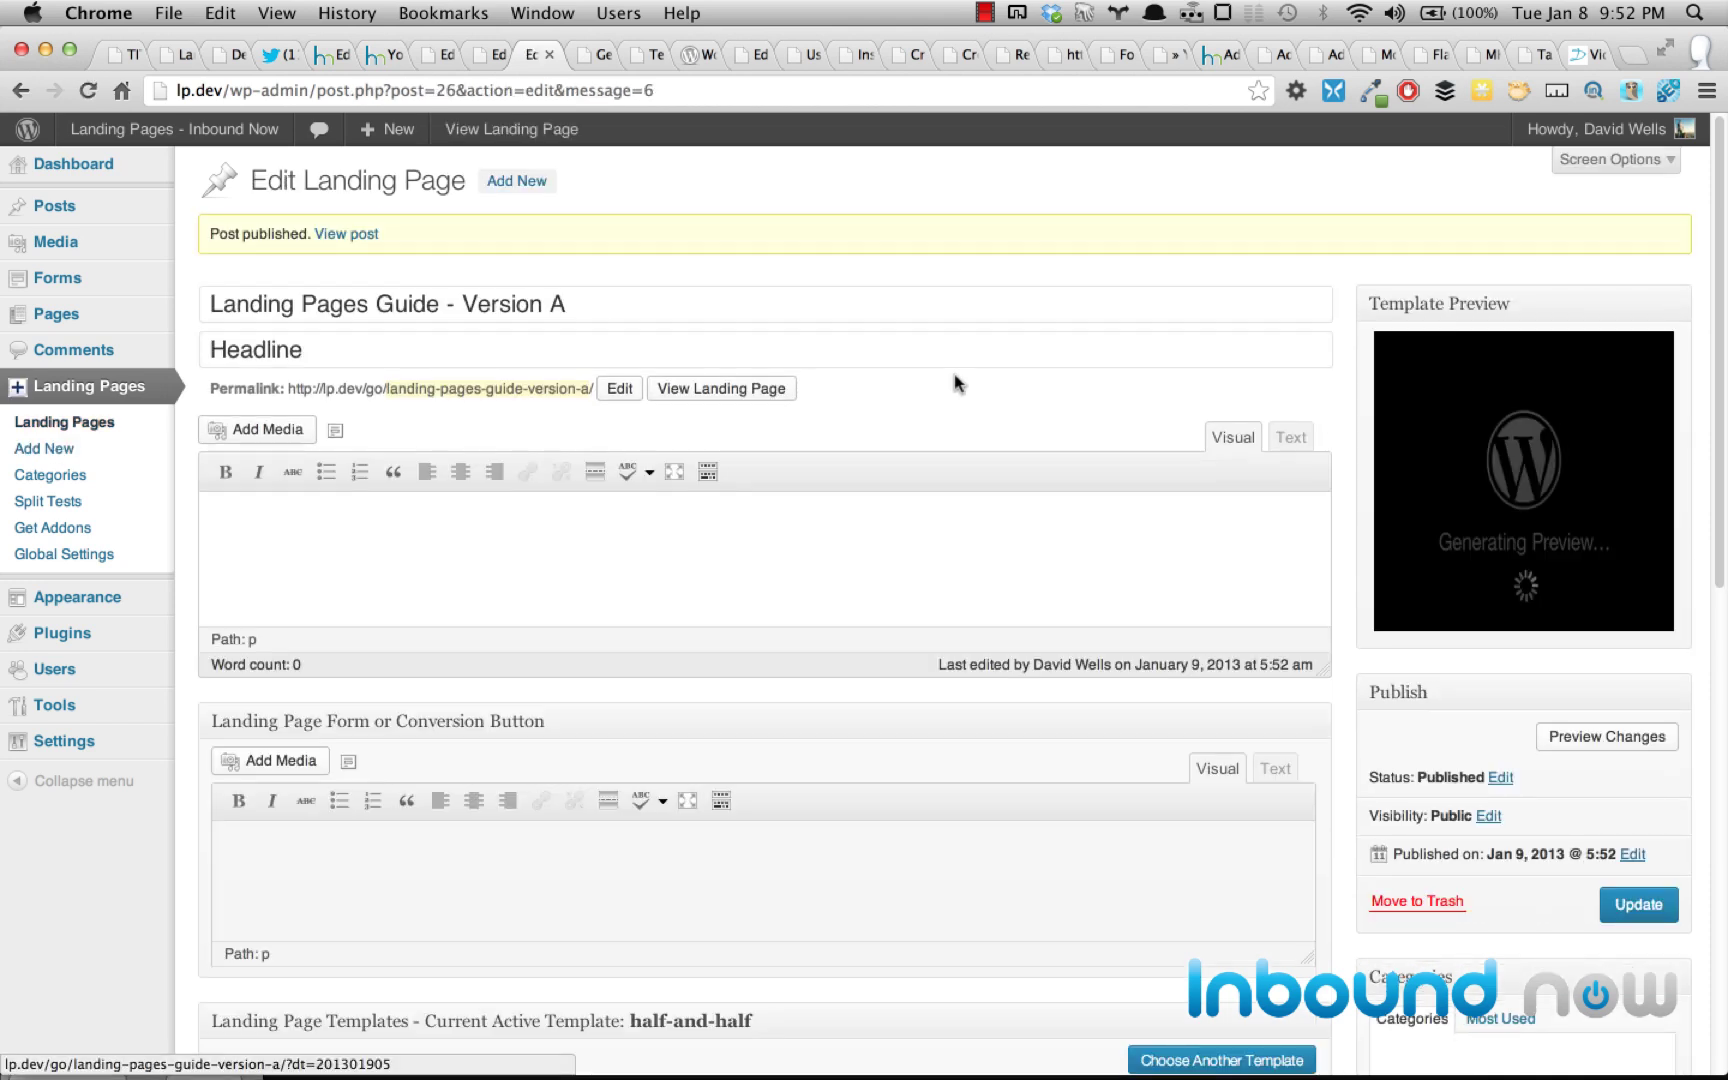
- Confirm 'Landing Pages Guide - Version A' appears in the landing pages list, then return to its editor
super+click(66, 424)
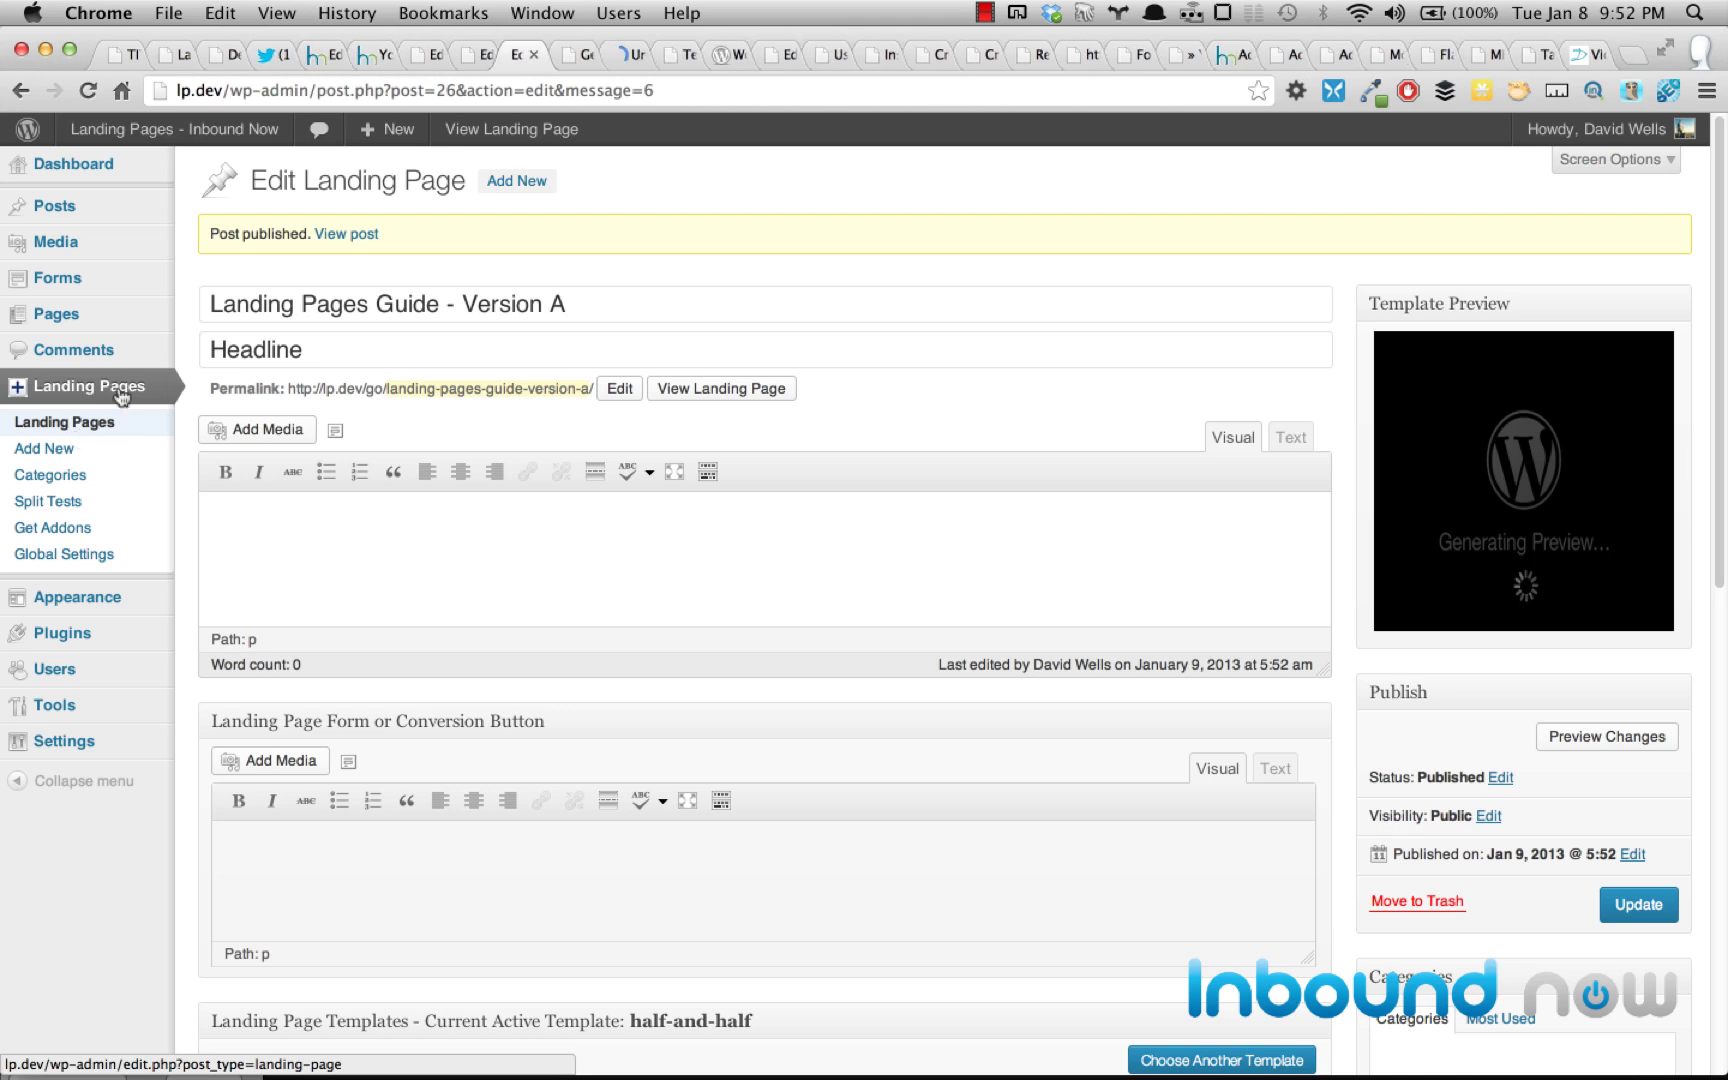
drag(595, 305, 205, 305)
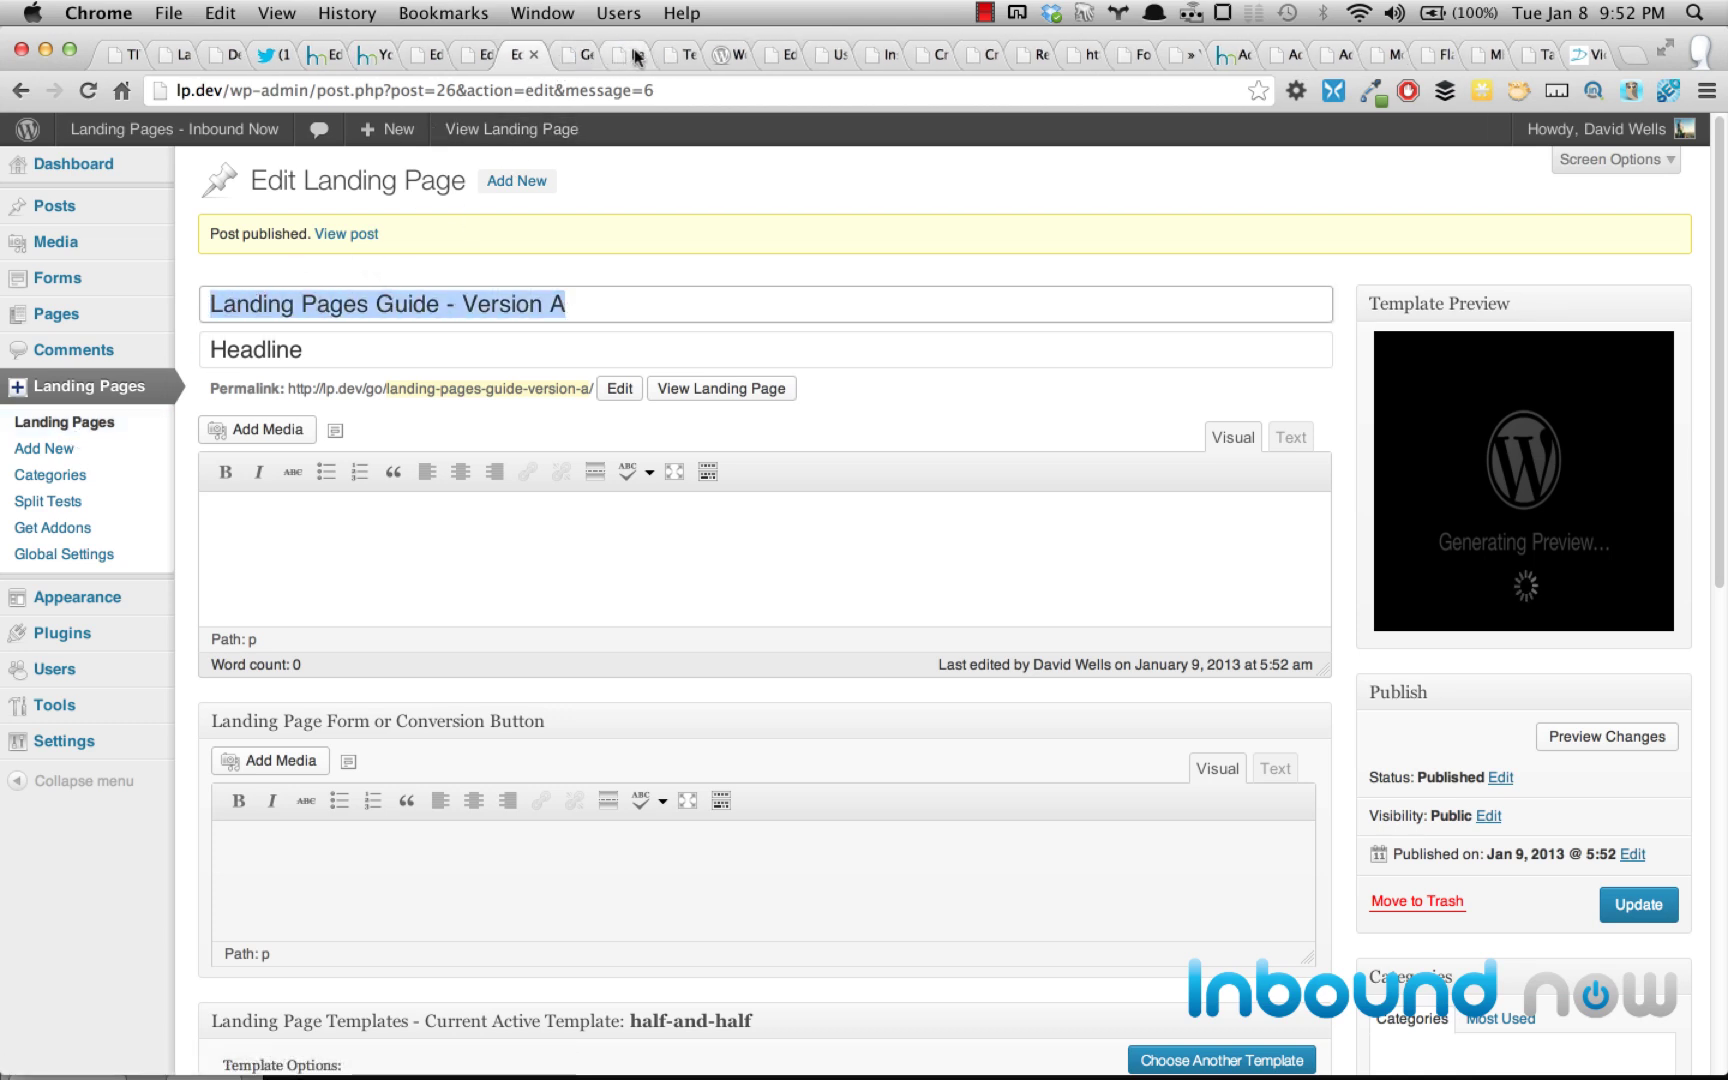
drag(625, 56, 598, 60)
click(580, 55)
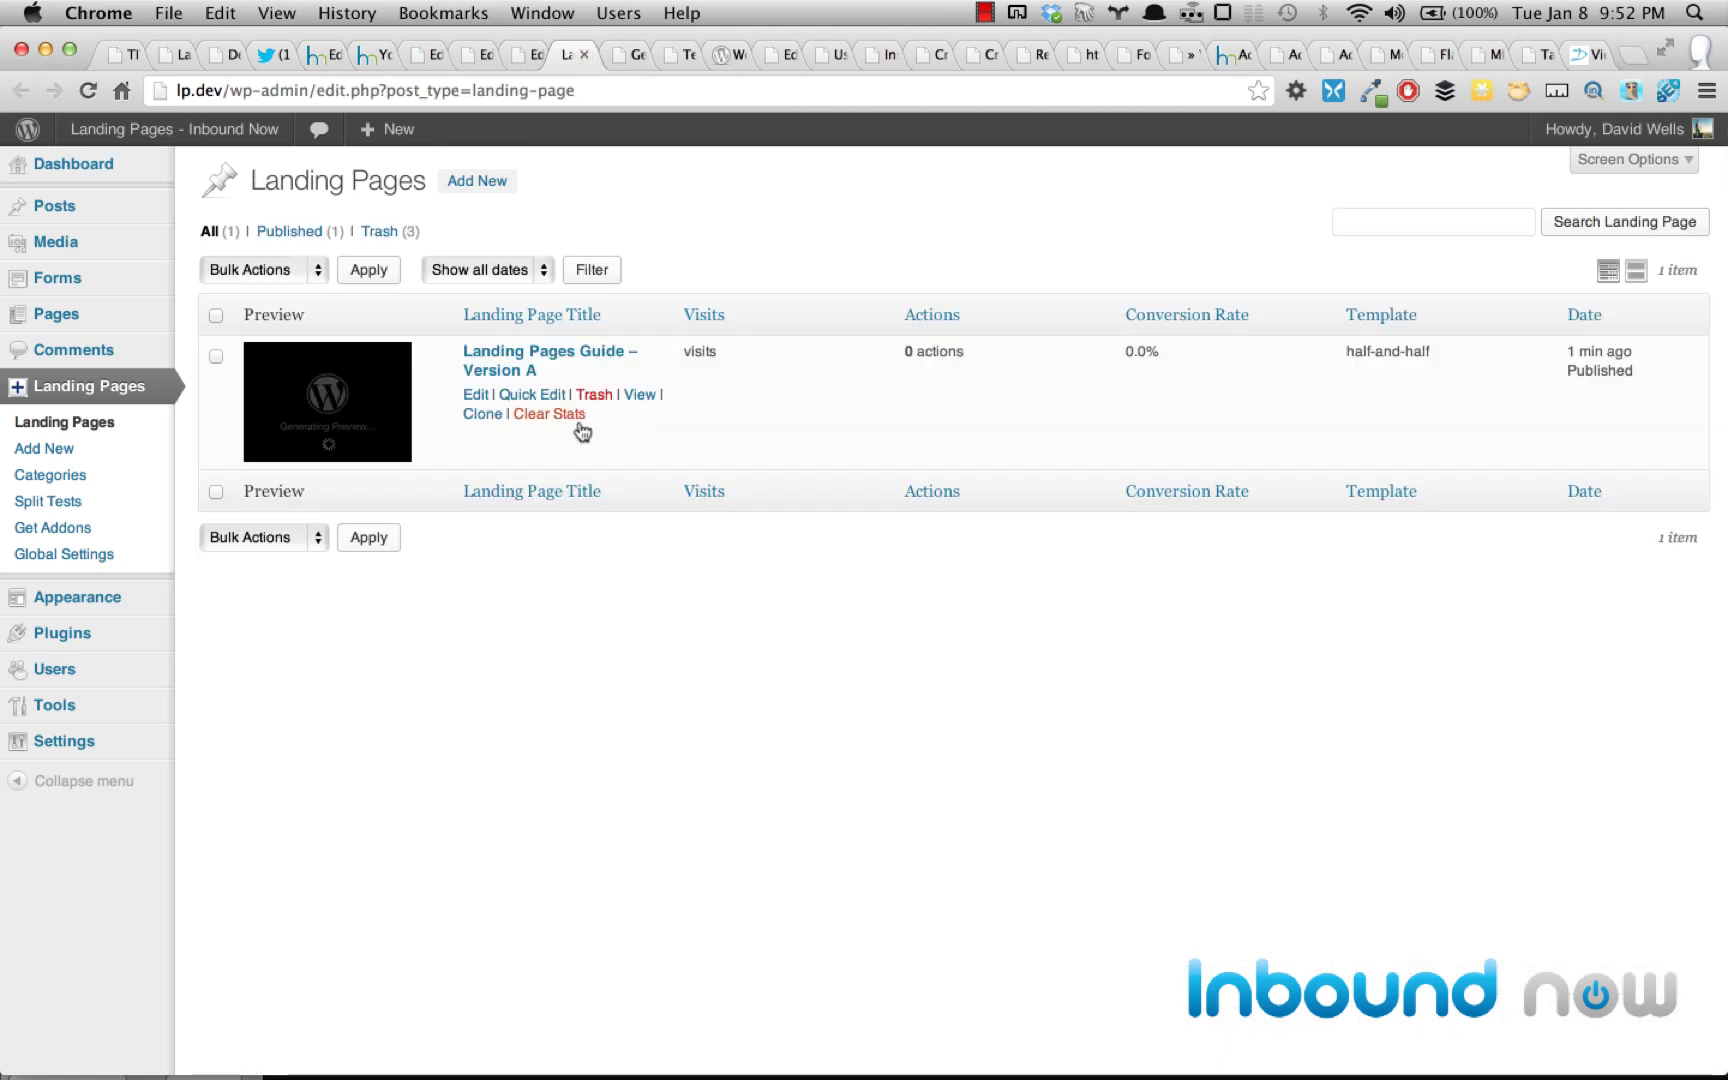
drag(462, 350, 605, 367)
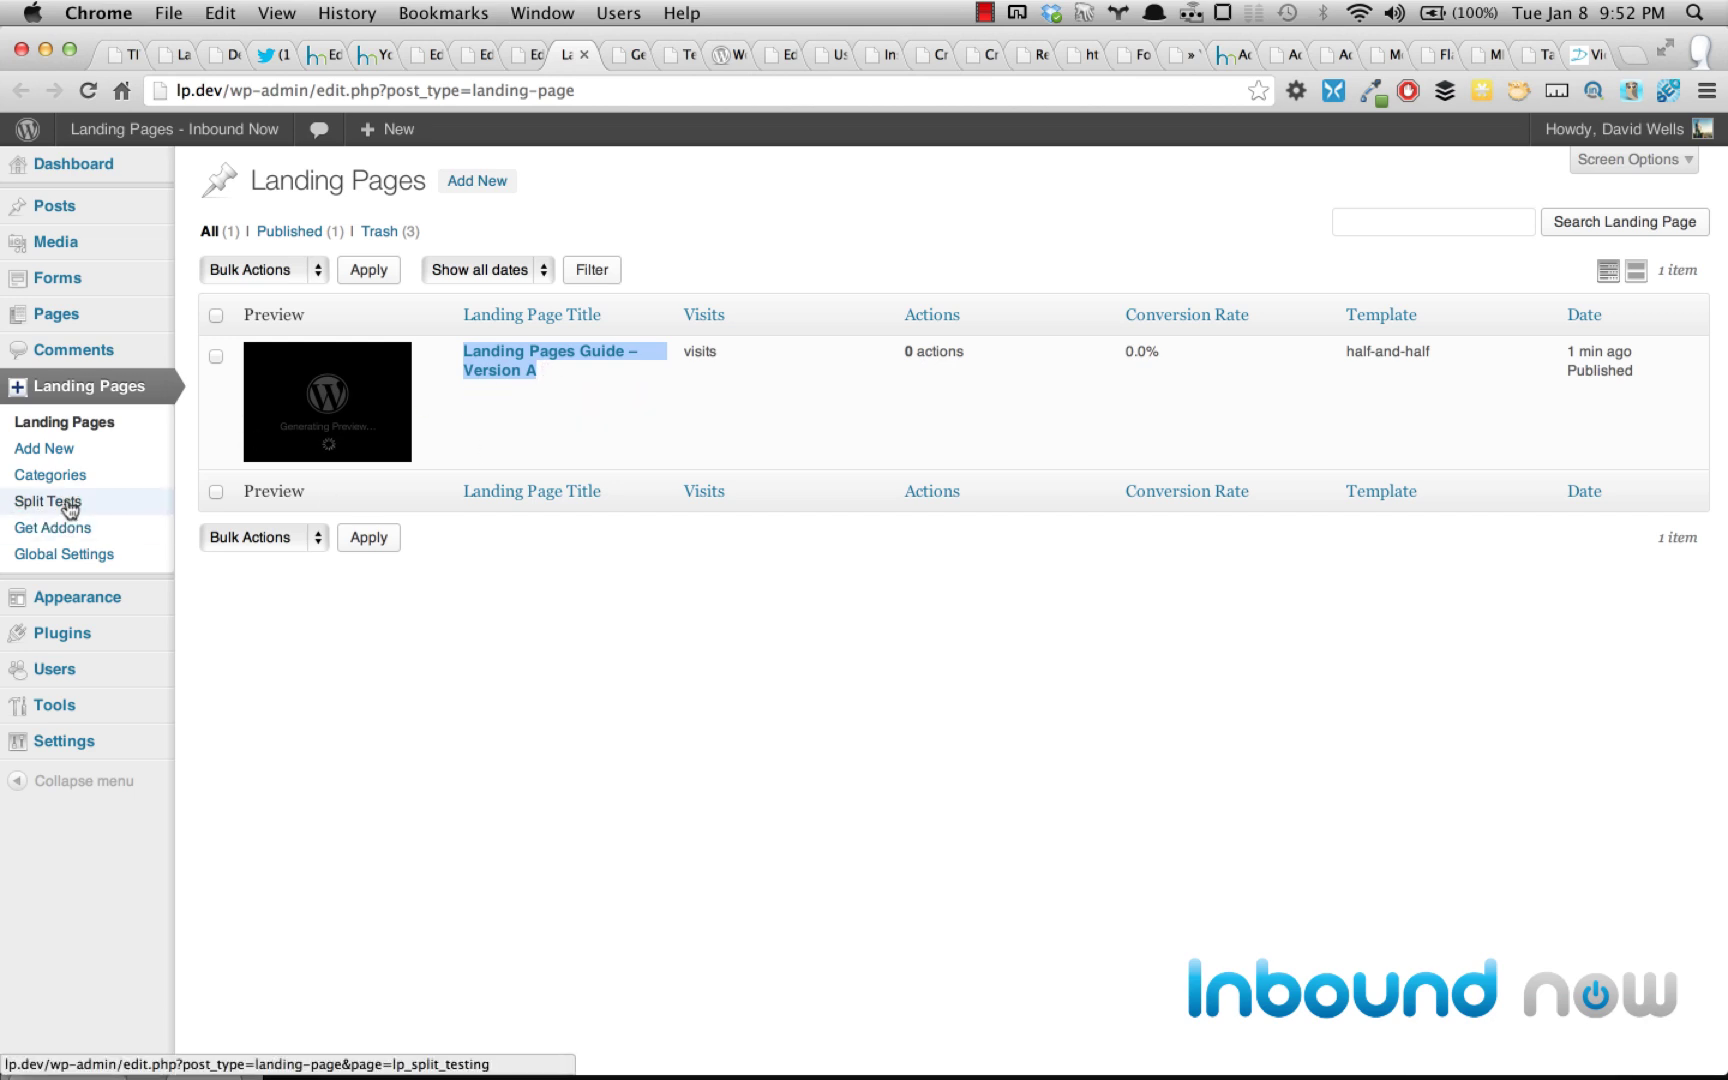
click(520, 58)
click(566, 308)
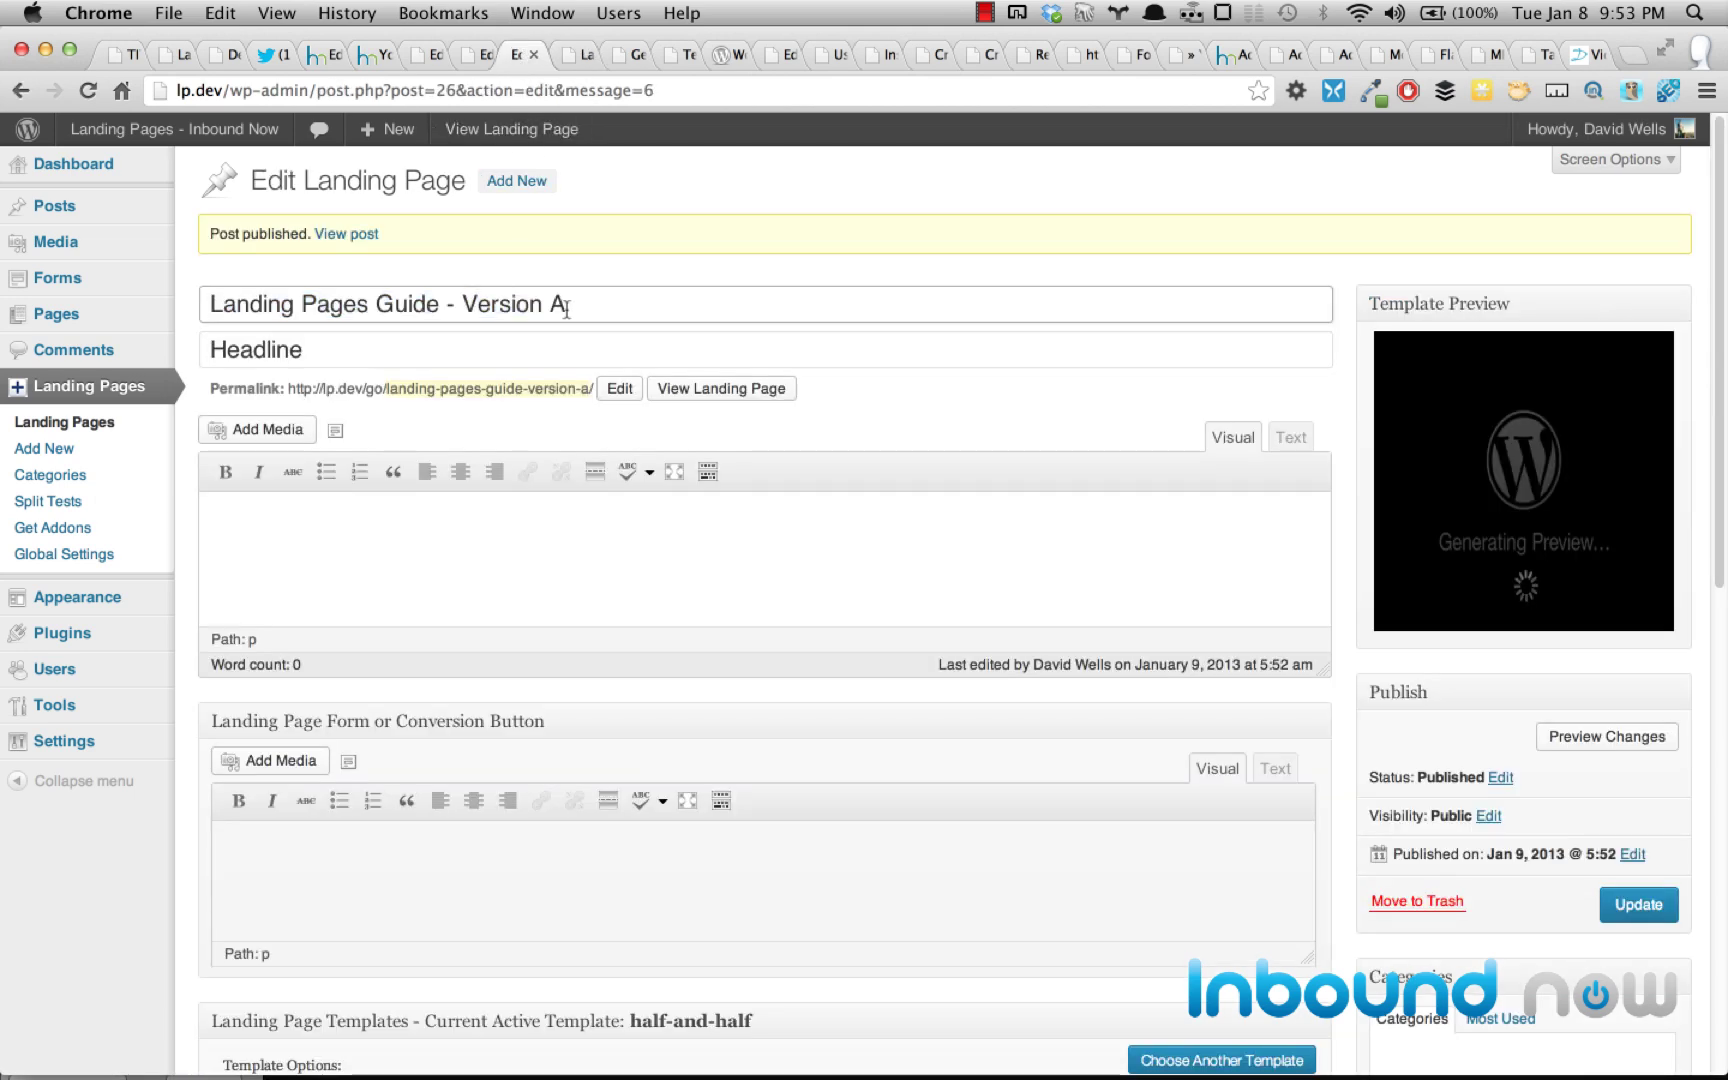
drag(566, 308, 200, 303)
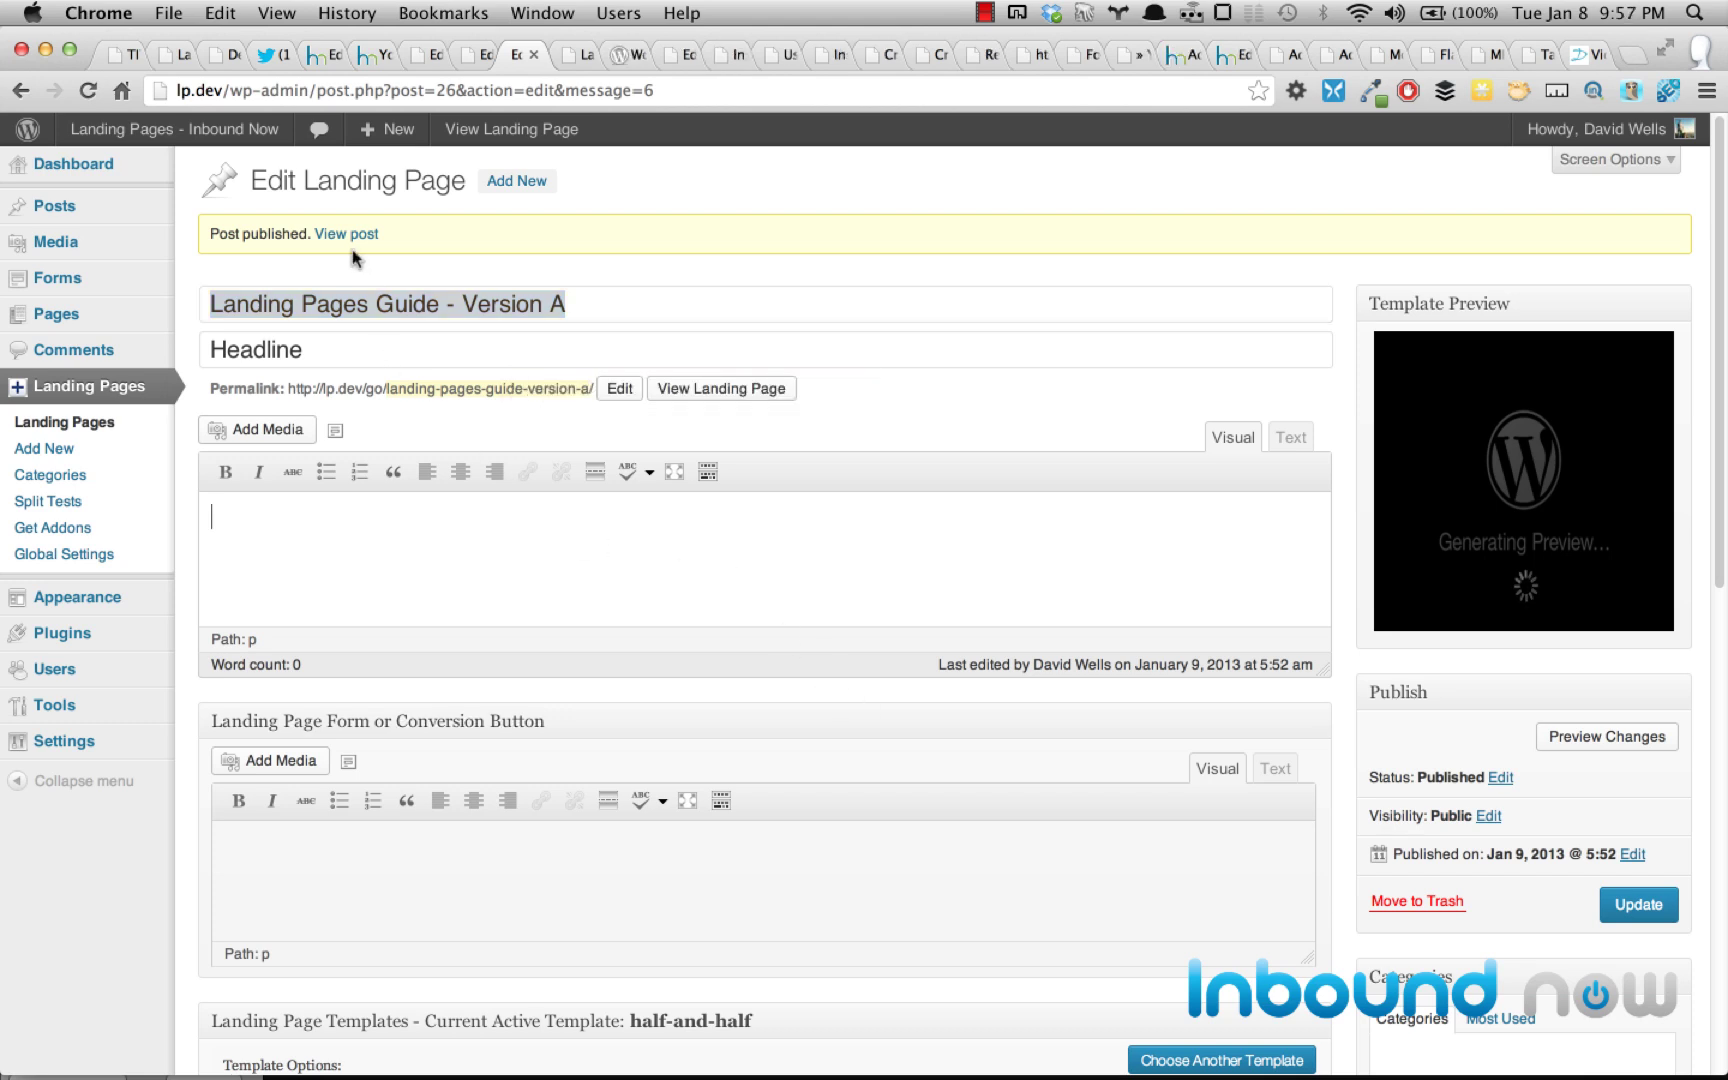
super+click(350, 234)
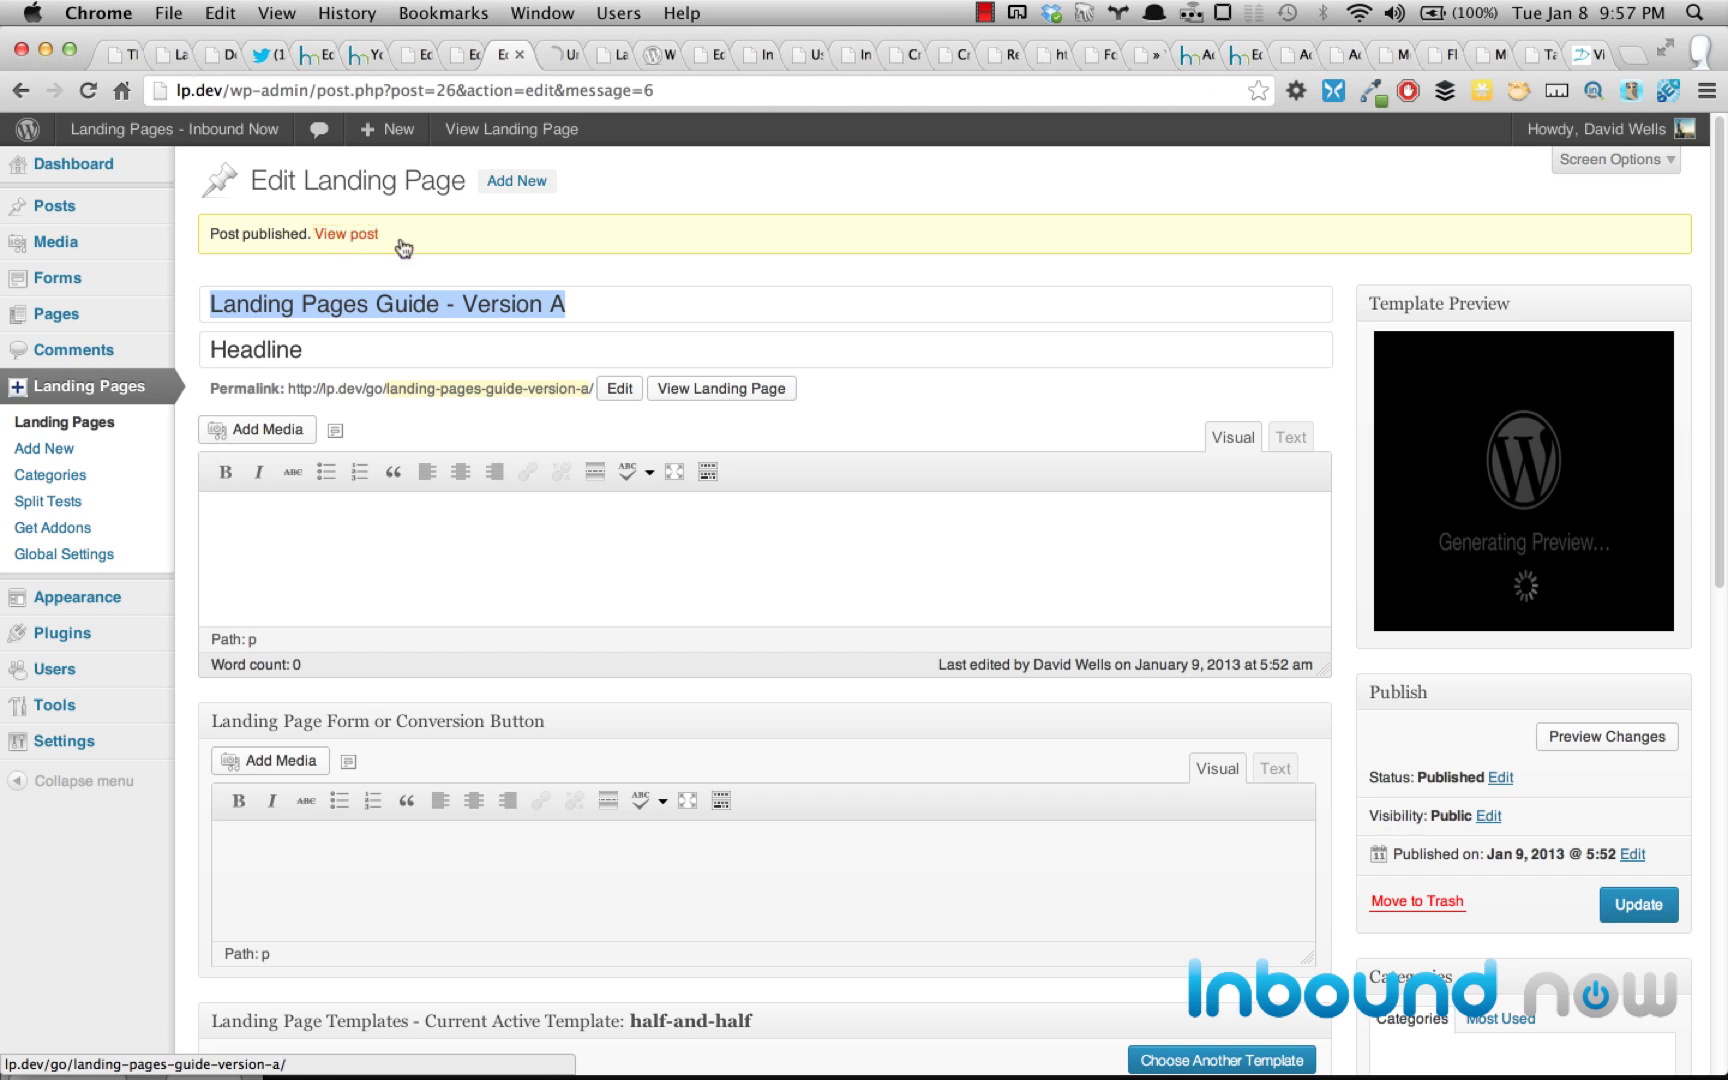
click(558, 55)
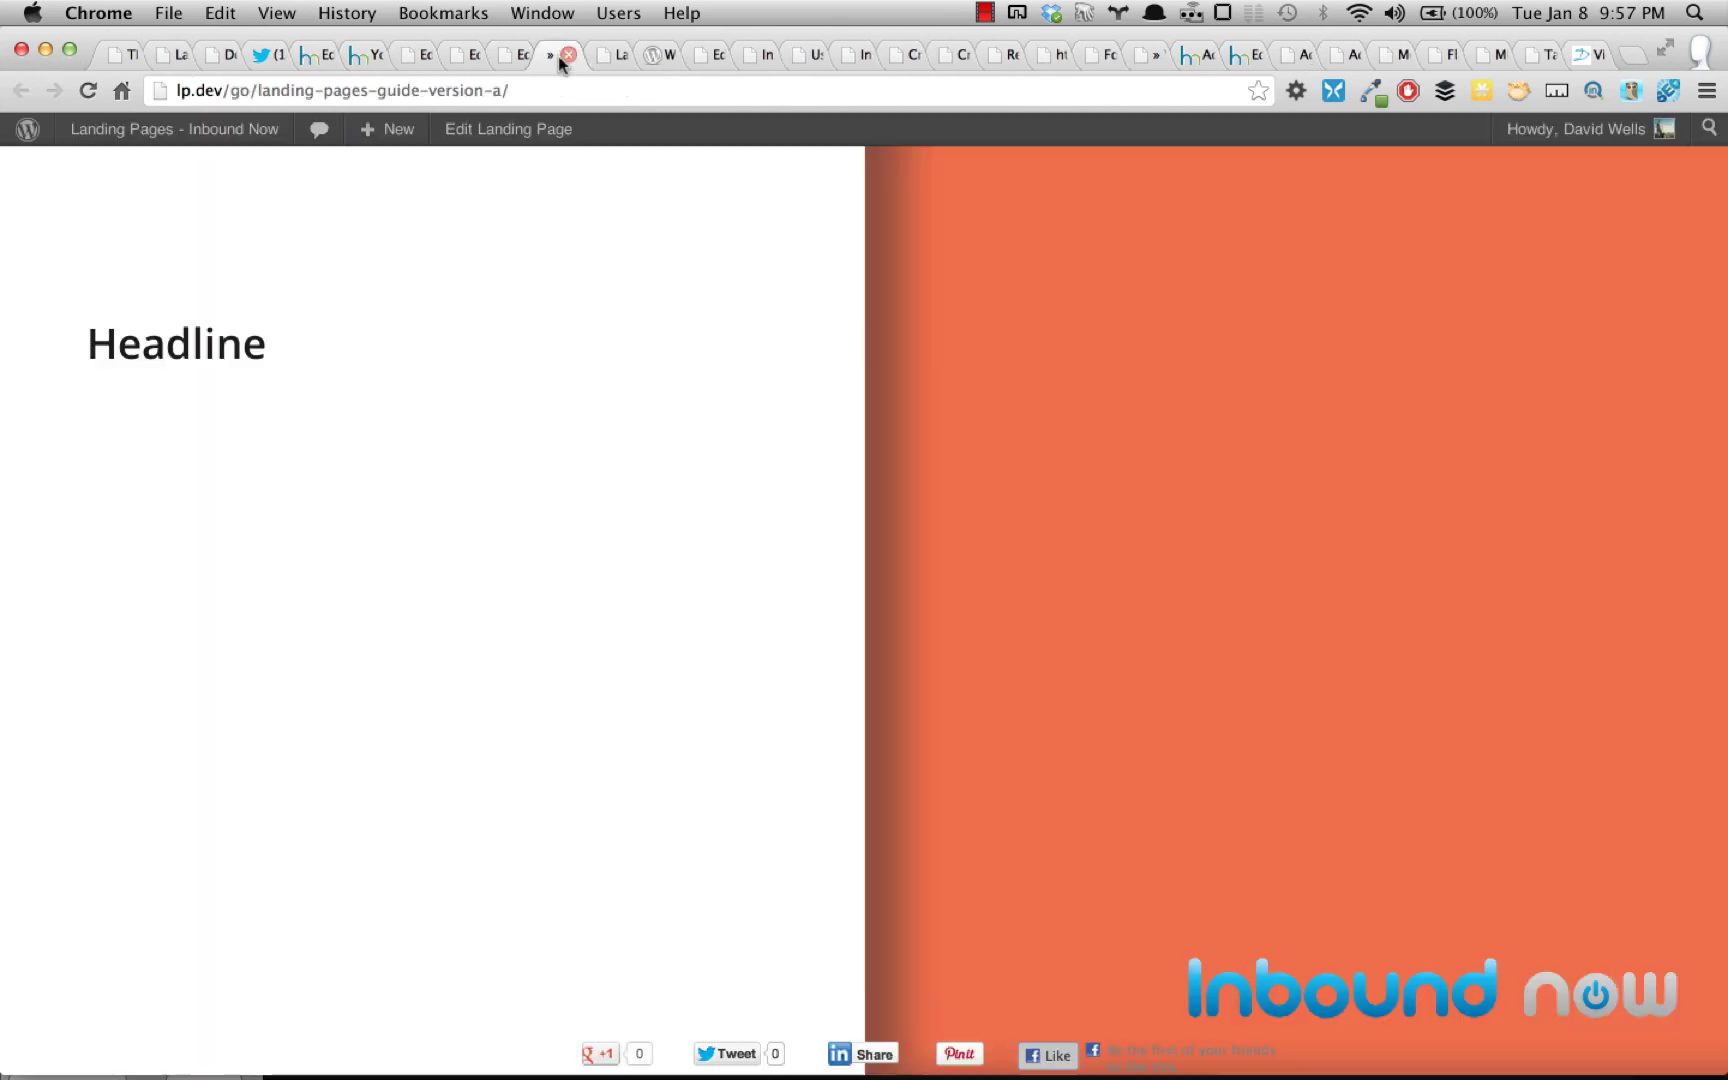
drag(120, 345, 355, 359)
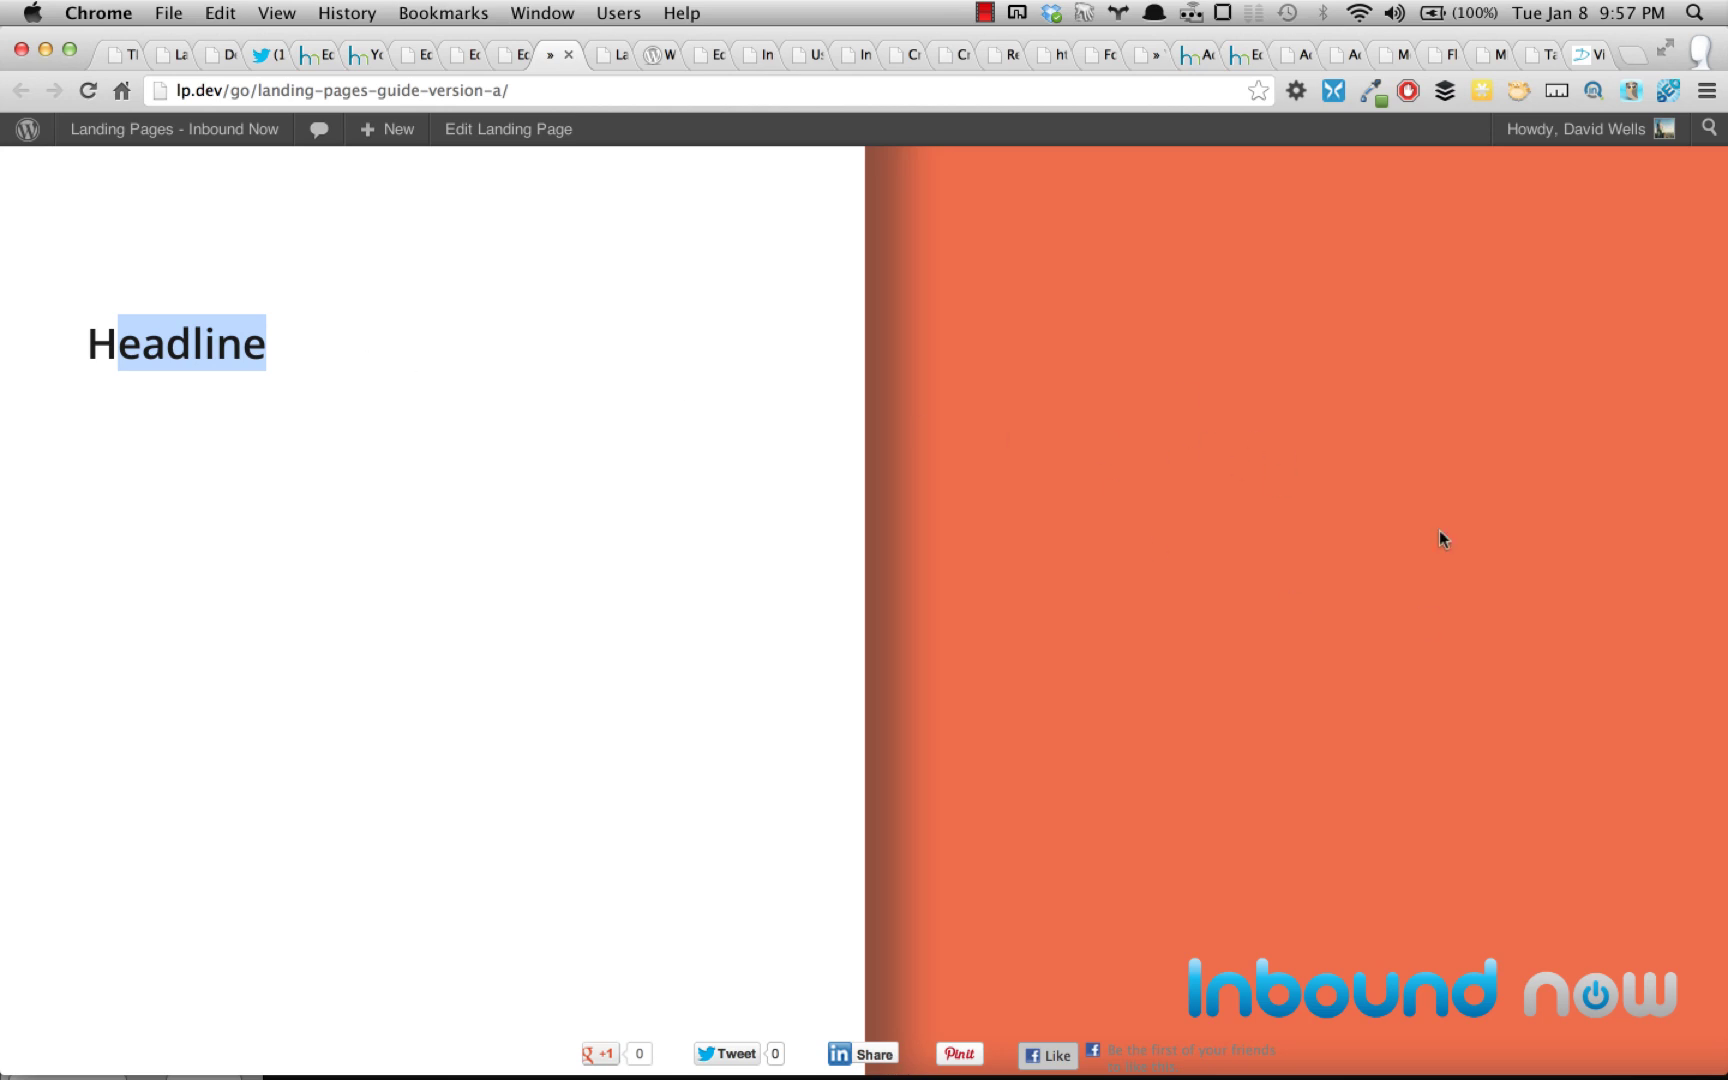
click(507, 57)
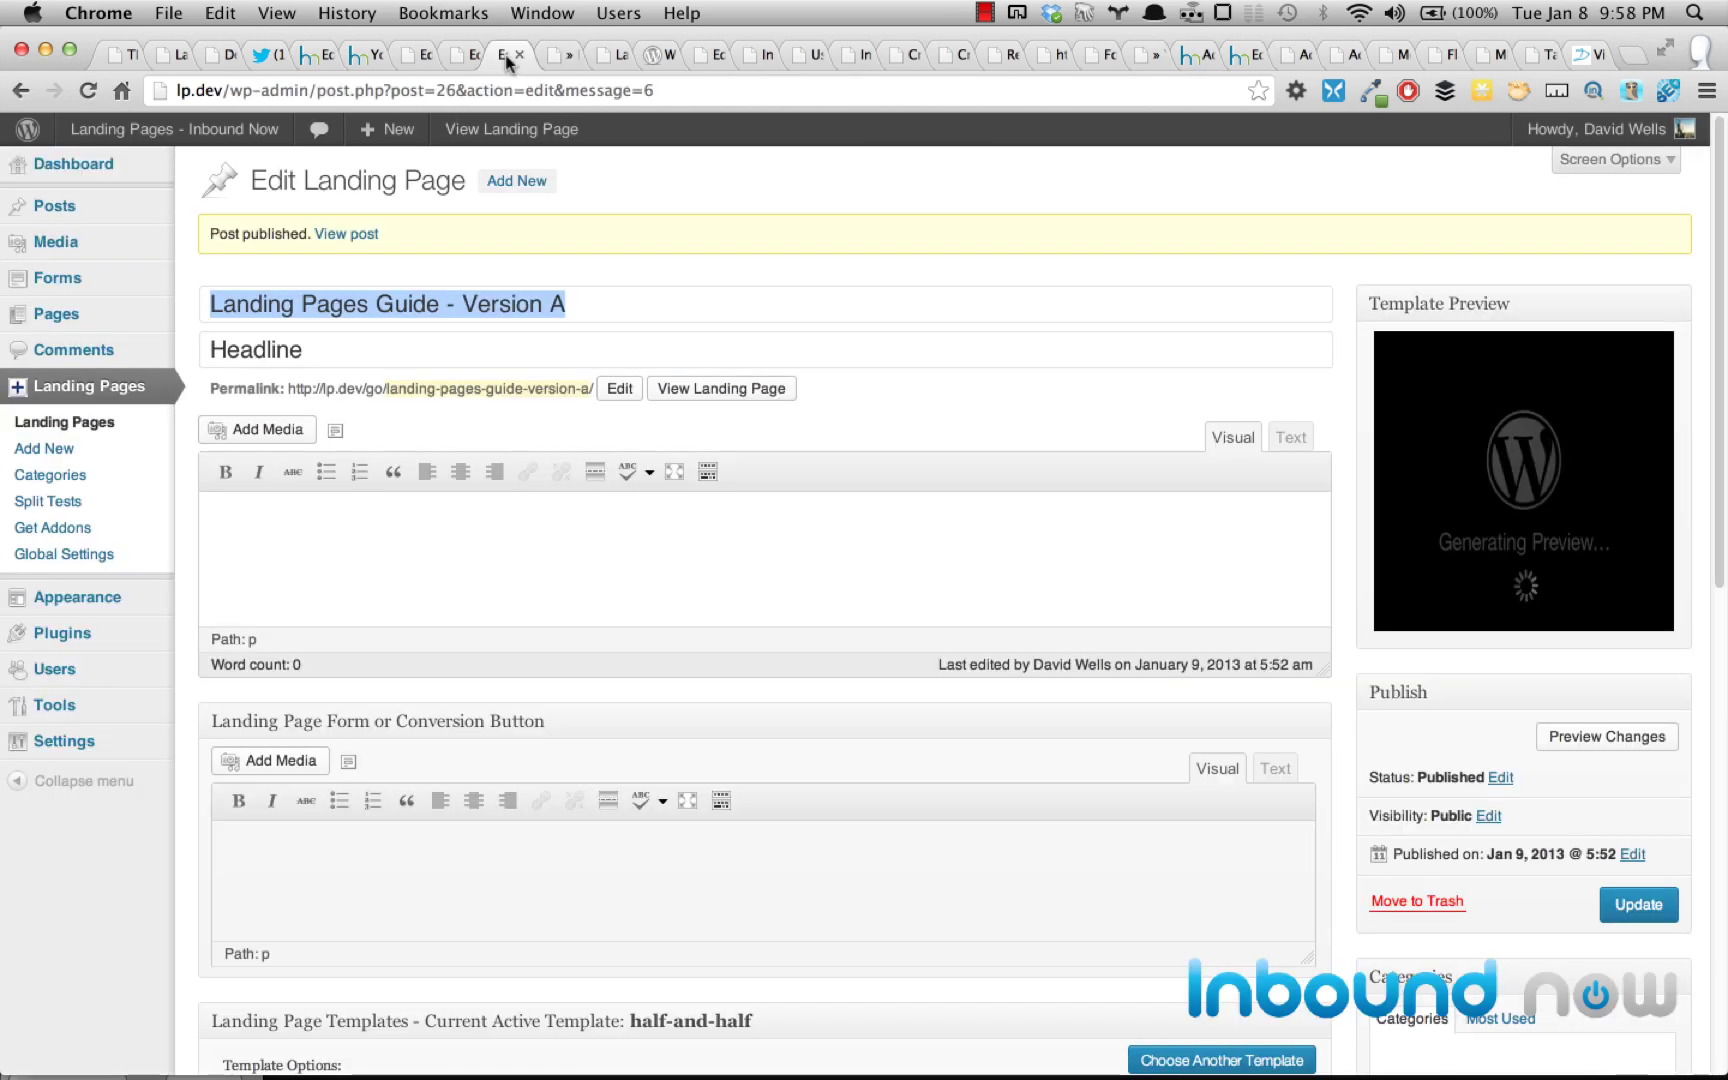
- Paste the guide HTML with the Appliance Buying Guide image into the main content via the Text view
click(1316, 667)
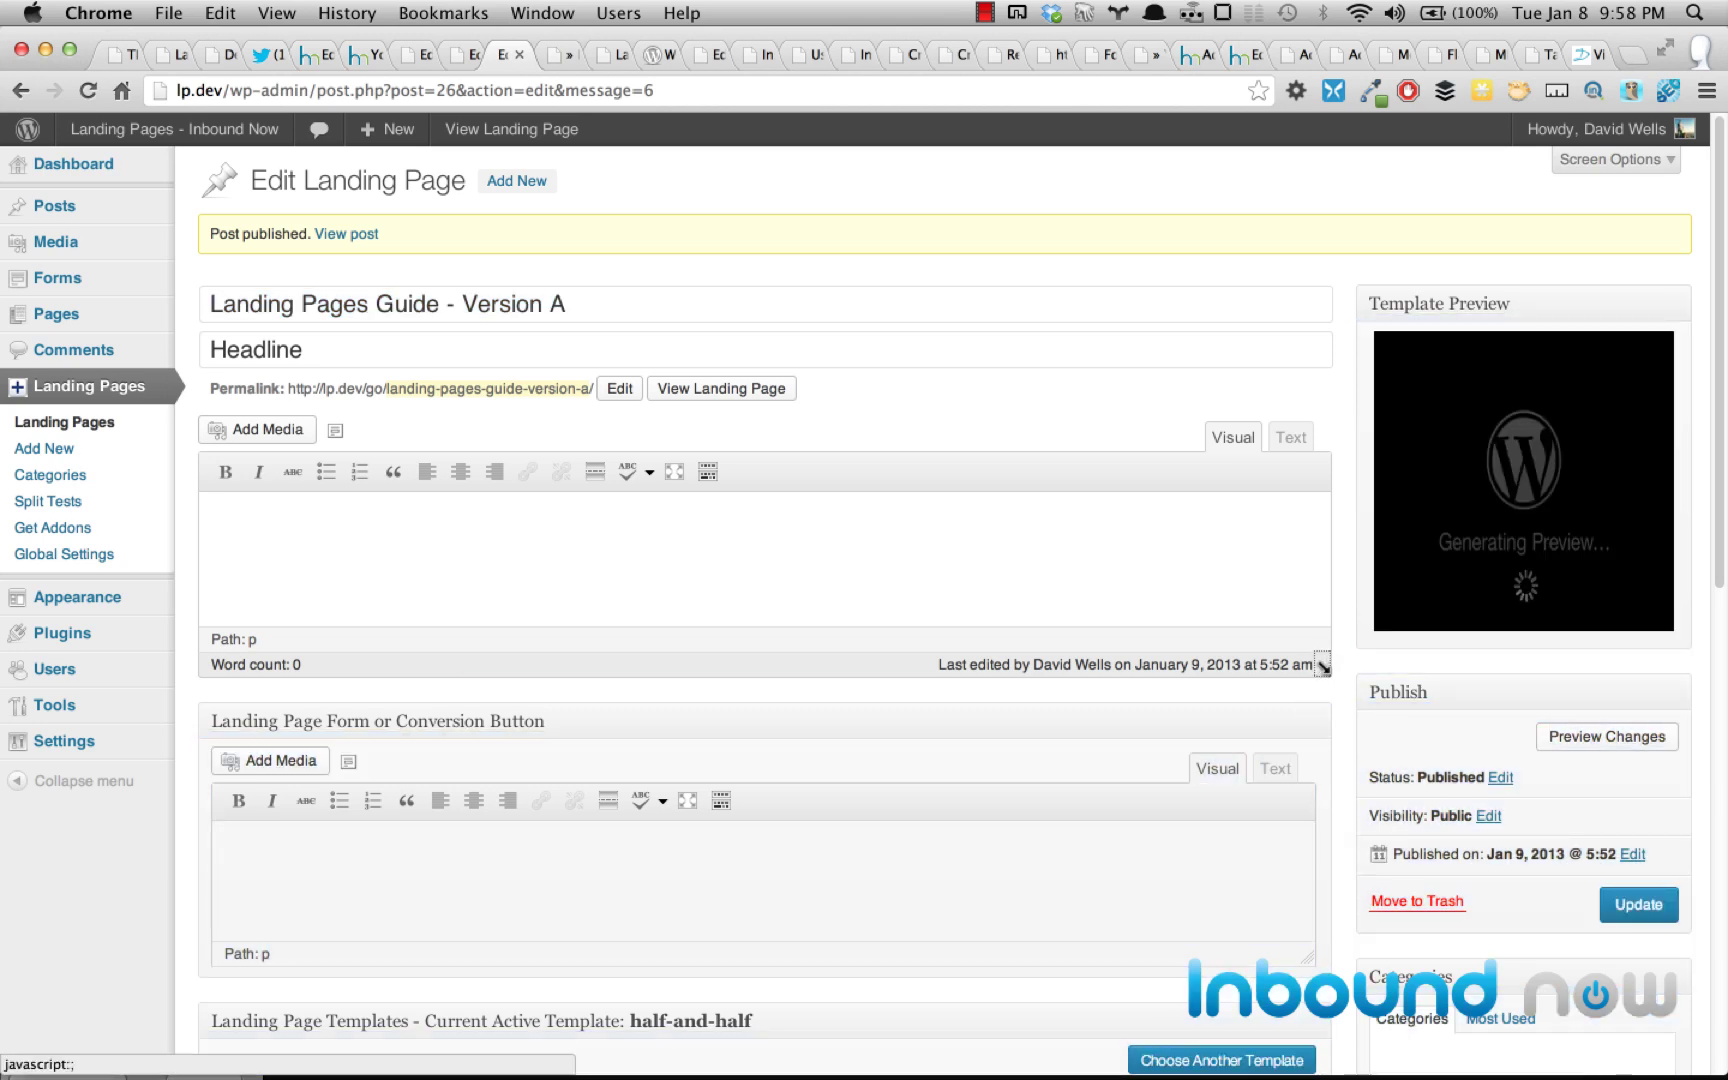
drag(1322, 667, 1322, 738)
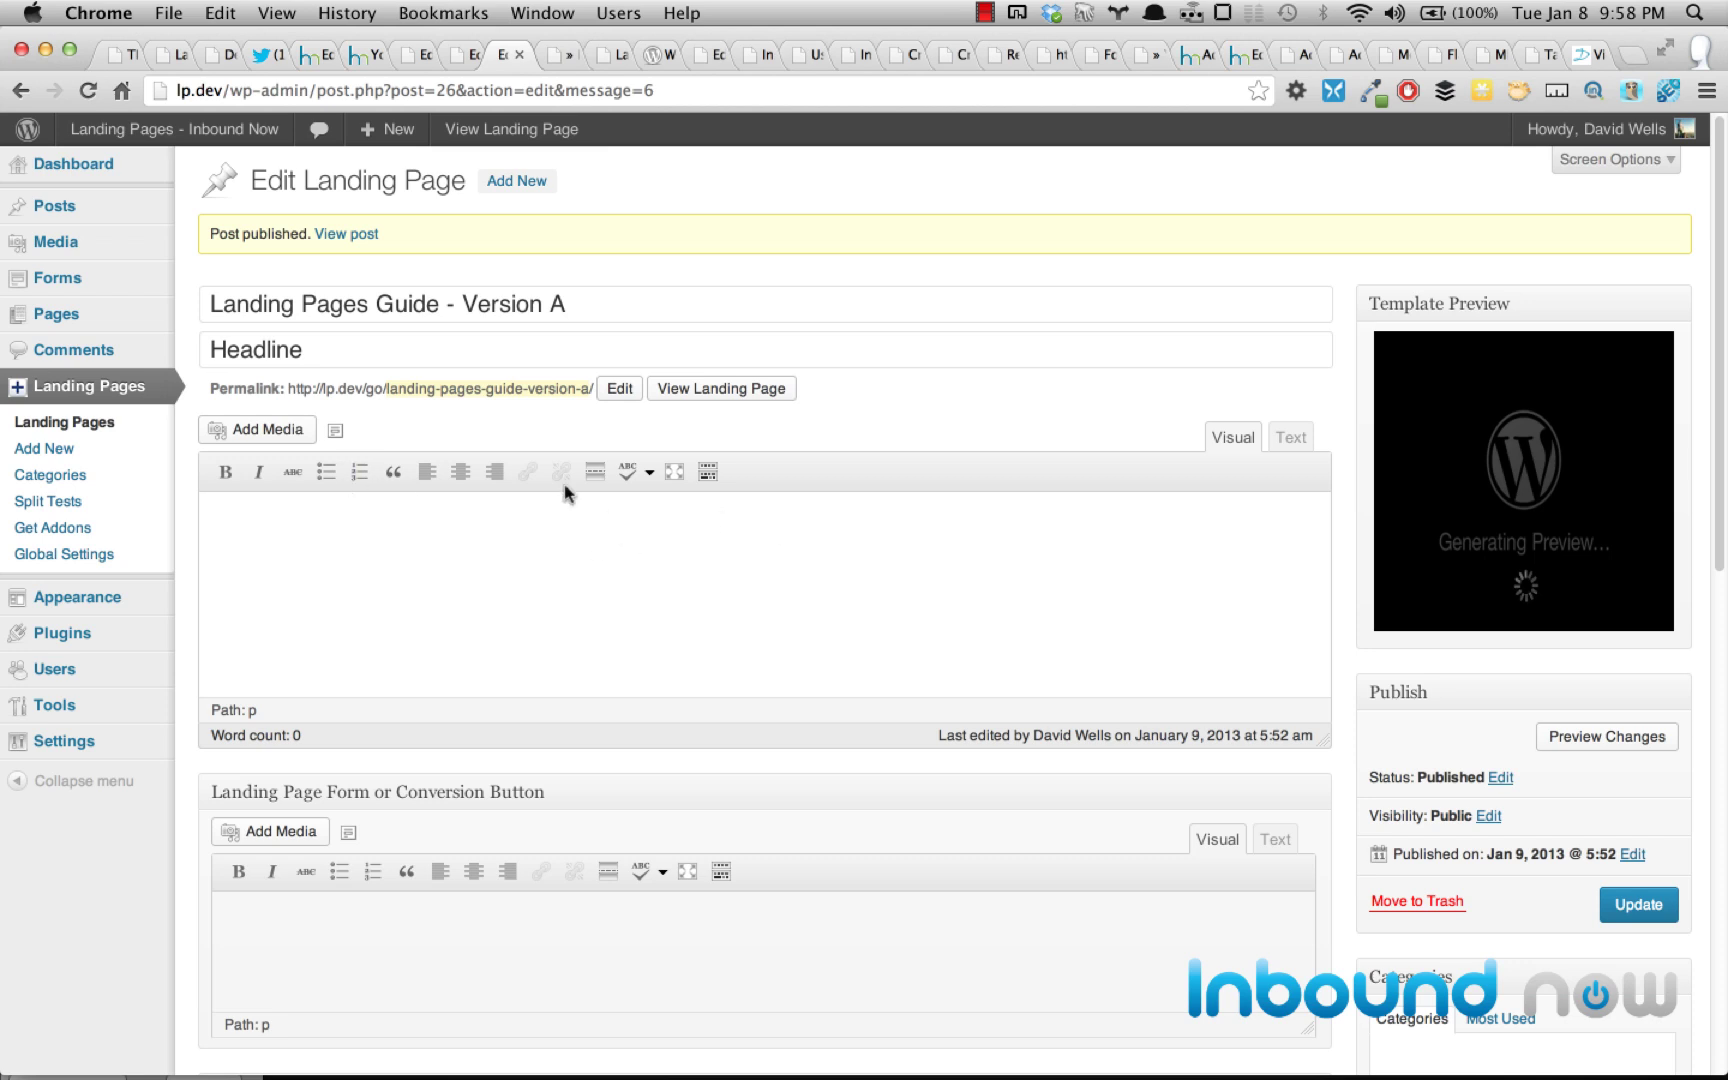
click(1290, 437)
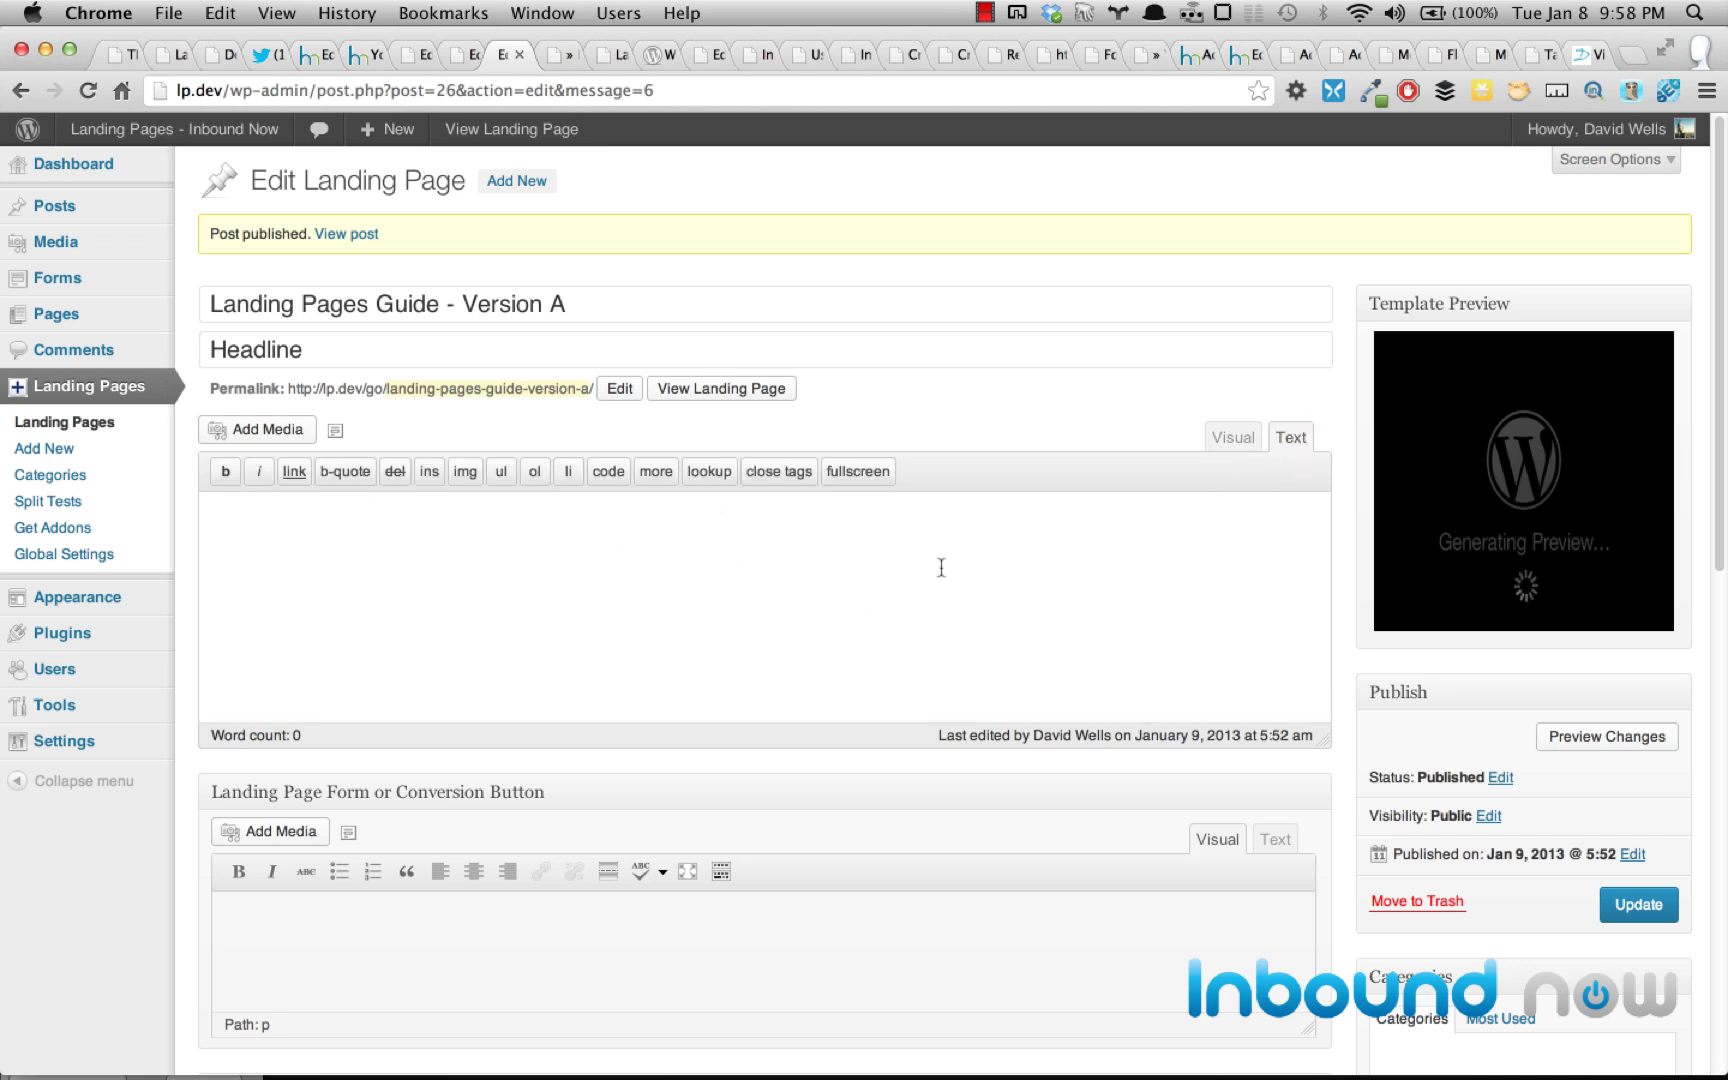
click(1229, 438)
- Enlarge the content editor and review the benefits bullet list in the 99-word content
drag(1316, 737, 1326, 935)
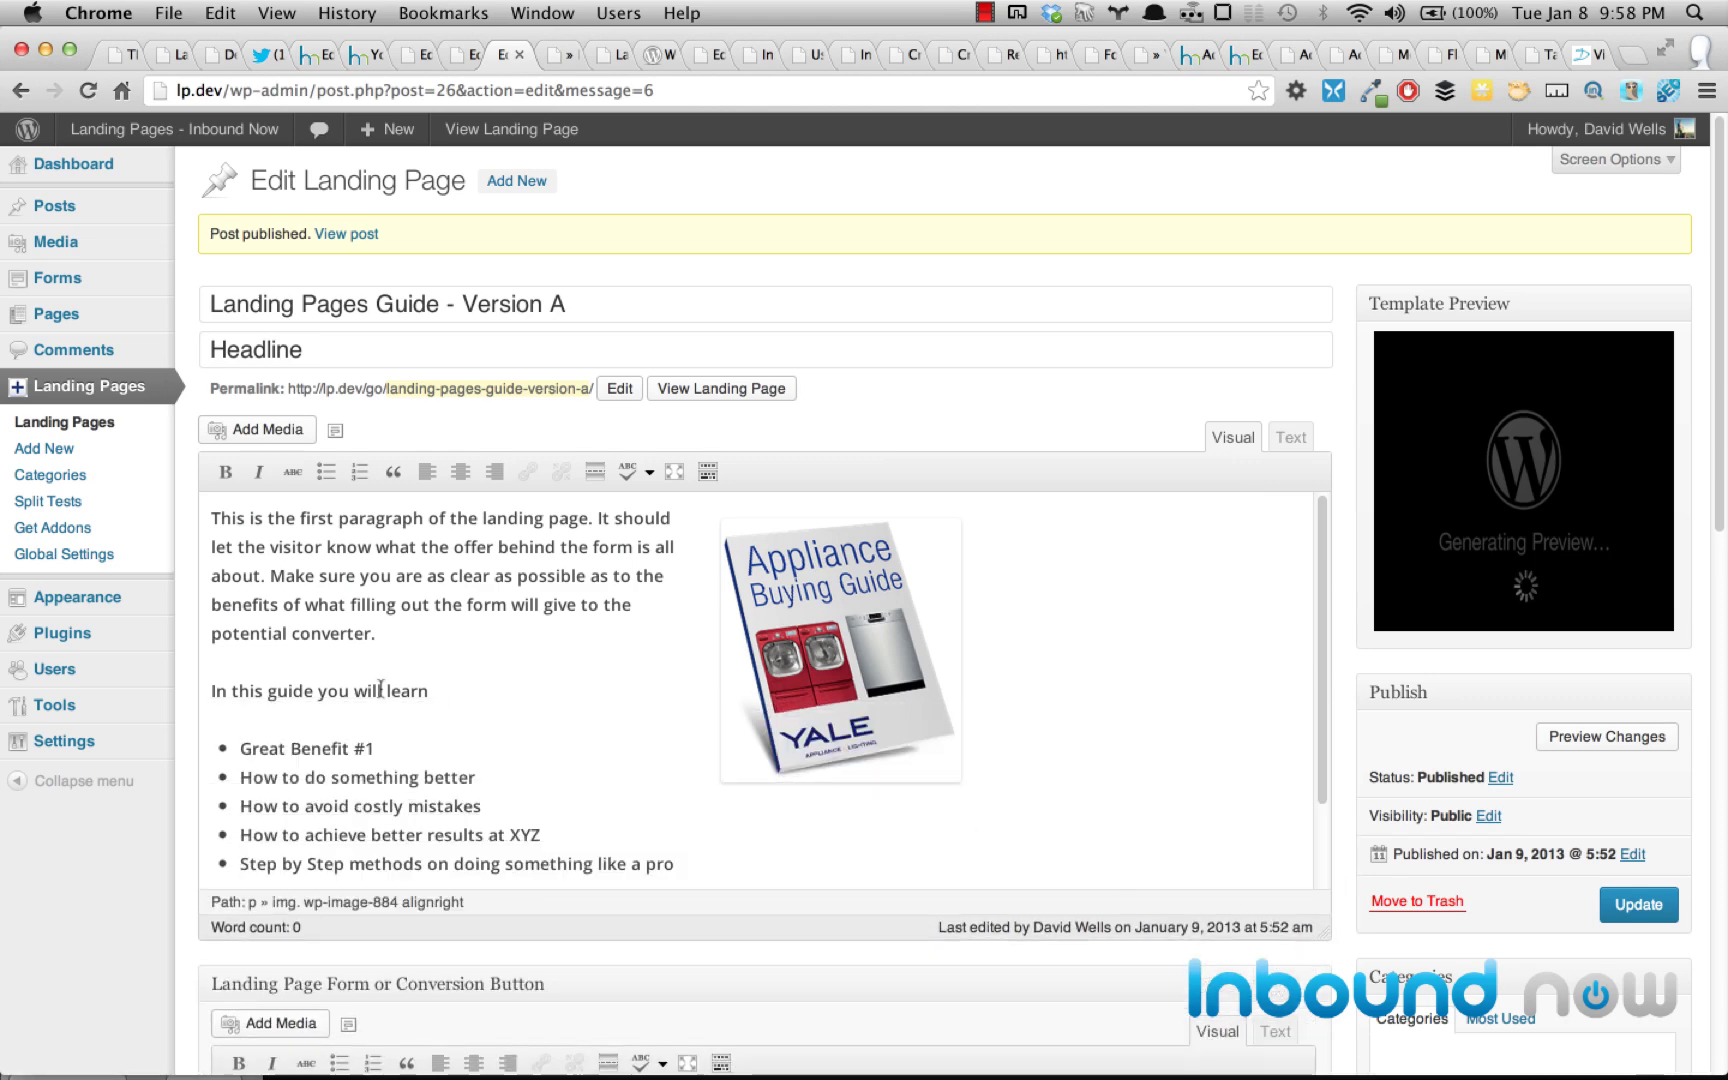
scroll(300, 566, down, 3)
scroll(310, 570, up, 3)
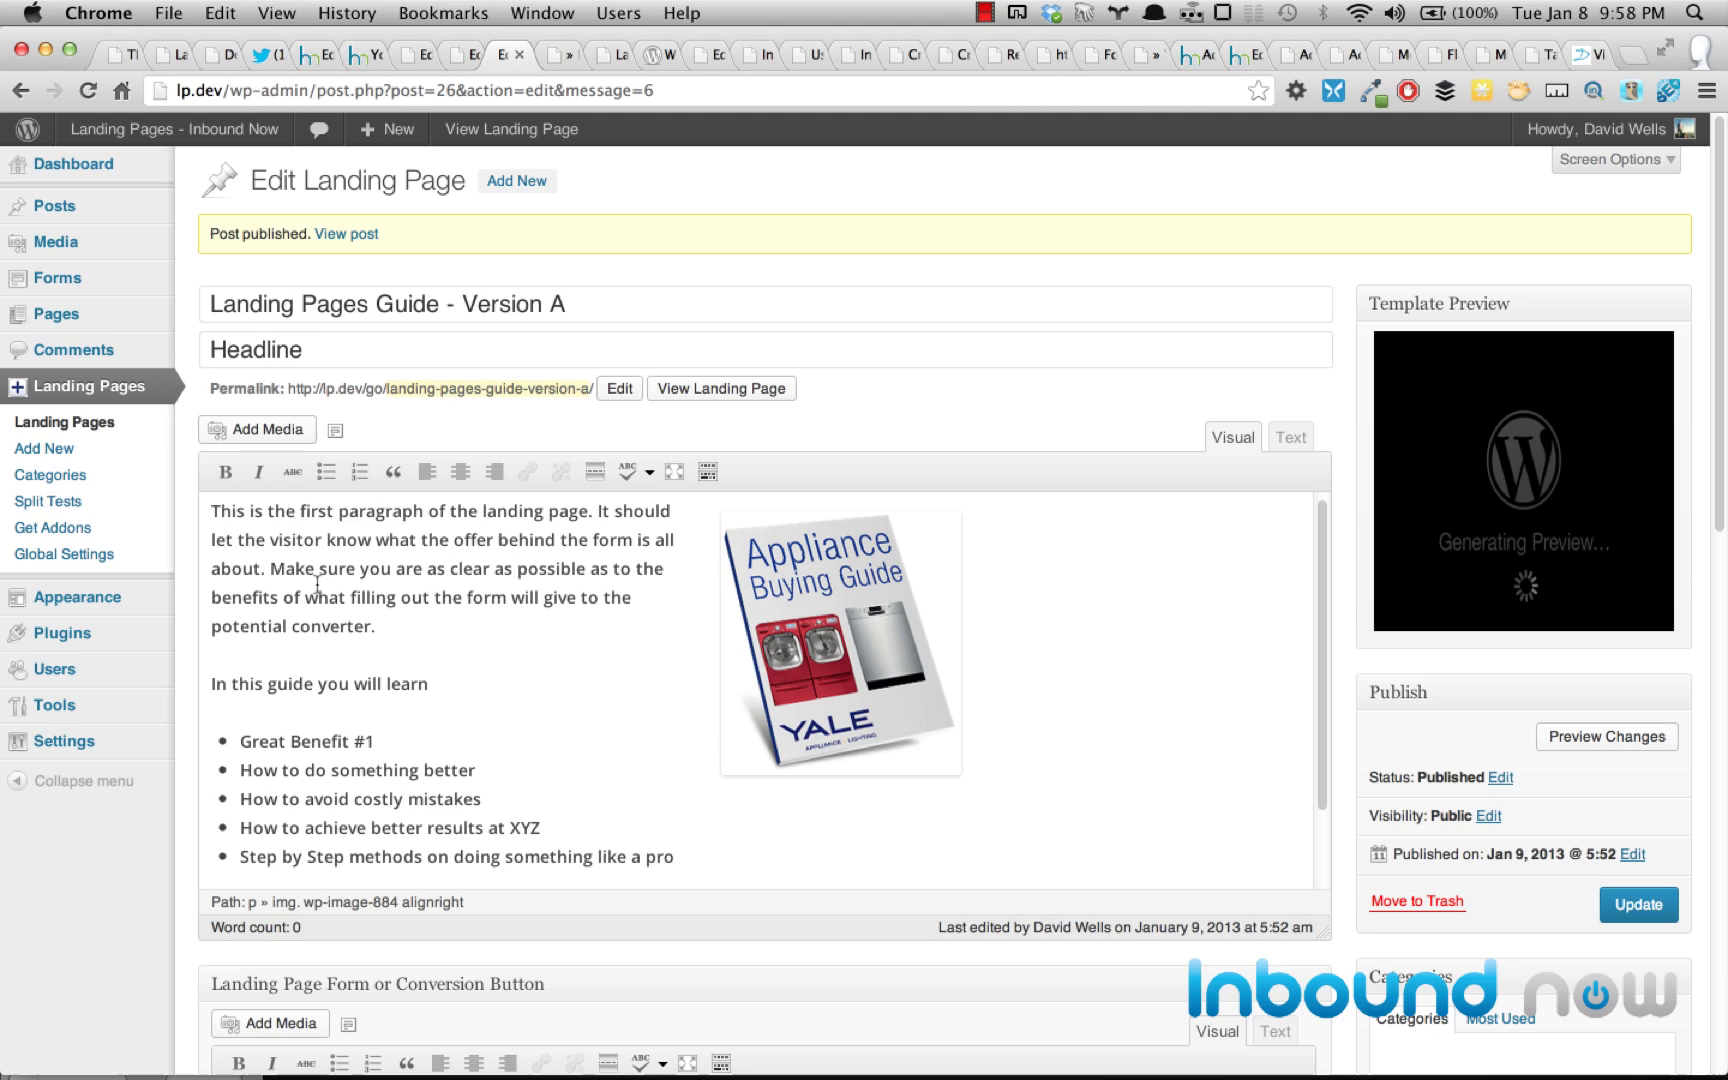
scroll(340, 595, down, 2)
scroll(349, 583, up, 2)
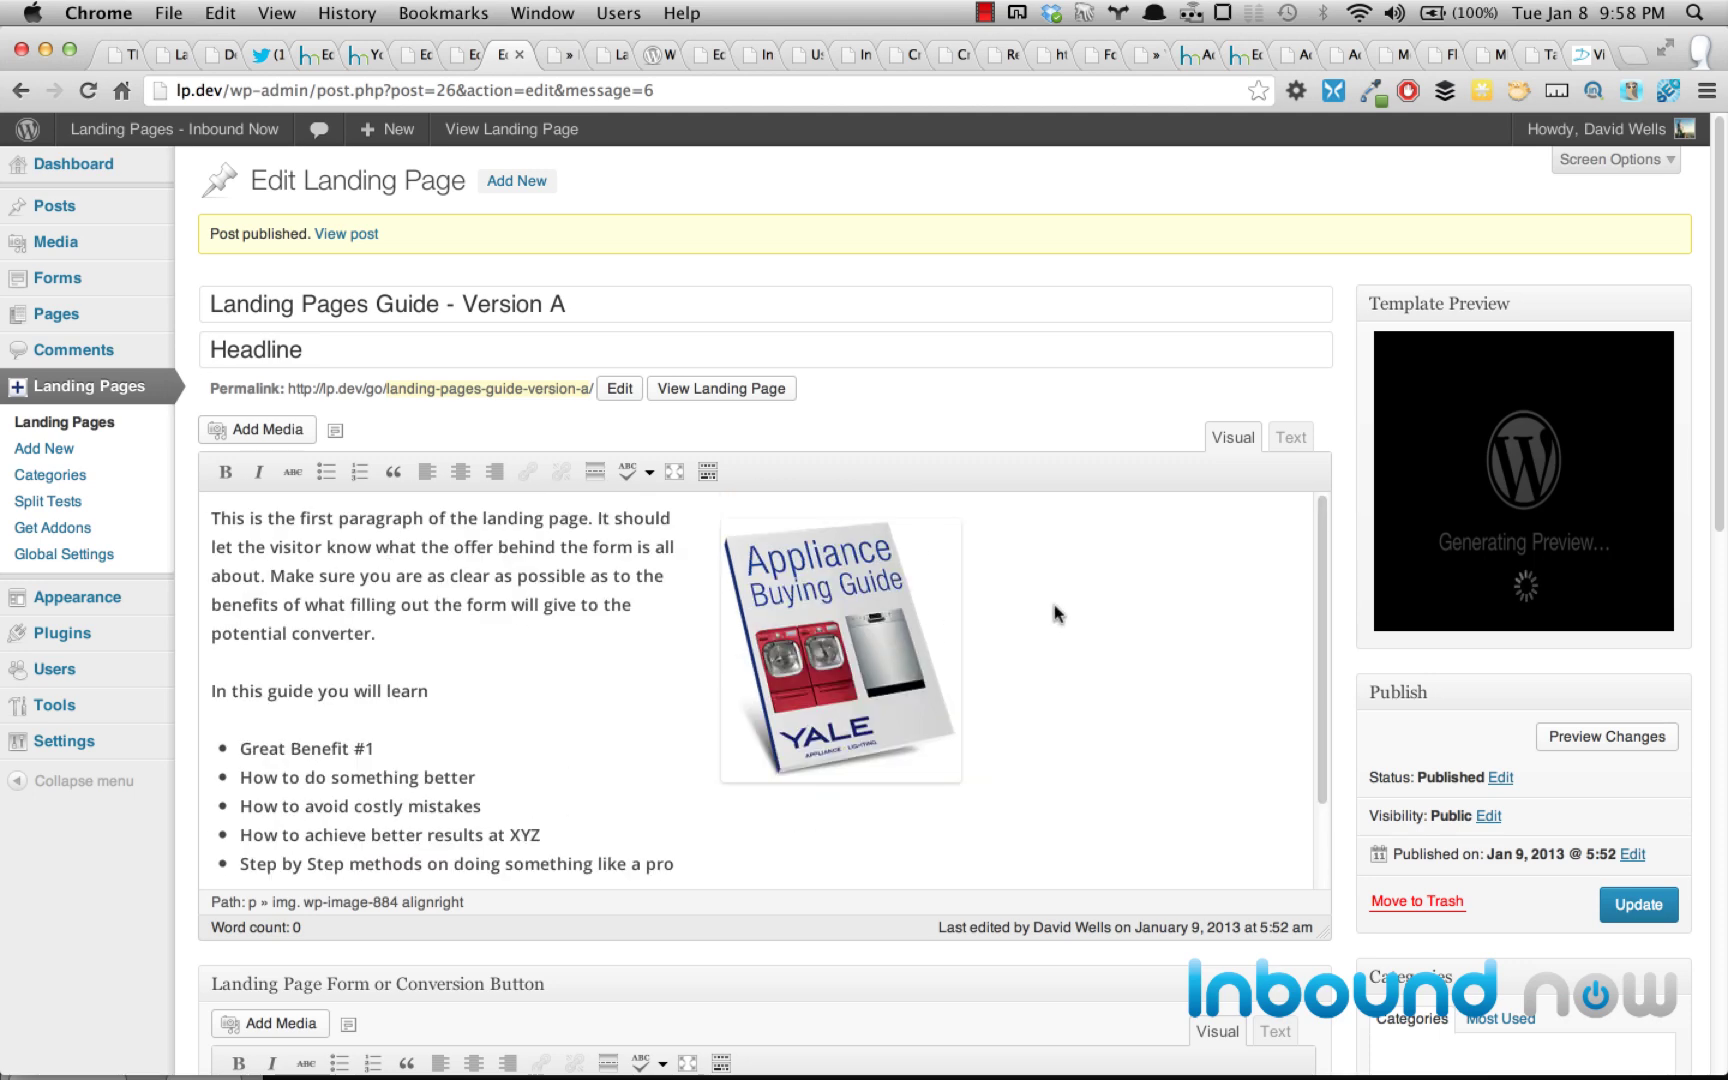
drag(1327, 928, 1320, 860)
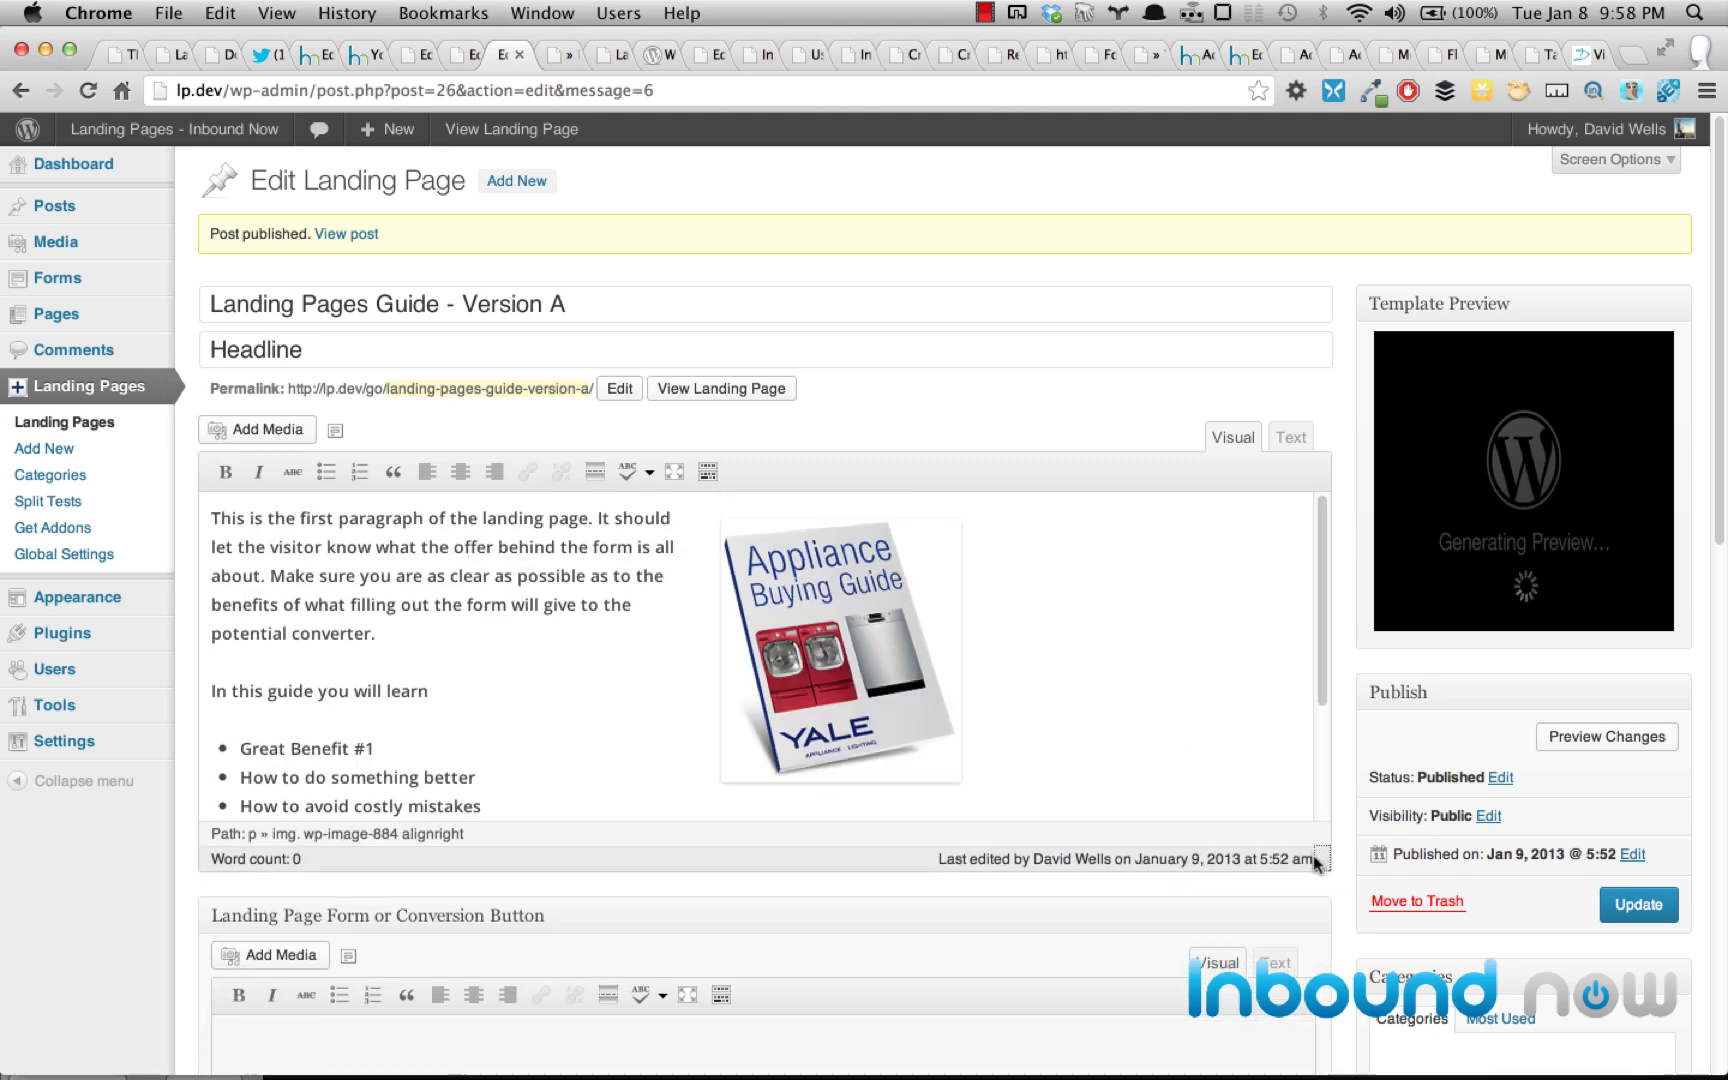
scroll(519, 631, down, 3)
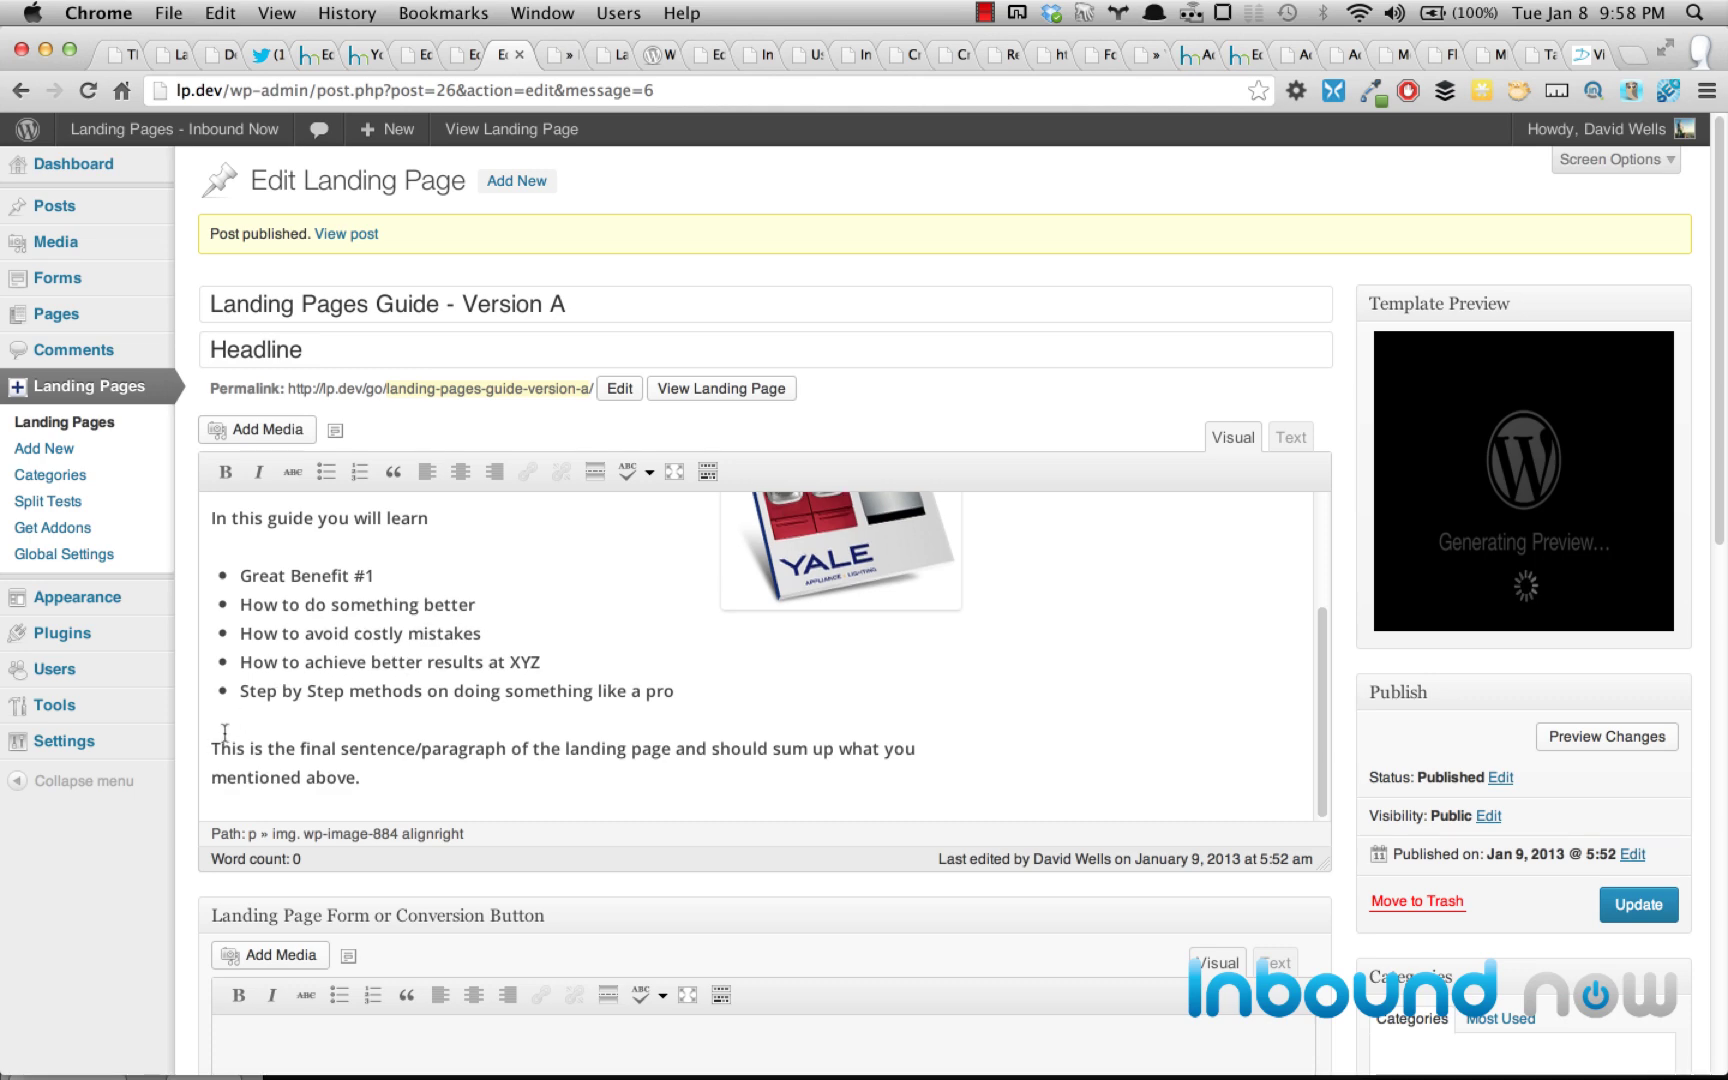
scroll(224, 733, down, 4)
scroll(226, 661, down, 2)
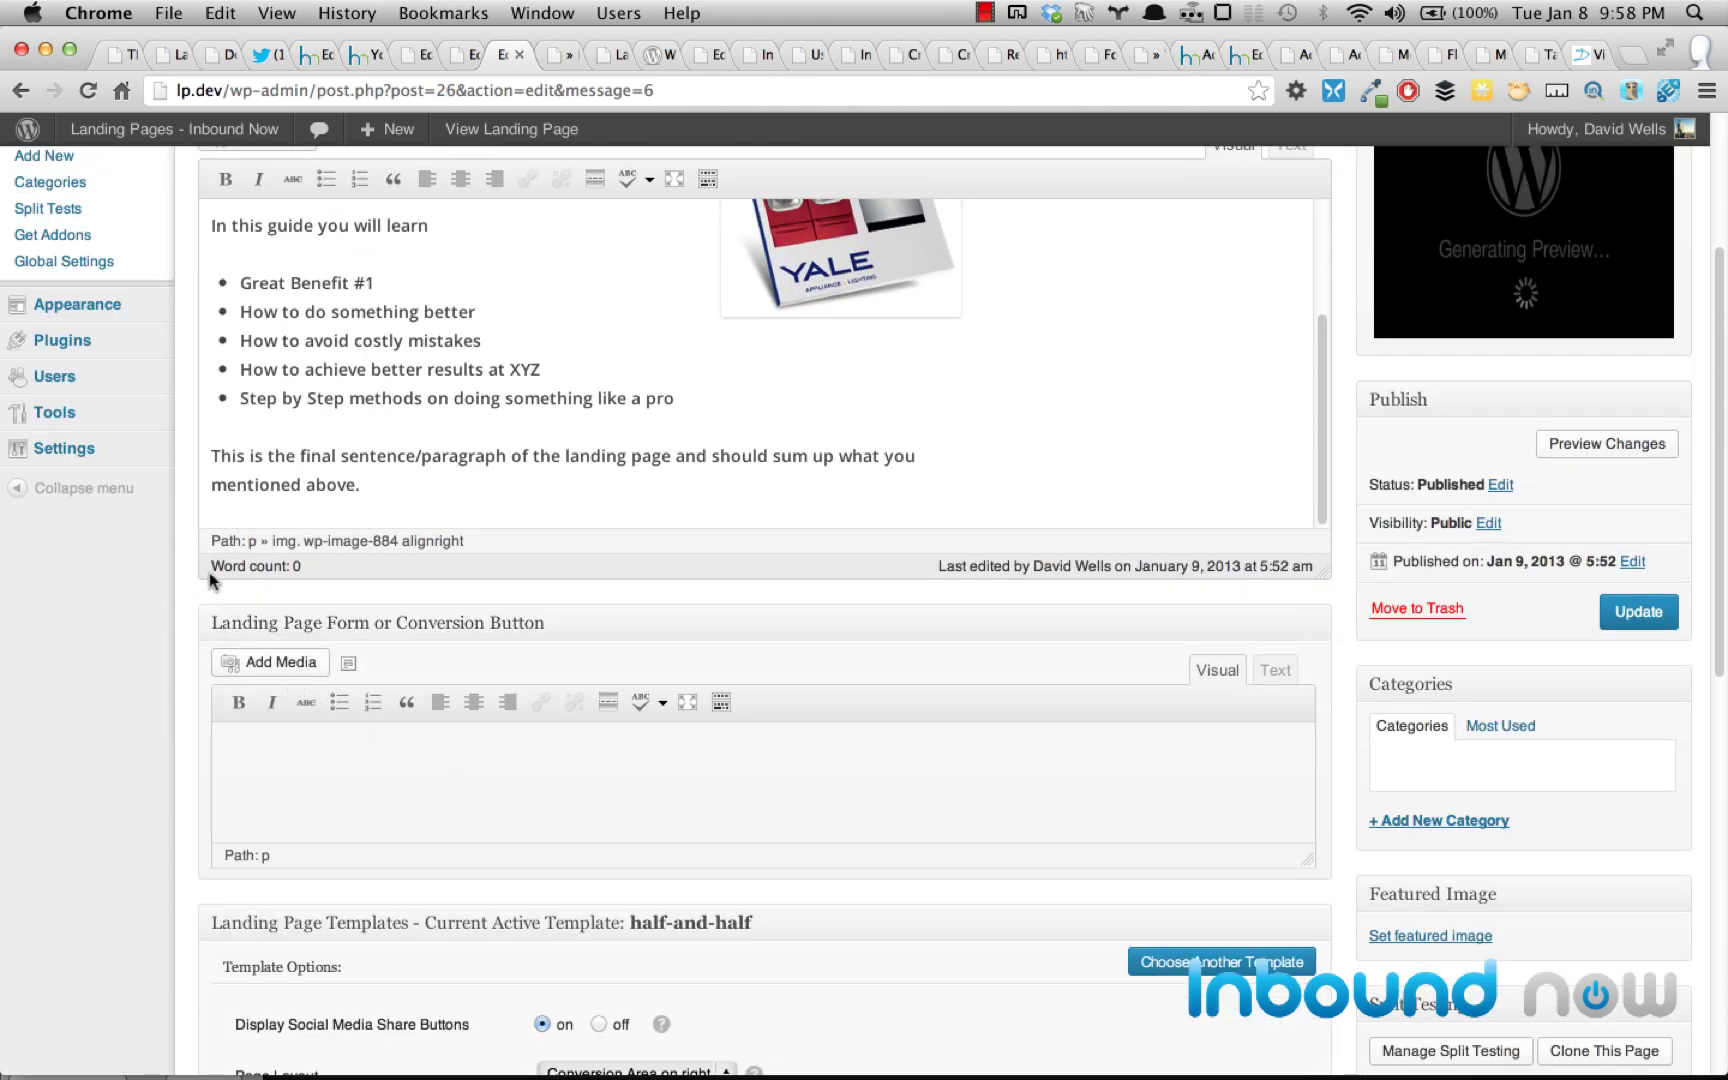
scroll(208, 540, up, 2)
scroll(195, 512, up, 4)
scroll(190, 505, down, 9)
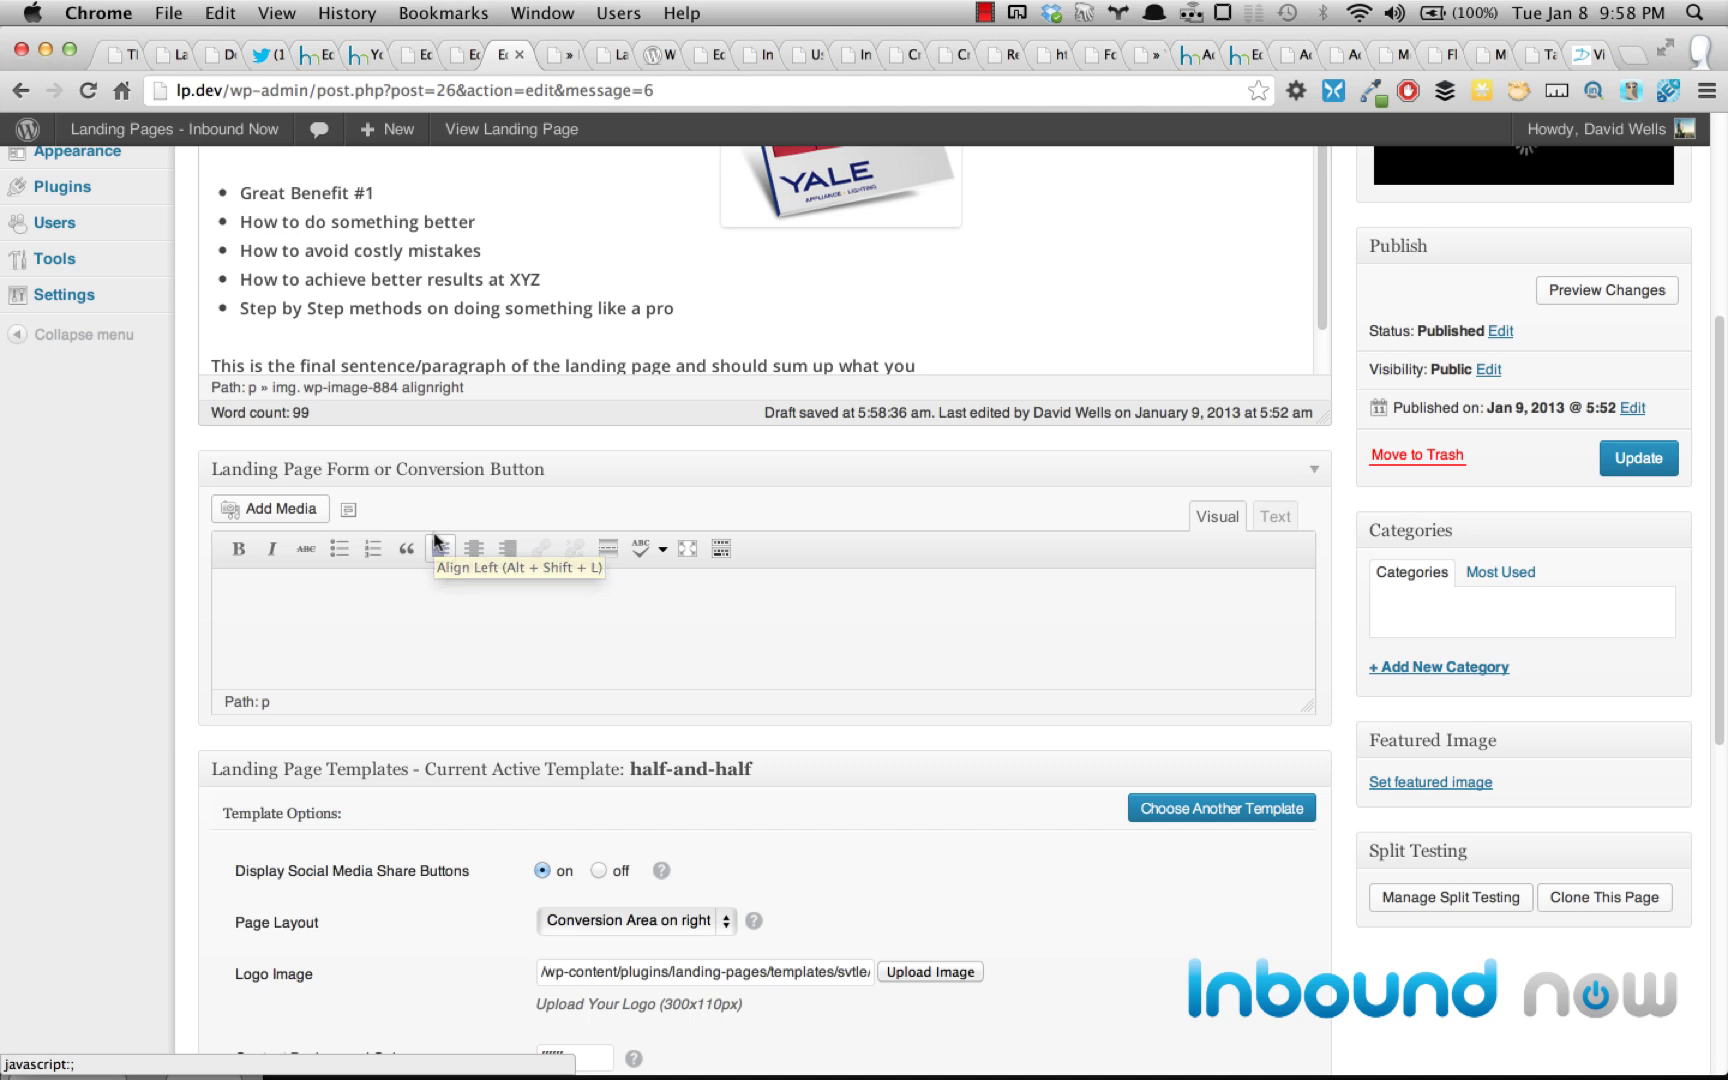
- Insert the Gravity Form 'Download our awesome stuff!' (id 1) into the conversion area
click(518, 622)
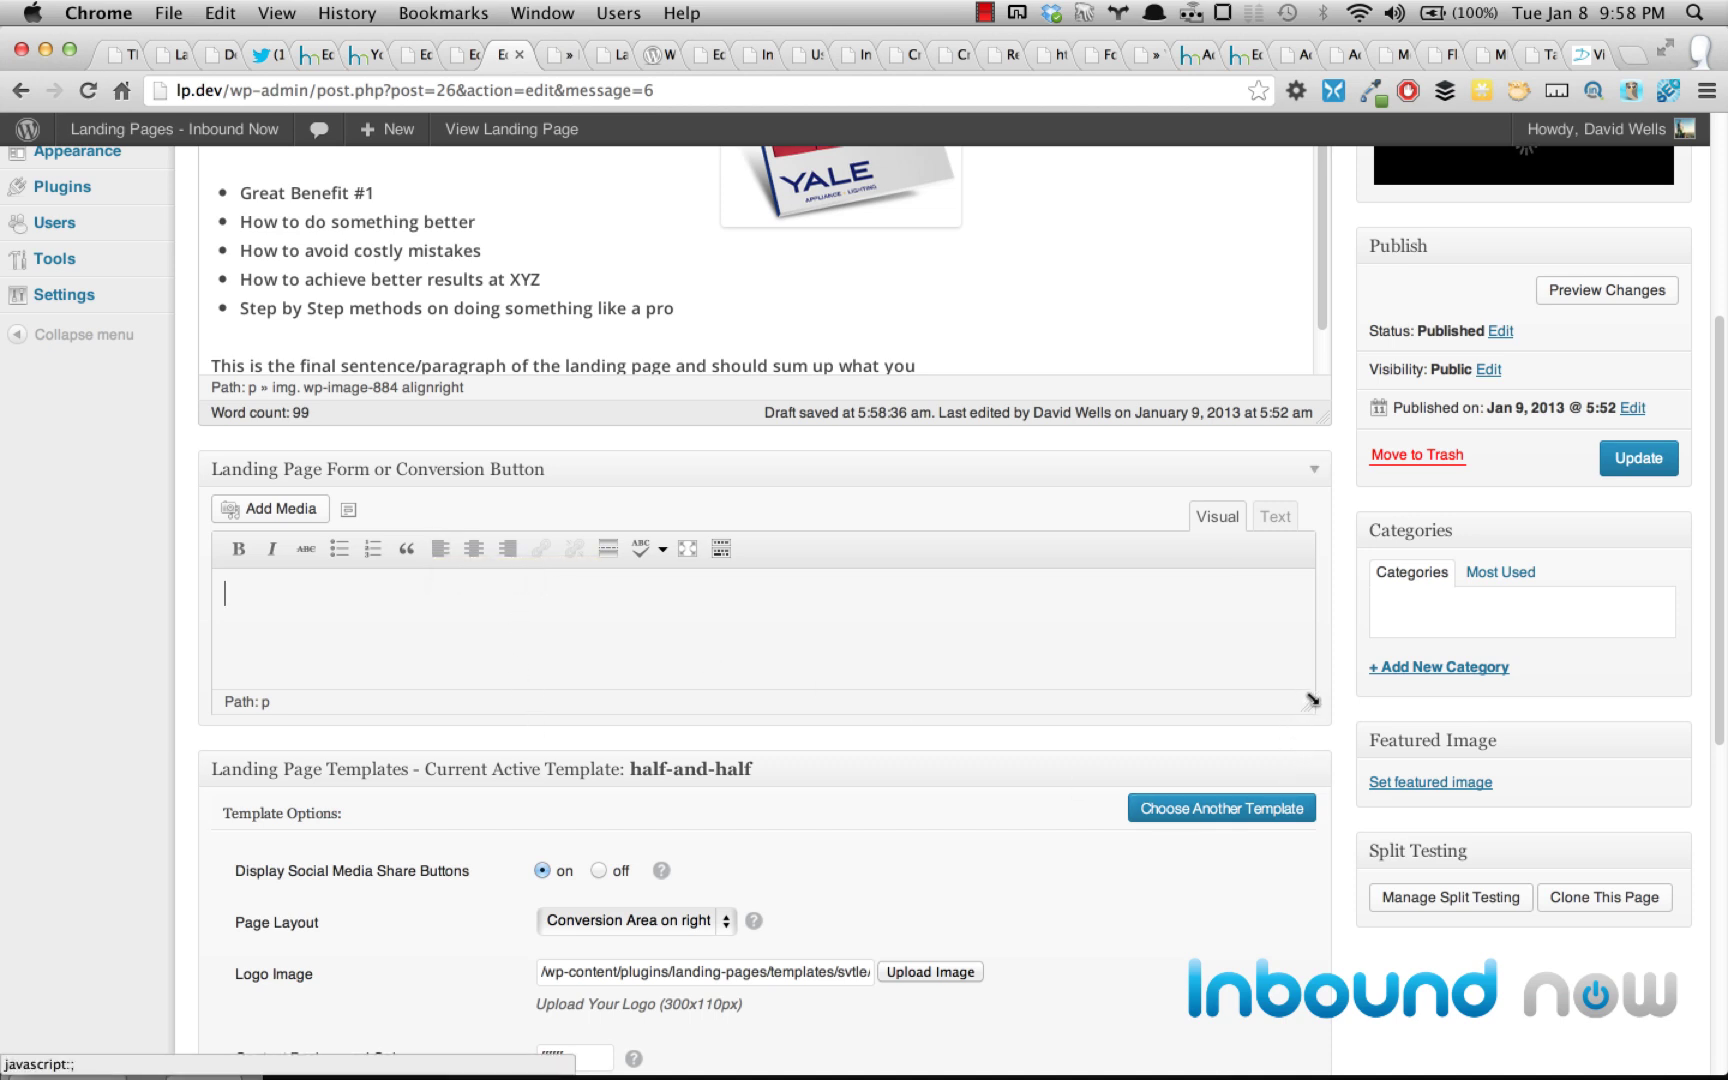
drag(1308, 705, 1307, 803)
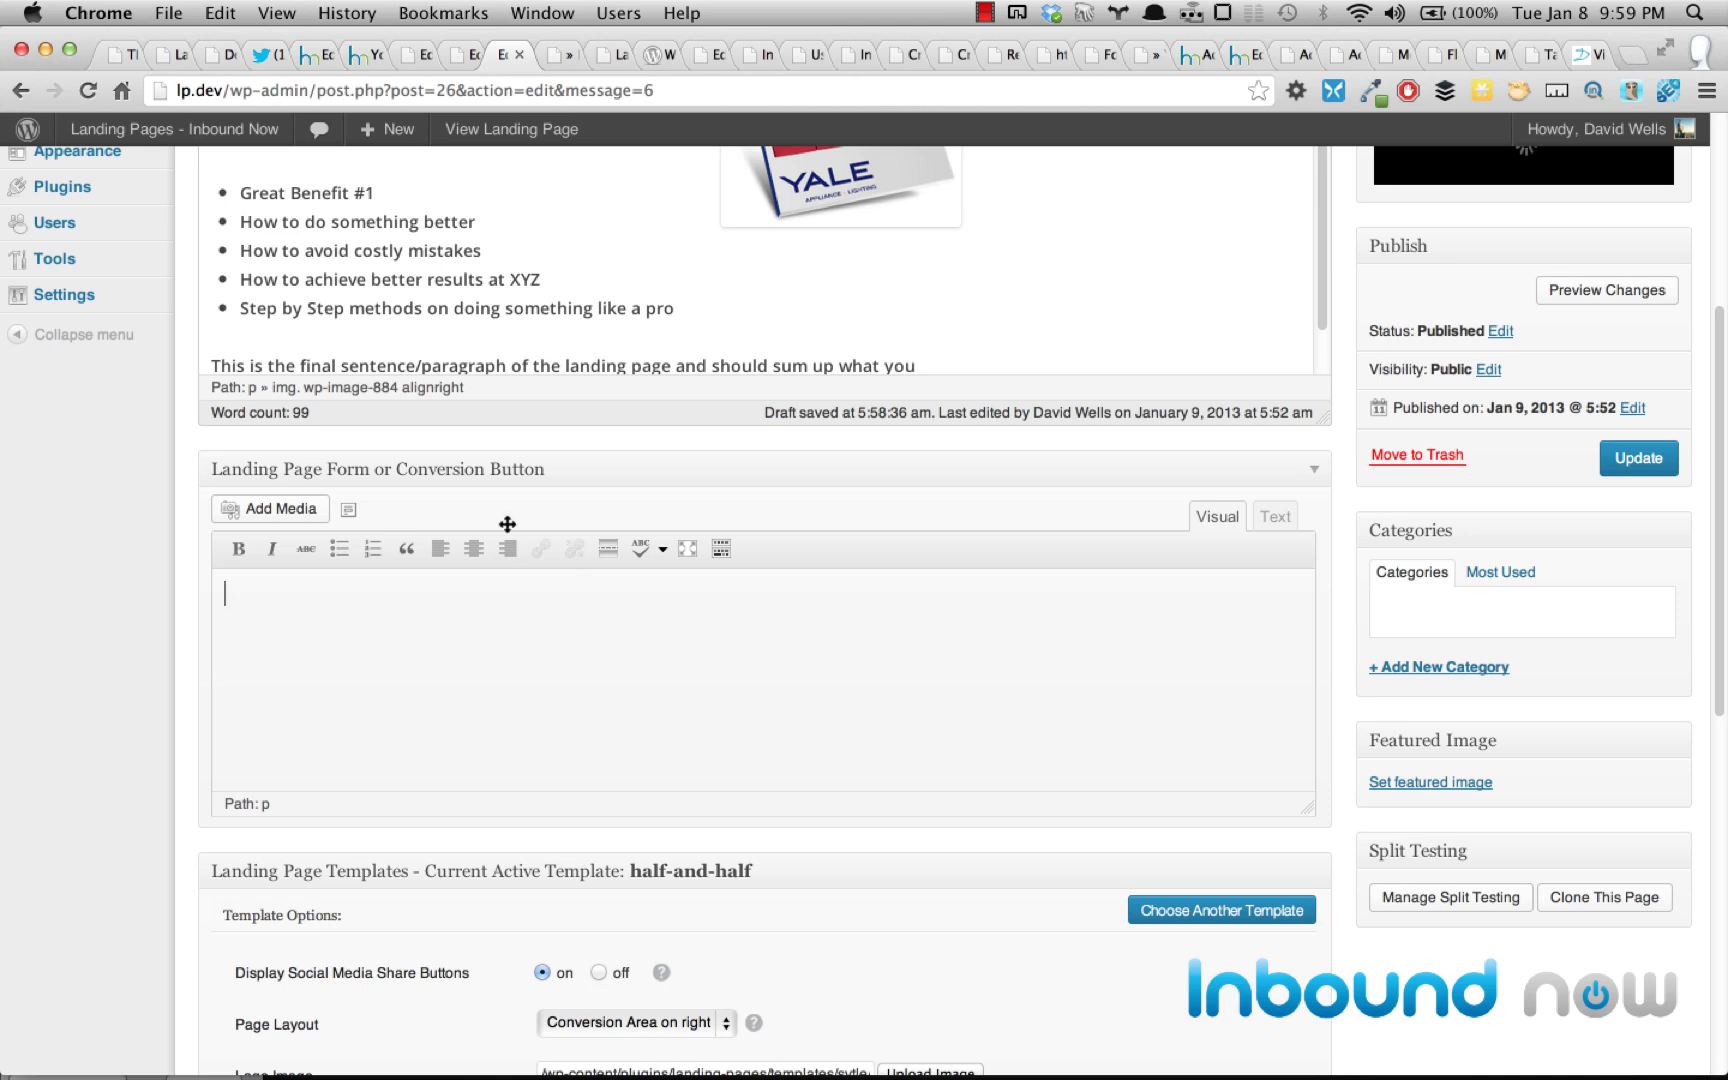
click(348, 509)
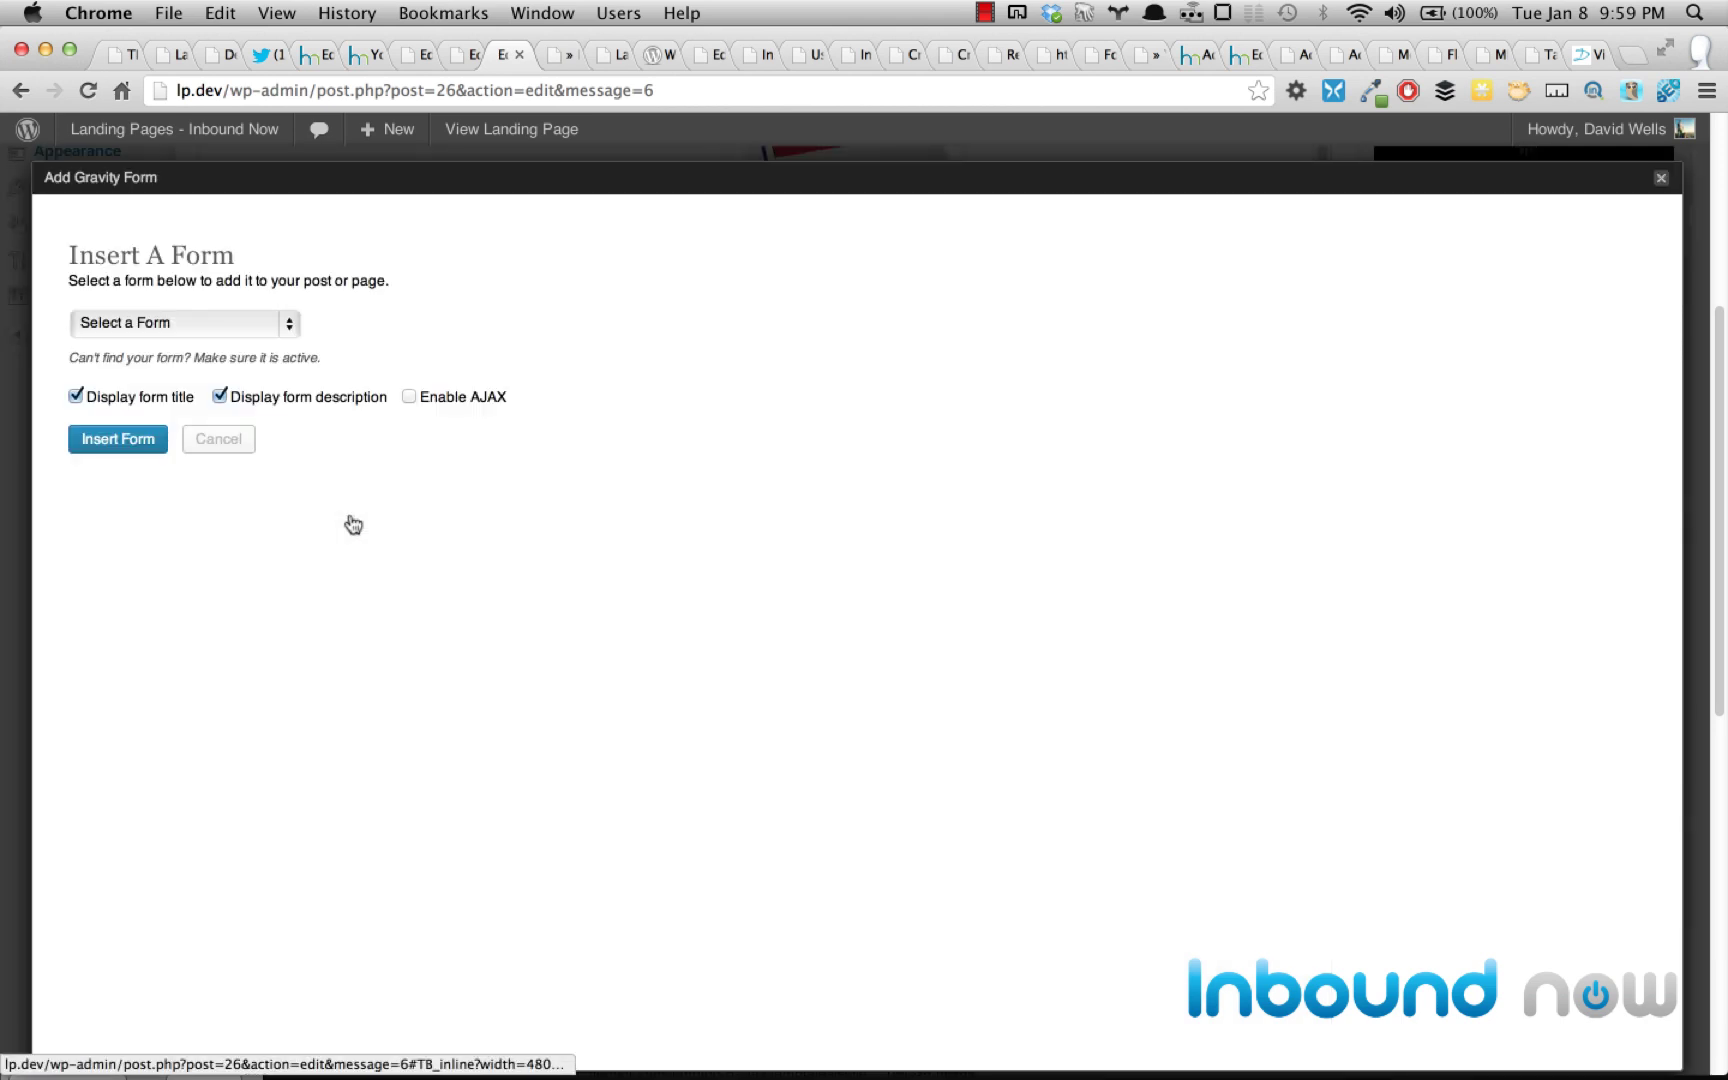
click(278, 324)
click(225, 347)
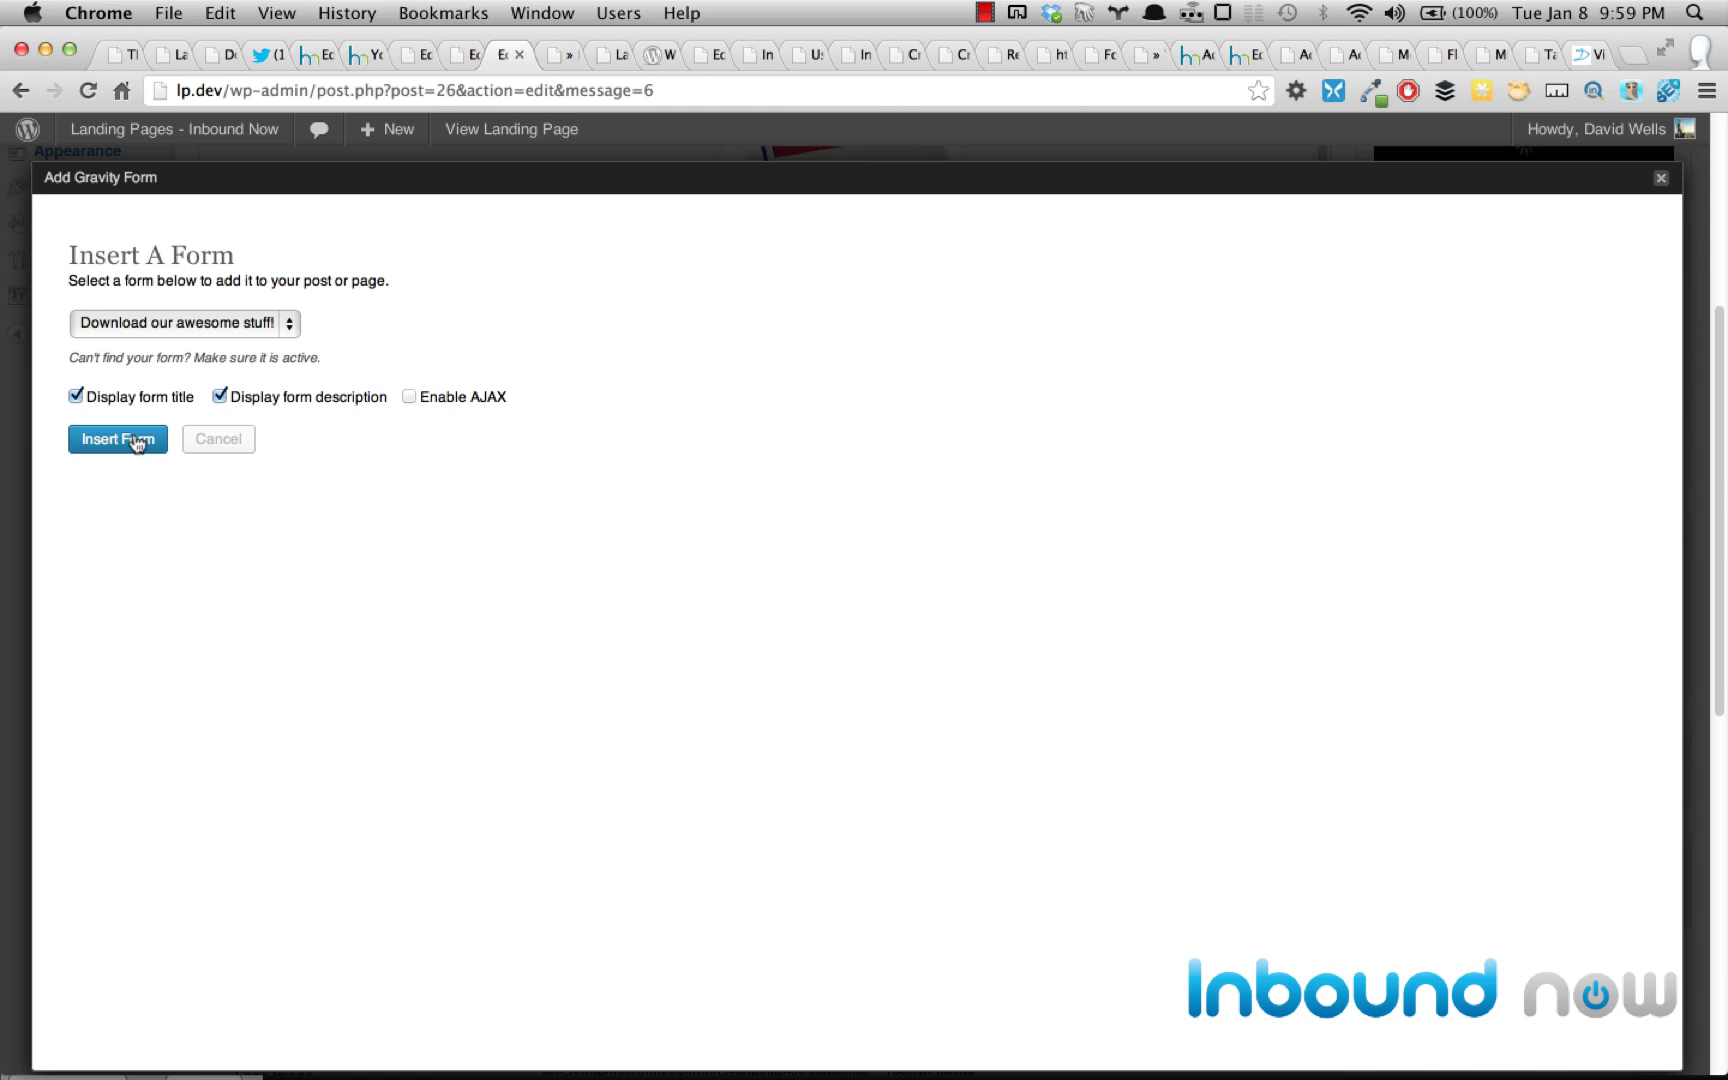
click(140, 439)
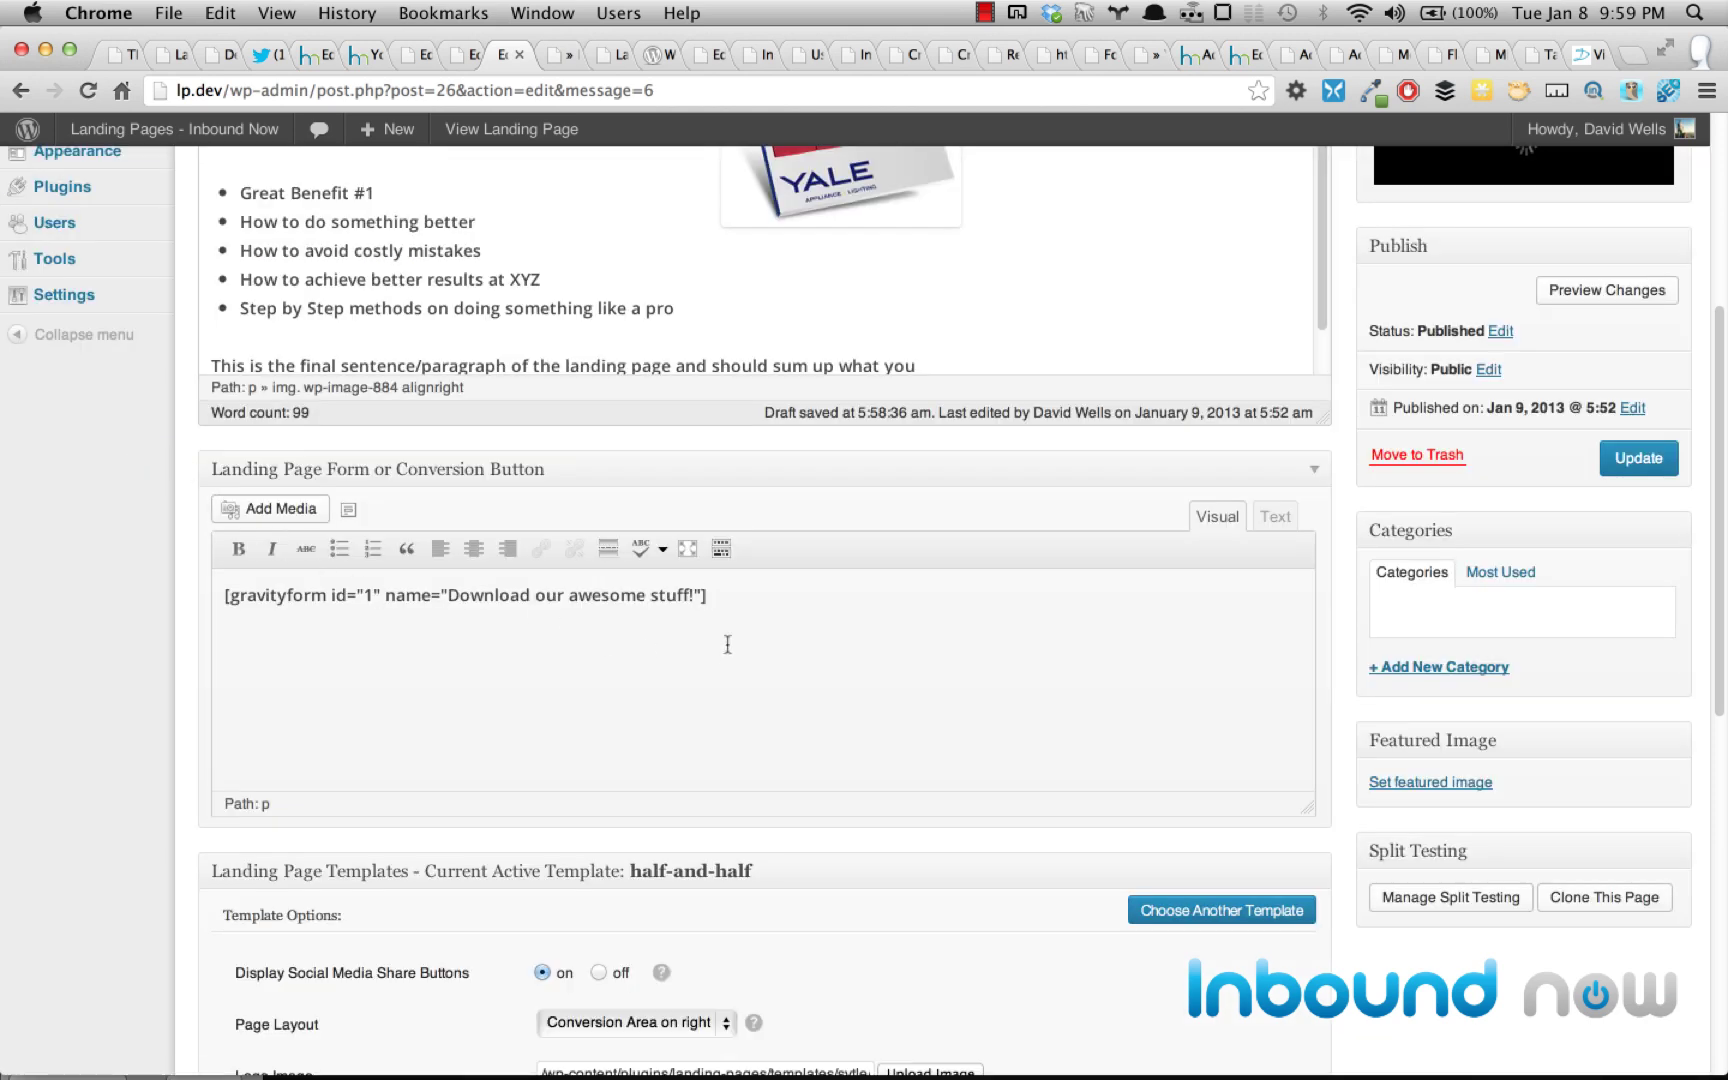
drag(707, 594, 167, 580)
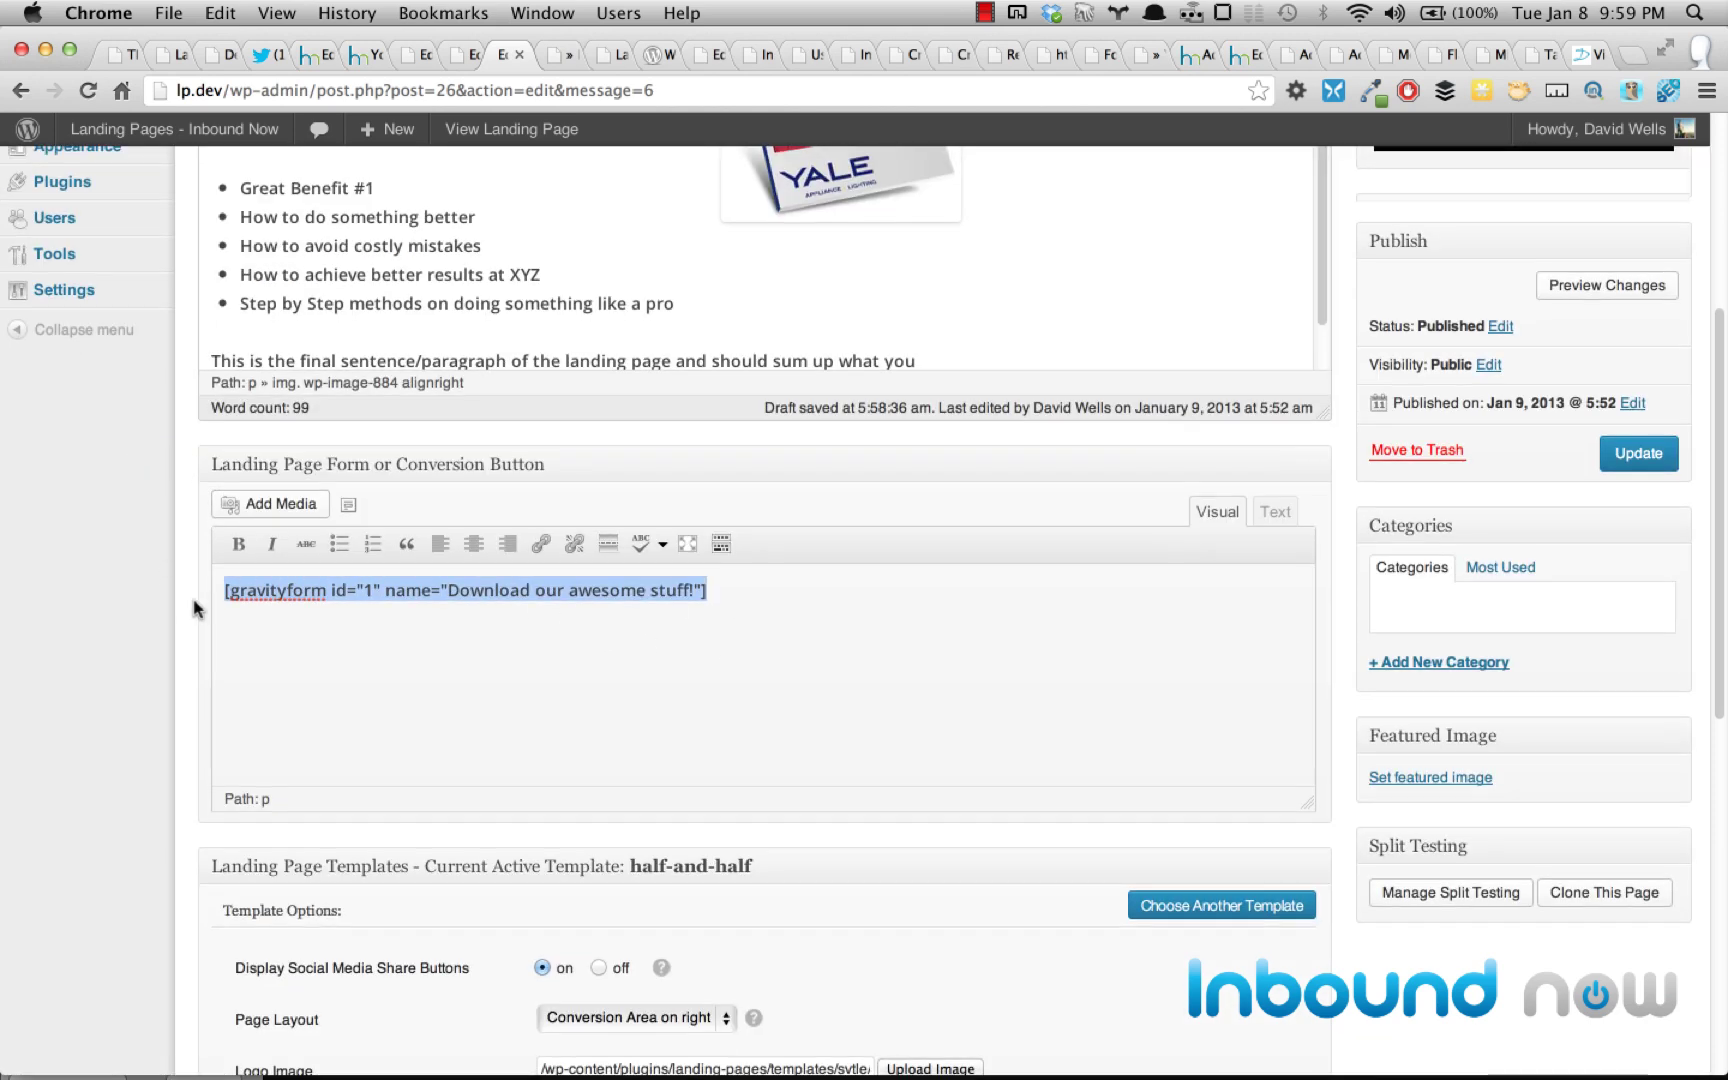
scroll(197, 608, down, 8)
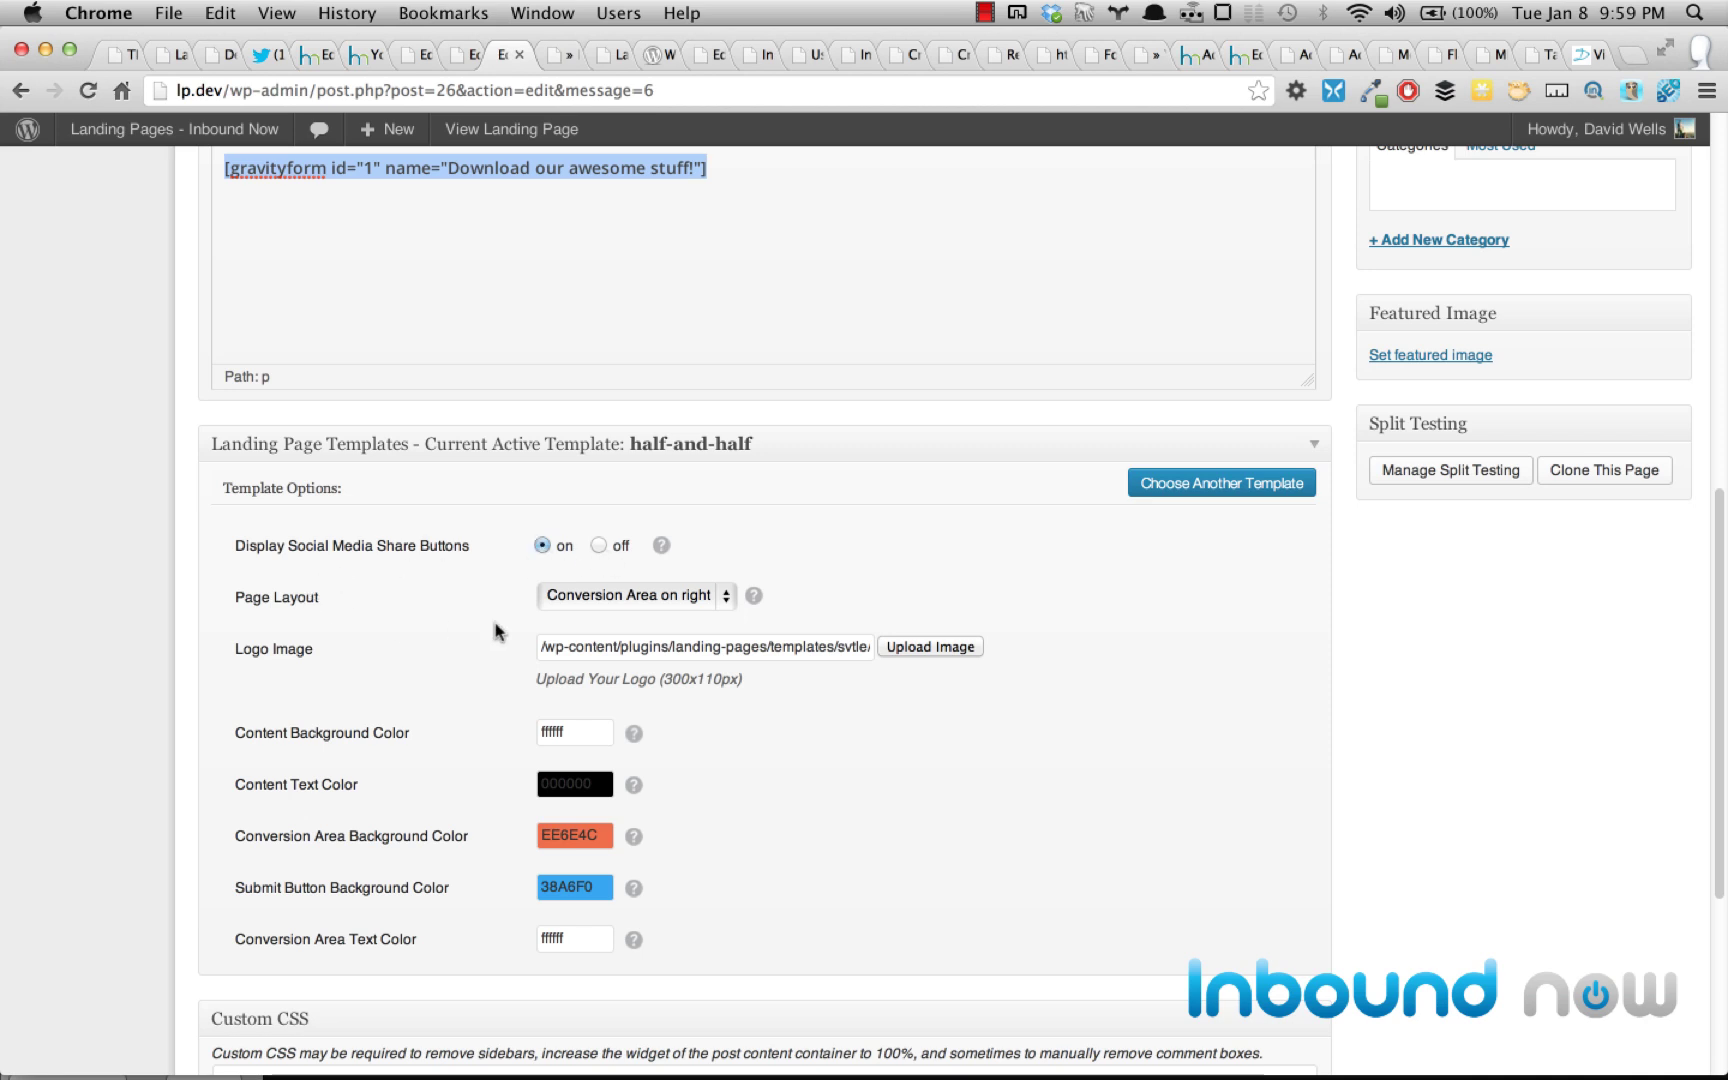
click(683, 603)
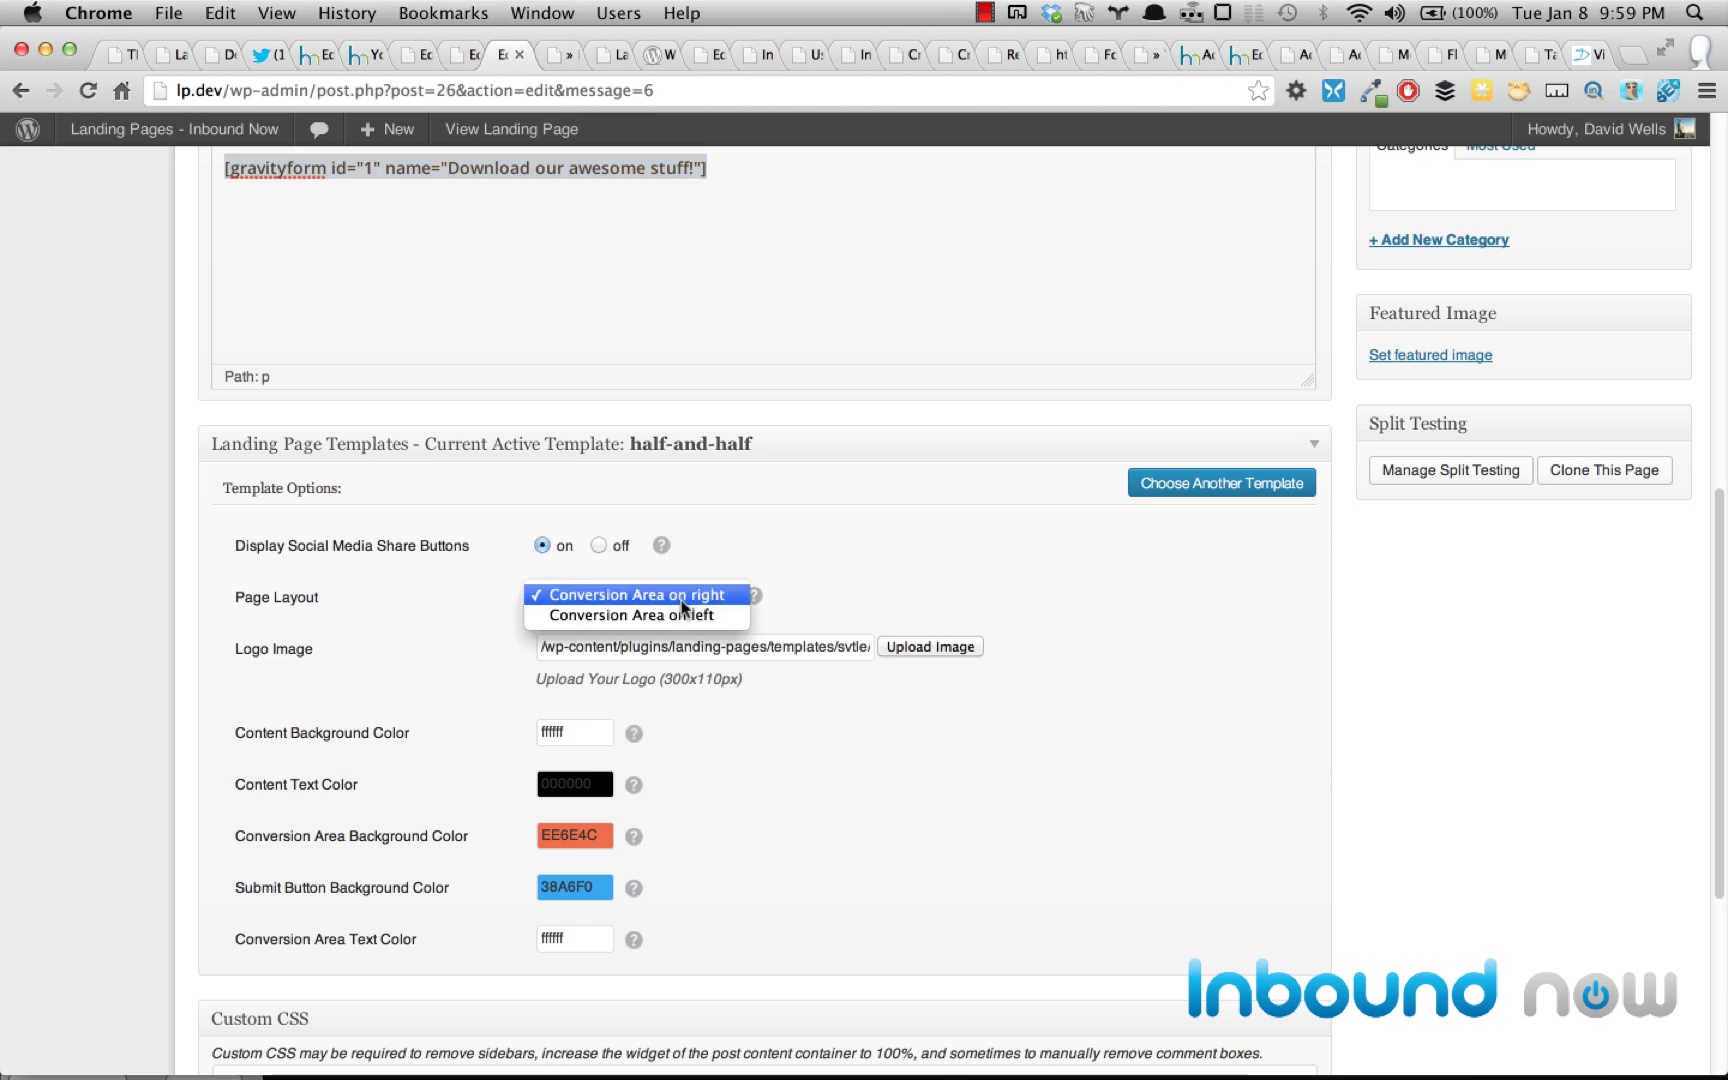
click(809, 543)
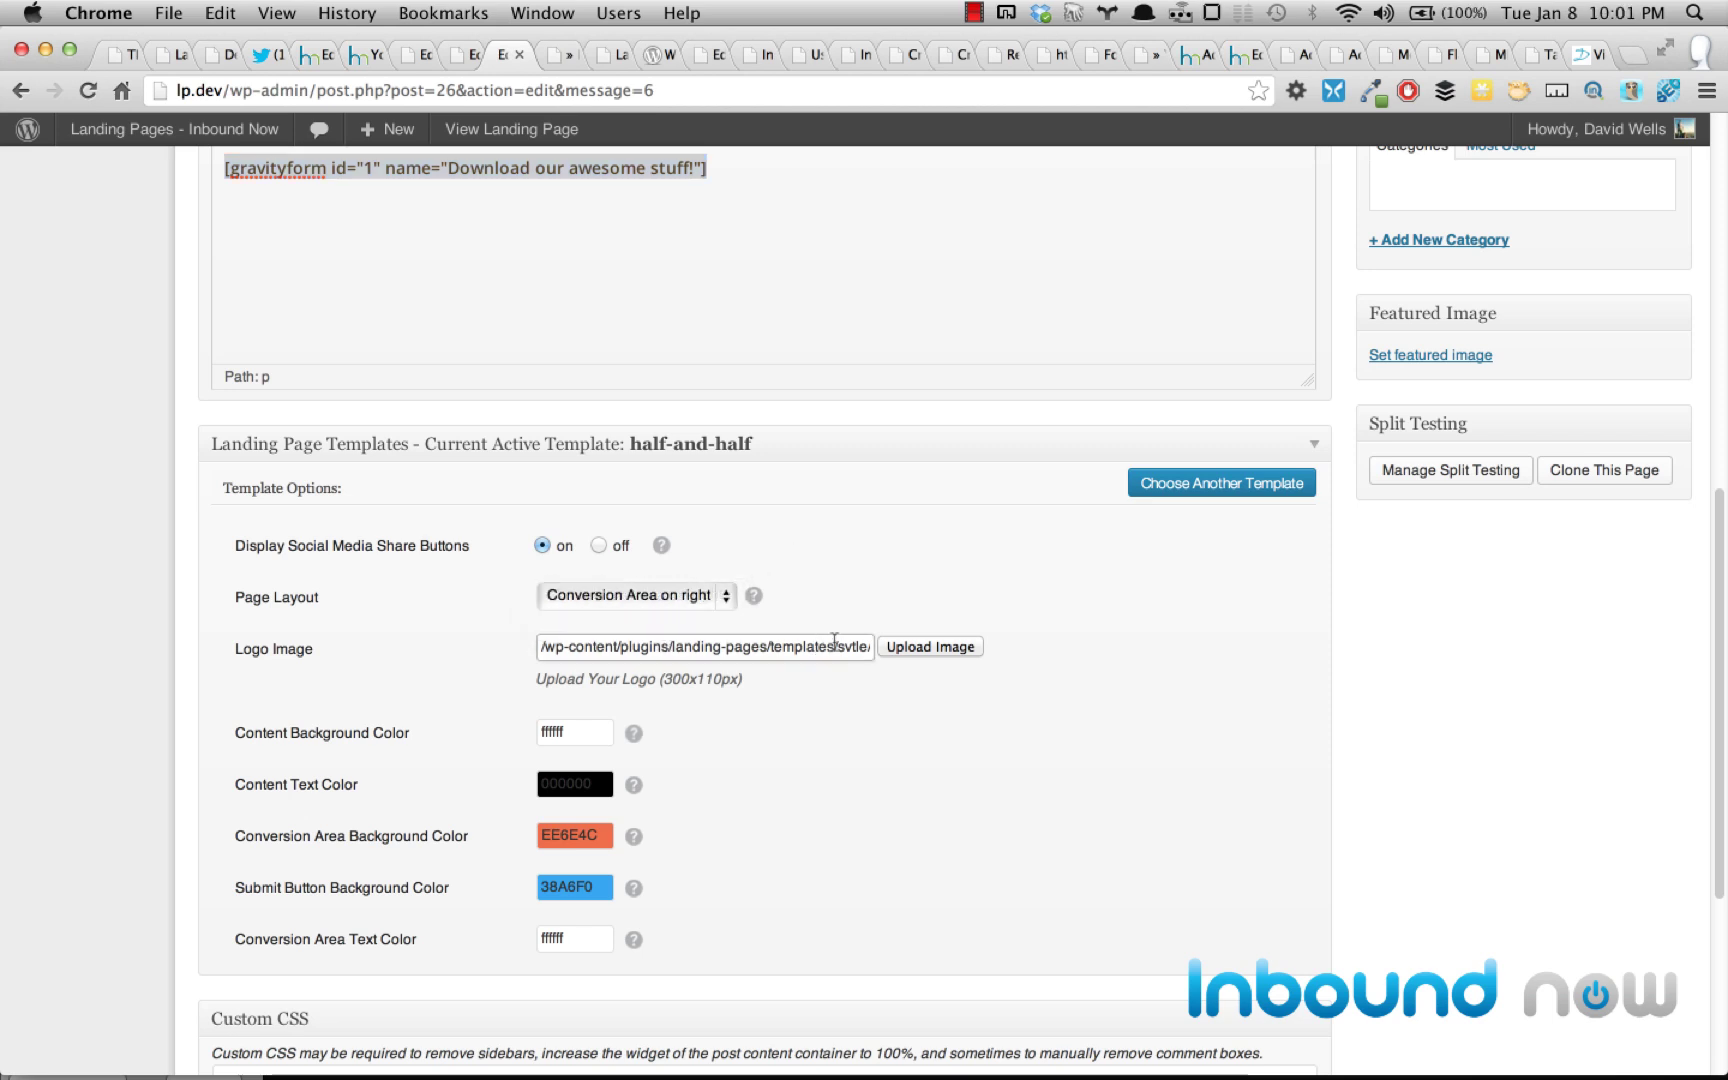
click(927, 646)
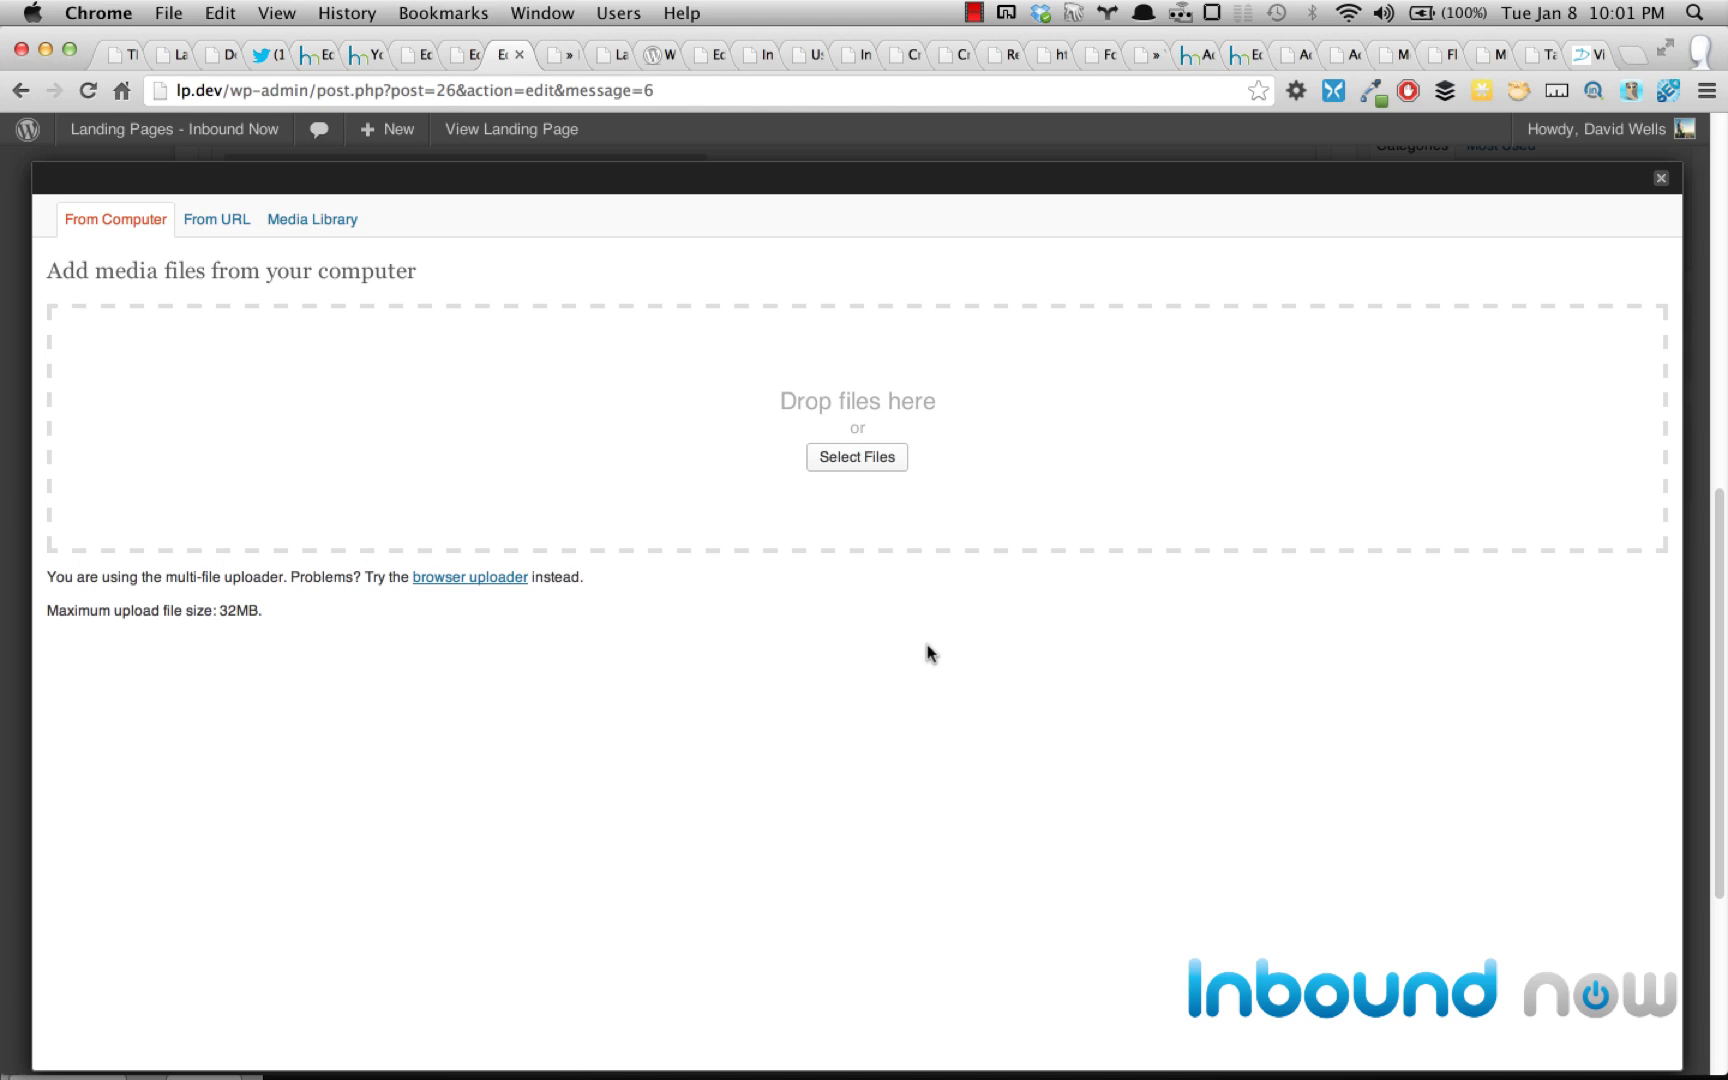
click(1659, 192)
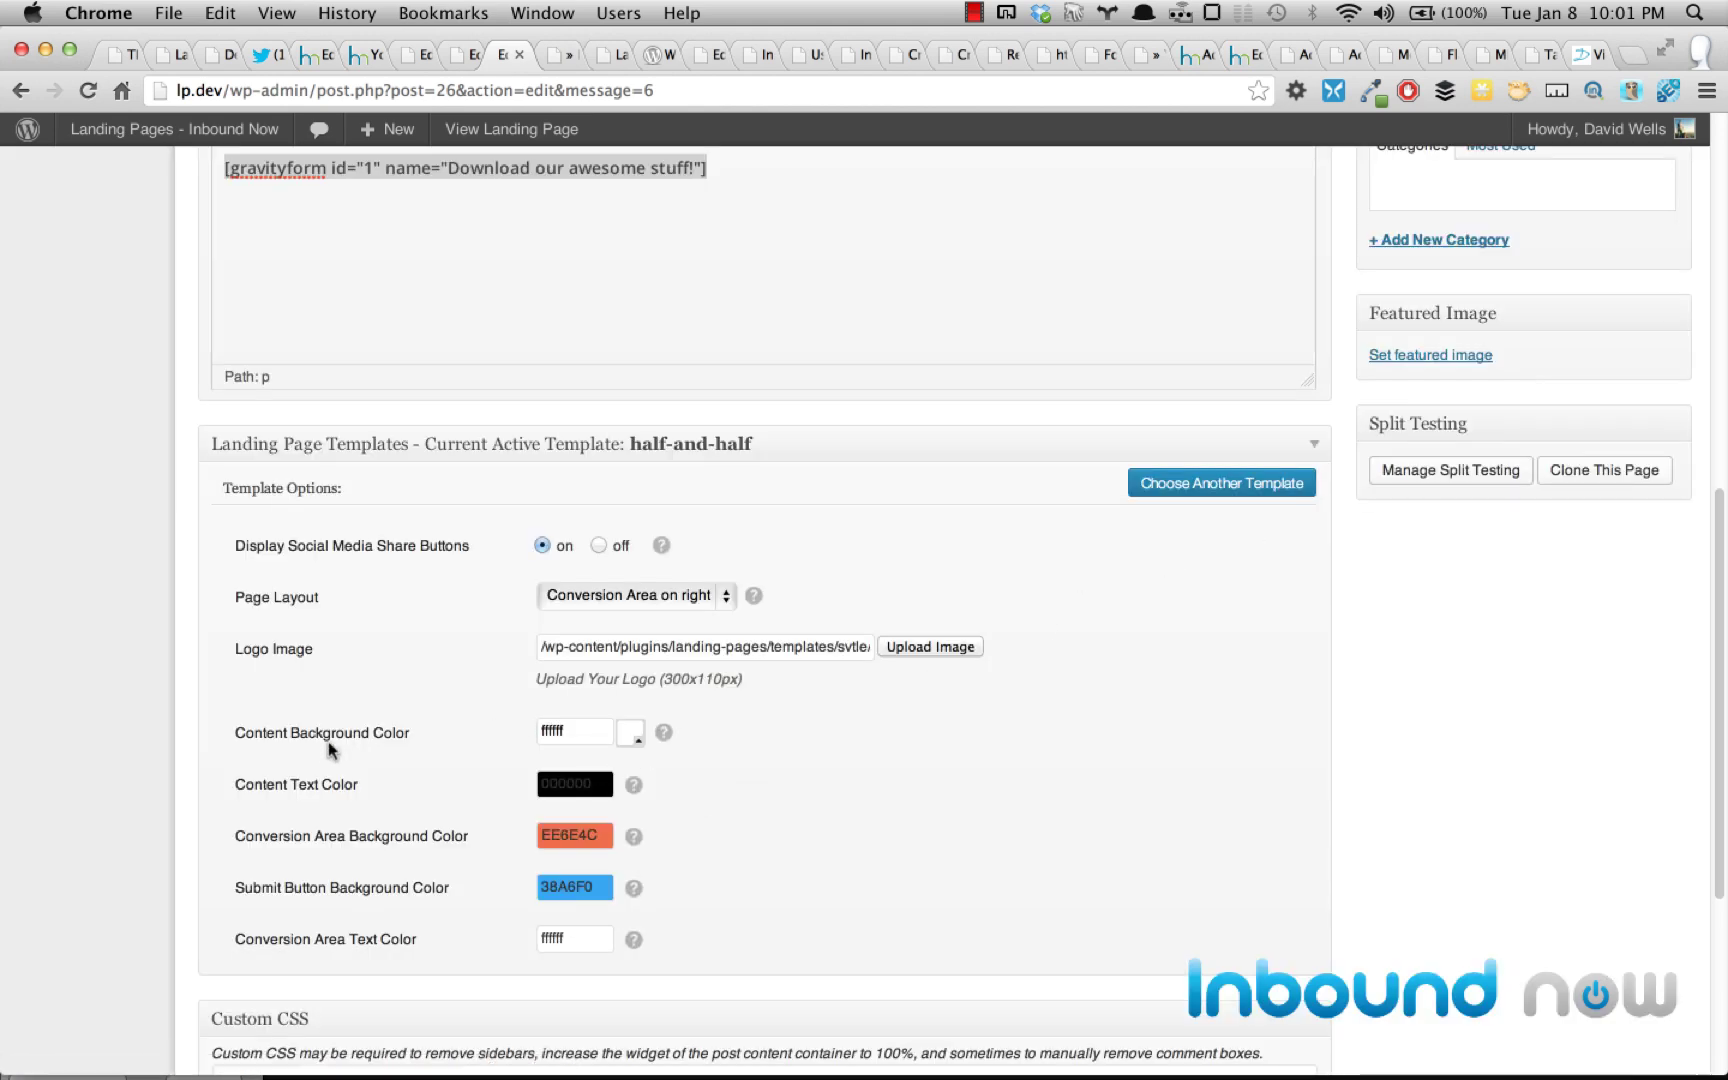
scroll(342, 734, down, 1)
scroll(340, 715, down, 2)
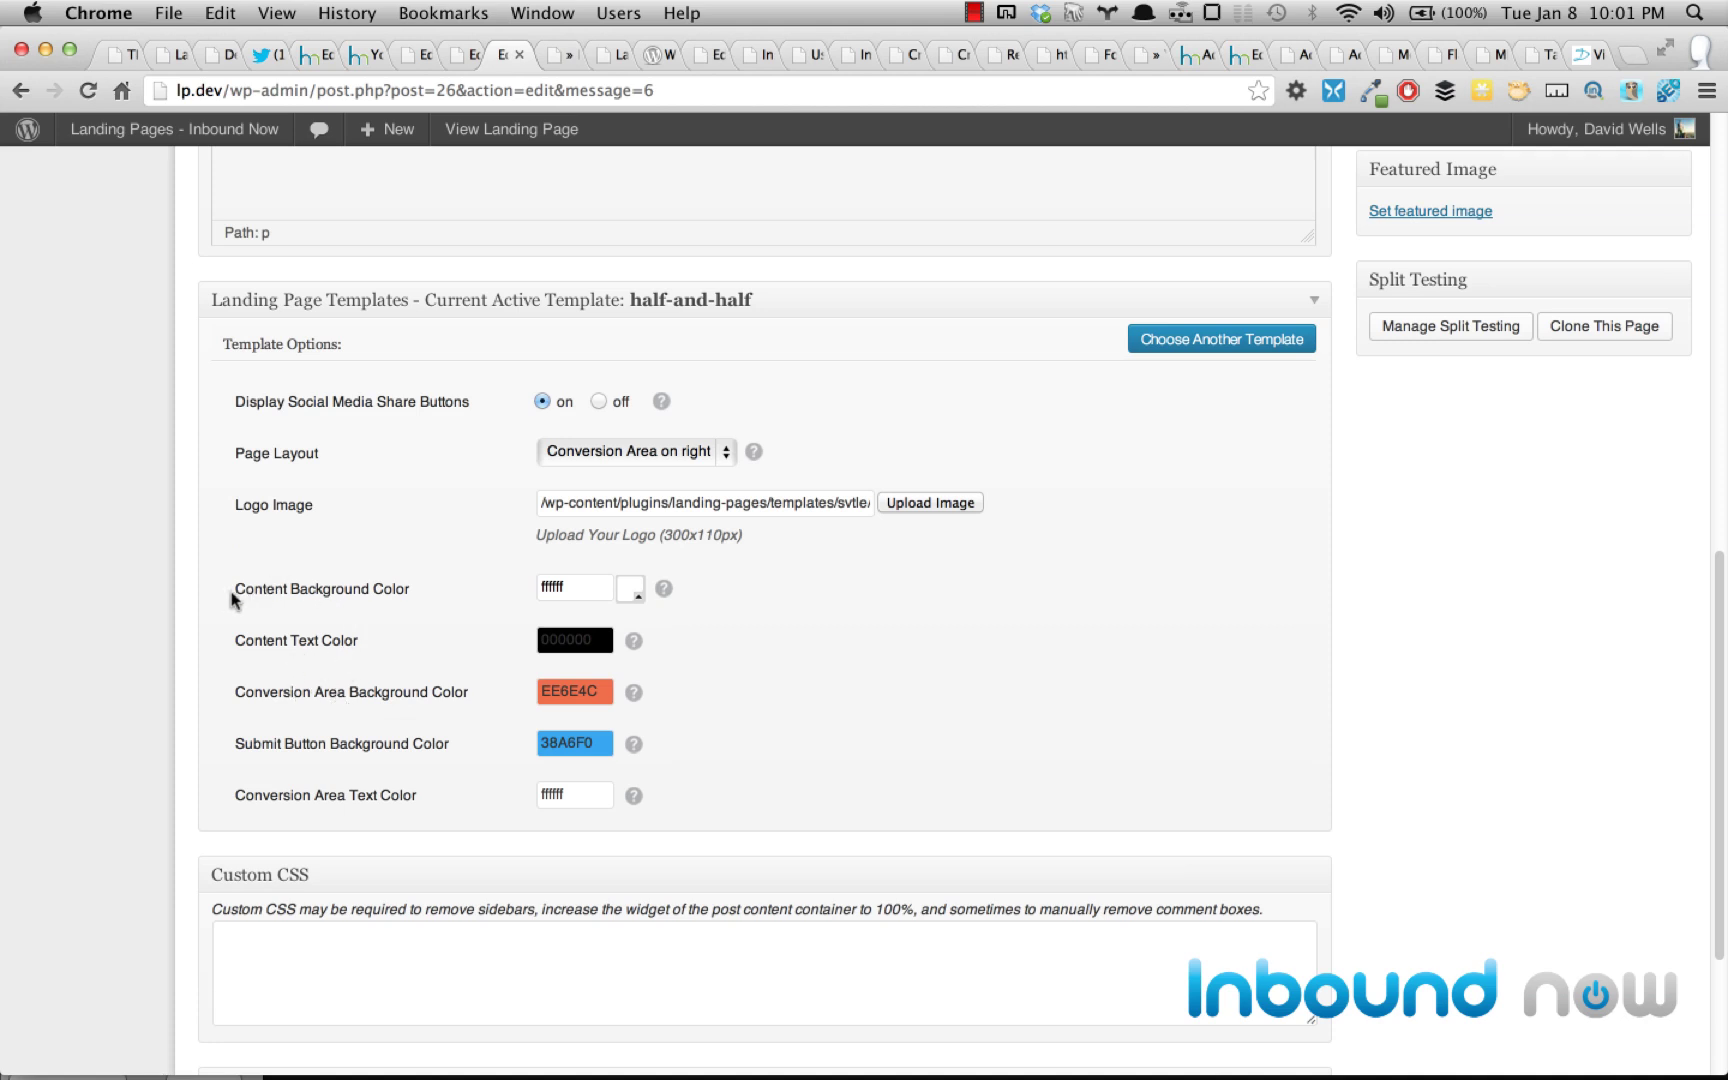
drag(411, 589, 247, 593)
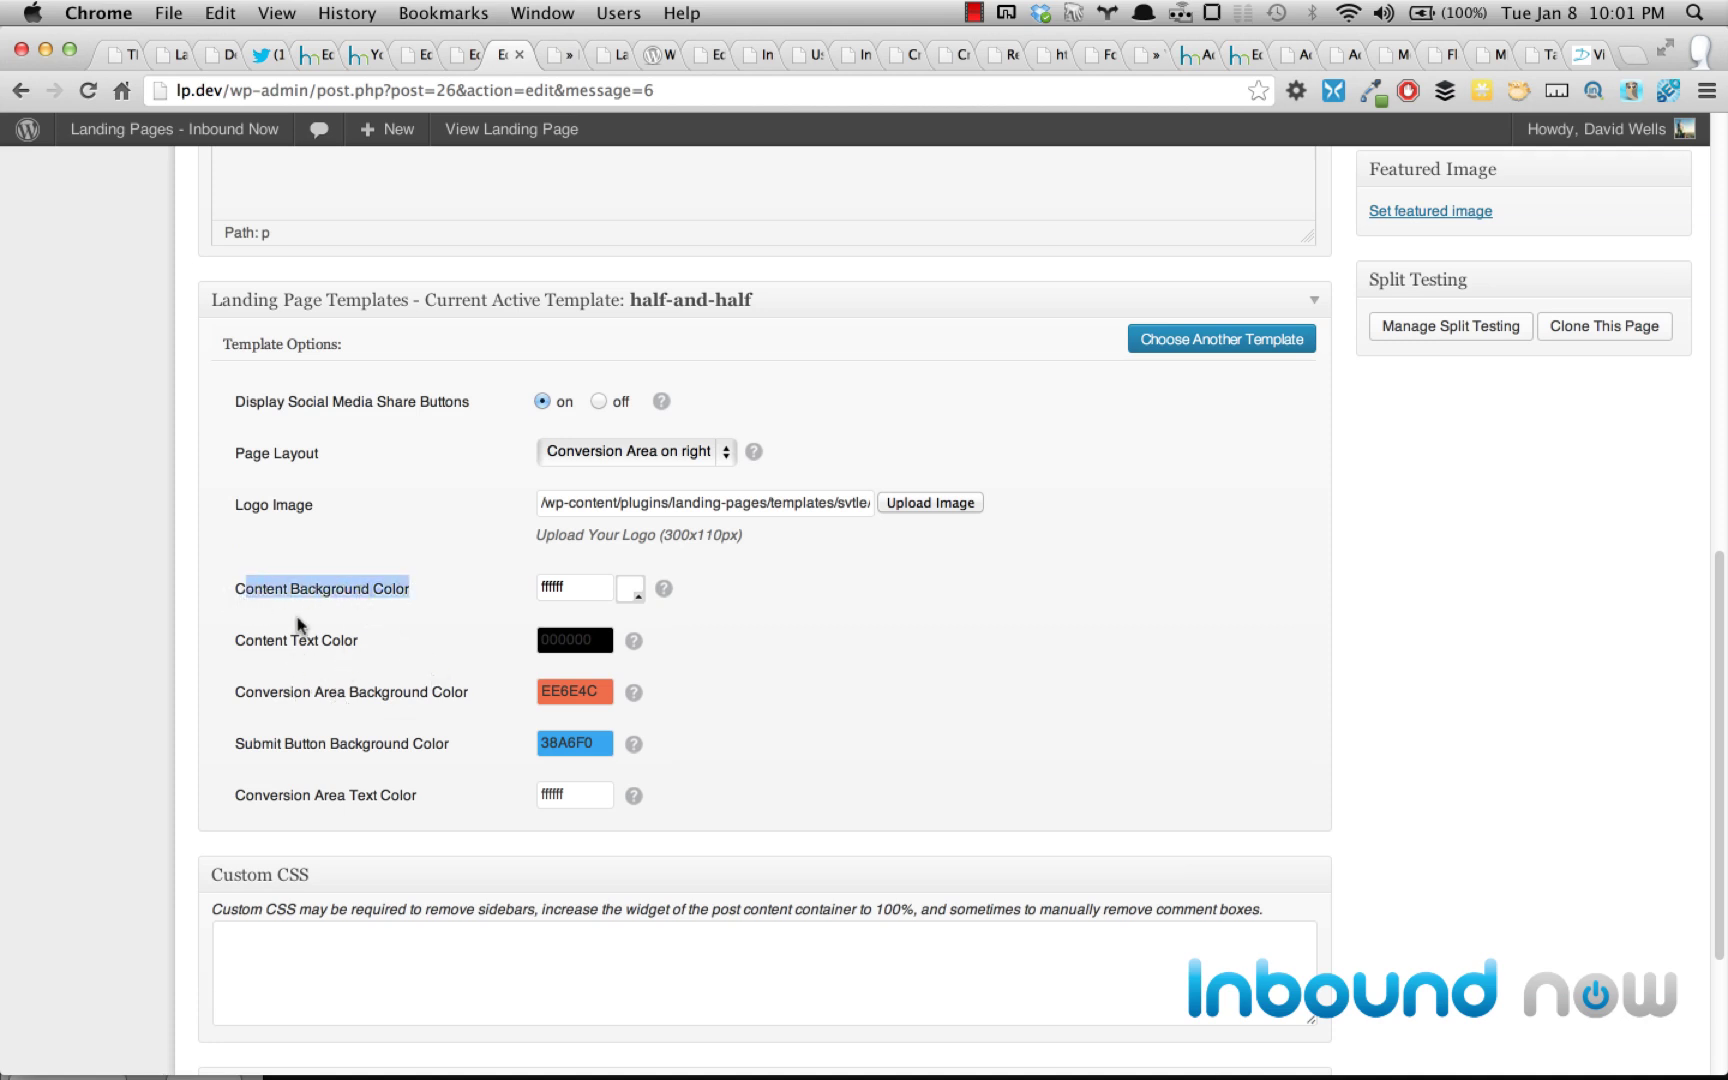
drag(368, 641, 234, 639)
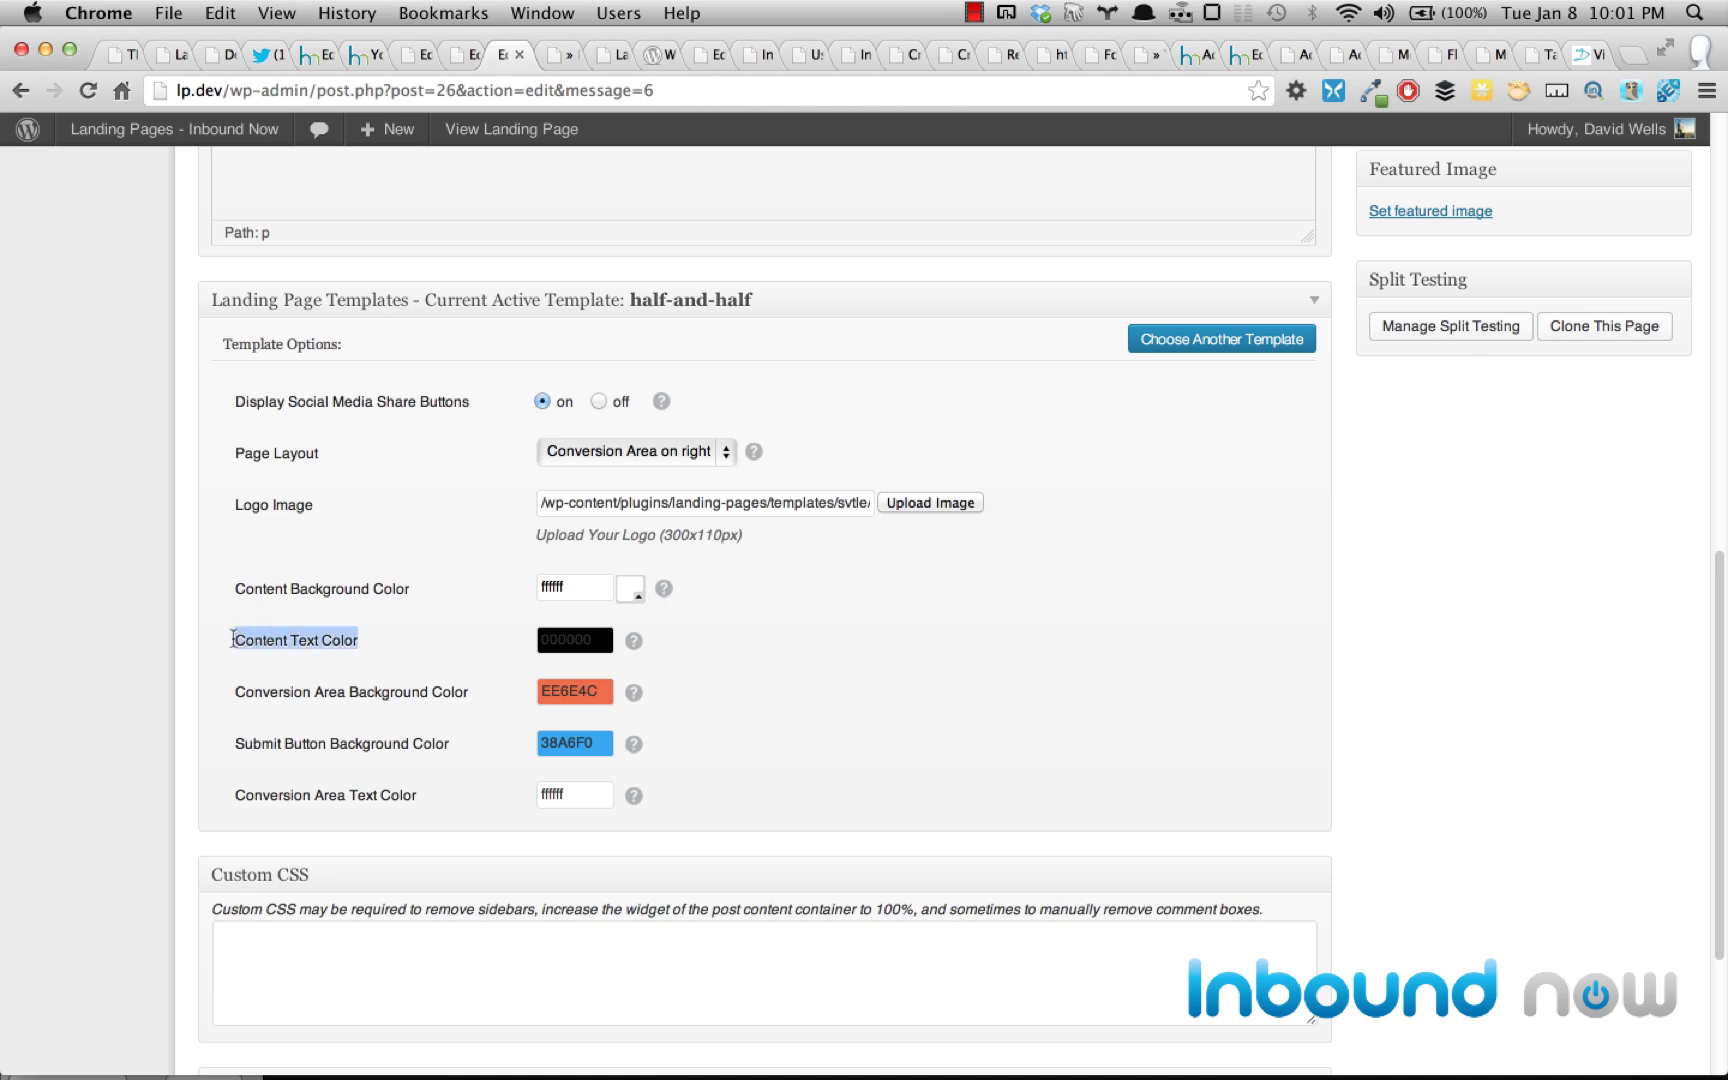
click(437, 585)
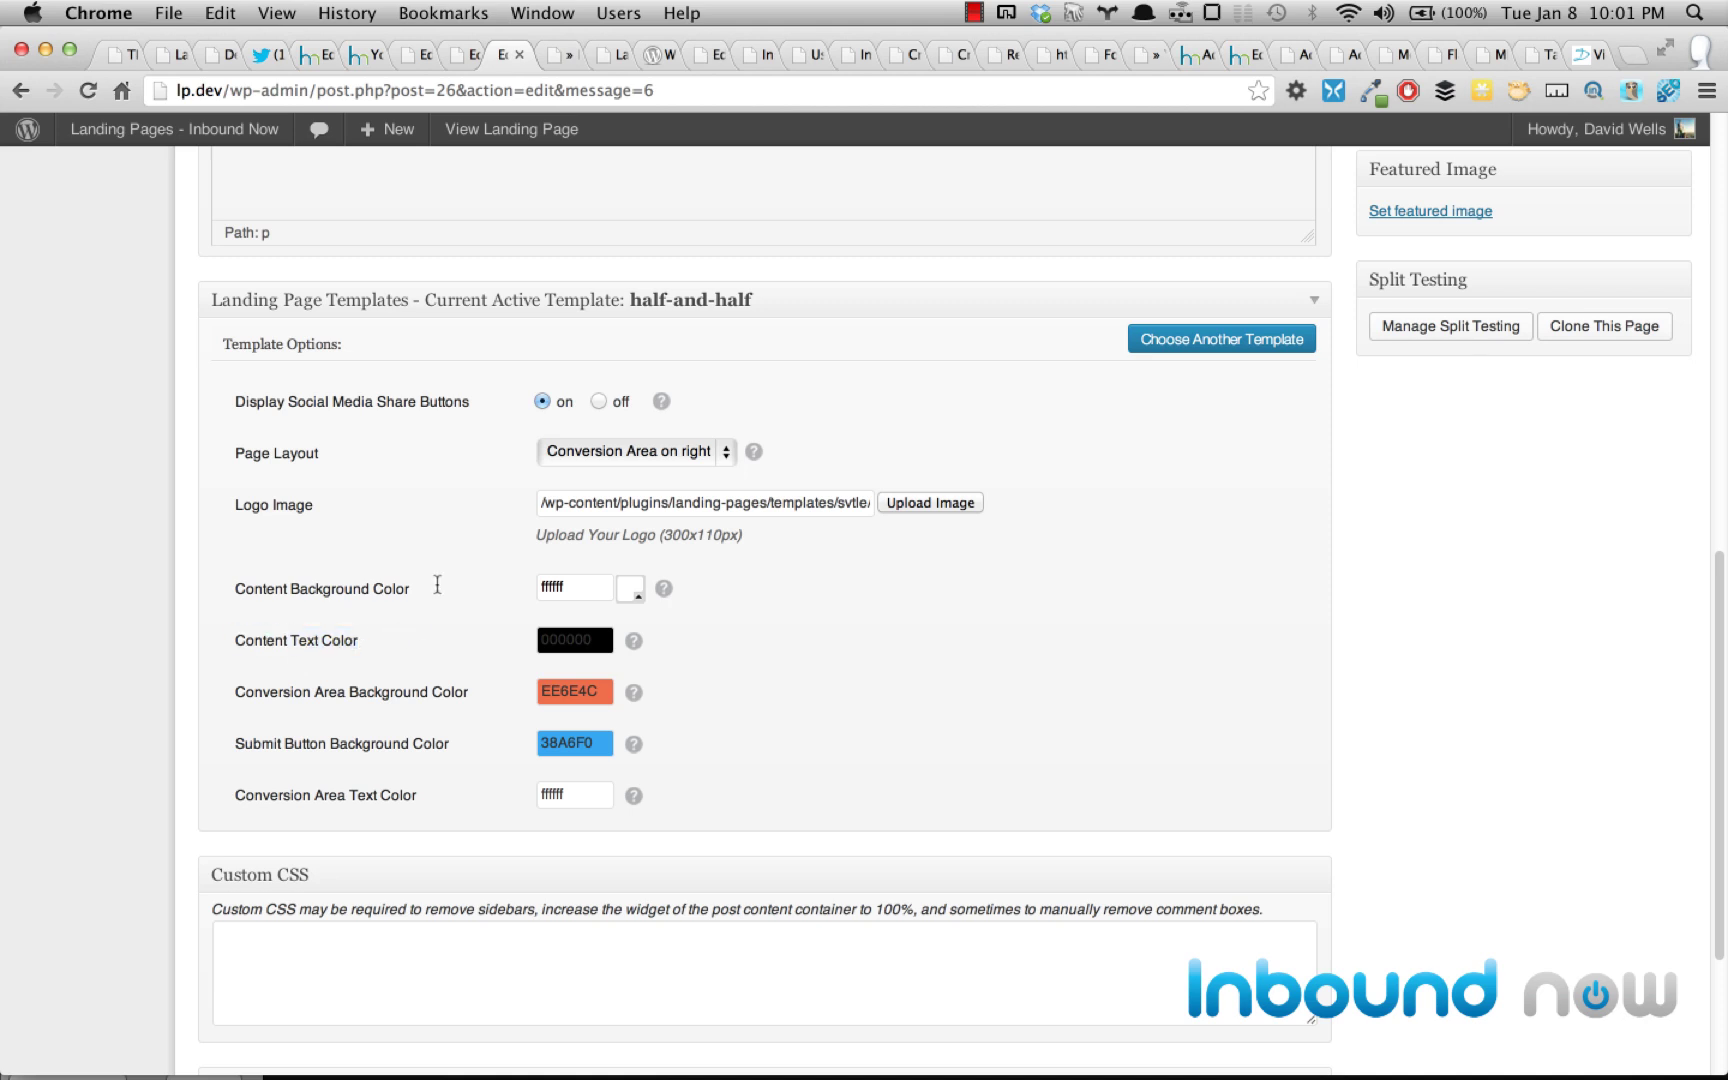
drag(302, 598, 292, 594)
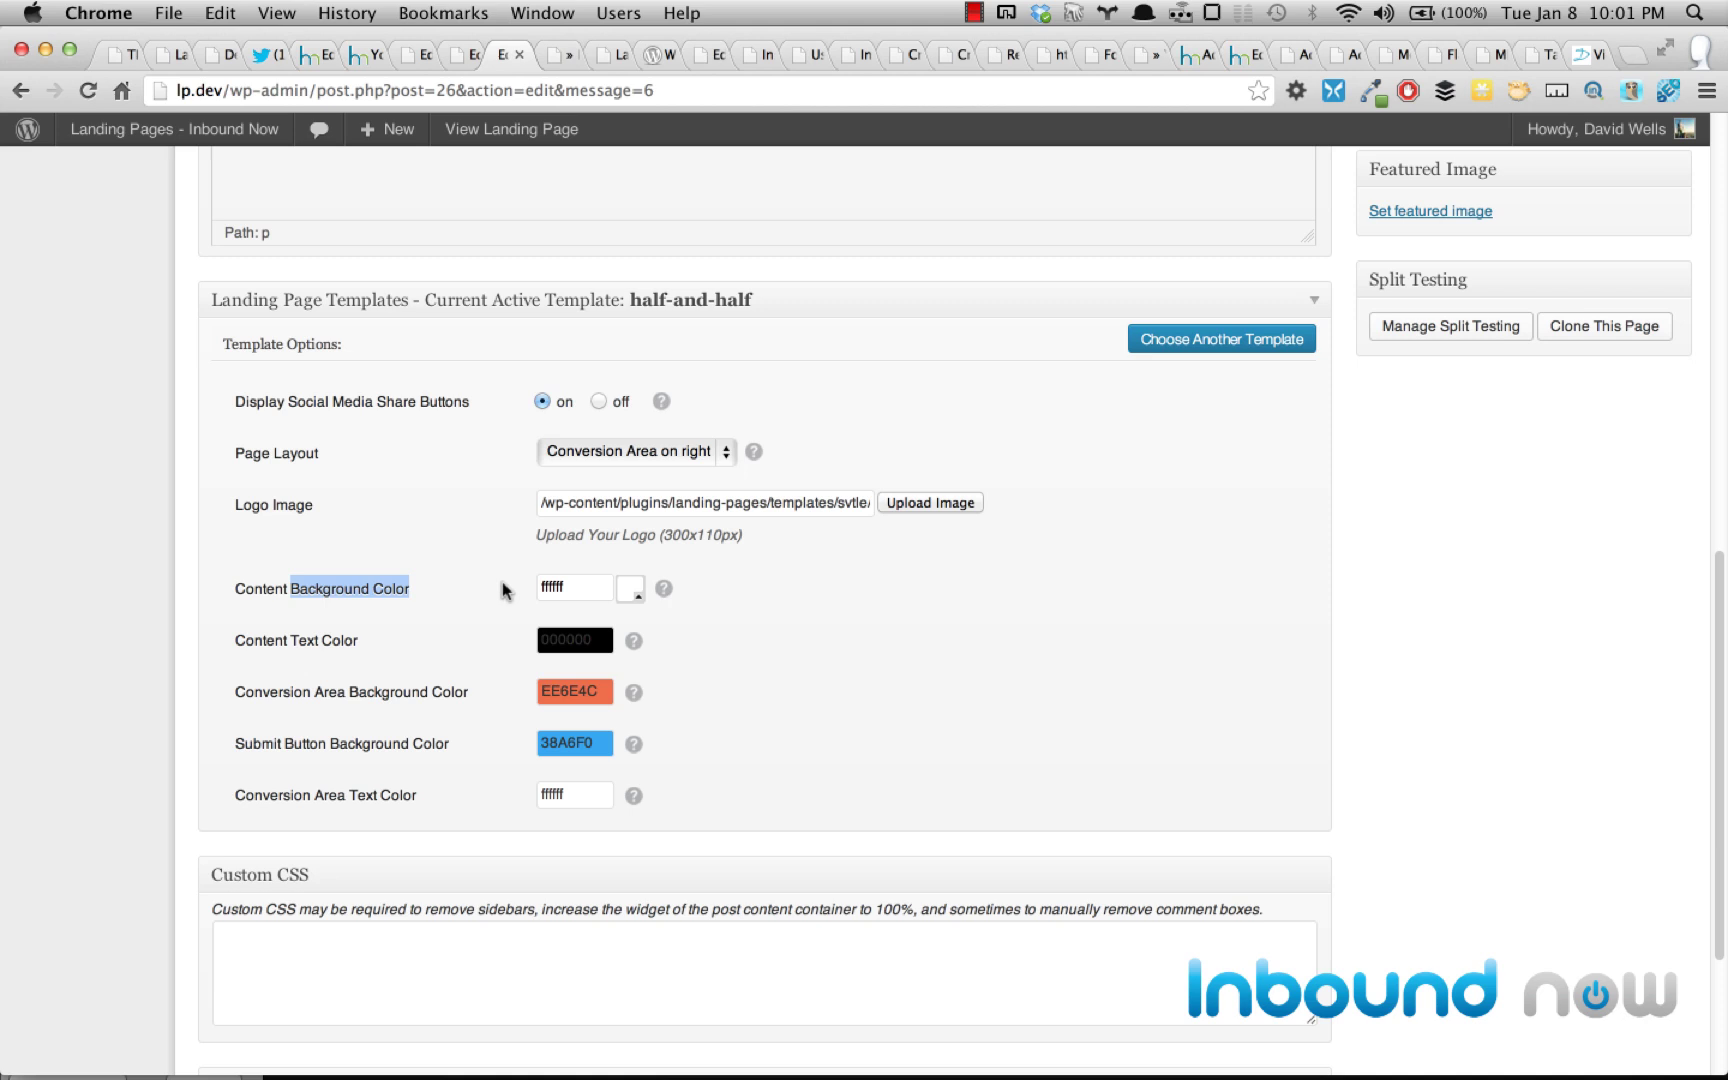
drag(362, 642, 294, 648)
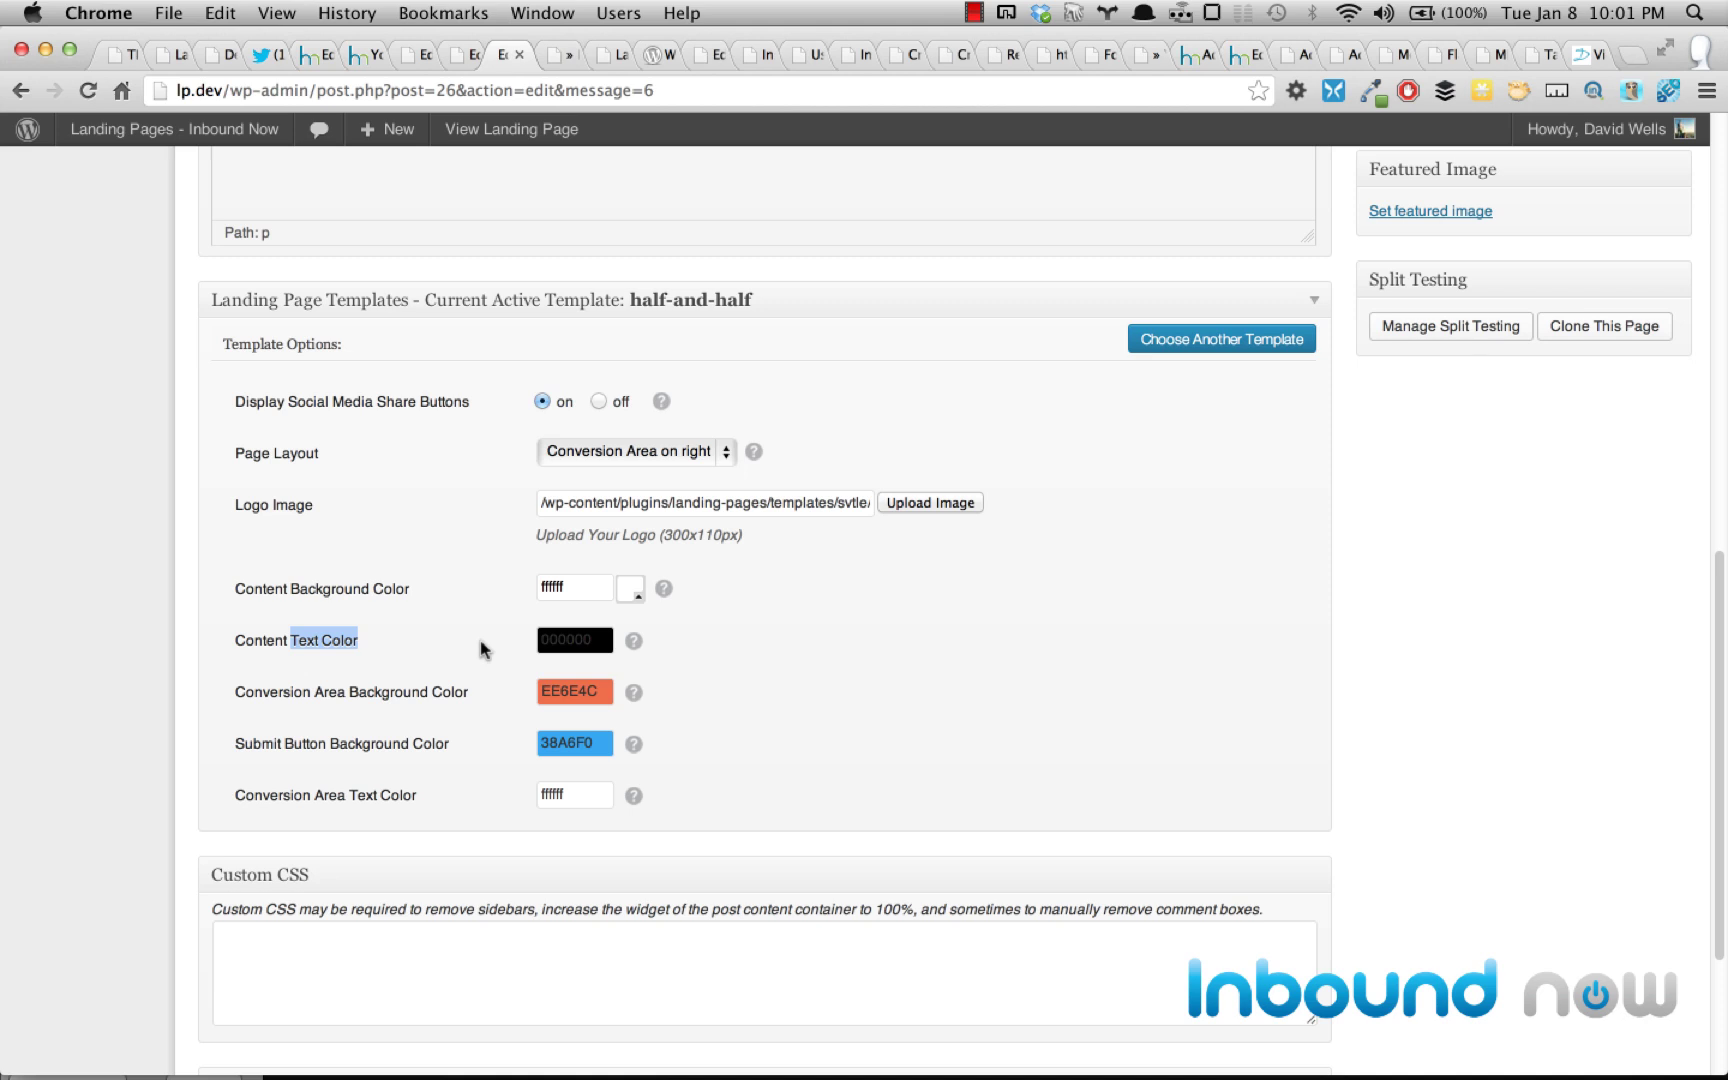
click(243, 713)
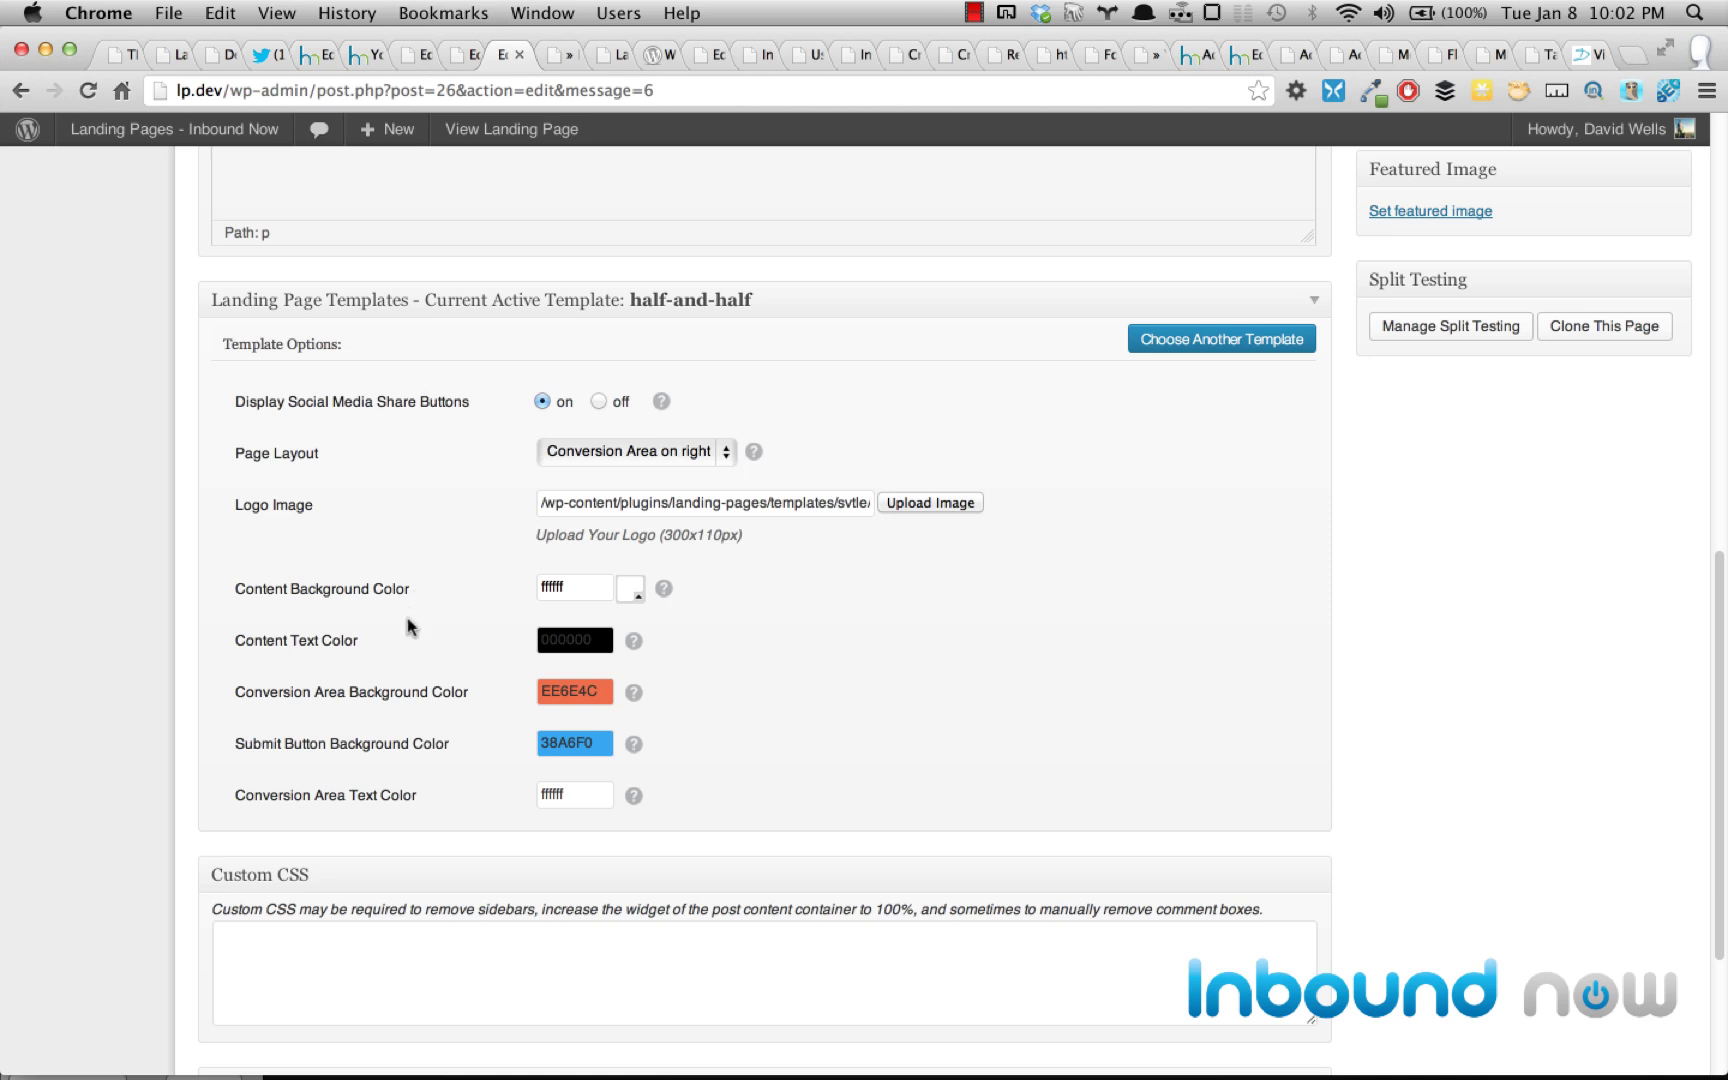
- Set the Conversion Area Background Color to blue 0d6be5
click(595, 694)
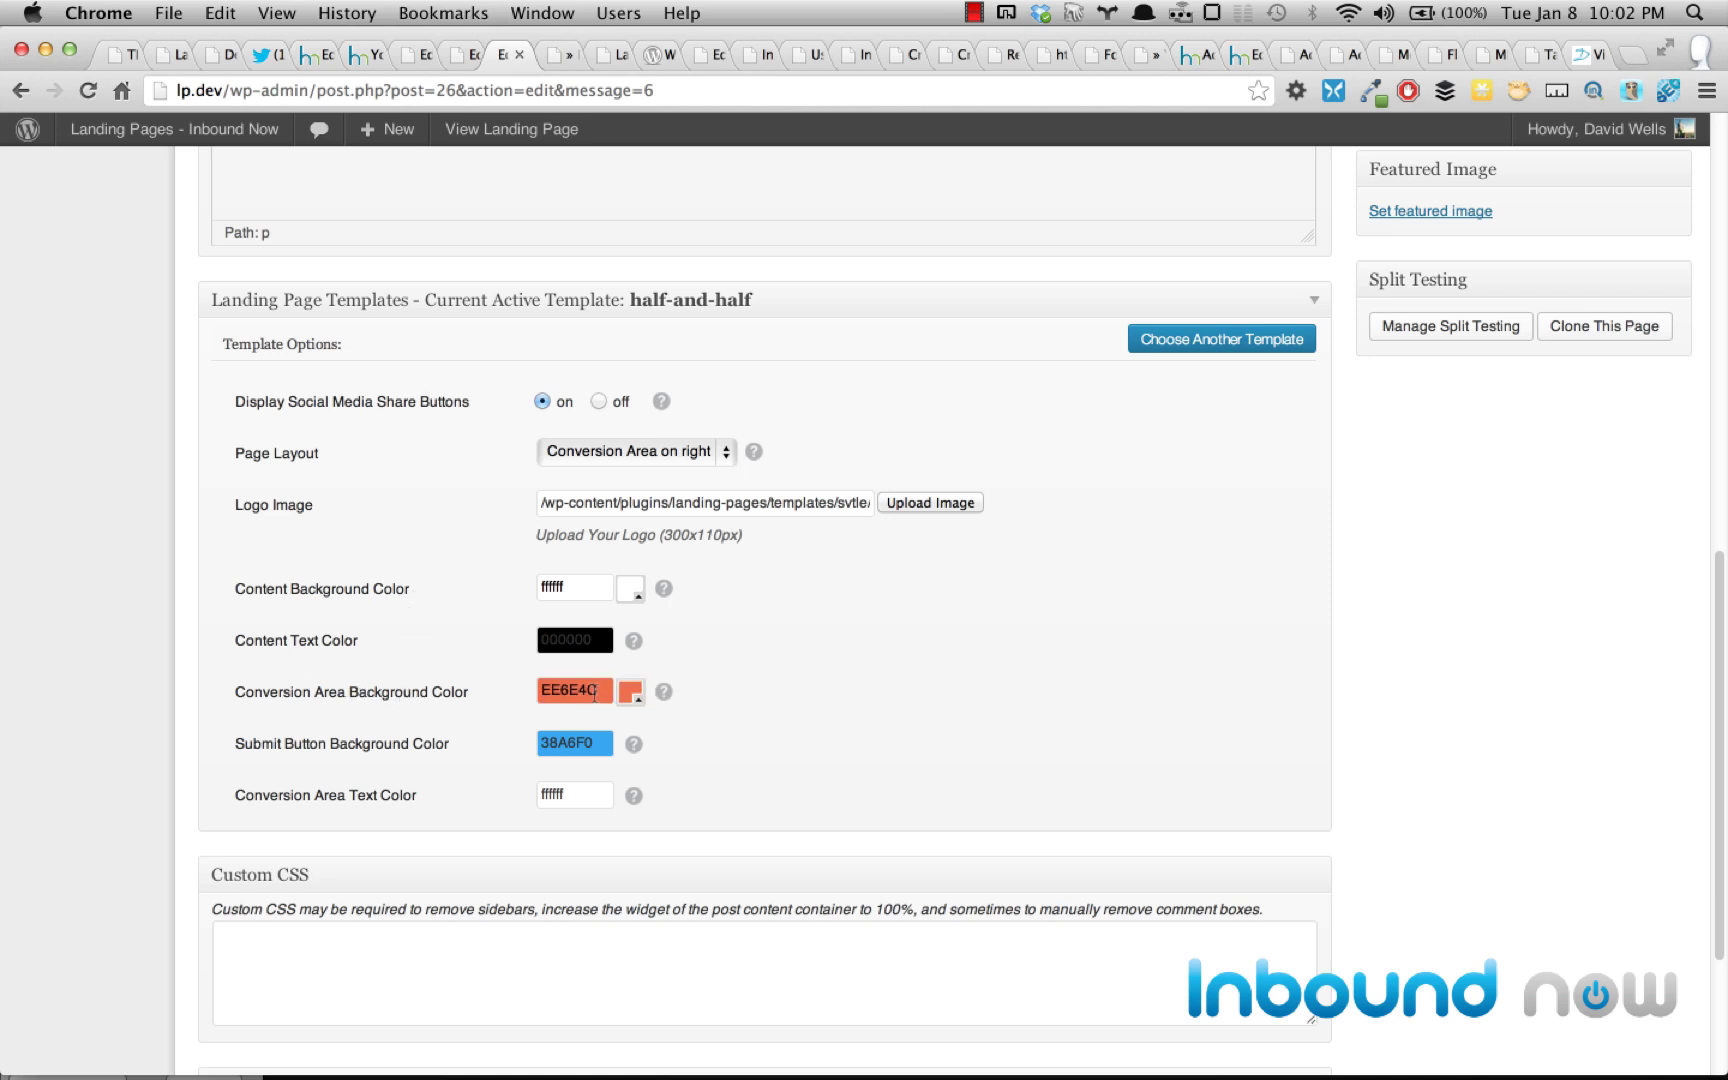
click(631, 692)
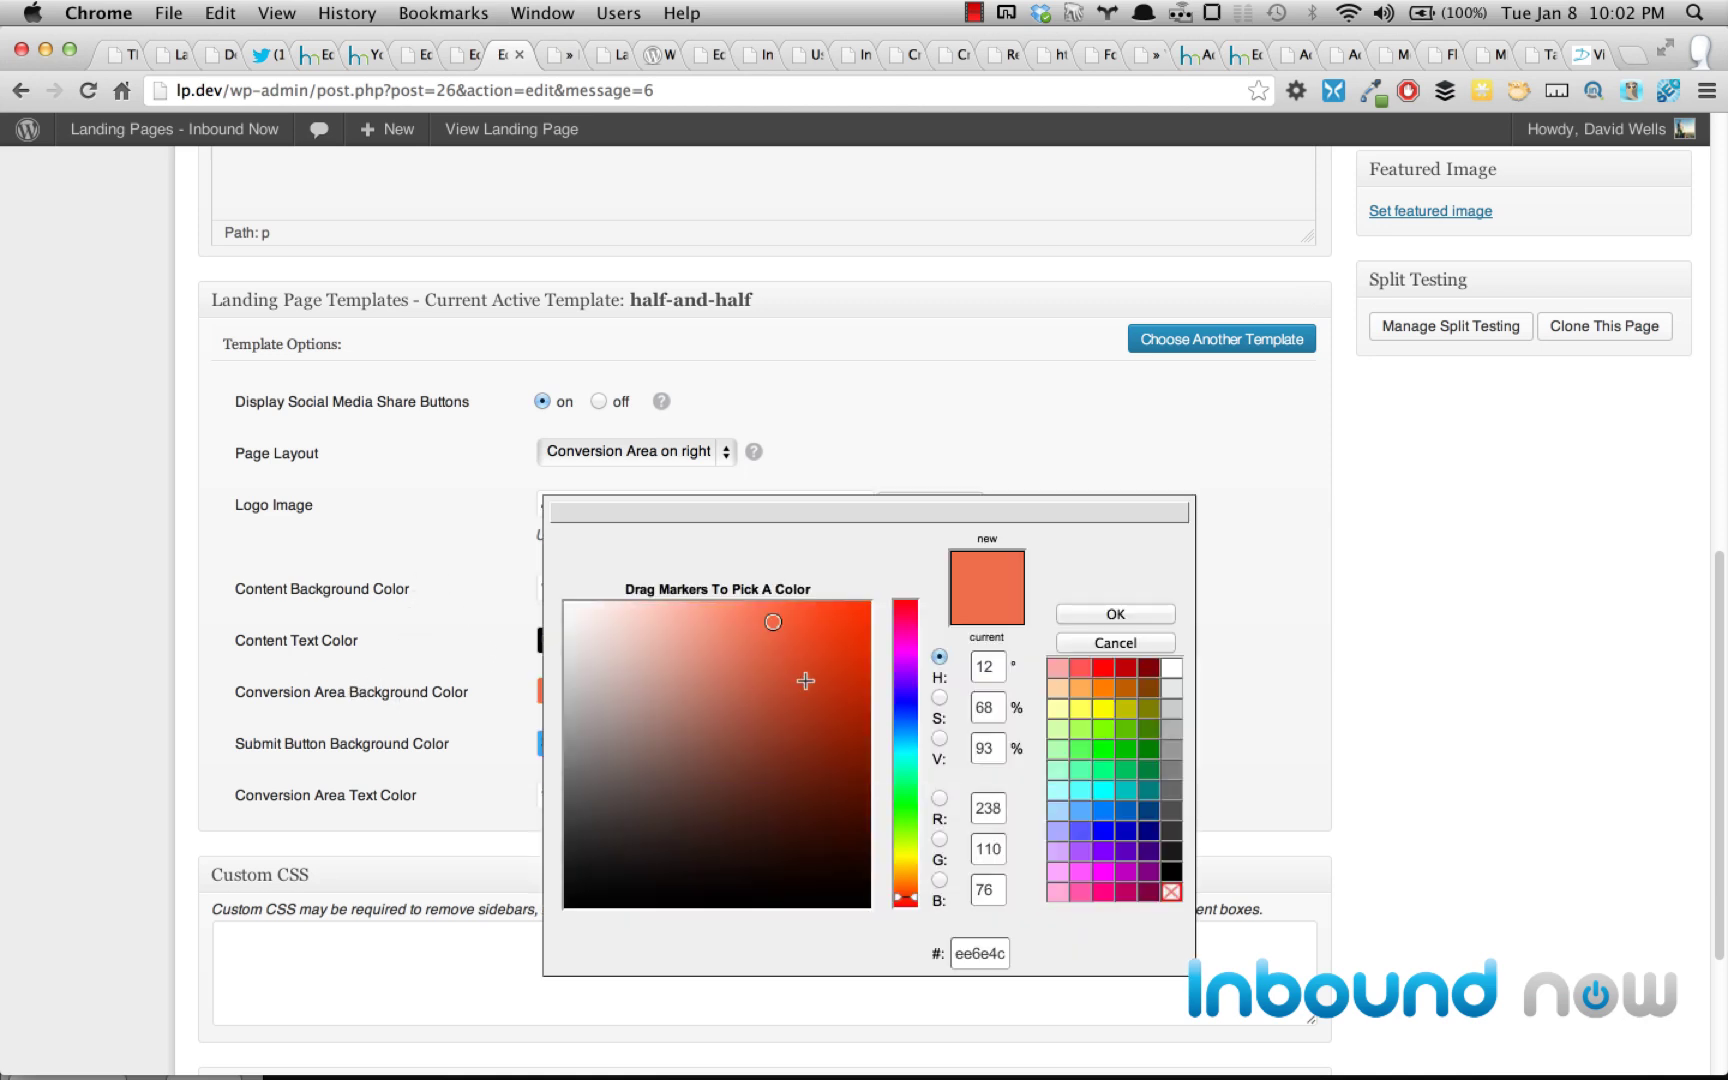
drag(902, 876, 904, 723)
drag(806, 660, 852, 631)
click(1118, 612)
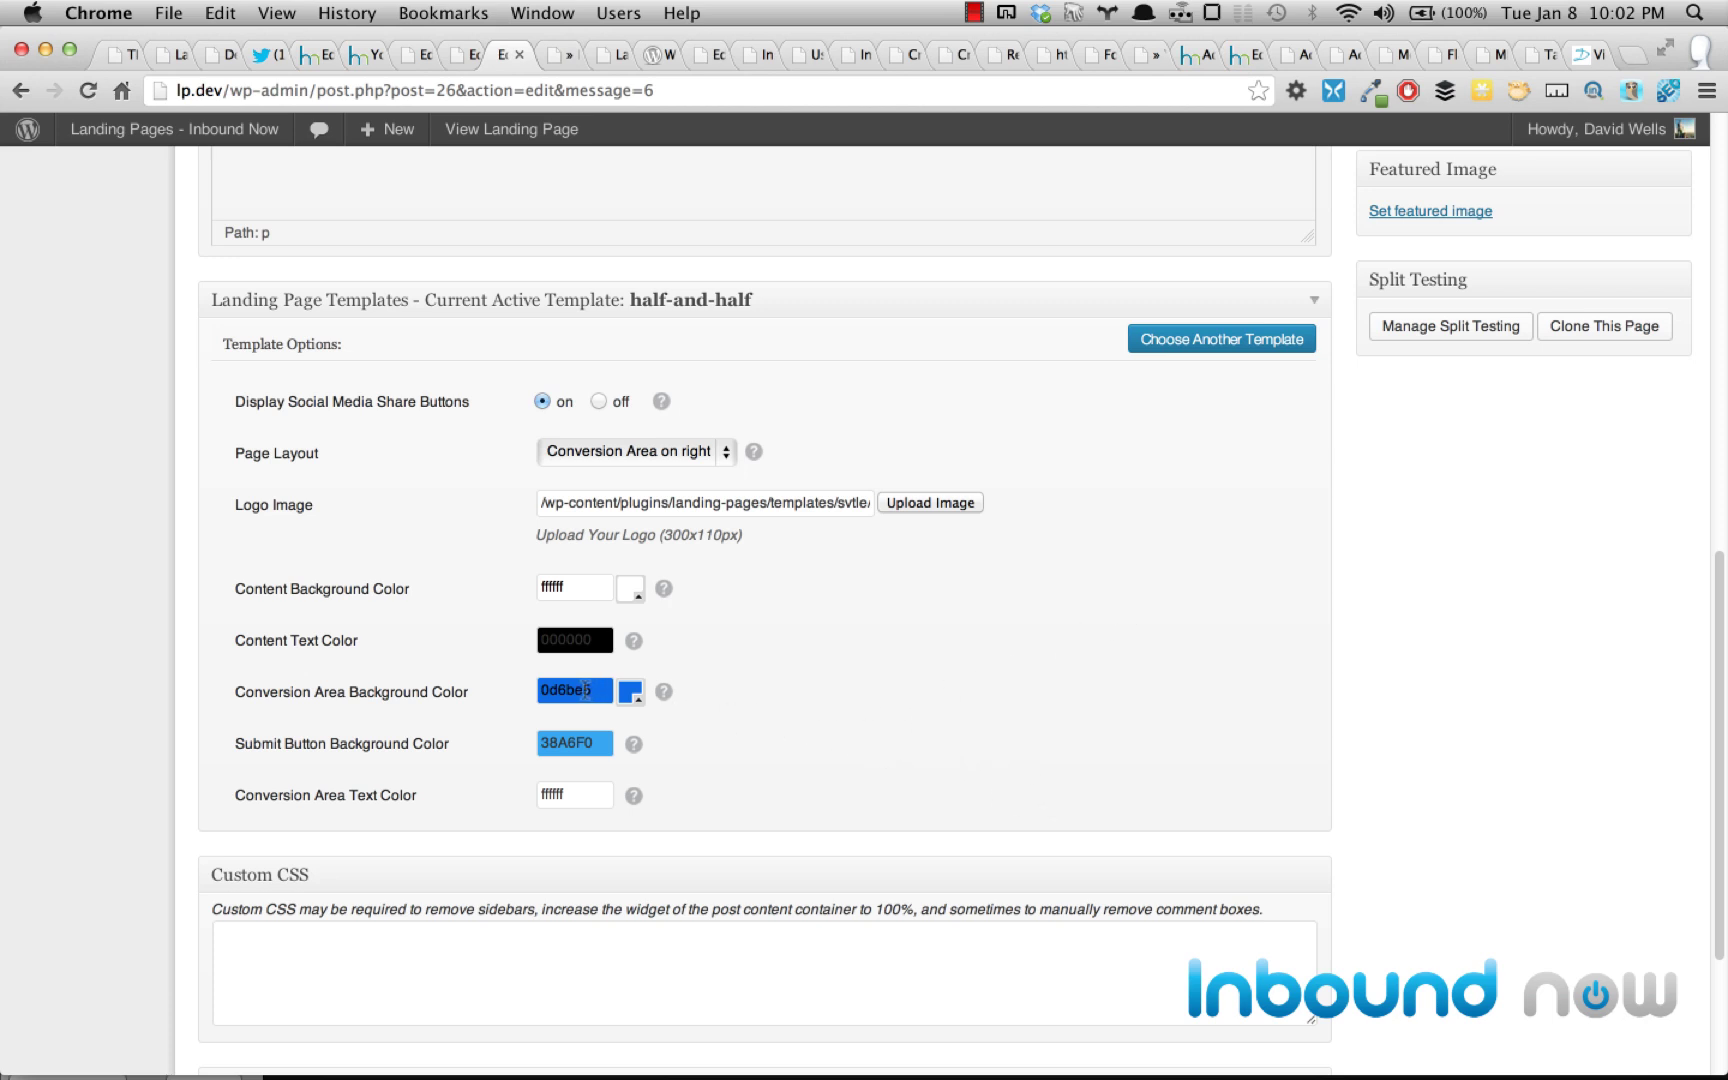
- Set the Submit Button Background Color to green 13d820
click(572, 742)
click(627, 745)
mouse_move(906, 798)
mouse_down()
mouse_move(908, 847)
mouse_move(910, 830)
mouse_up()
drag(797, 671, 862, 673)
drag(905, 832, 906, 852)
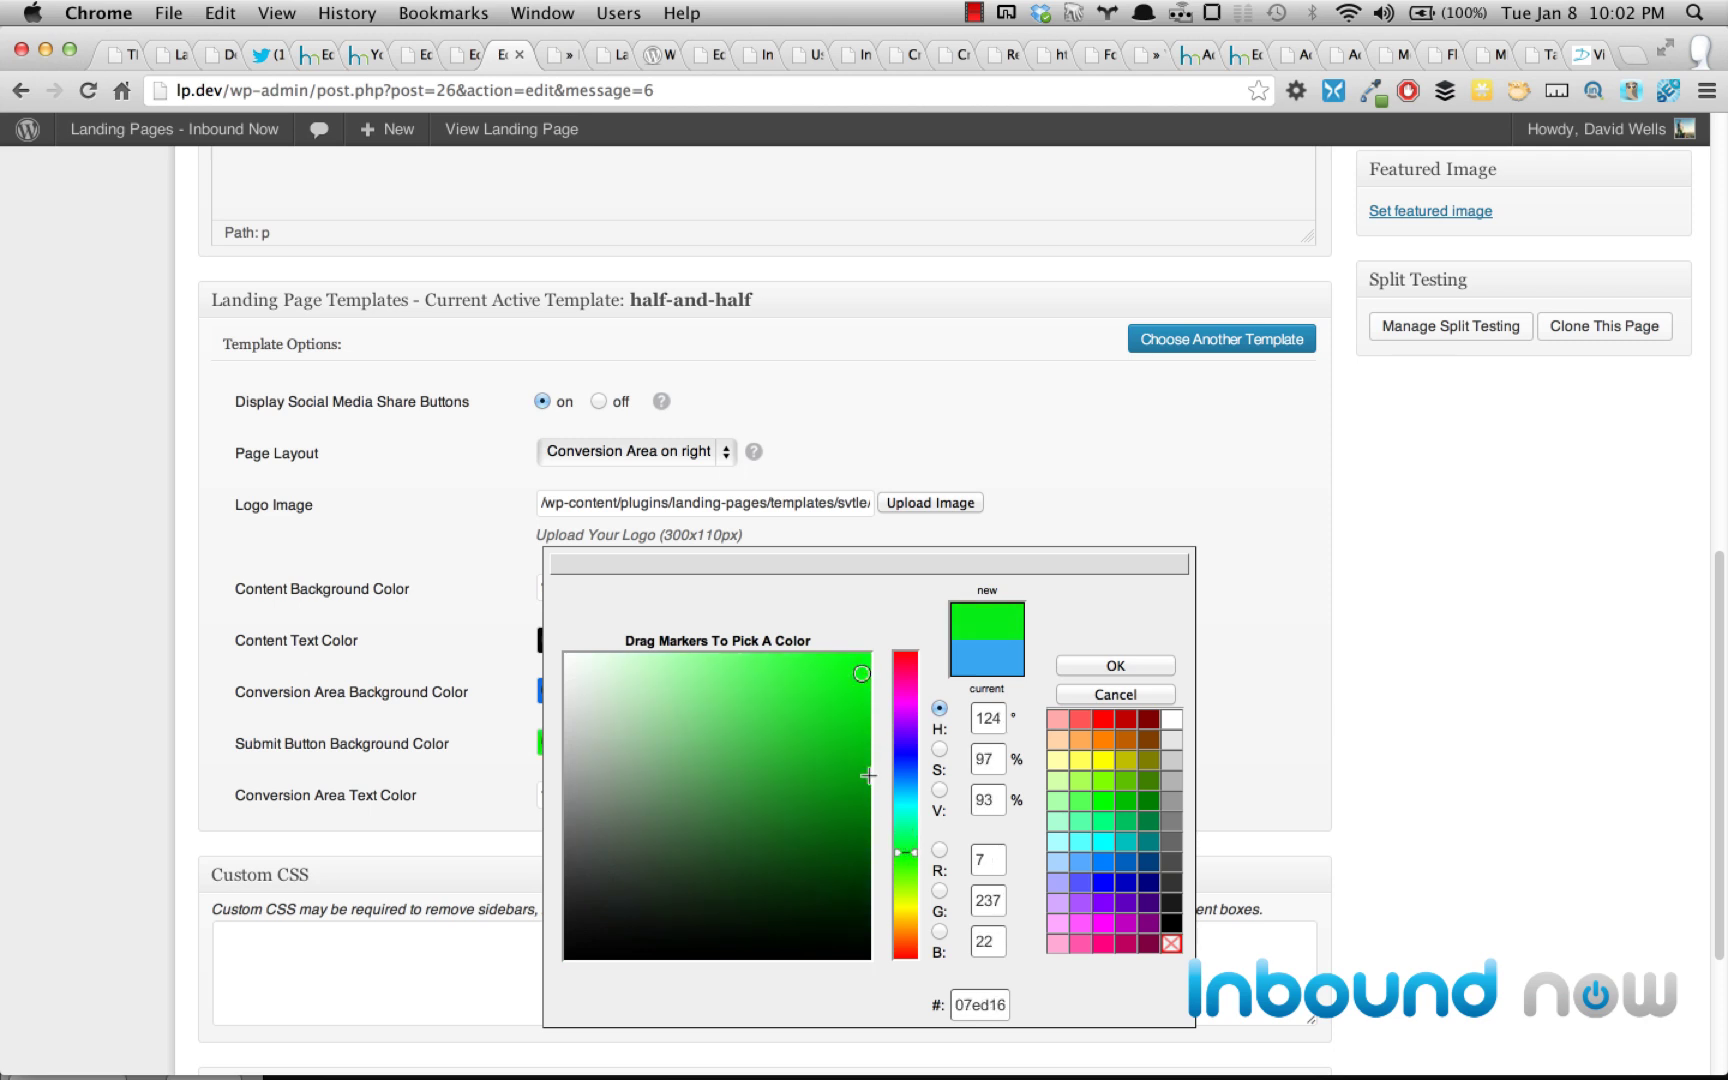
click(845, 700)
click(1112, 666)
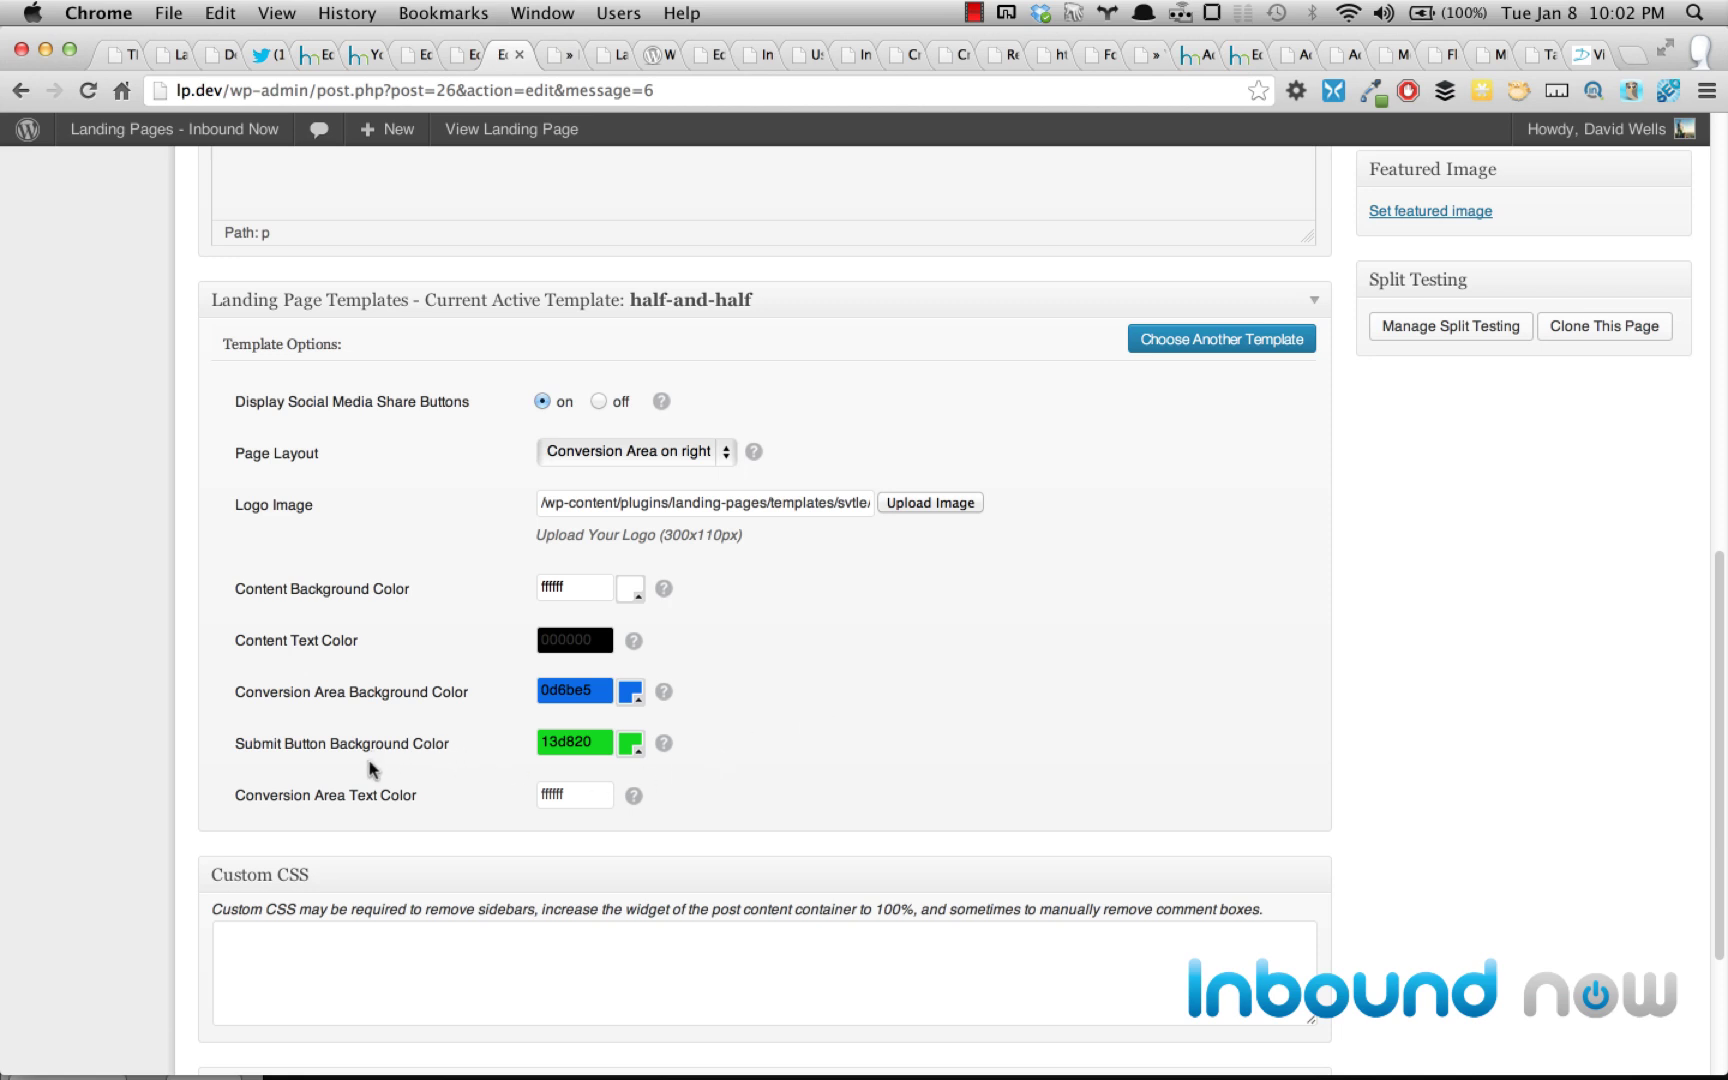
scroll(1017, 688, up, 1)
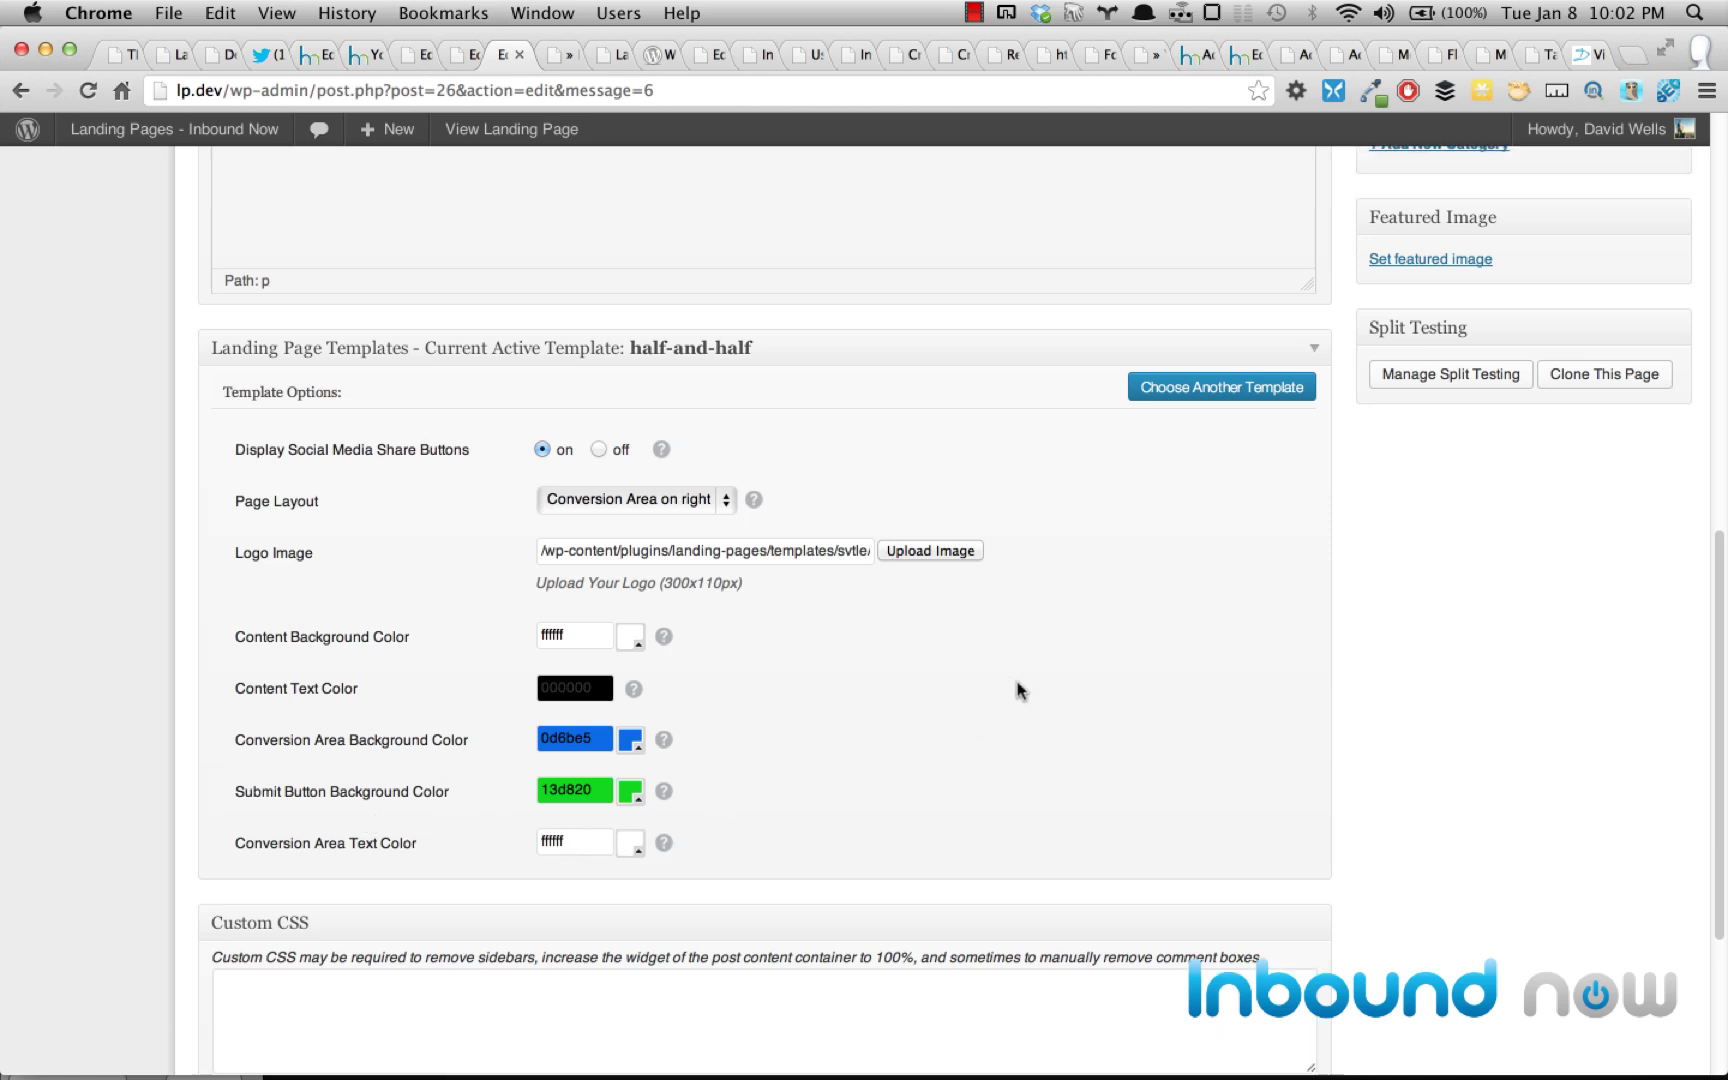
scroll(1017, 690, up, 10)
- Update the page and reload the live page to verify the blue form area and green Submit button
click(1640, 482)
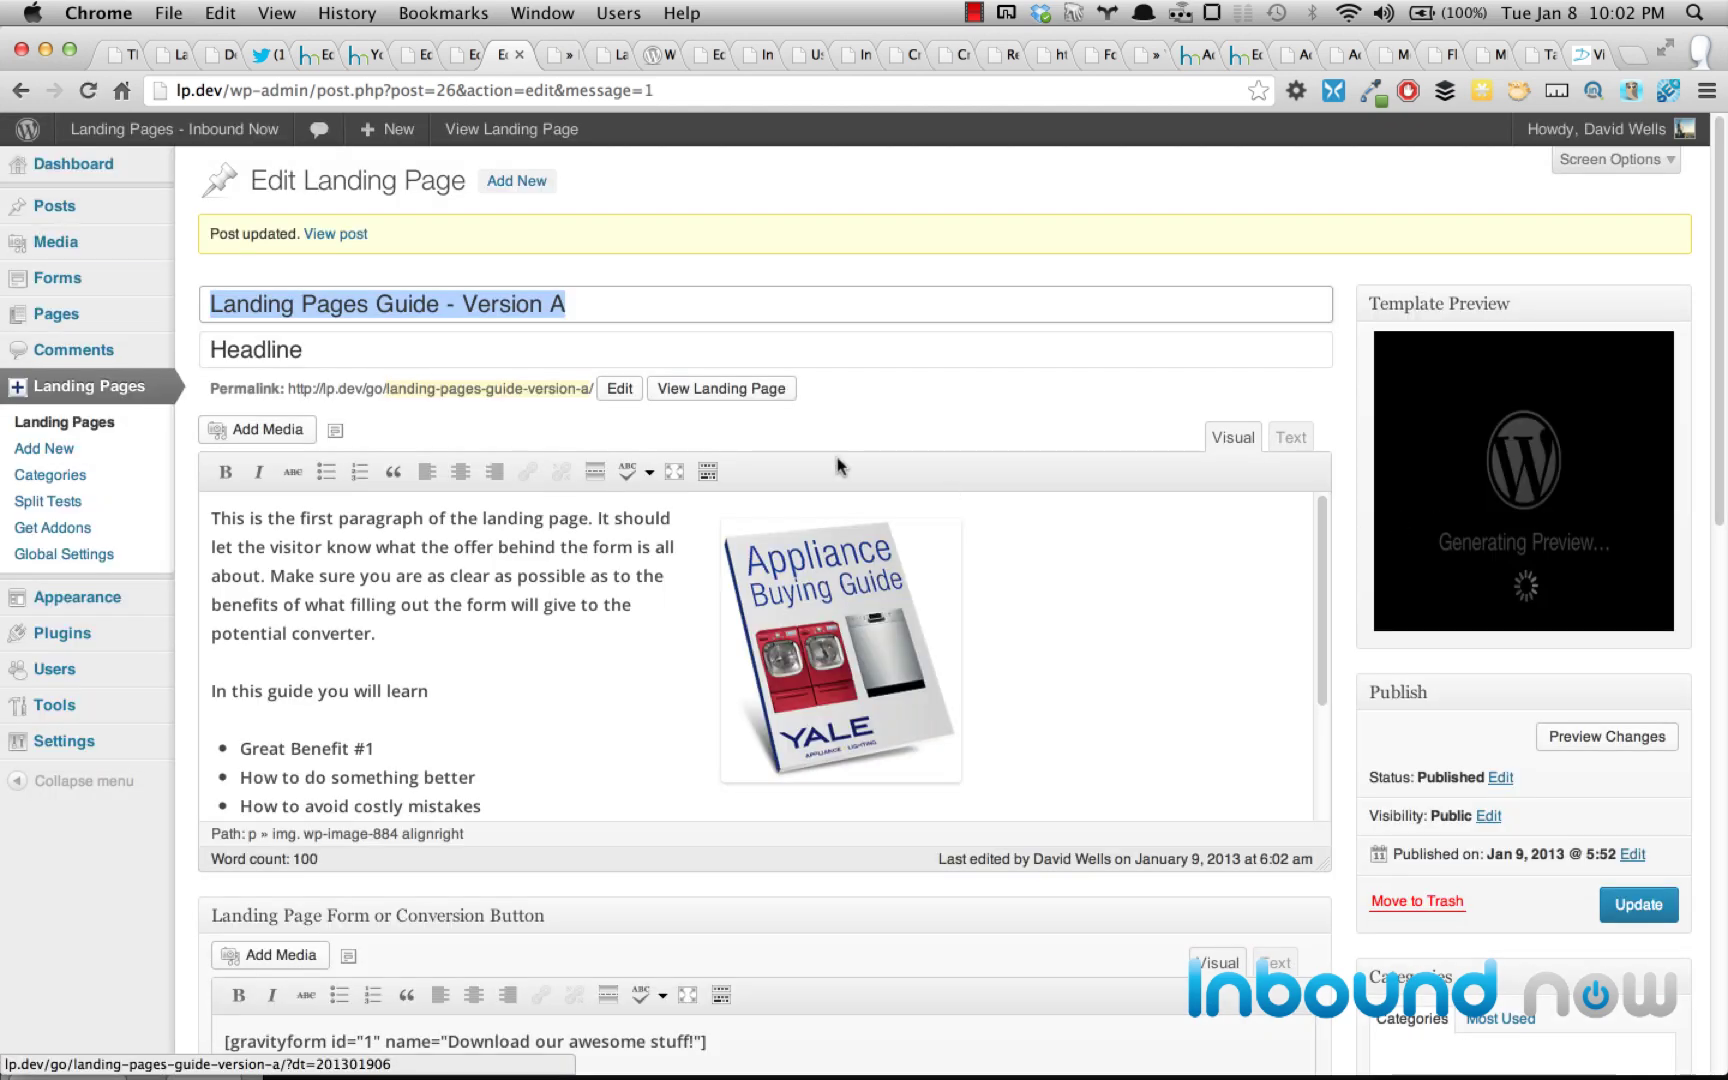
click(545, 55)
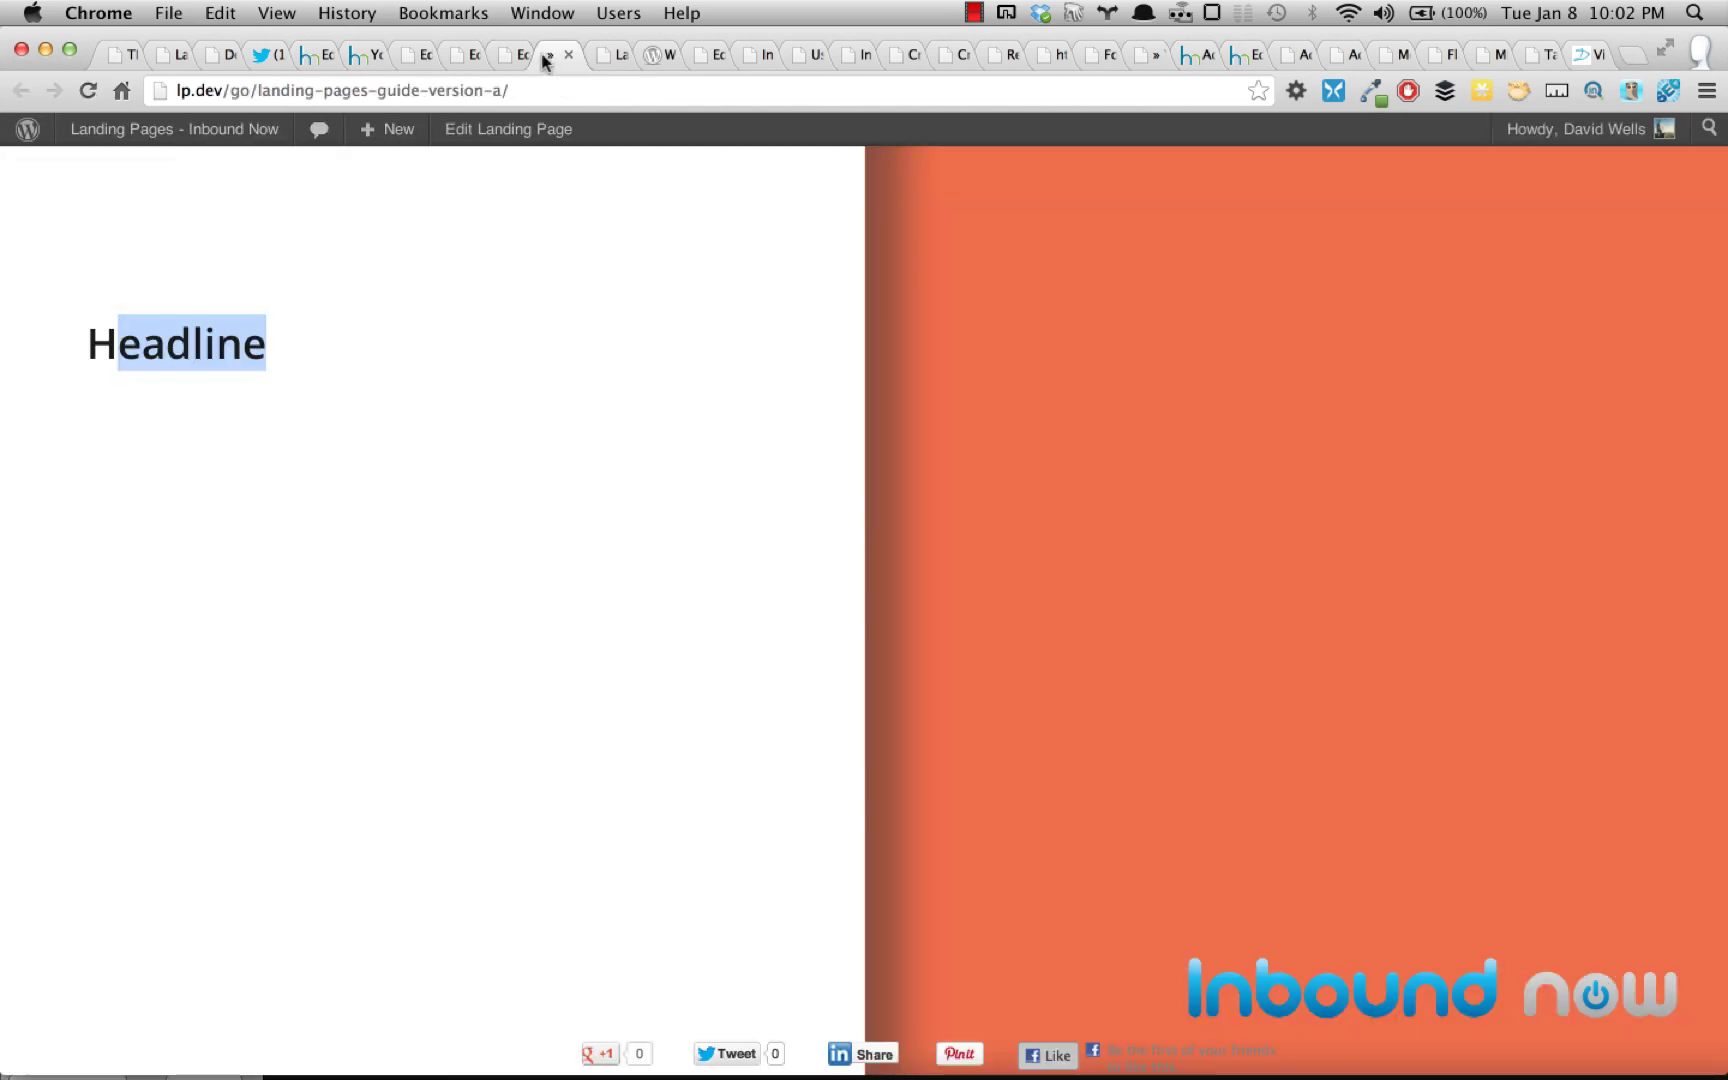
click(91, 91)
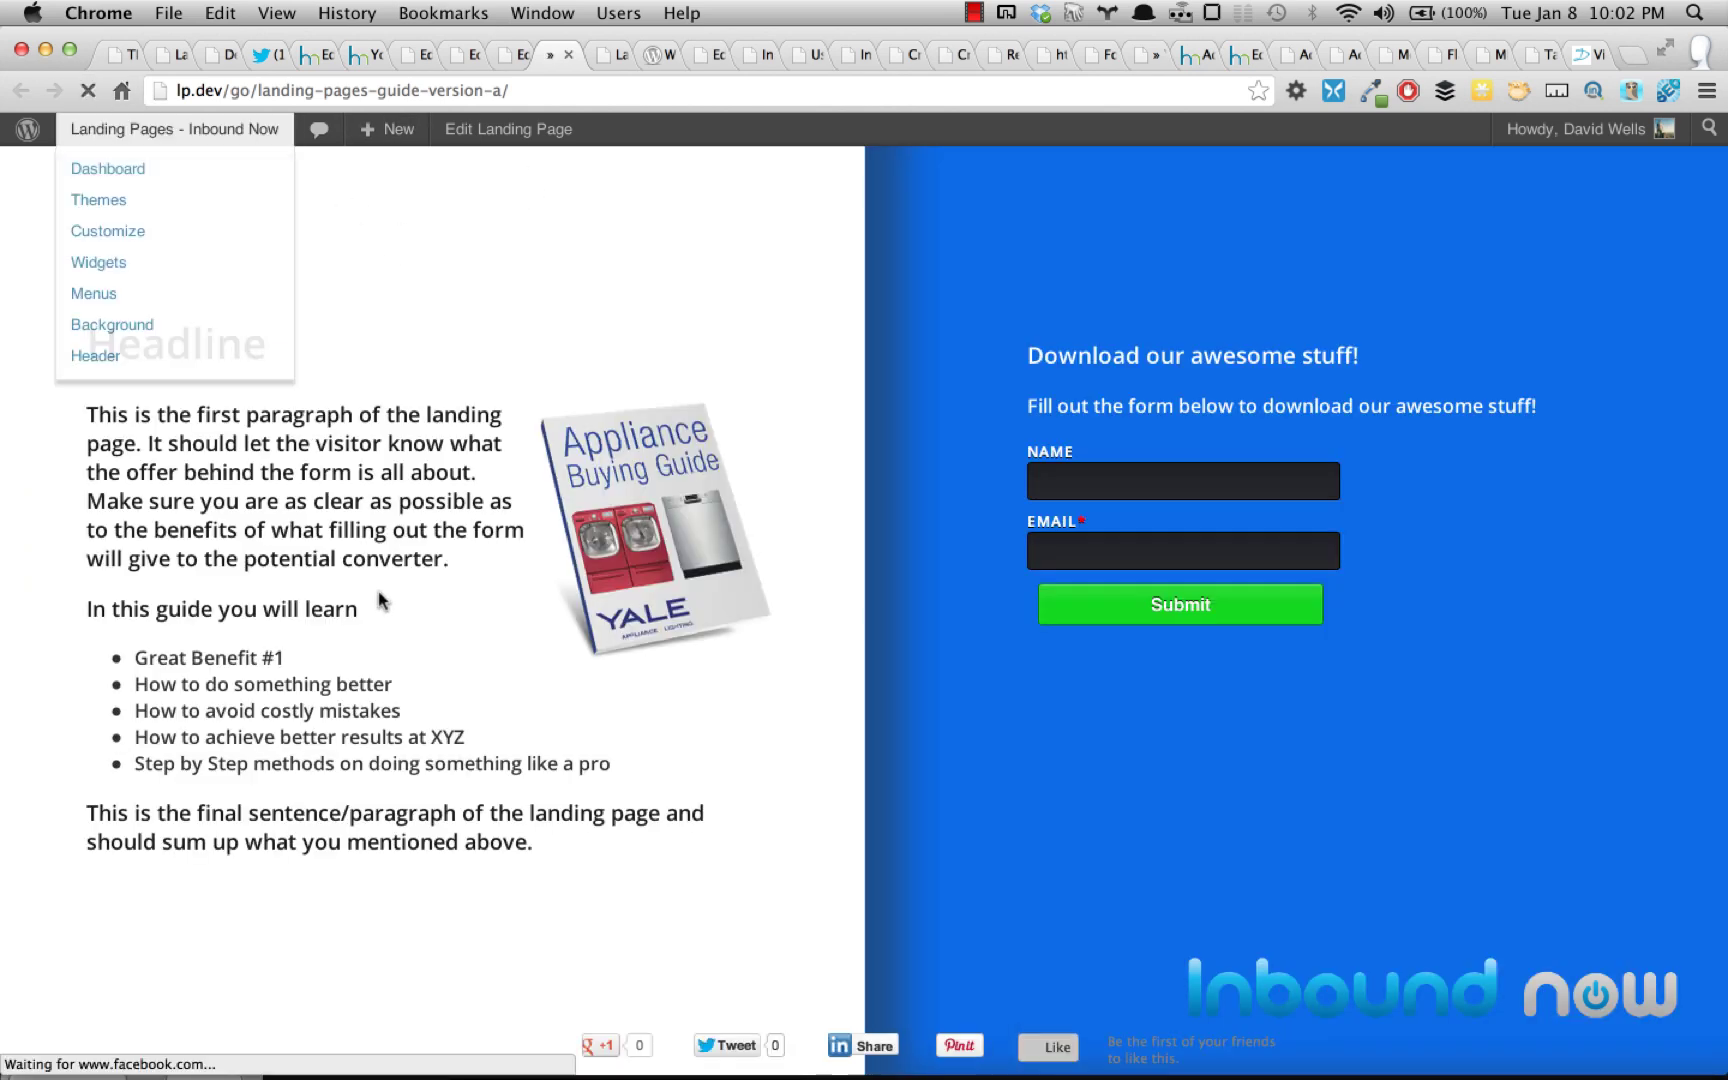
drag(92, 335, 398, 391)
drag(380, 558, 383, 613)
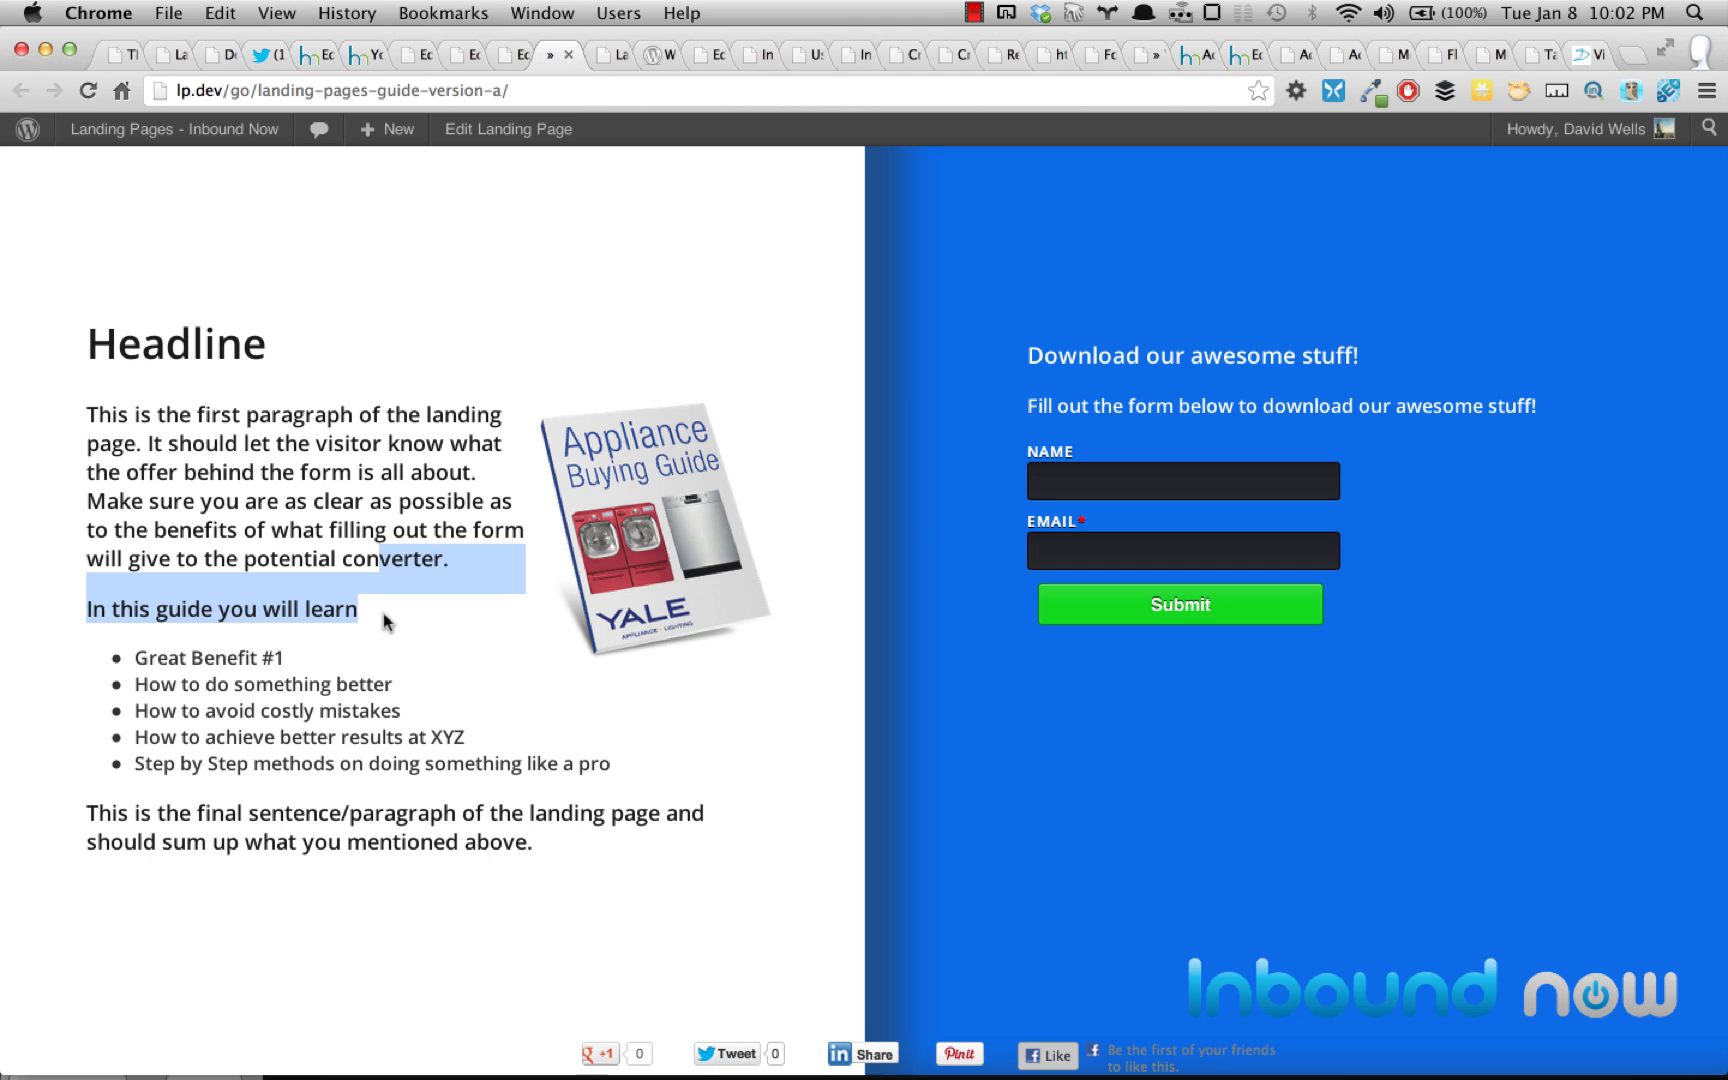
drag(552, 850, 230, 418)
click(1052, 310)
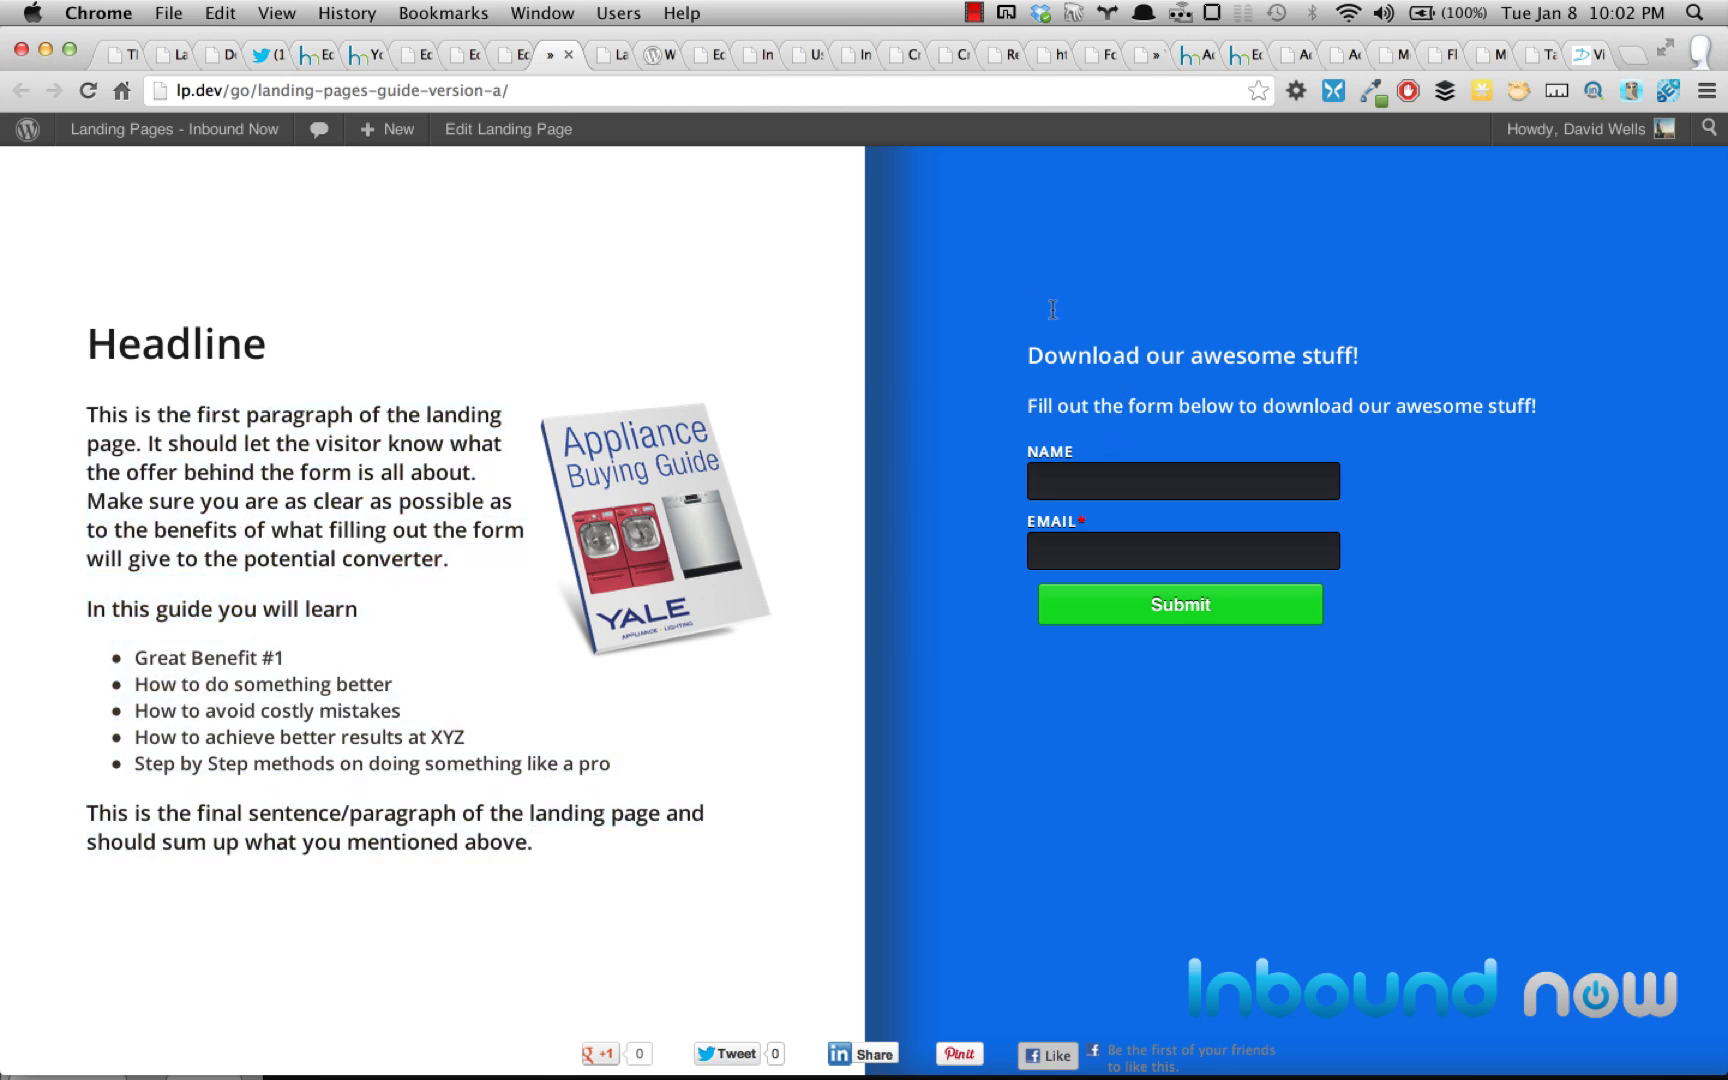
drag(1052, 310, 1326, 656)
click(1291, 685)
click(508, 62)
- Change the Page Layout to 'Conversion Area on left', preview it, and update the page
scroll(829, 906, down, 10)
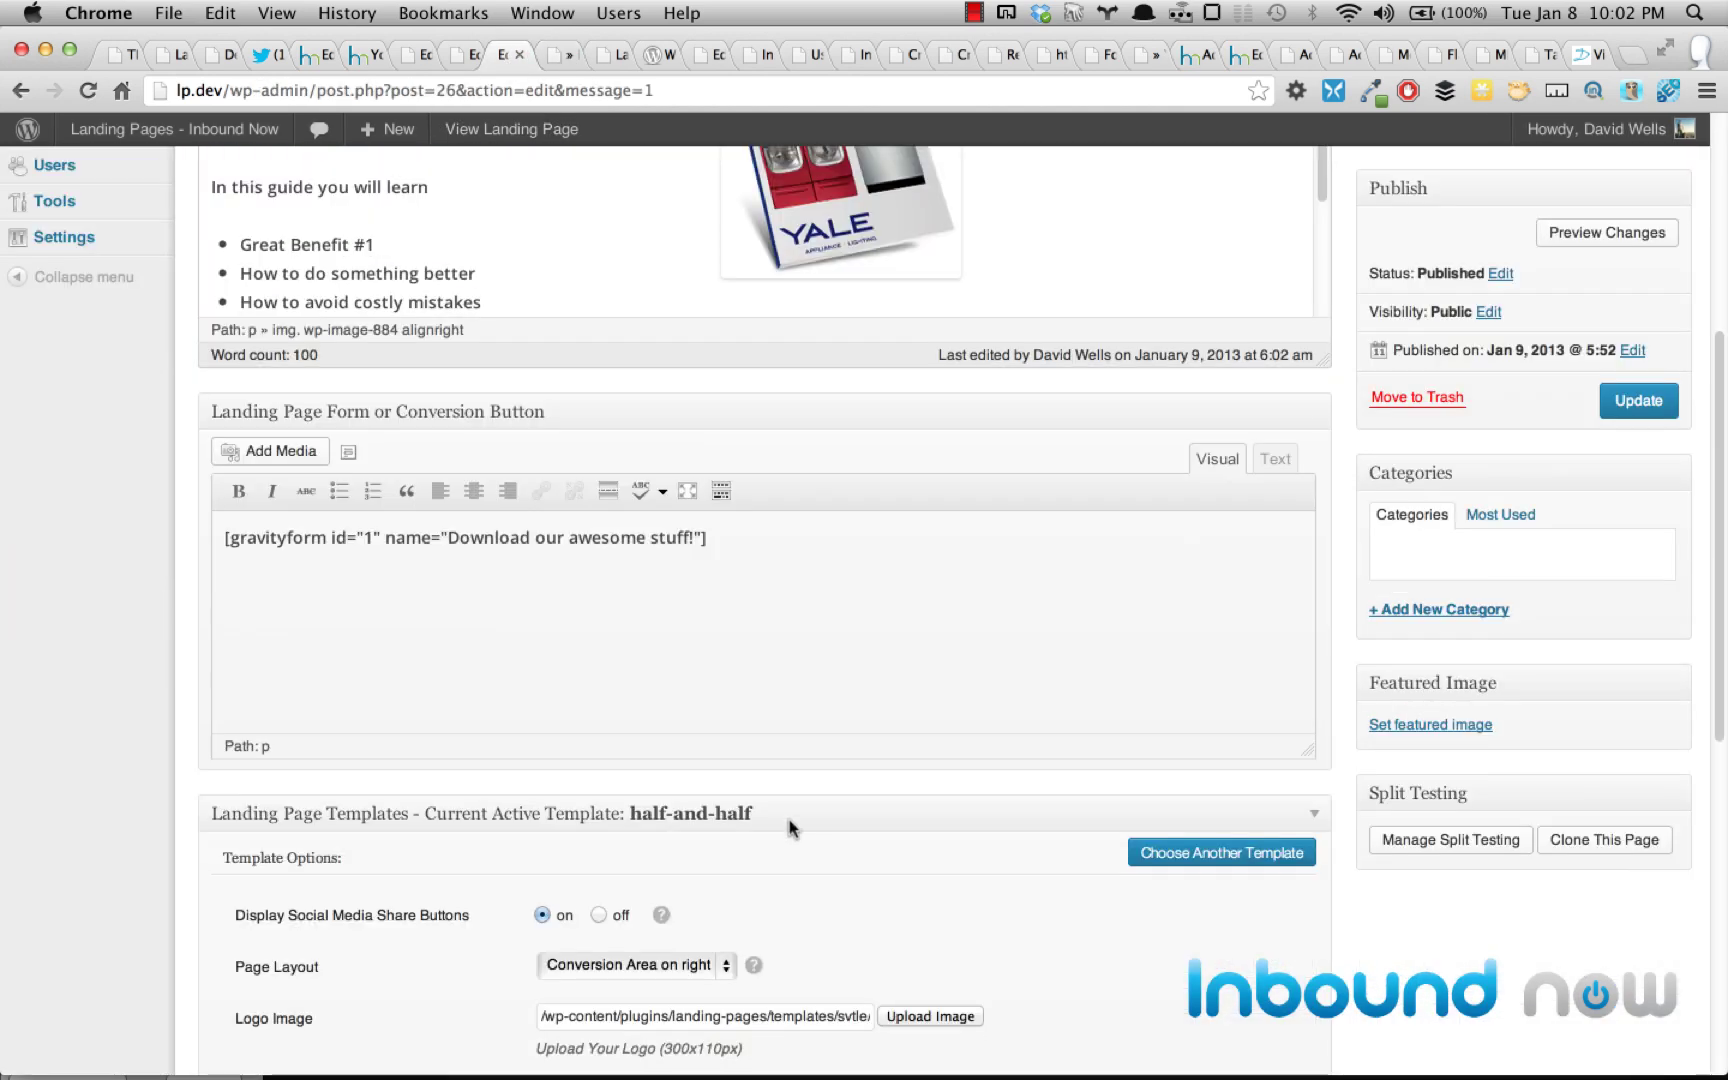
click(622, 708)
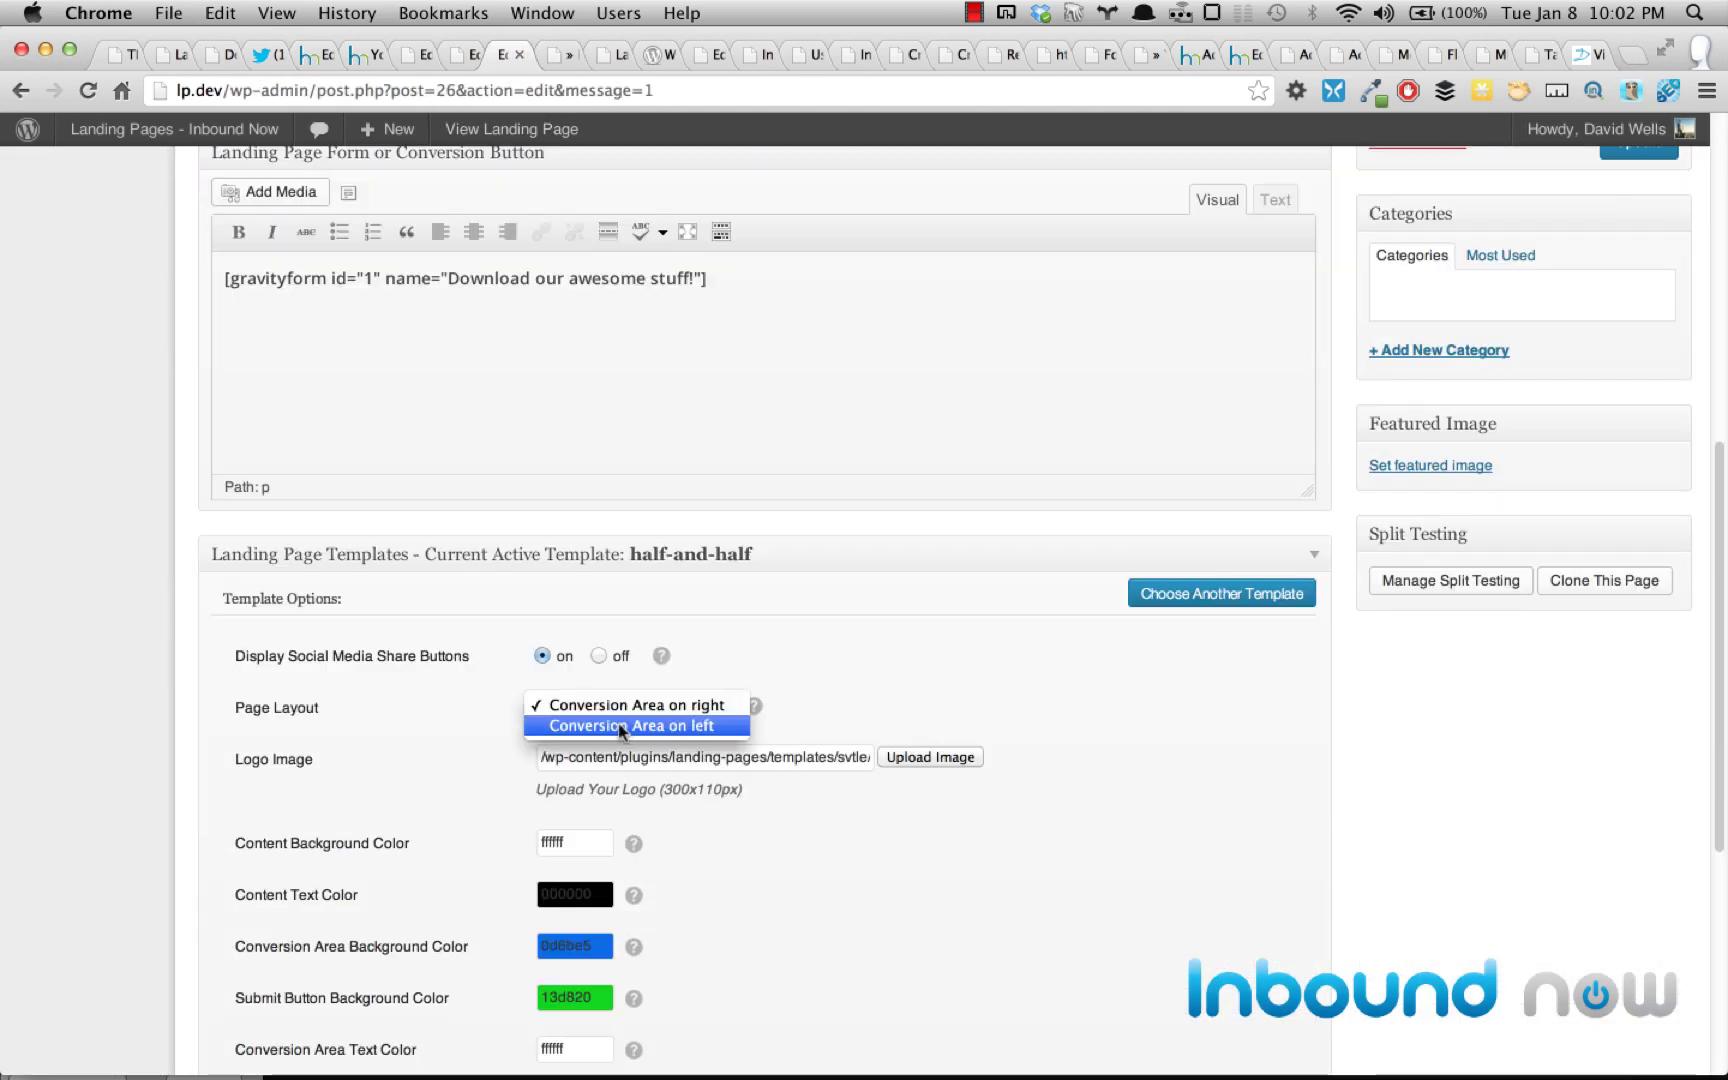
click(618, 724)
scroll(1126, 791, up, 2)
scroll(1239, 797, up, 6)
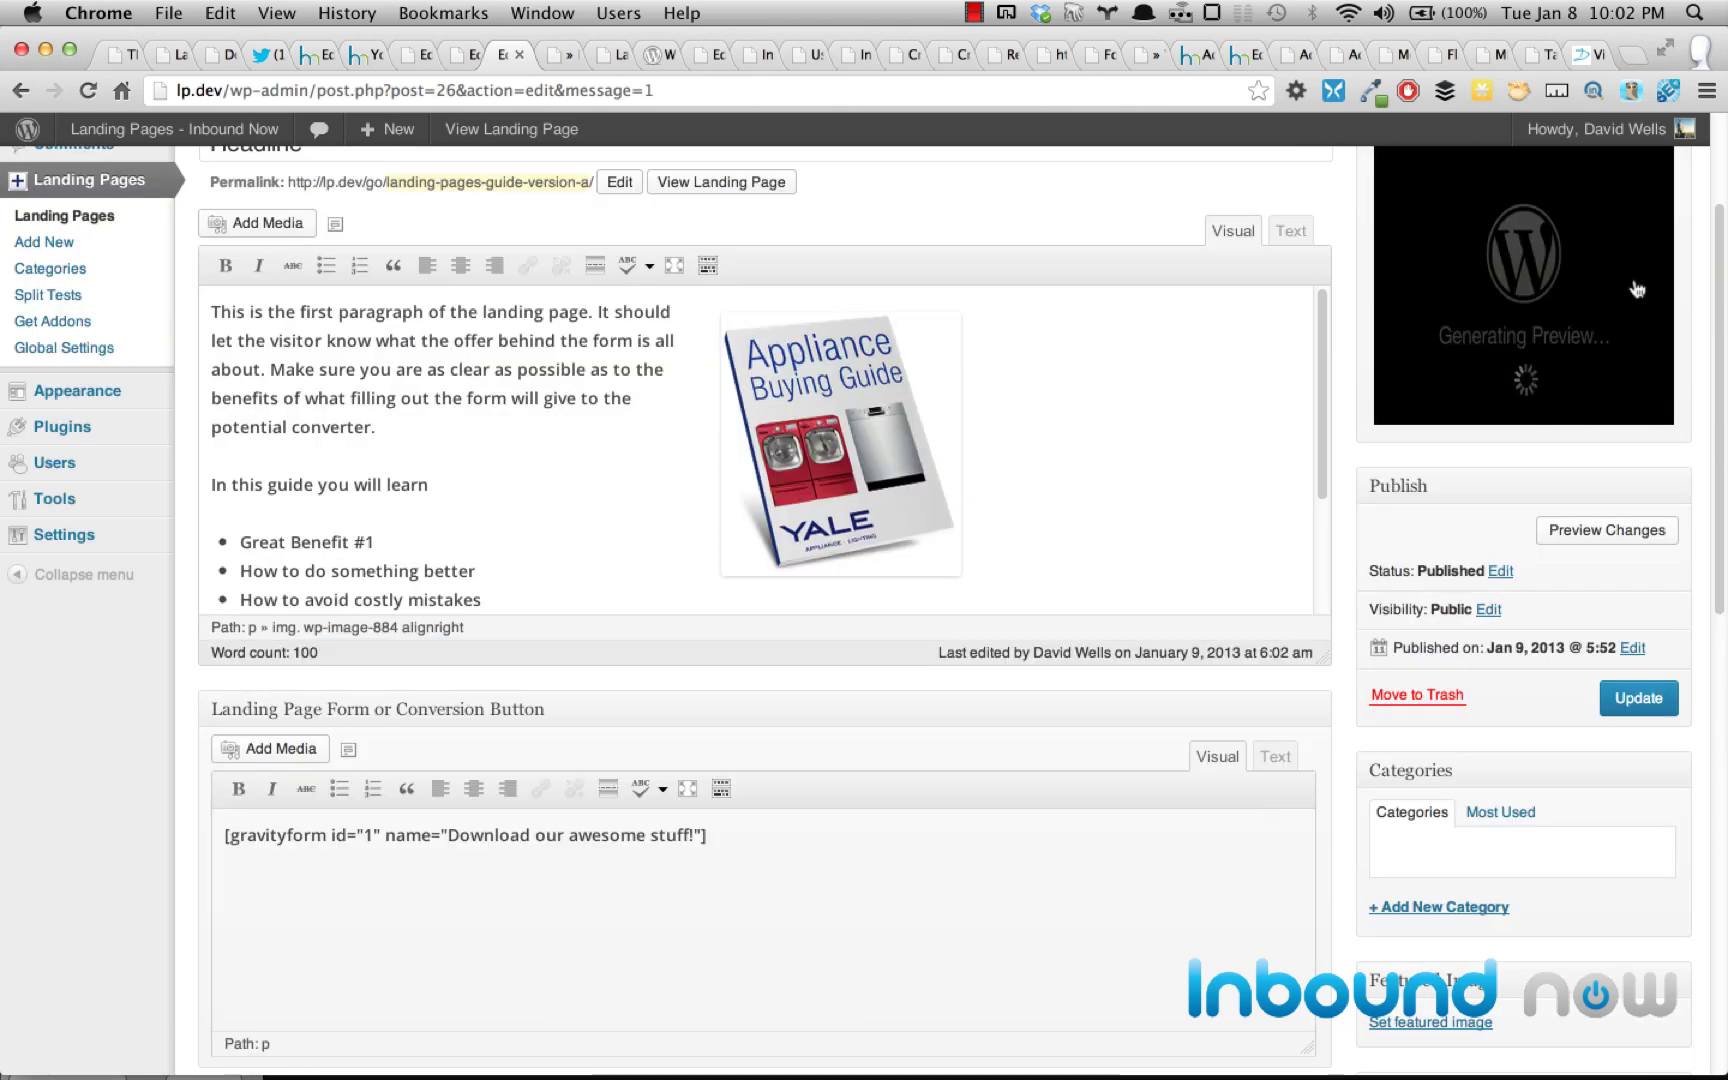
click(1635, 275)
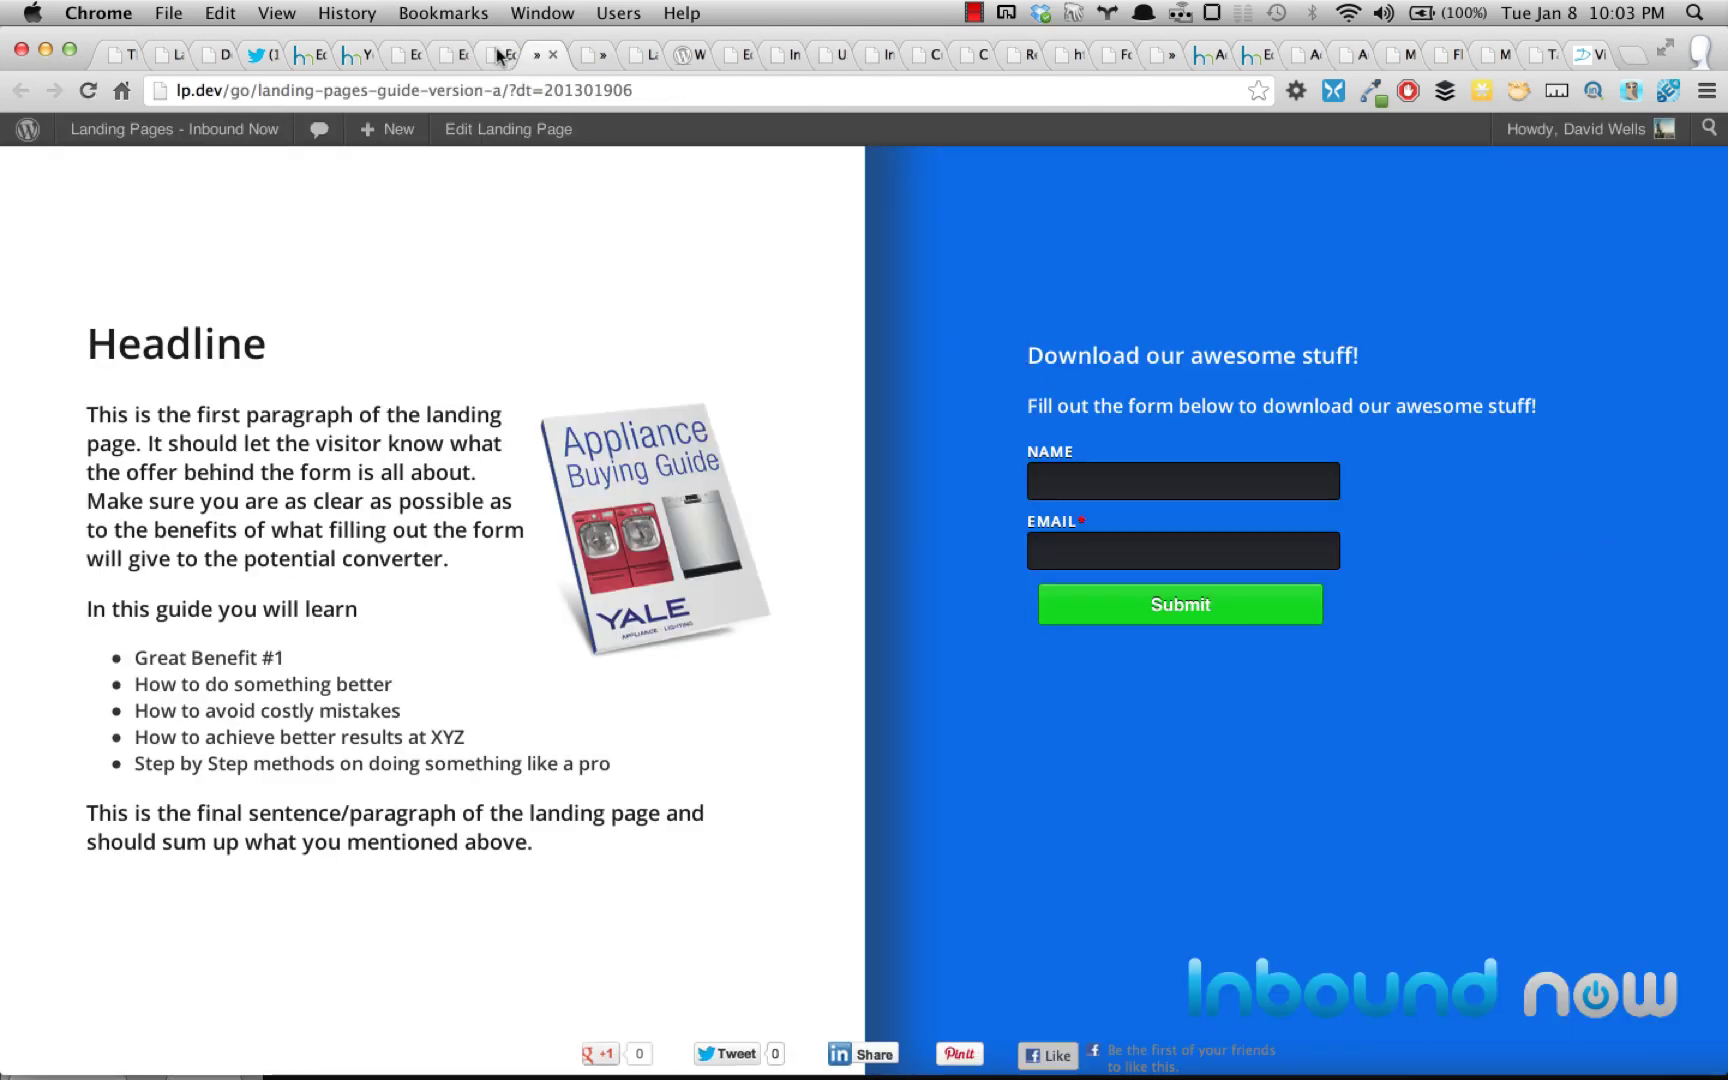
click(553, 55)
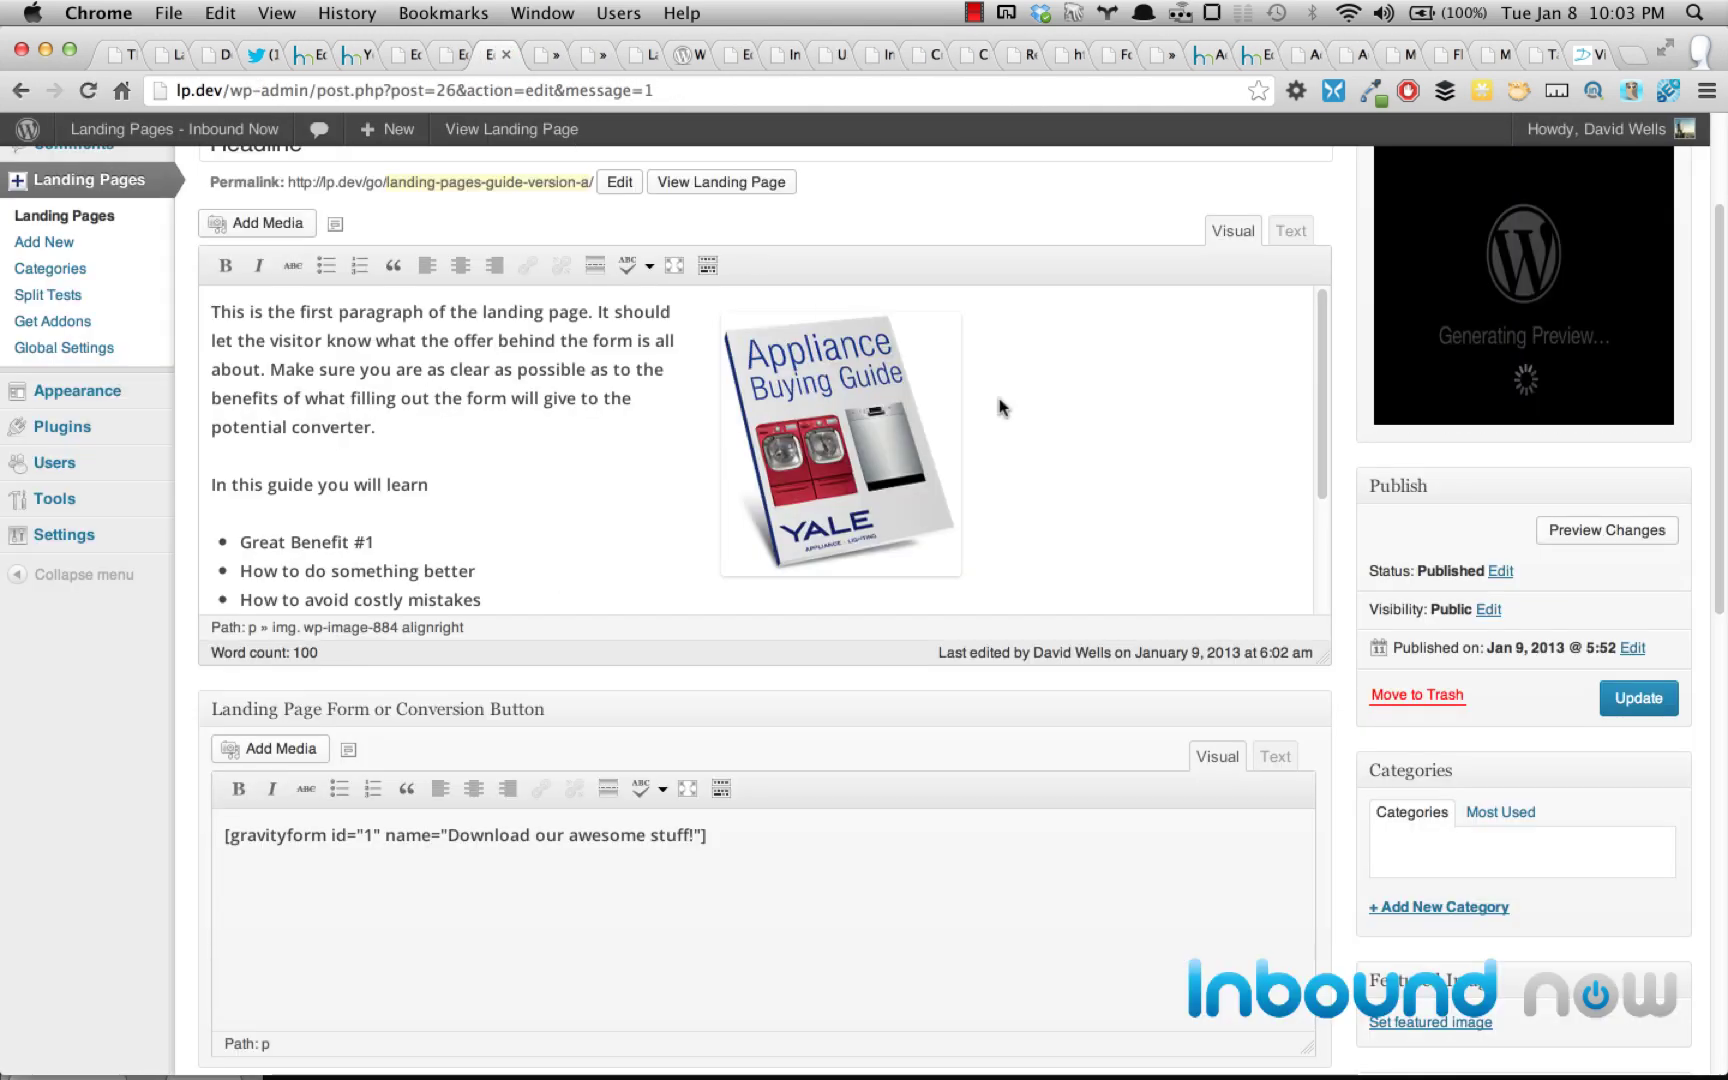
click(1646, 700)
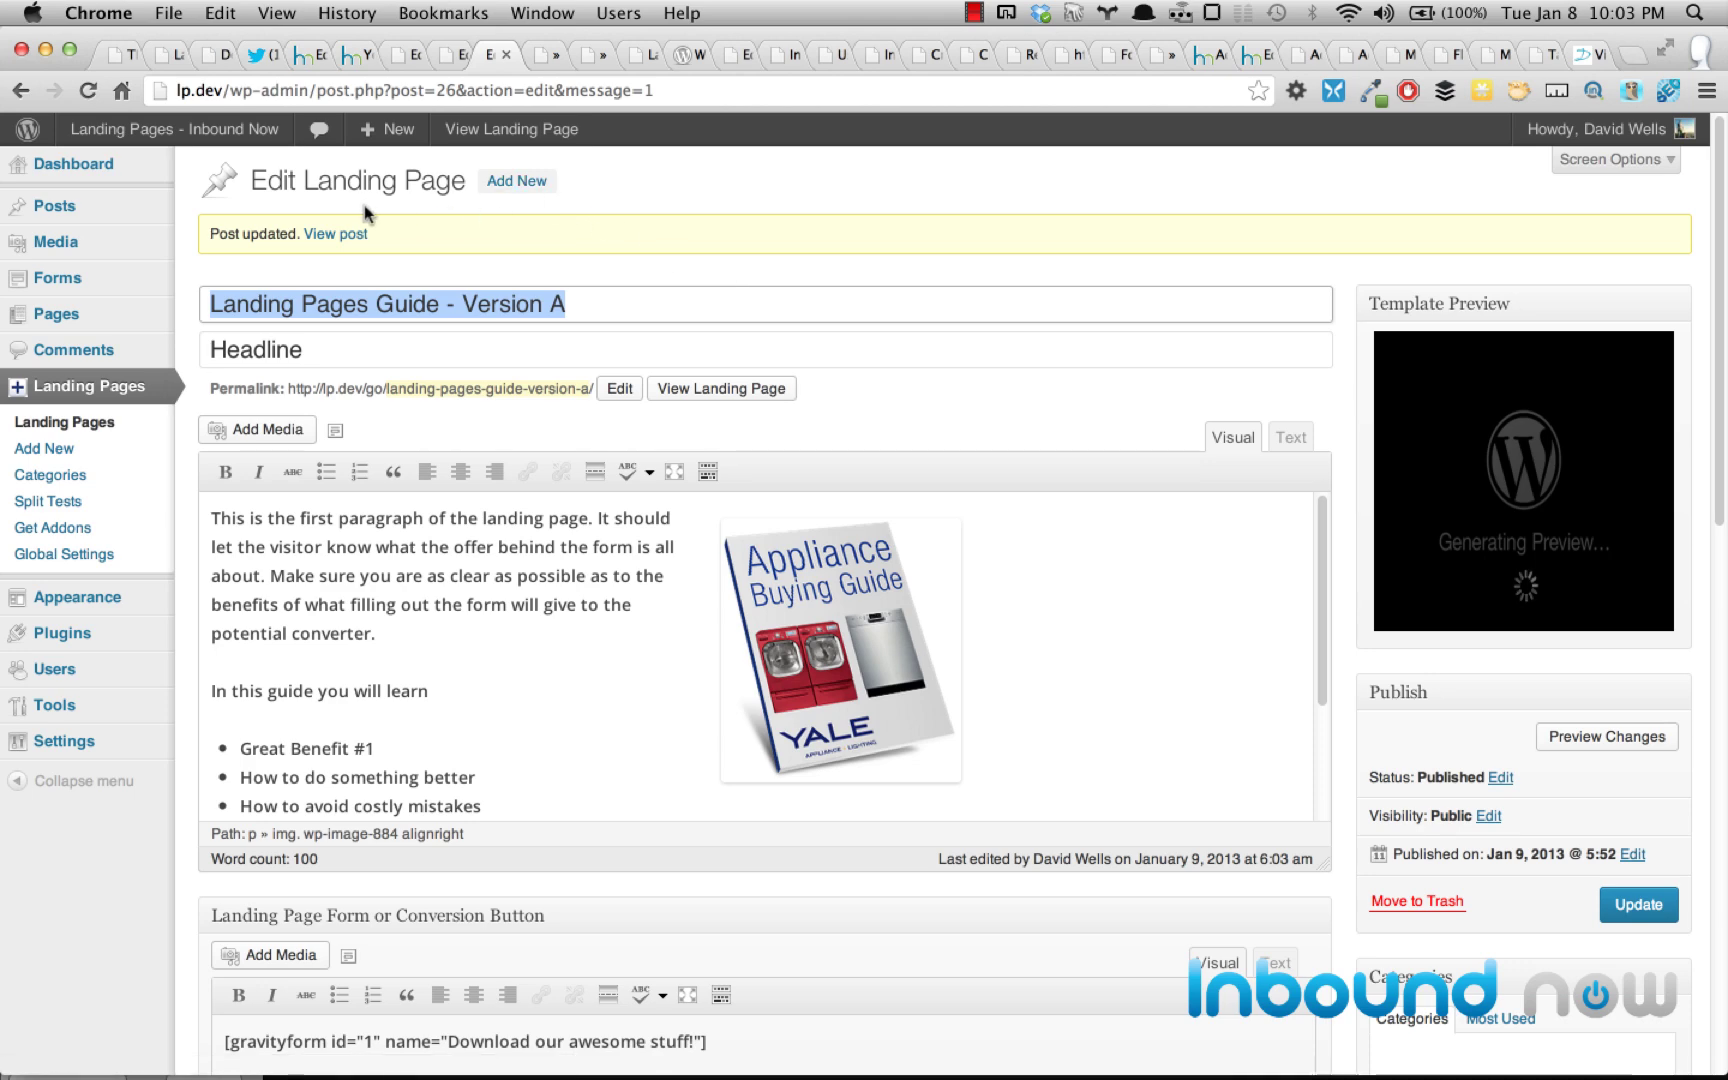
- Check the live page's form-on-left layout against the earlier form-on-right version, then return to the editor
super+click(330, 233)
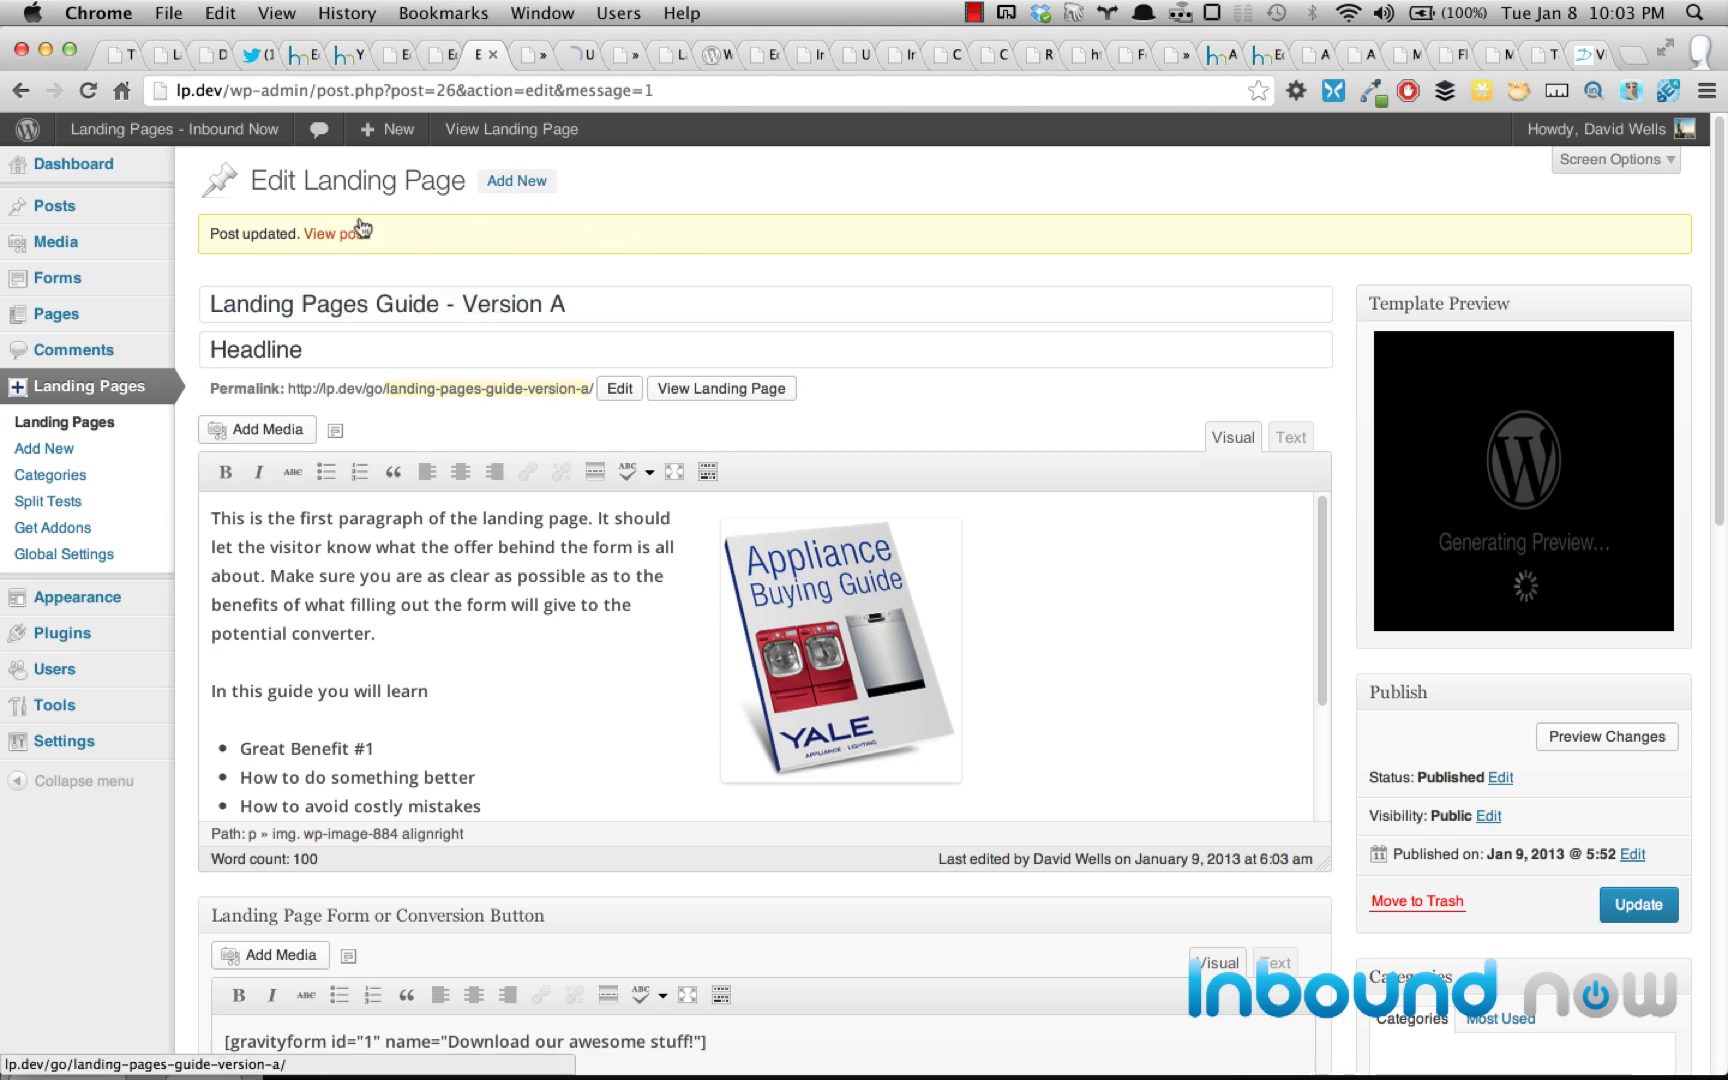
click(571, 63)
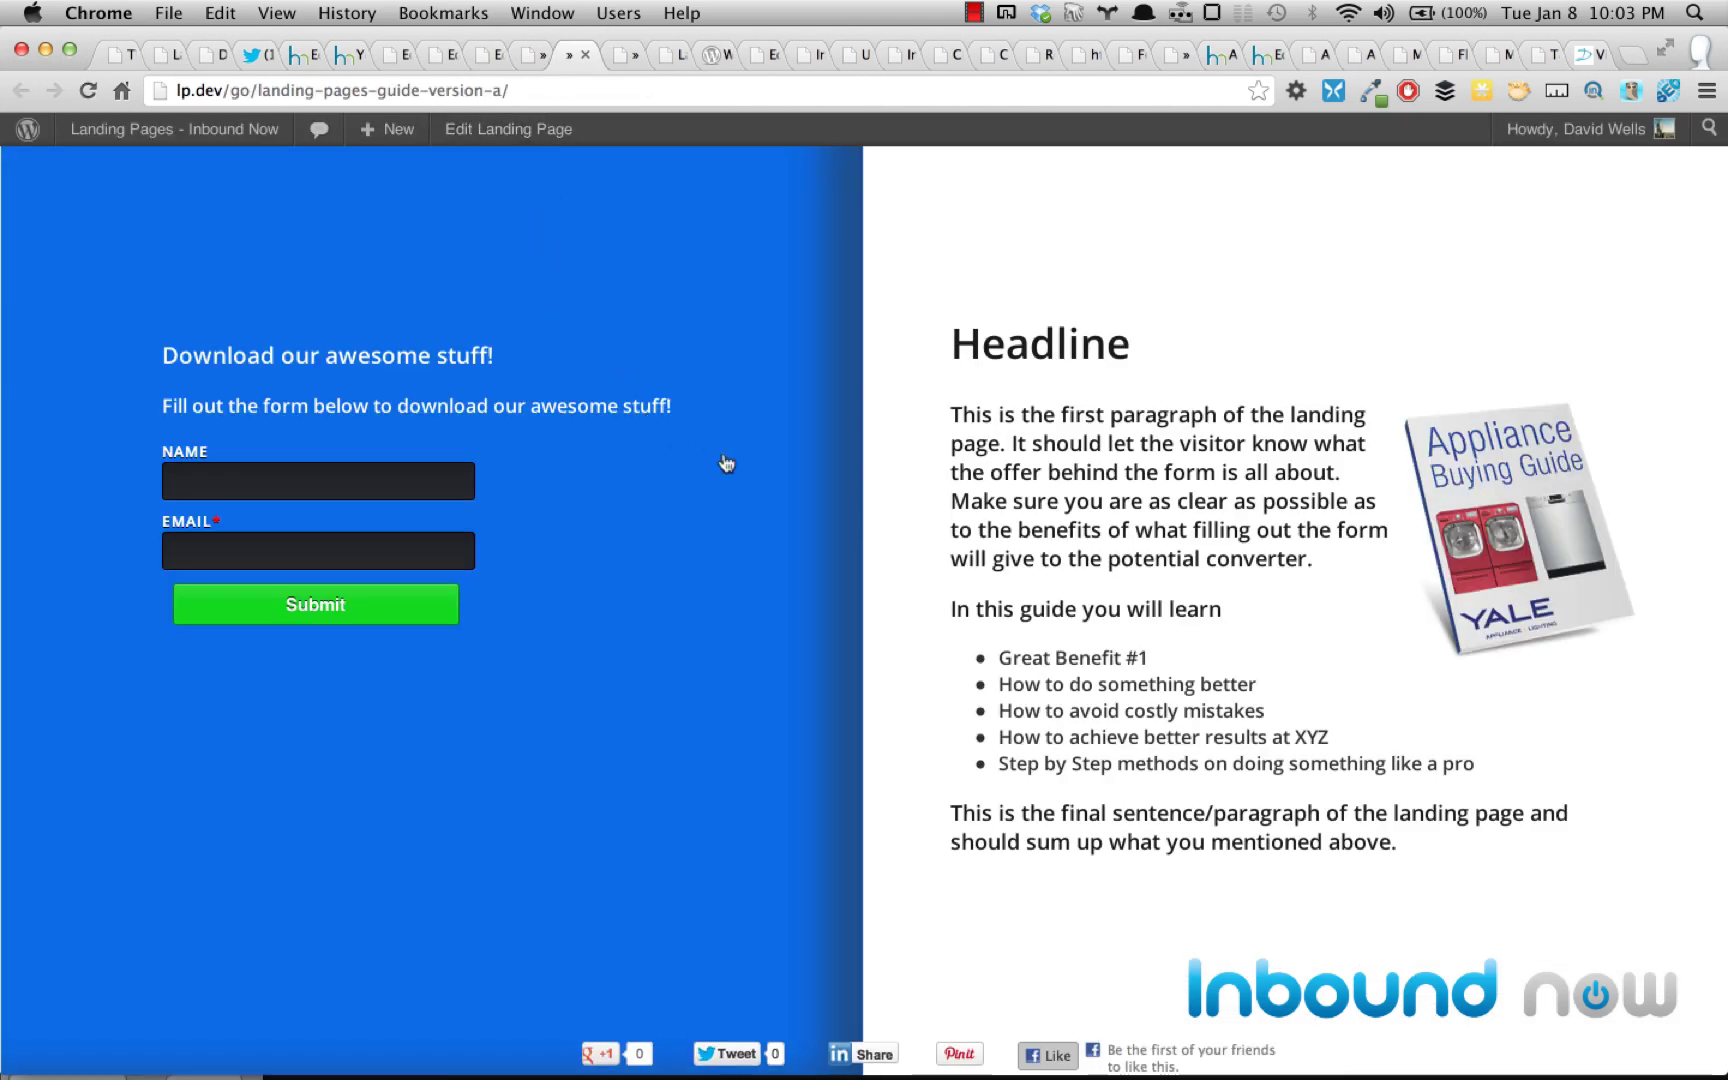
drag(150, 328, 577, 657)
drag(945, 412, 1318, 780)
click(1318, 780)
click(524, 63)
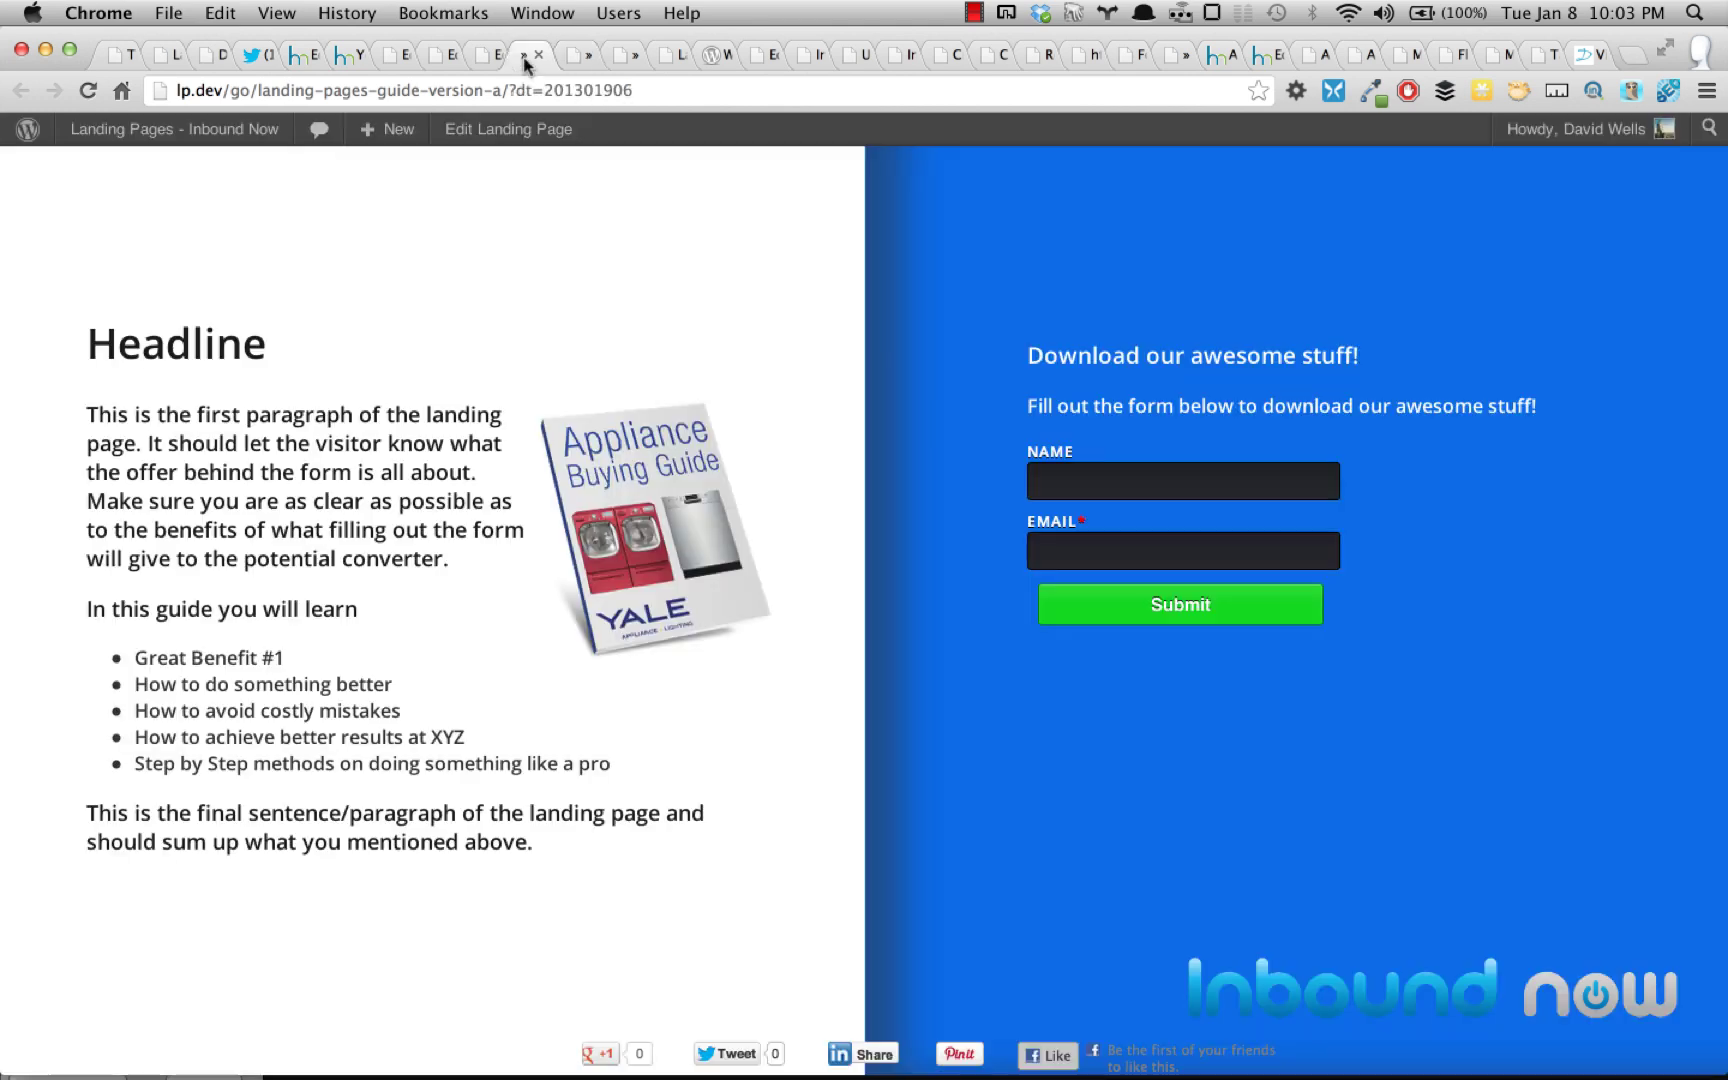
click(500, 59)
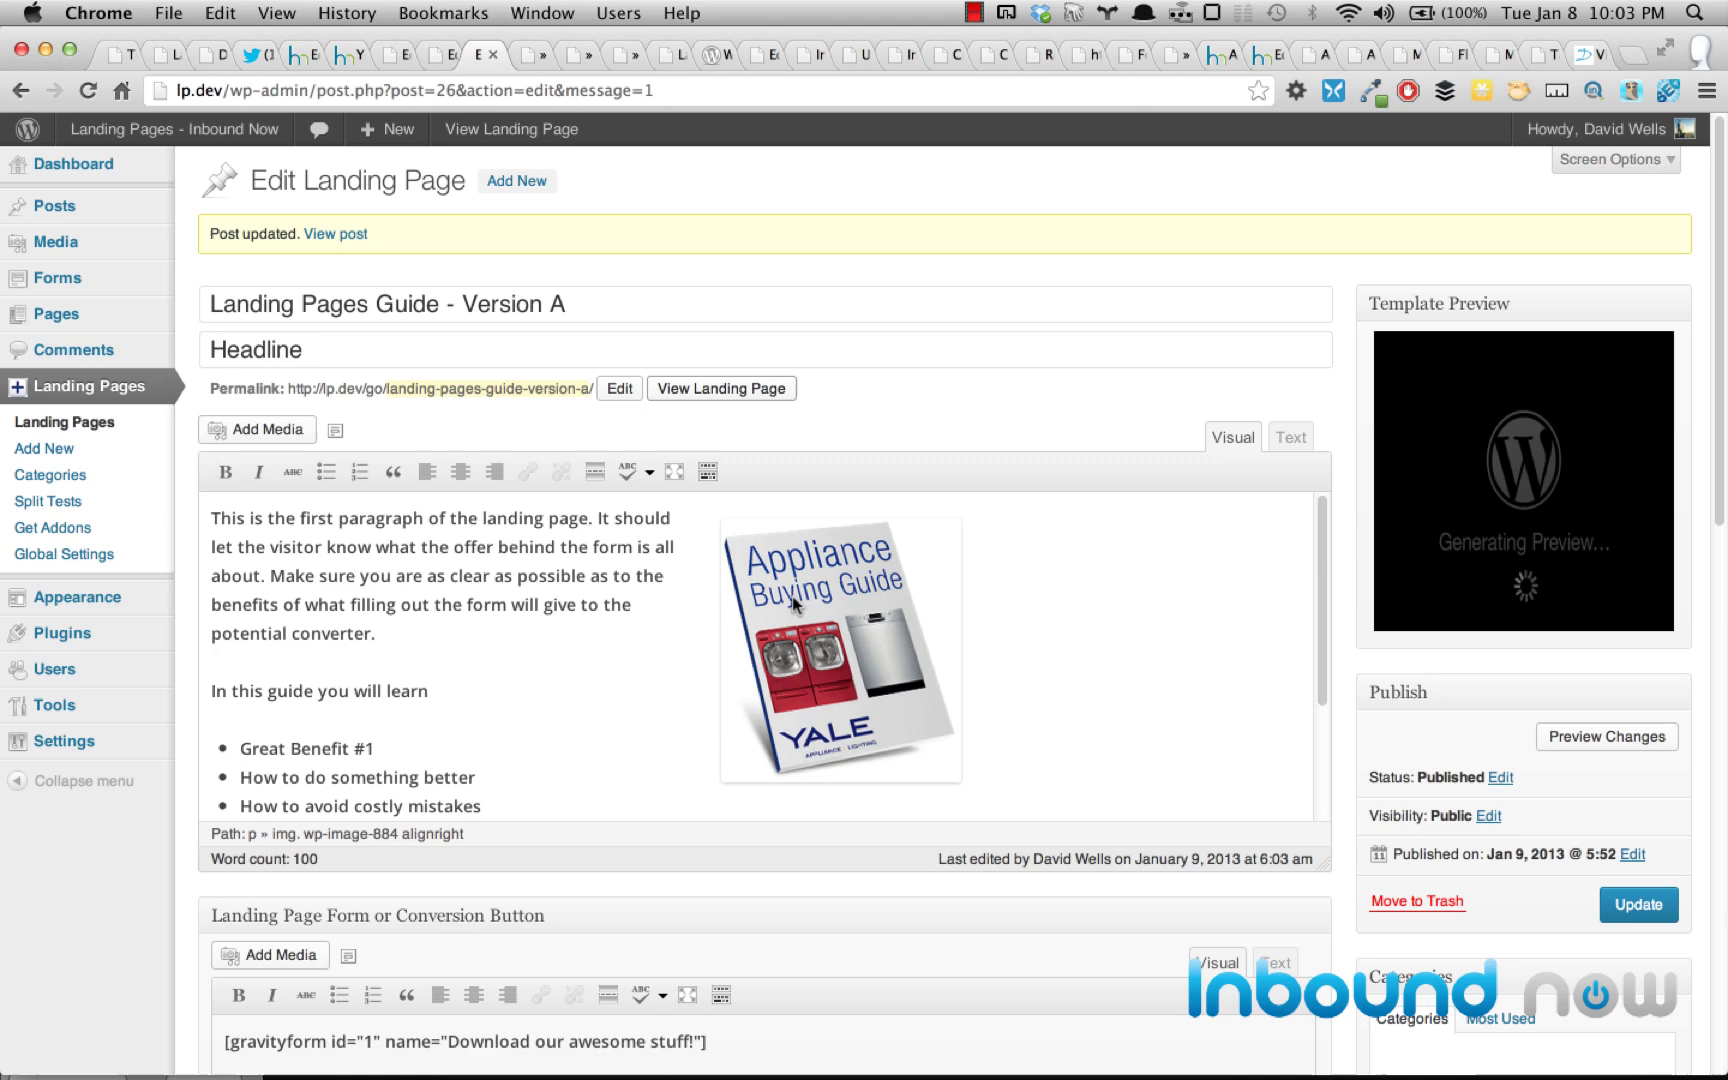
scroll(915, 770, down, 5)
scroll(924, 790, down, 10)
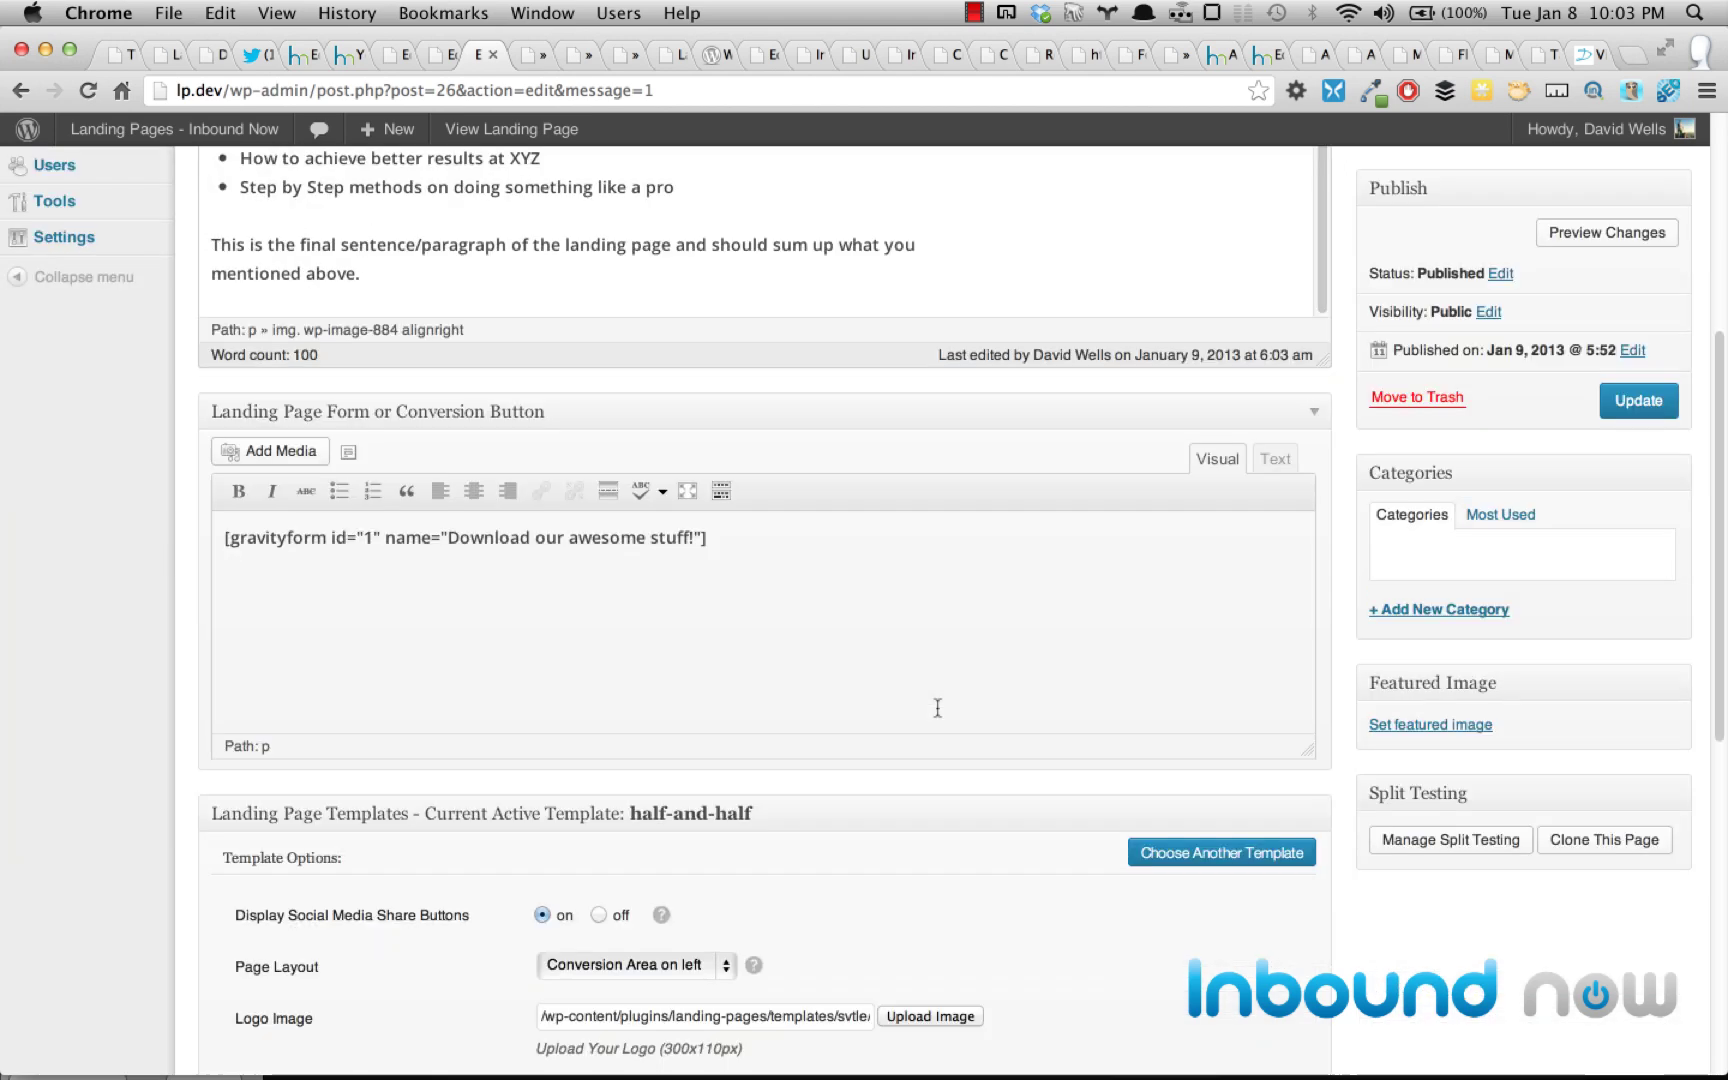
scroll(838, 596, down, 2)
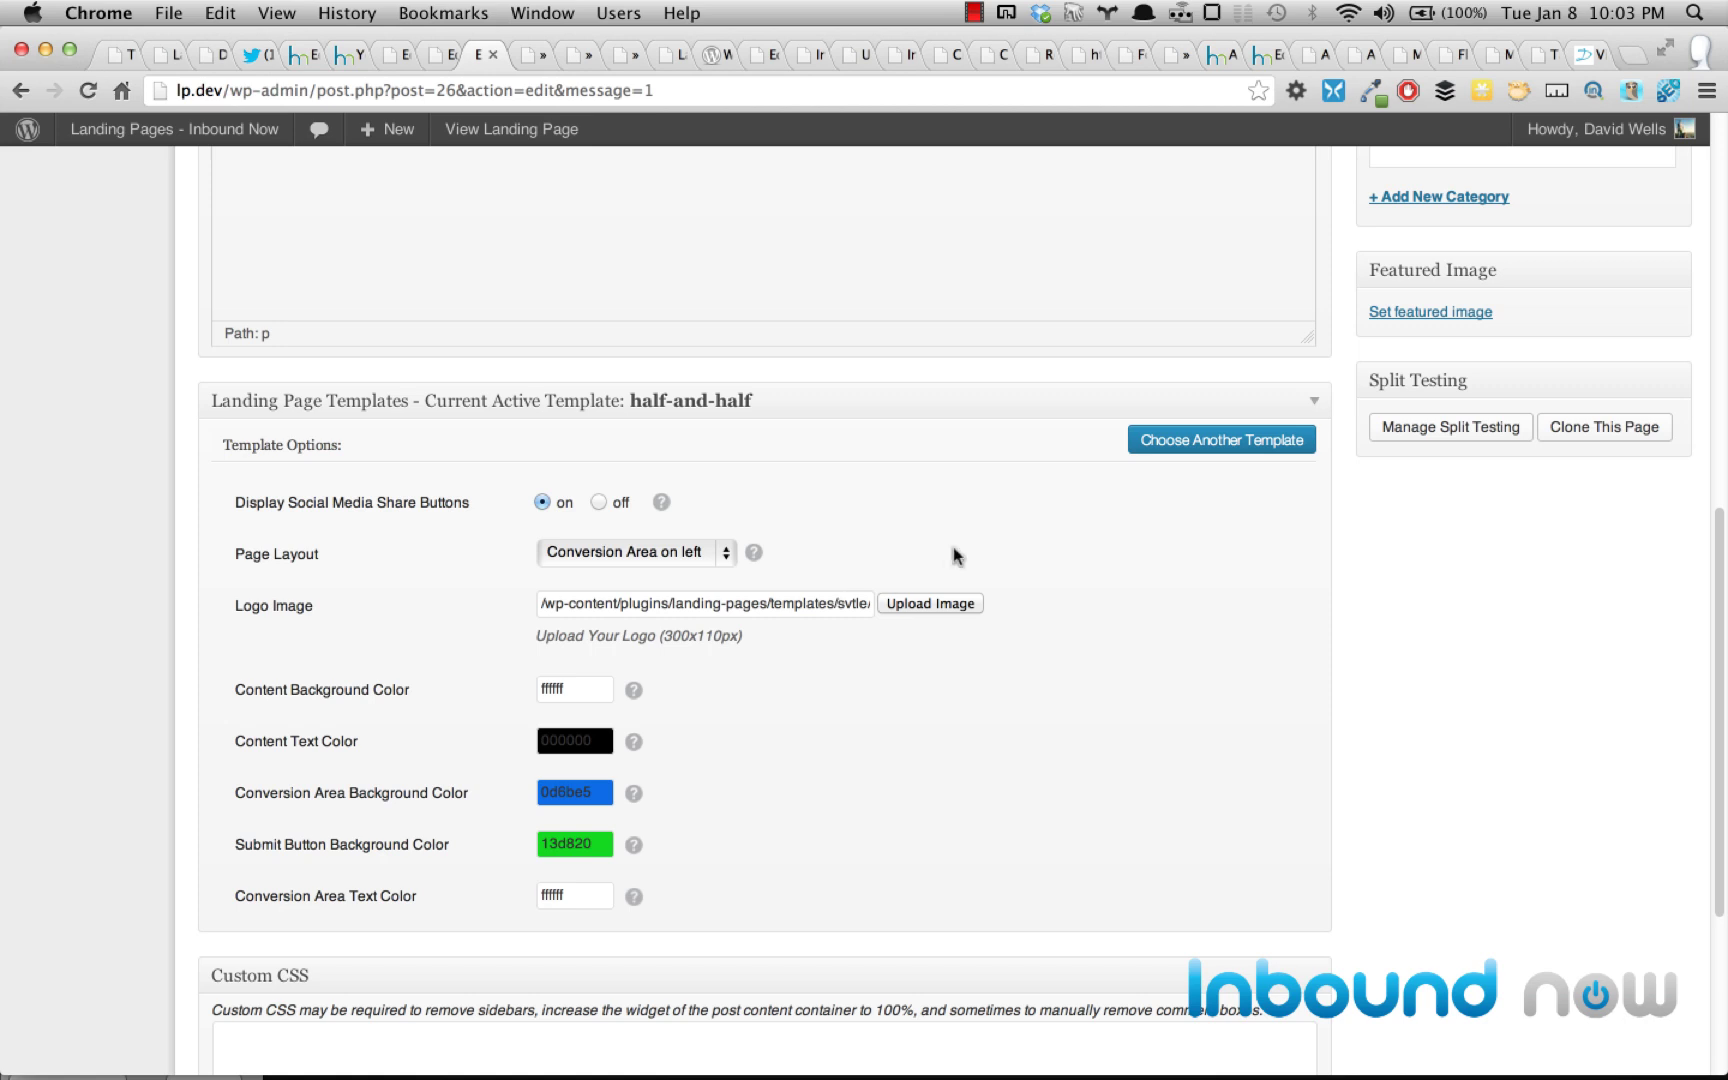
click(1238, 442)
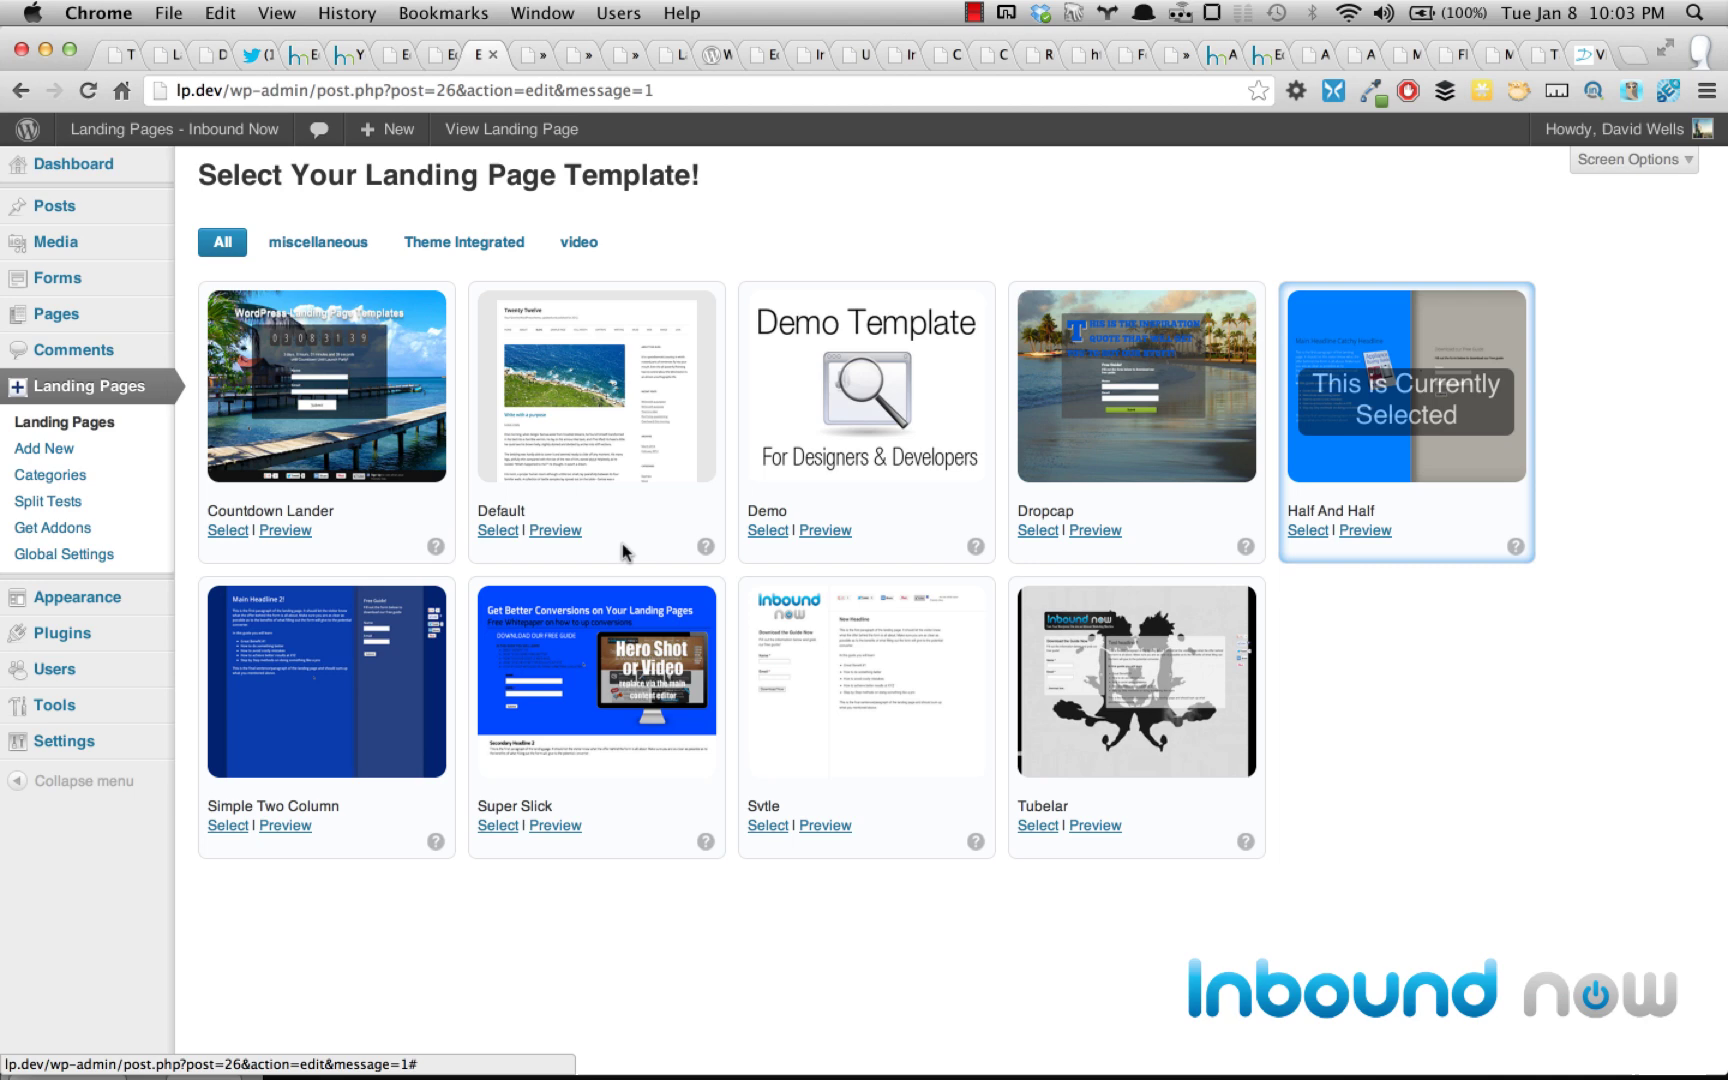
click(1302, 537)
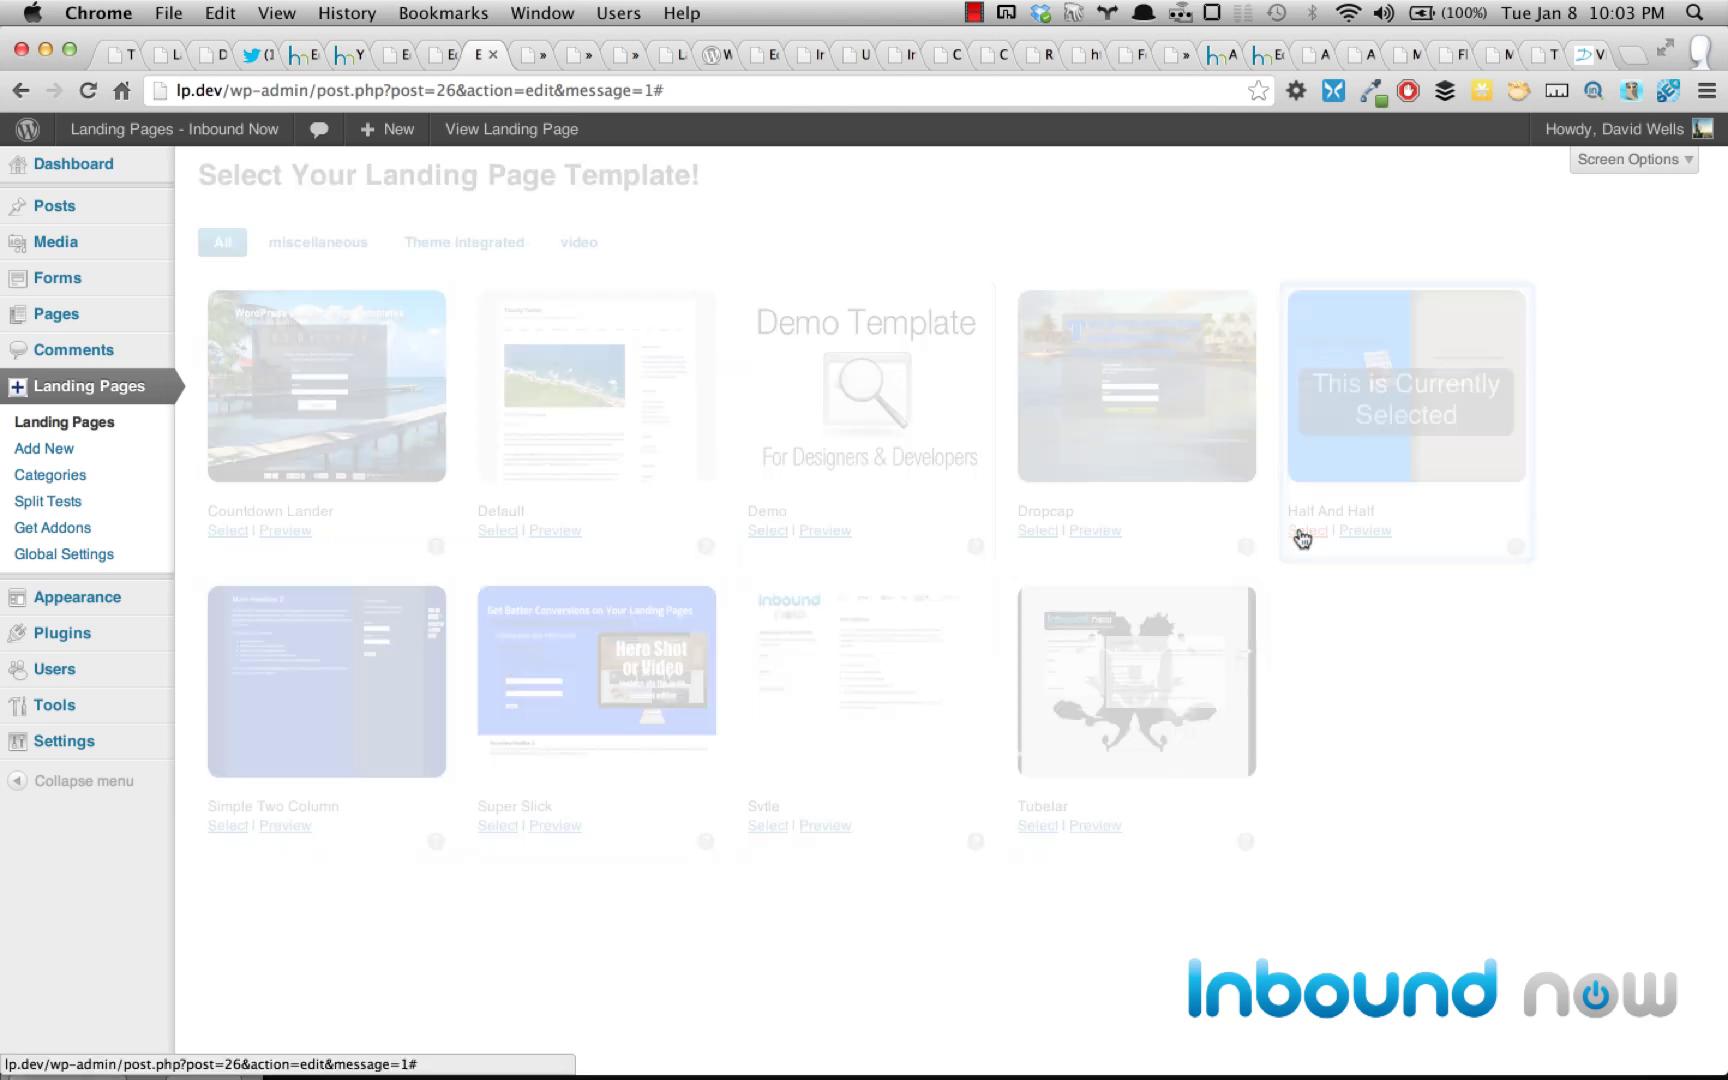
scroll(1418, 804, down, 3)
scroll(1418, 804, down, 10)
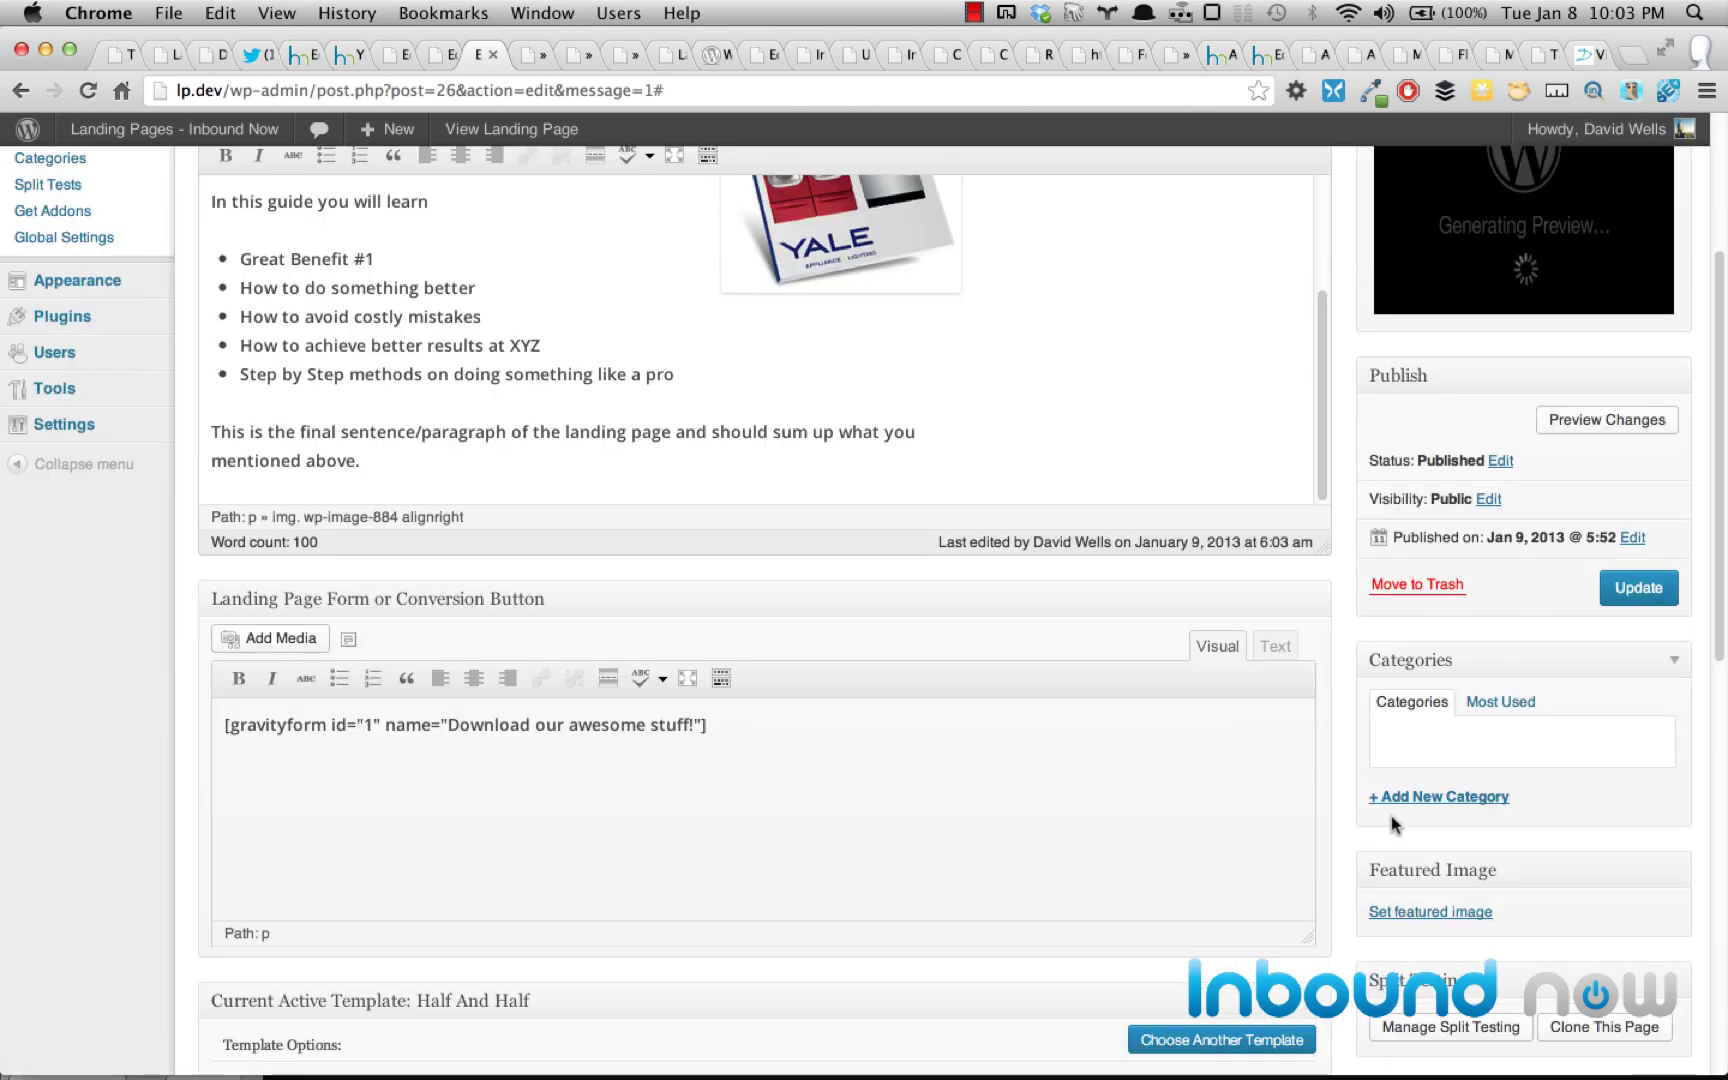
scroll(1380, 788, up, 9)
scroll(1375, 770, up, 4)
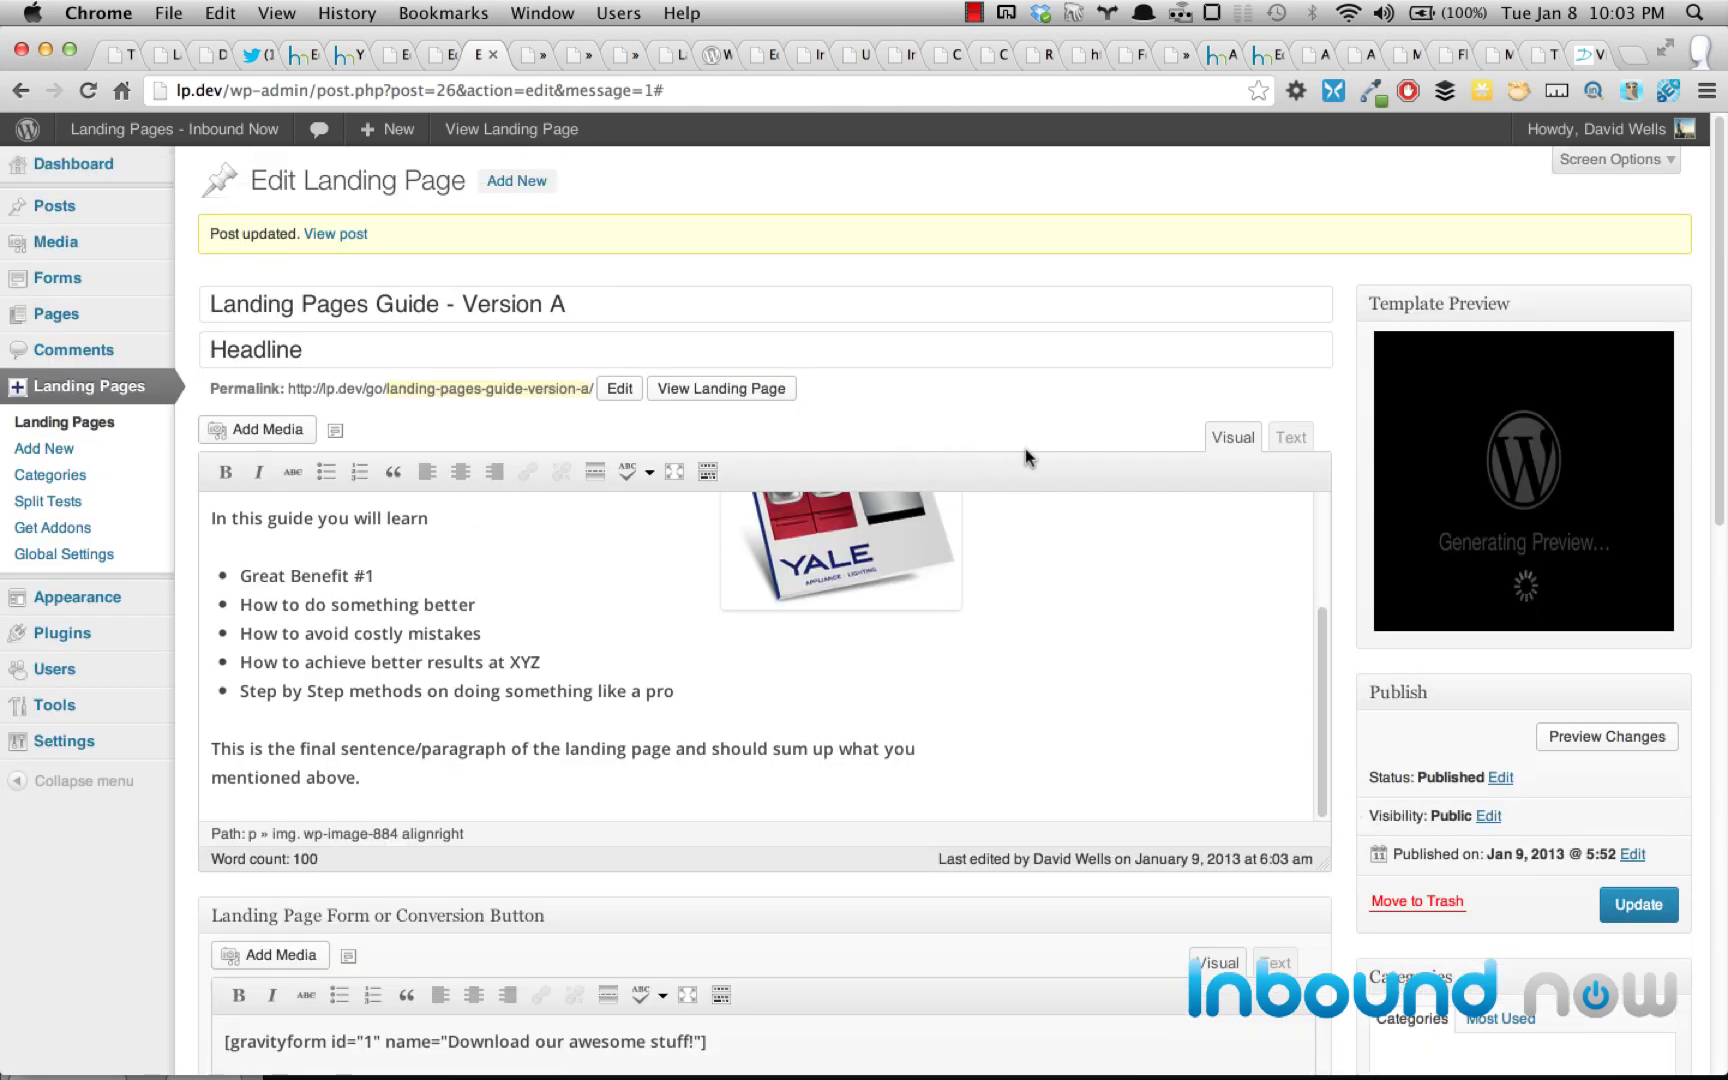
scroll(1100, 420, down, 5)
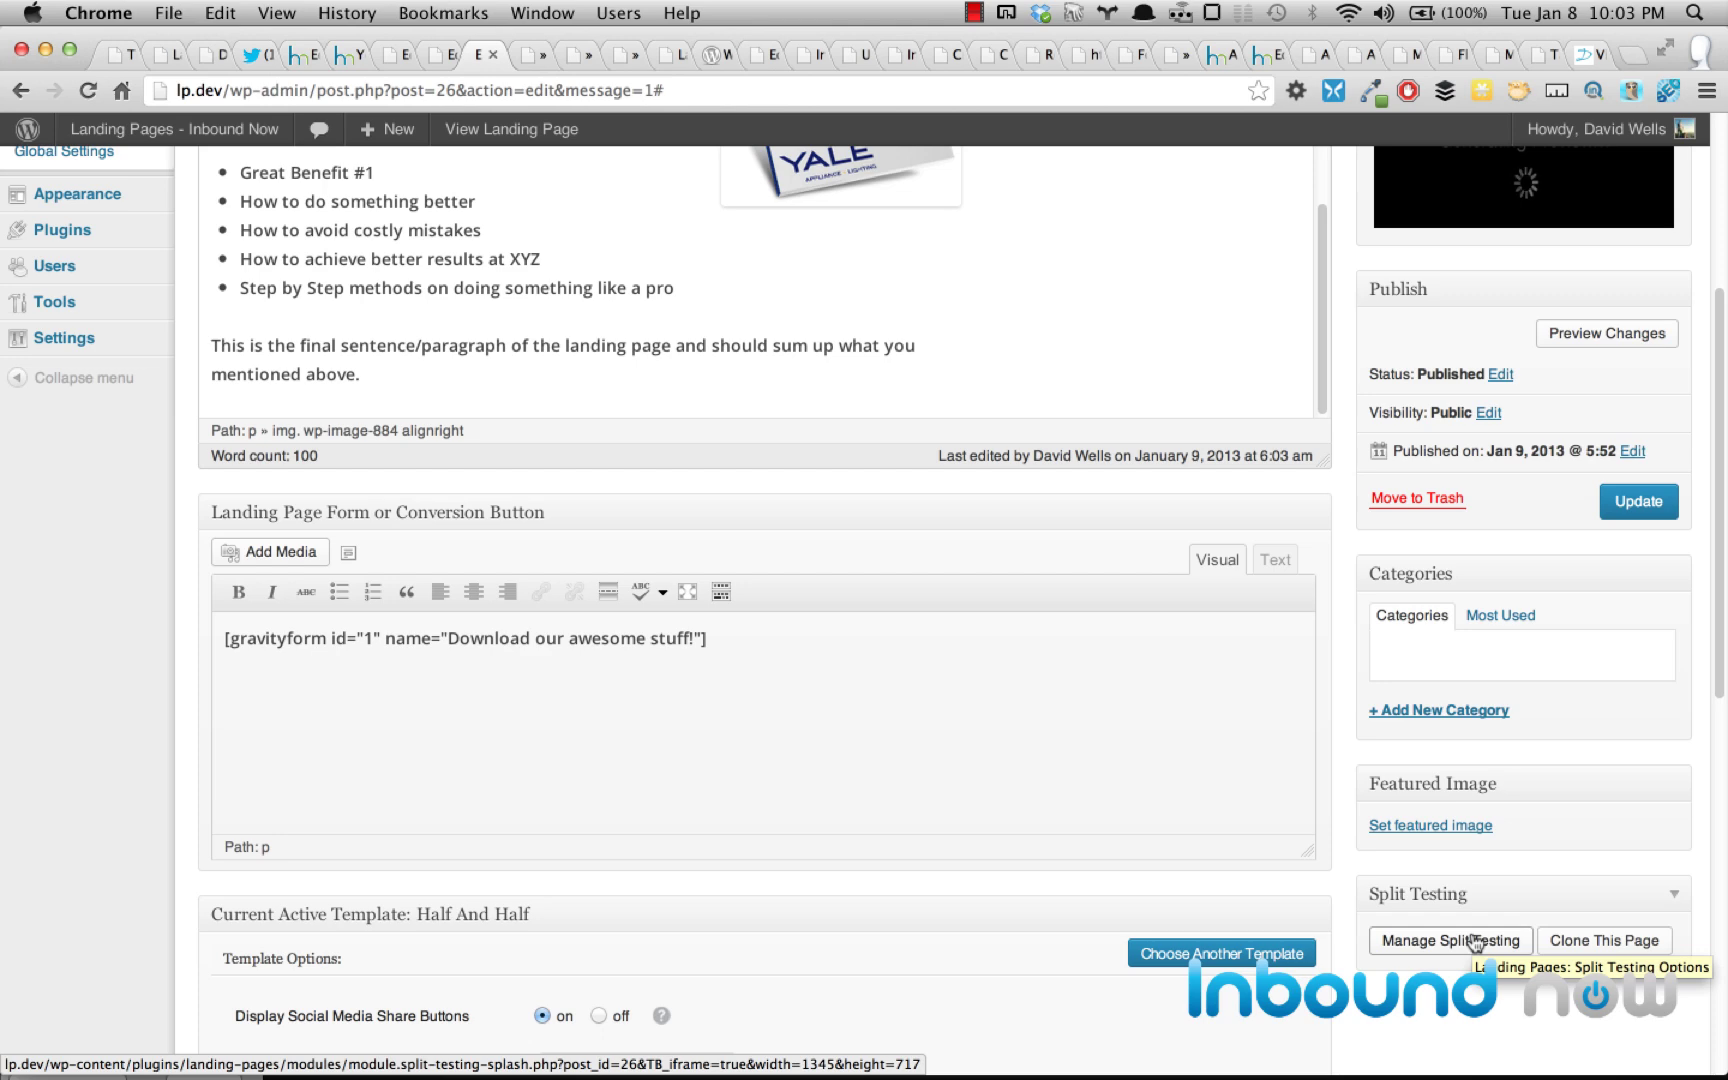
scroll(1440, 895, up, 5)
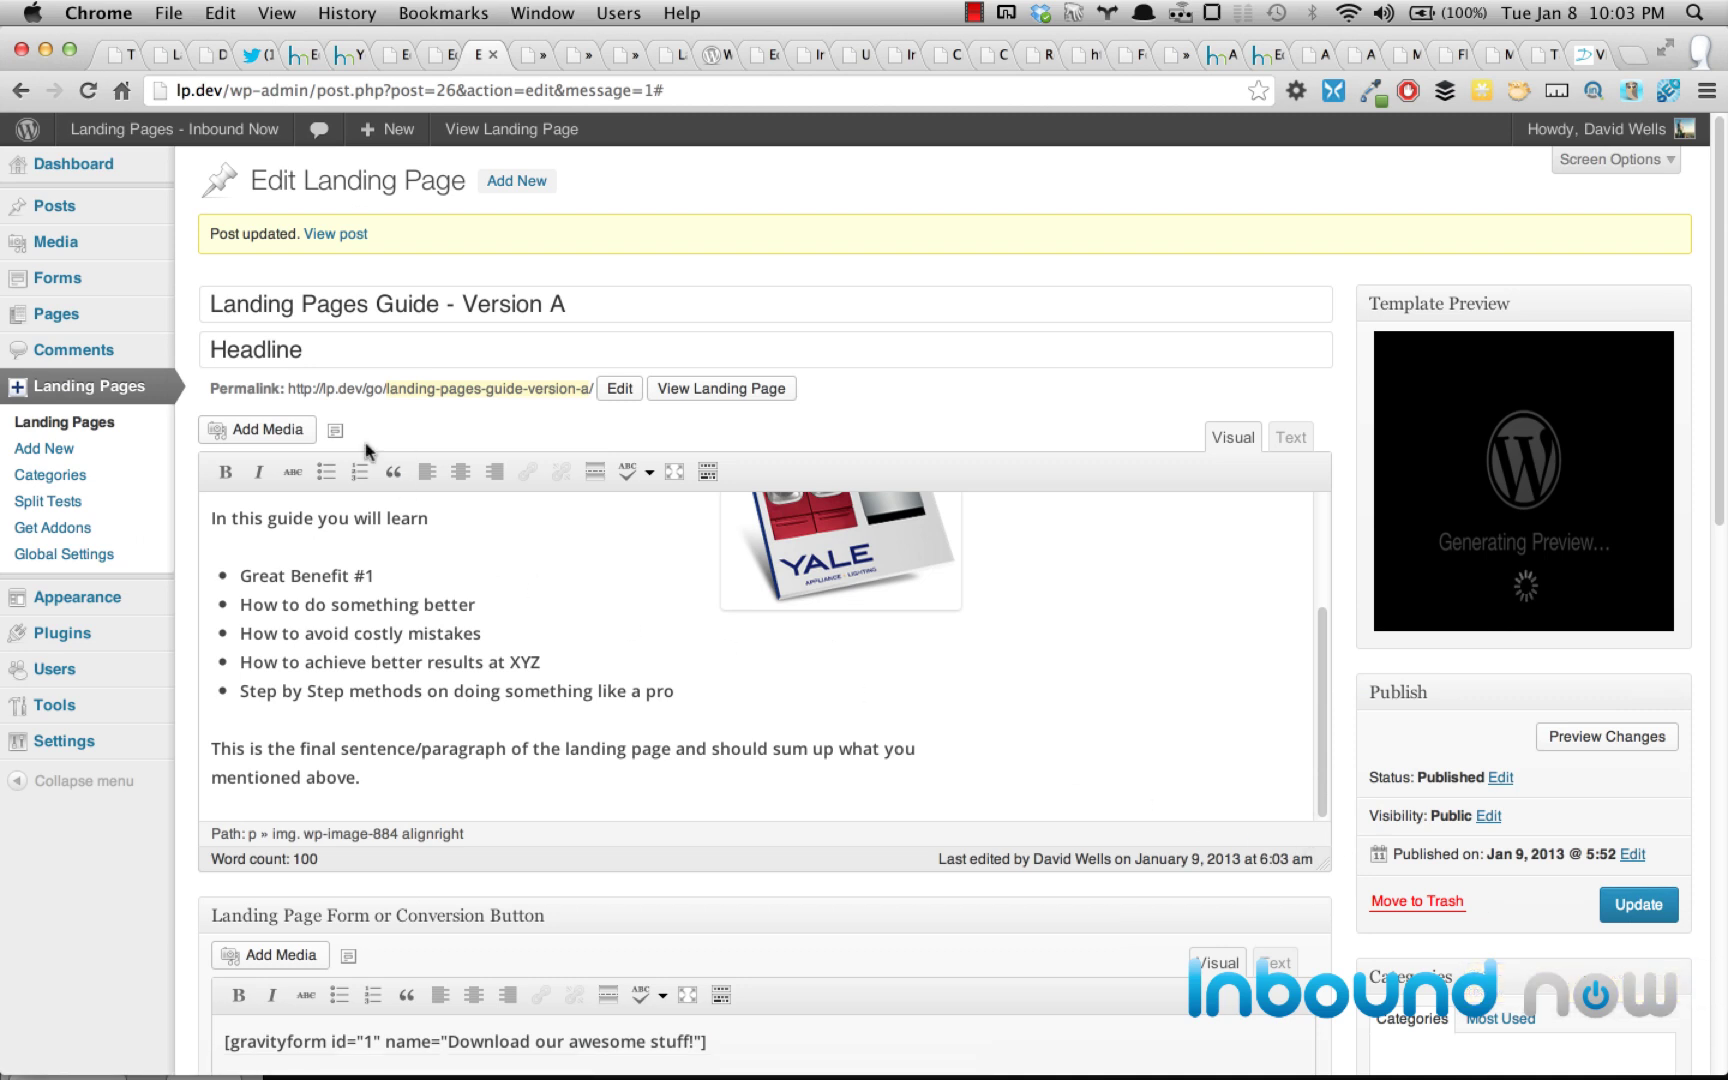
click(305, 354)
click(305, 354)
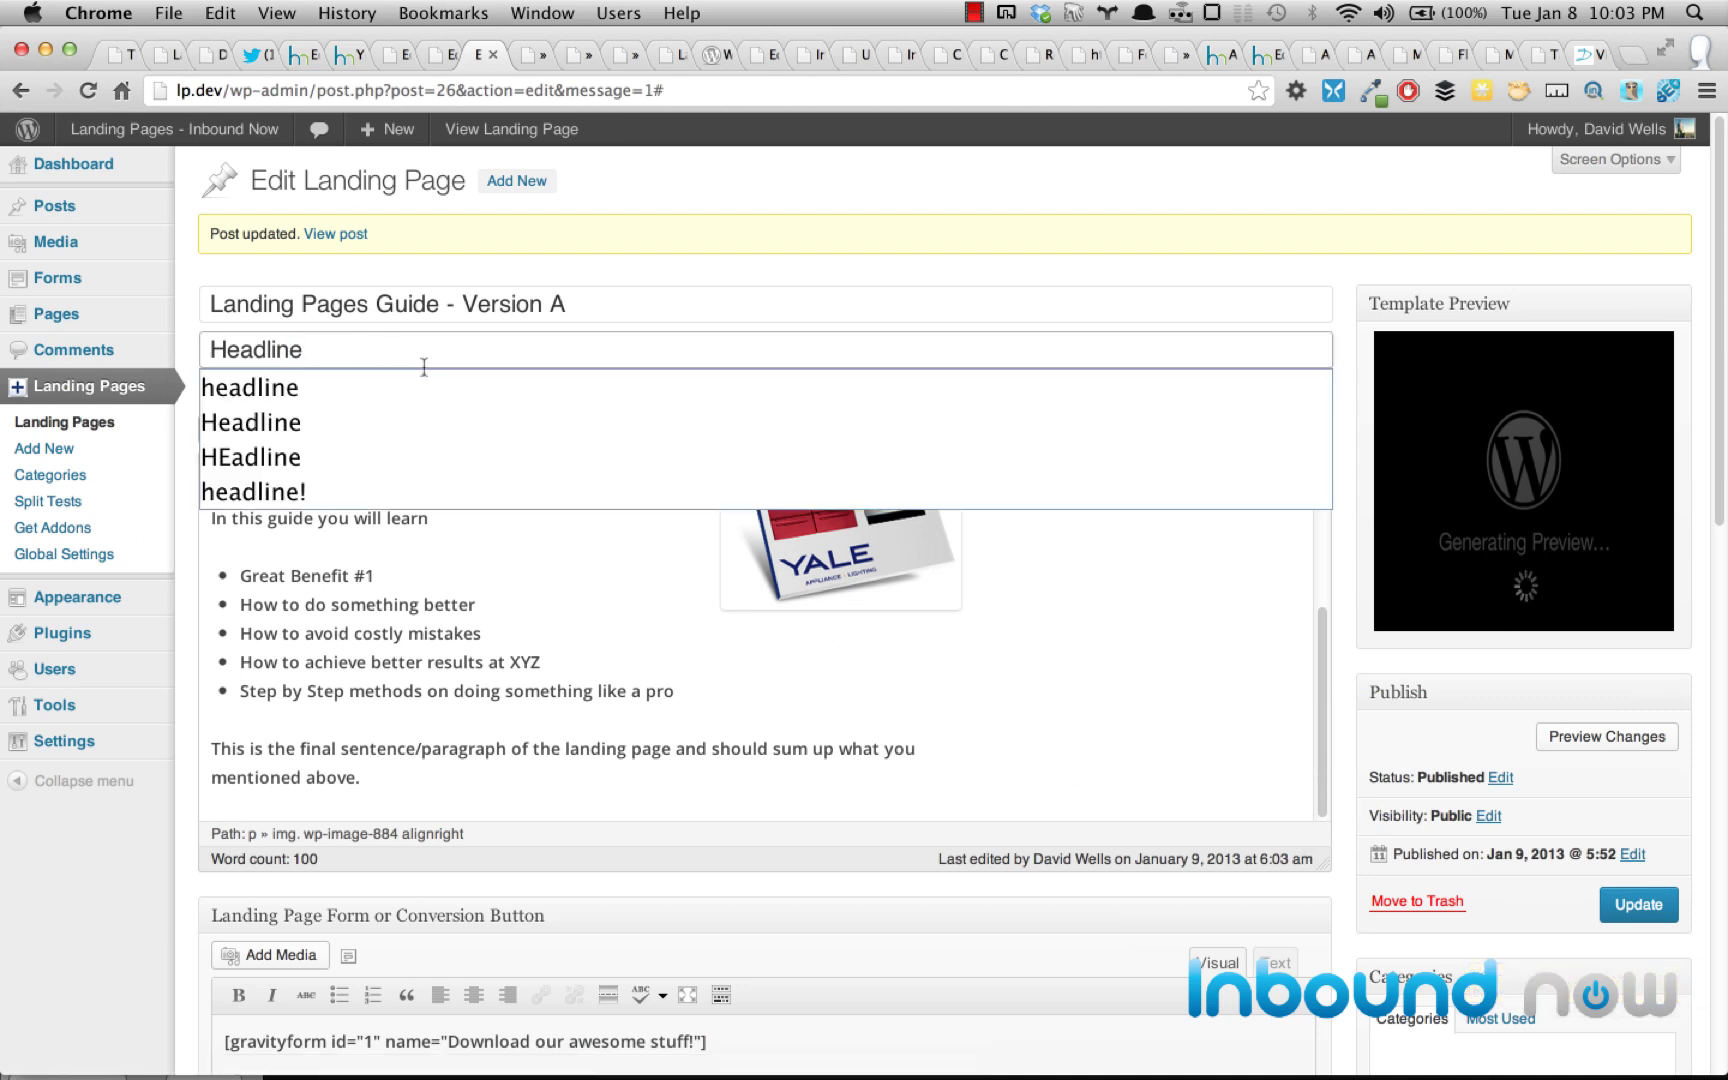
text(1)
text( 2)
key(BackSpace)
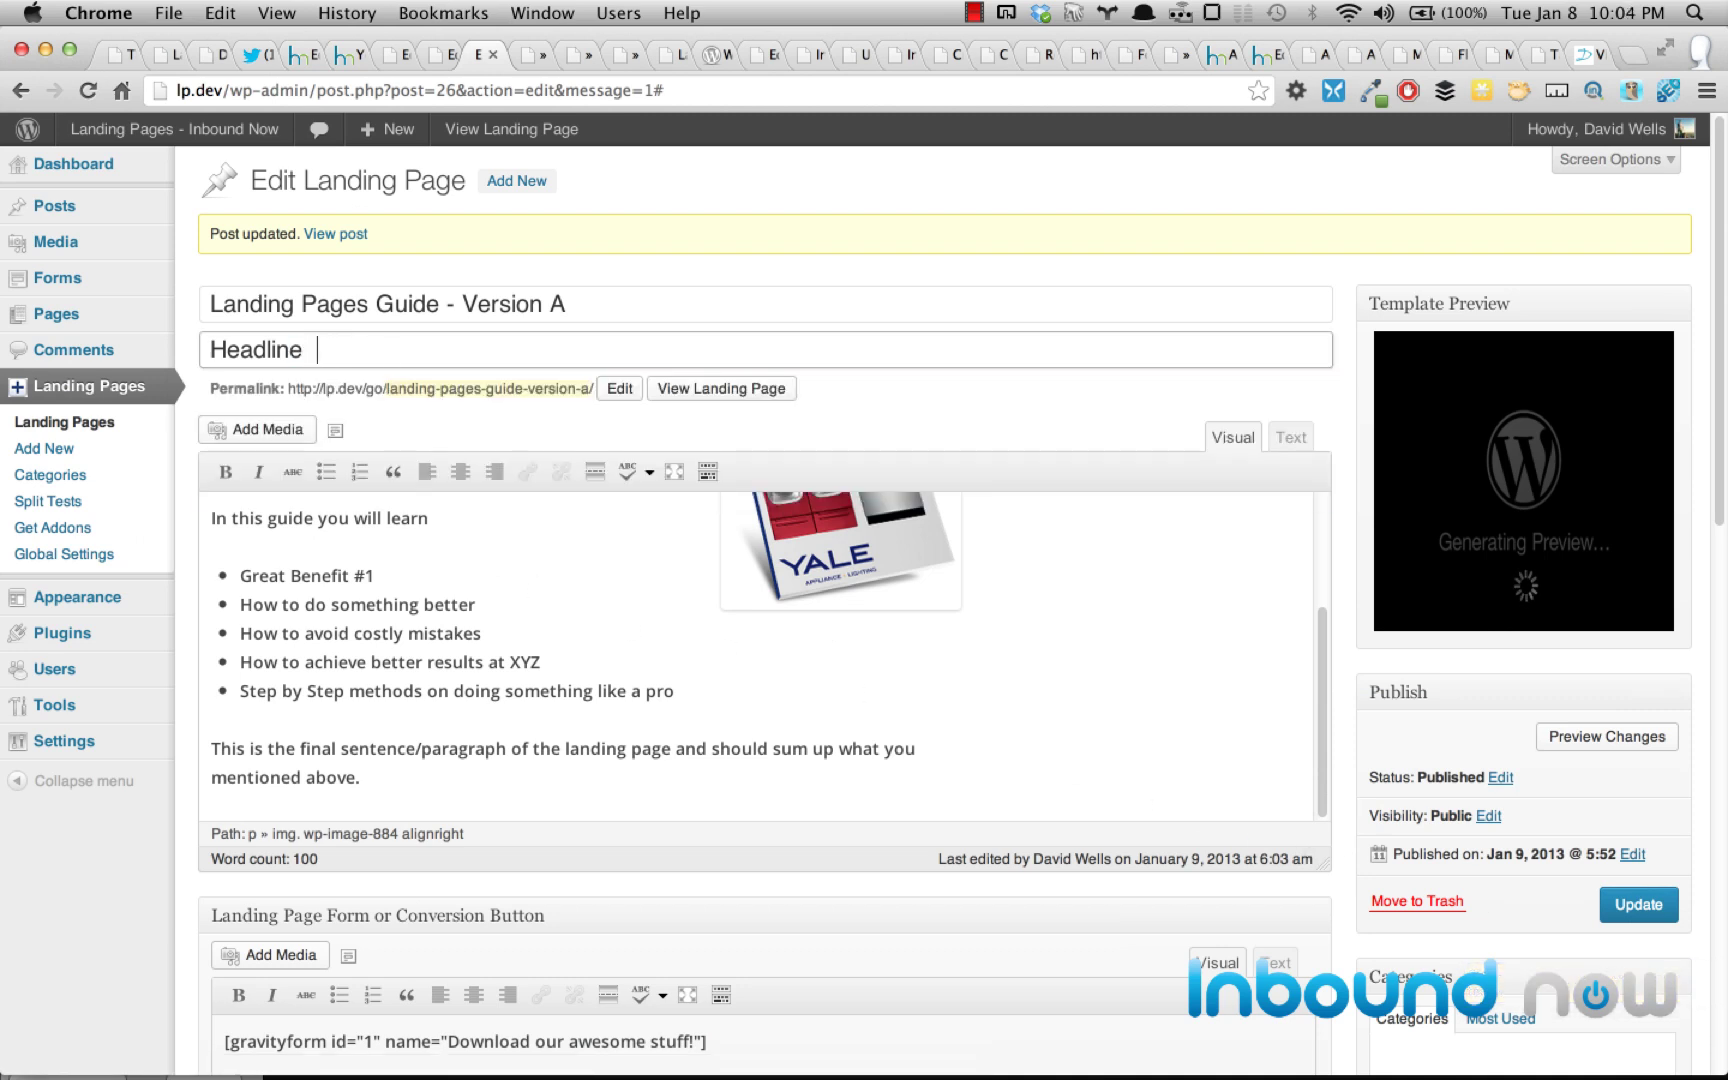
scroll(860, 656, down, 5)
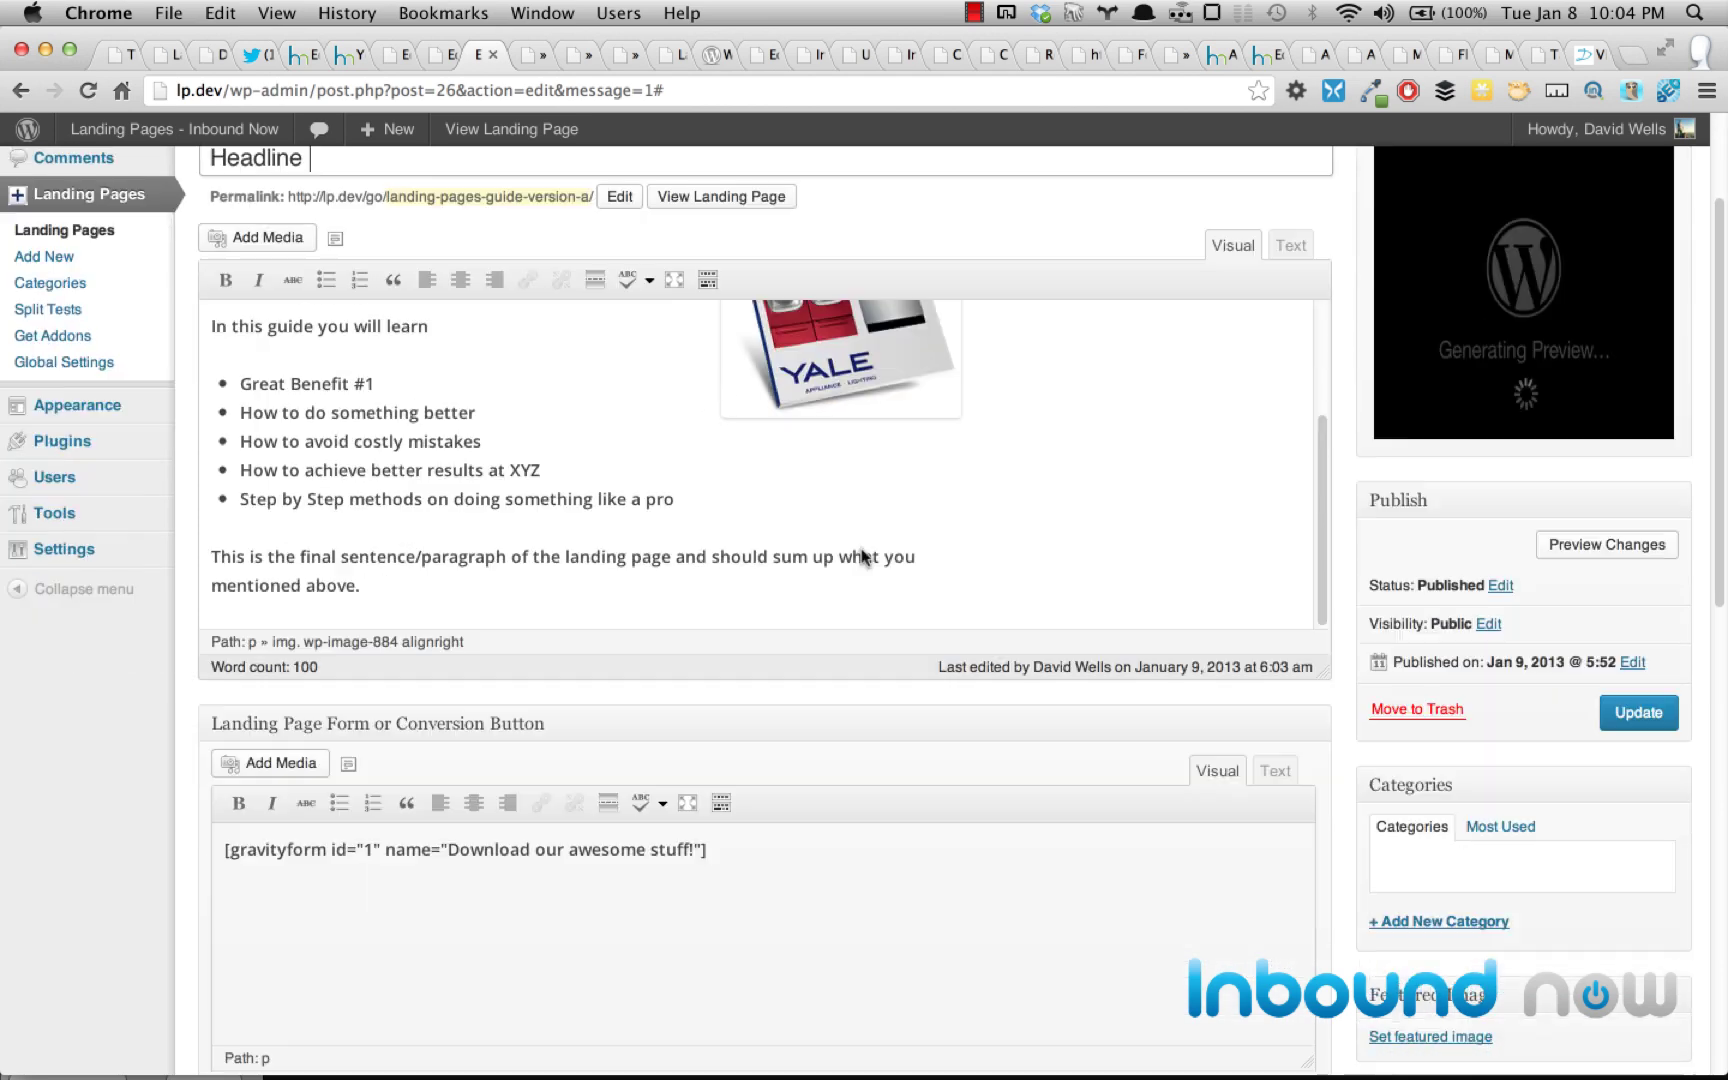
scroll(1390, 722, down, 8)
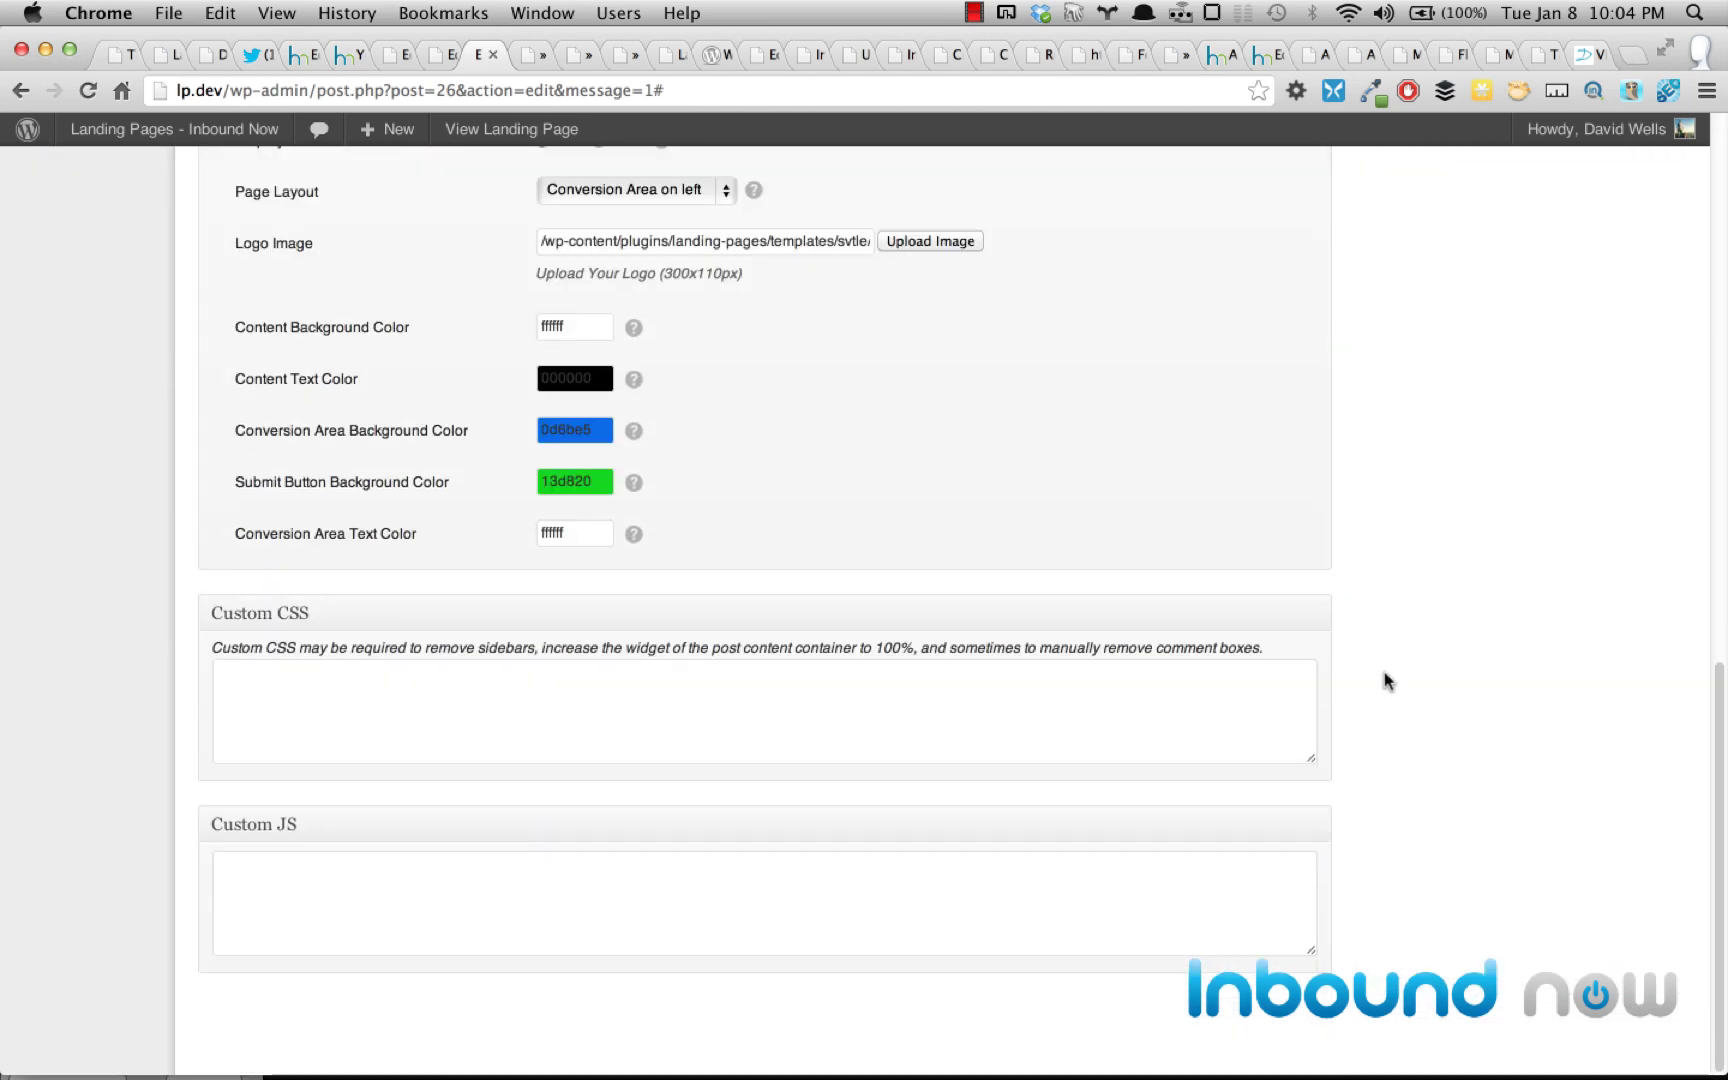
scroll(1380, 683, up, 5)
scroll(1360, 710, up, 5)
scroll(1346, 729, down, 5)
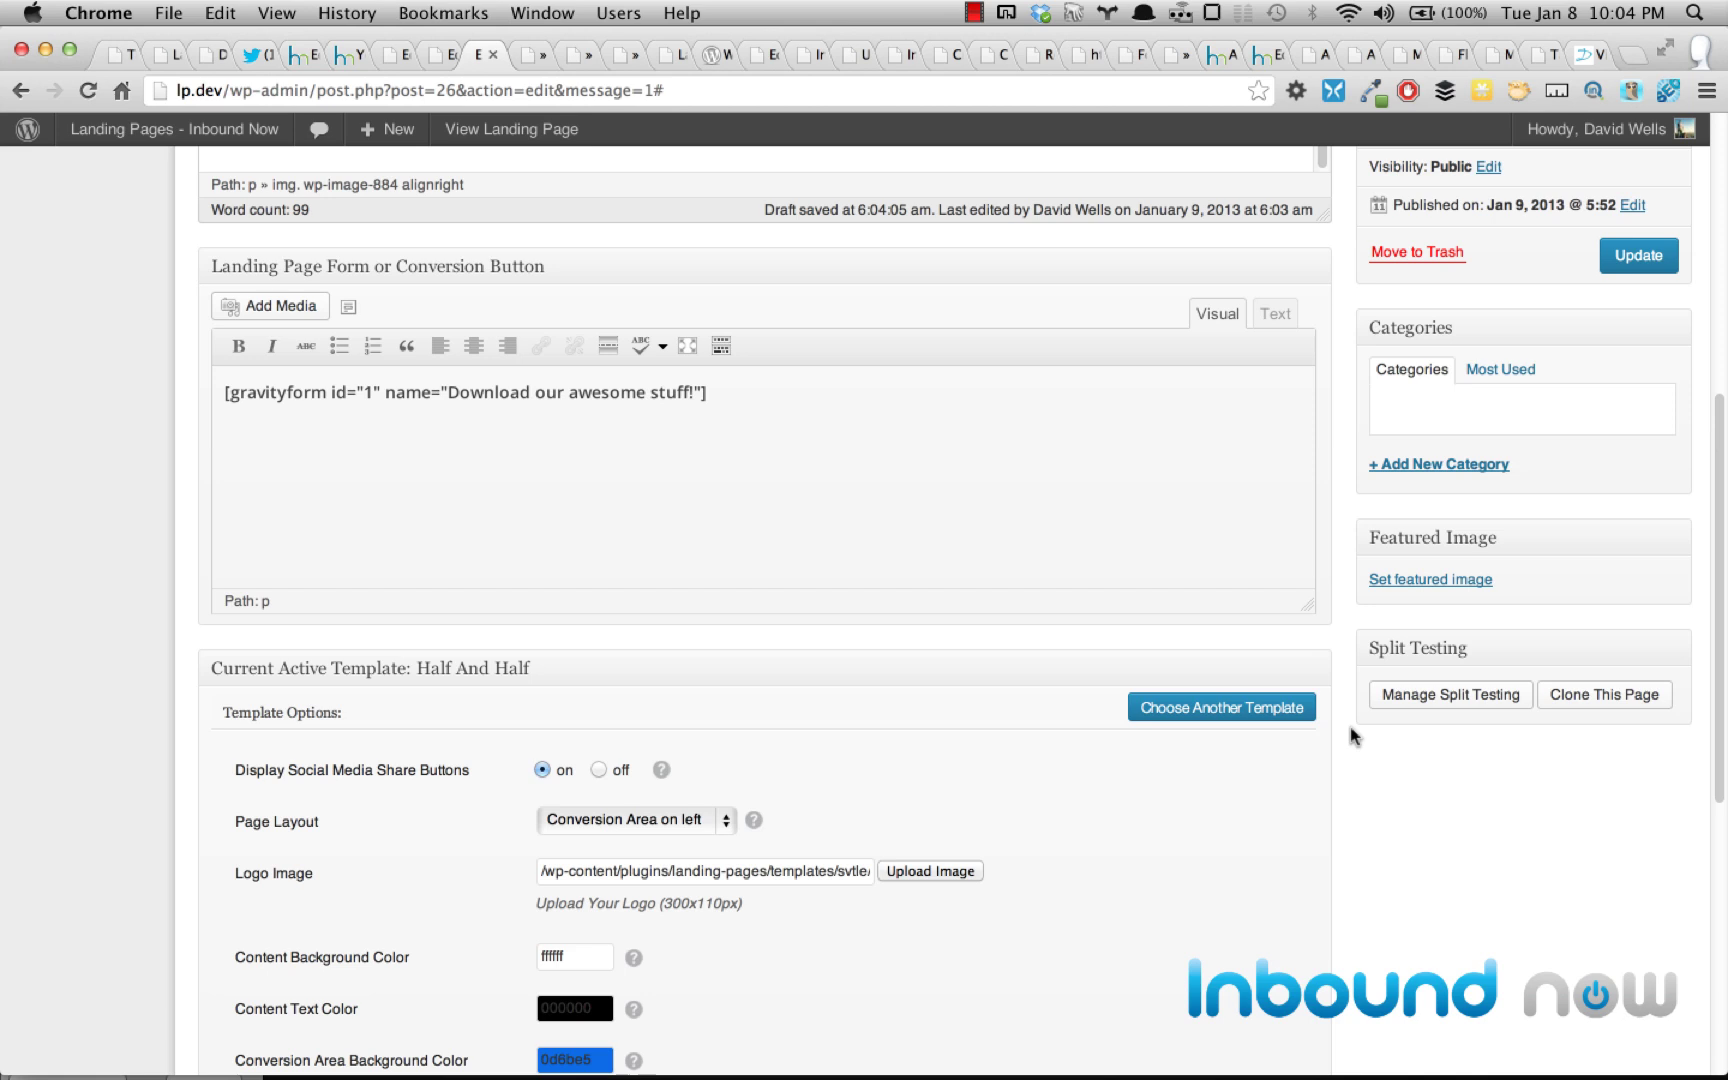
scroll(1346, 730, down, 4)
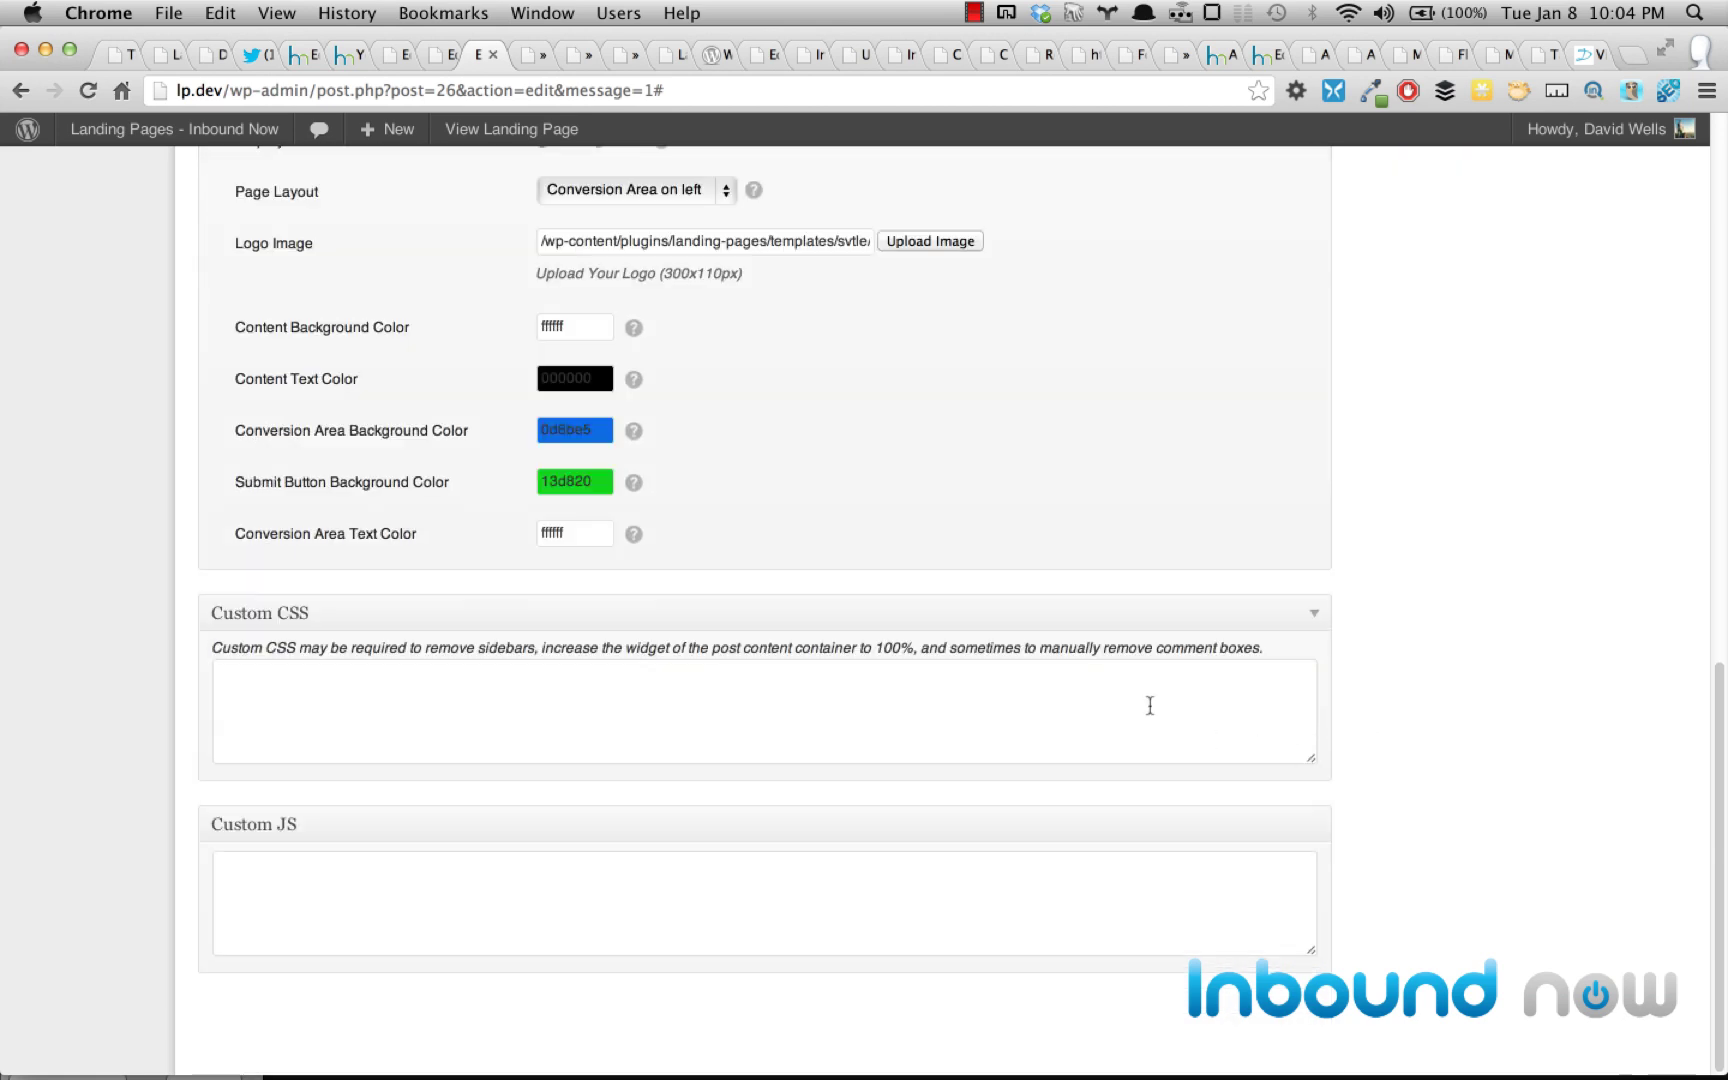
click(960, 727)
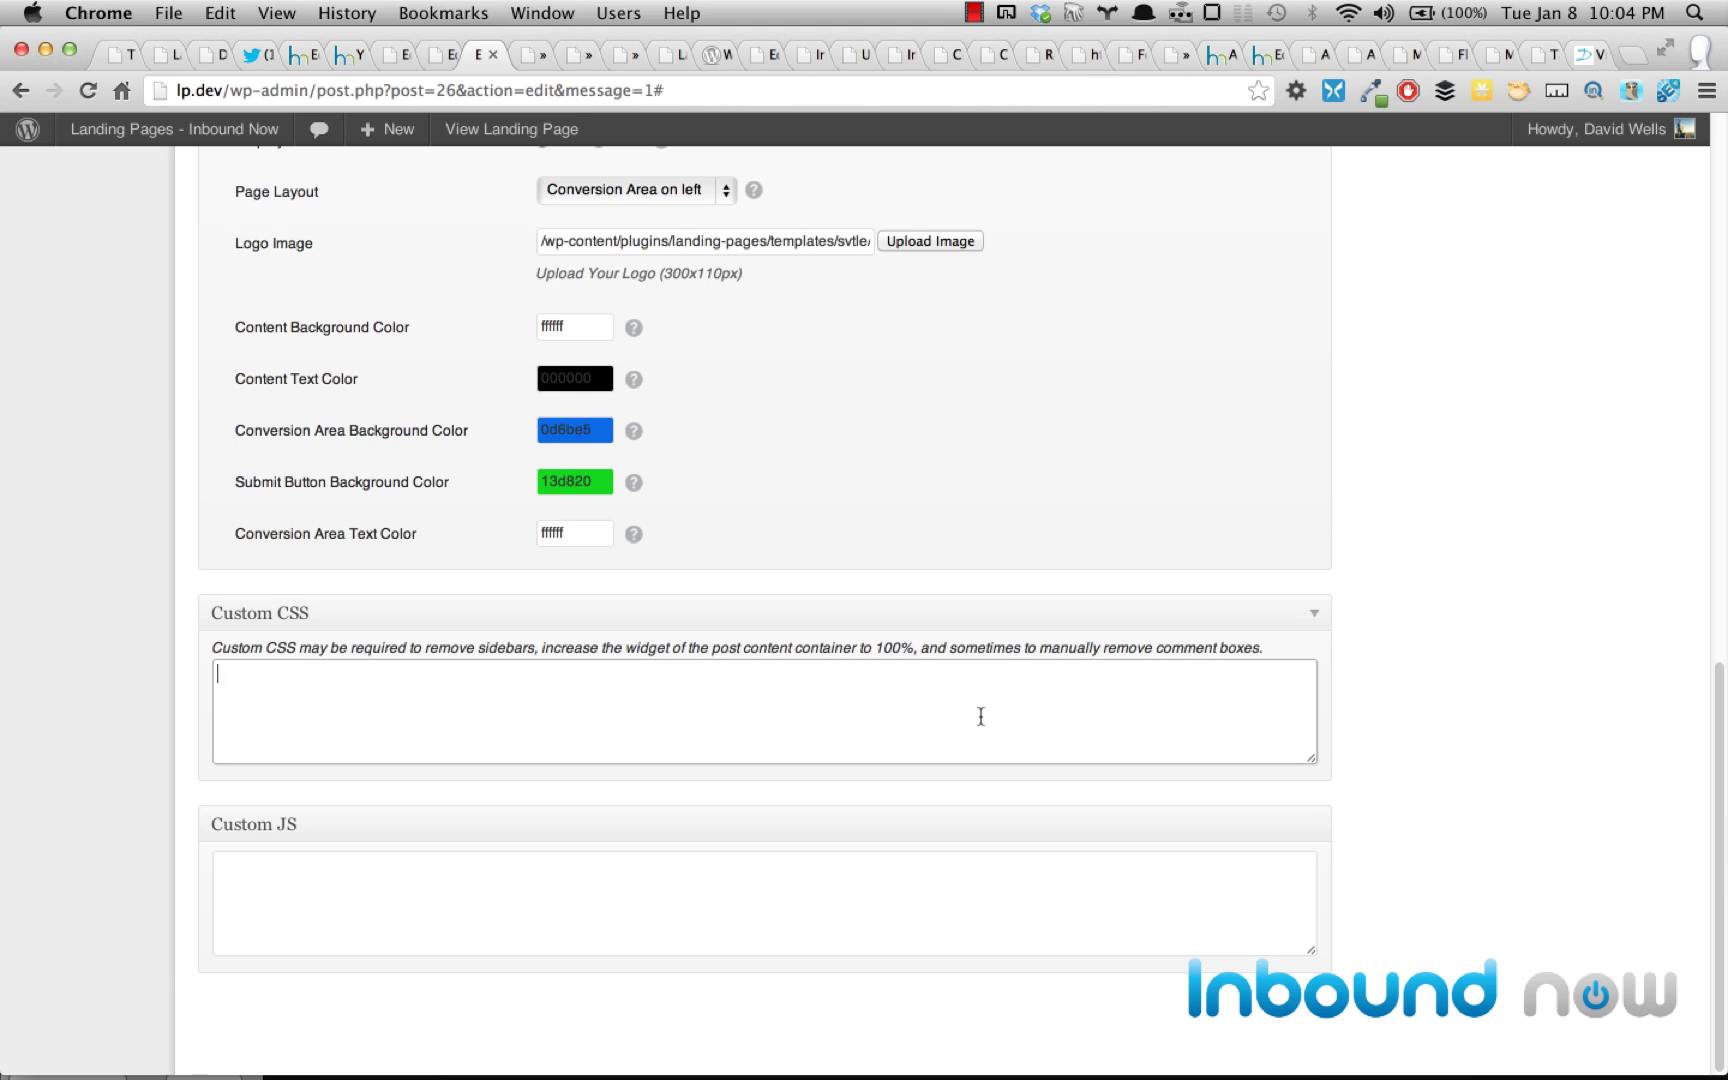
scroll(760, 600, up, 1)
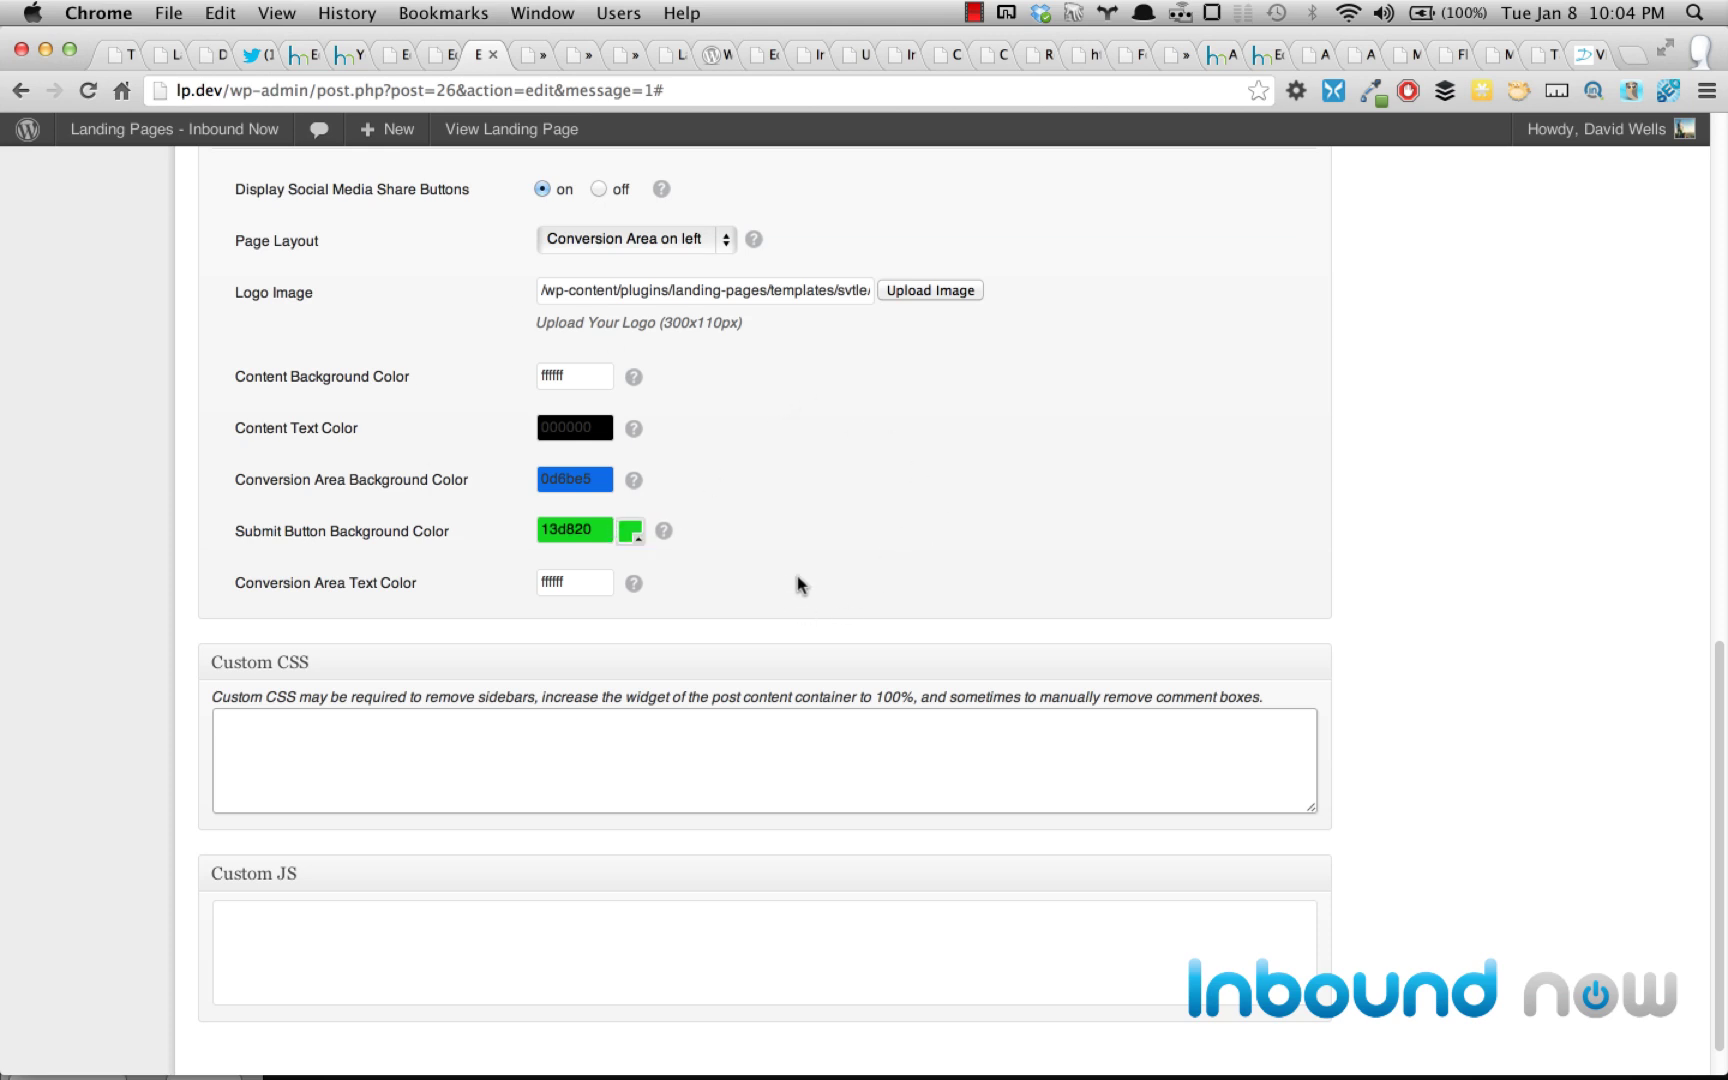
scroll(800, 587, down, 1)
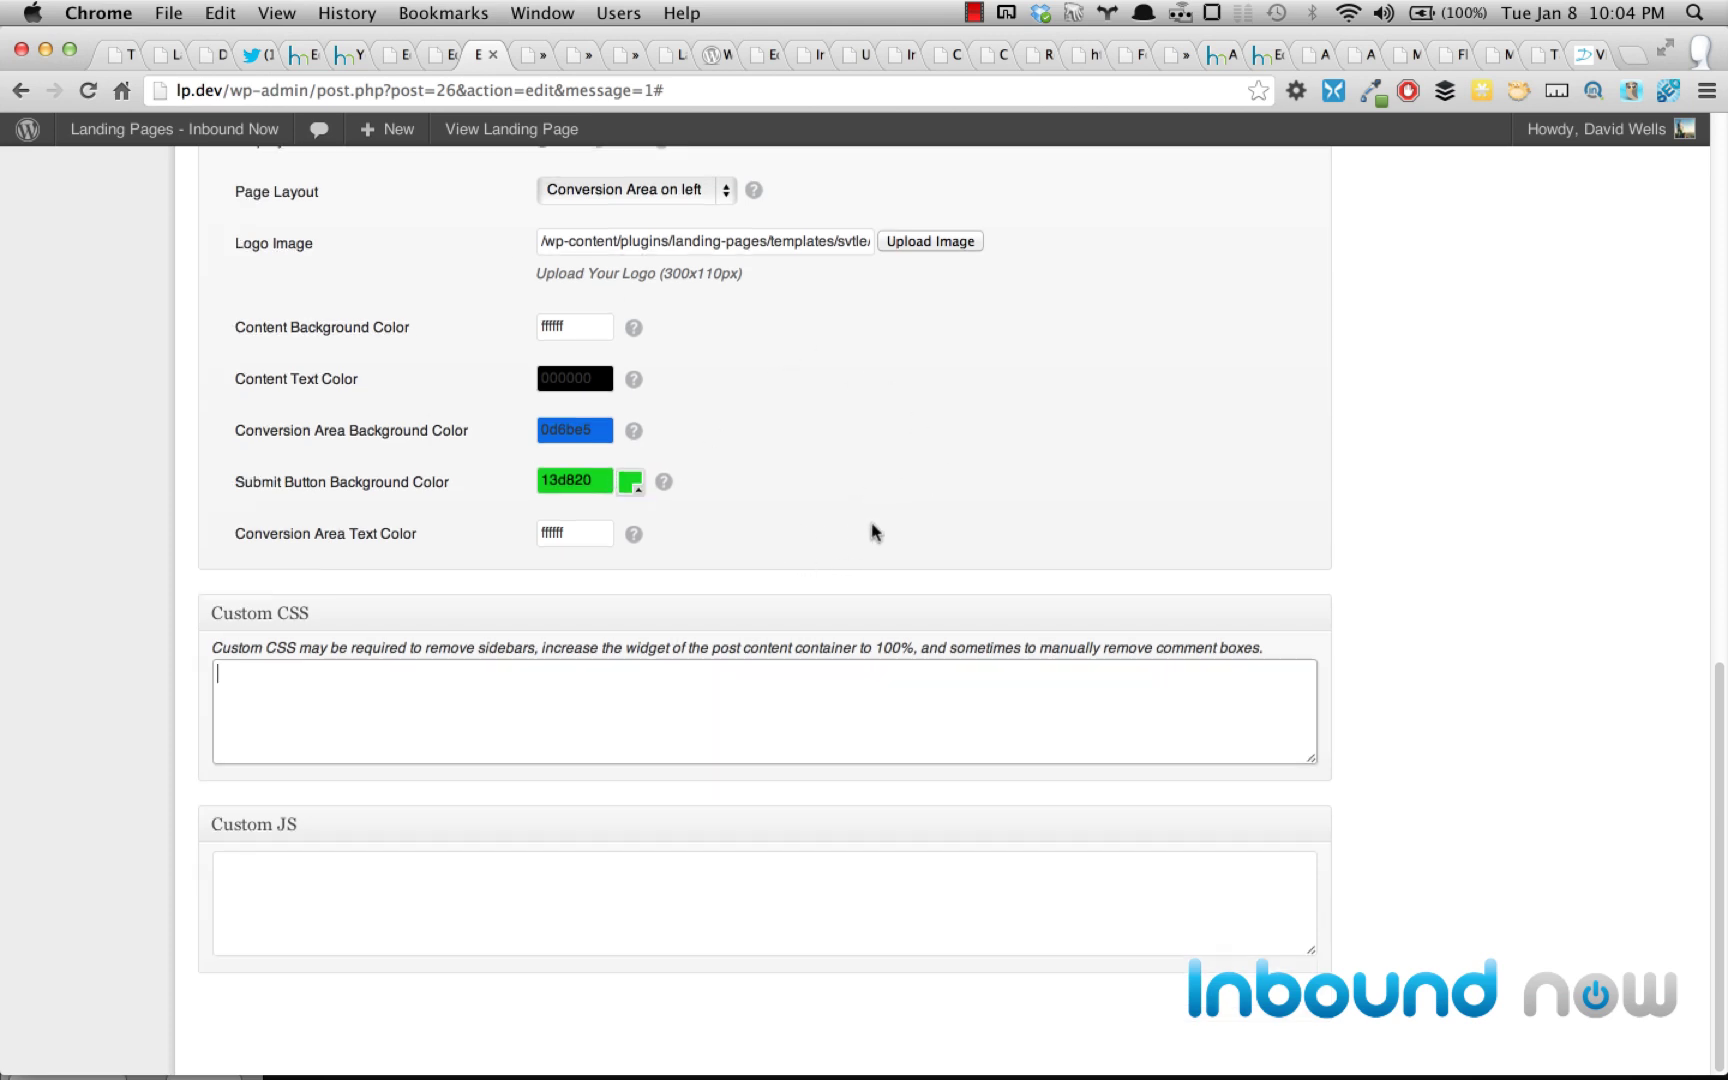
click(560, 893)
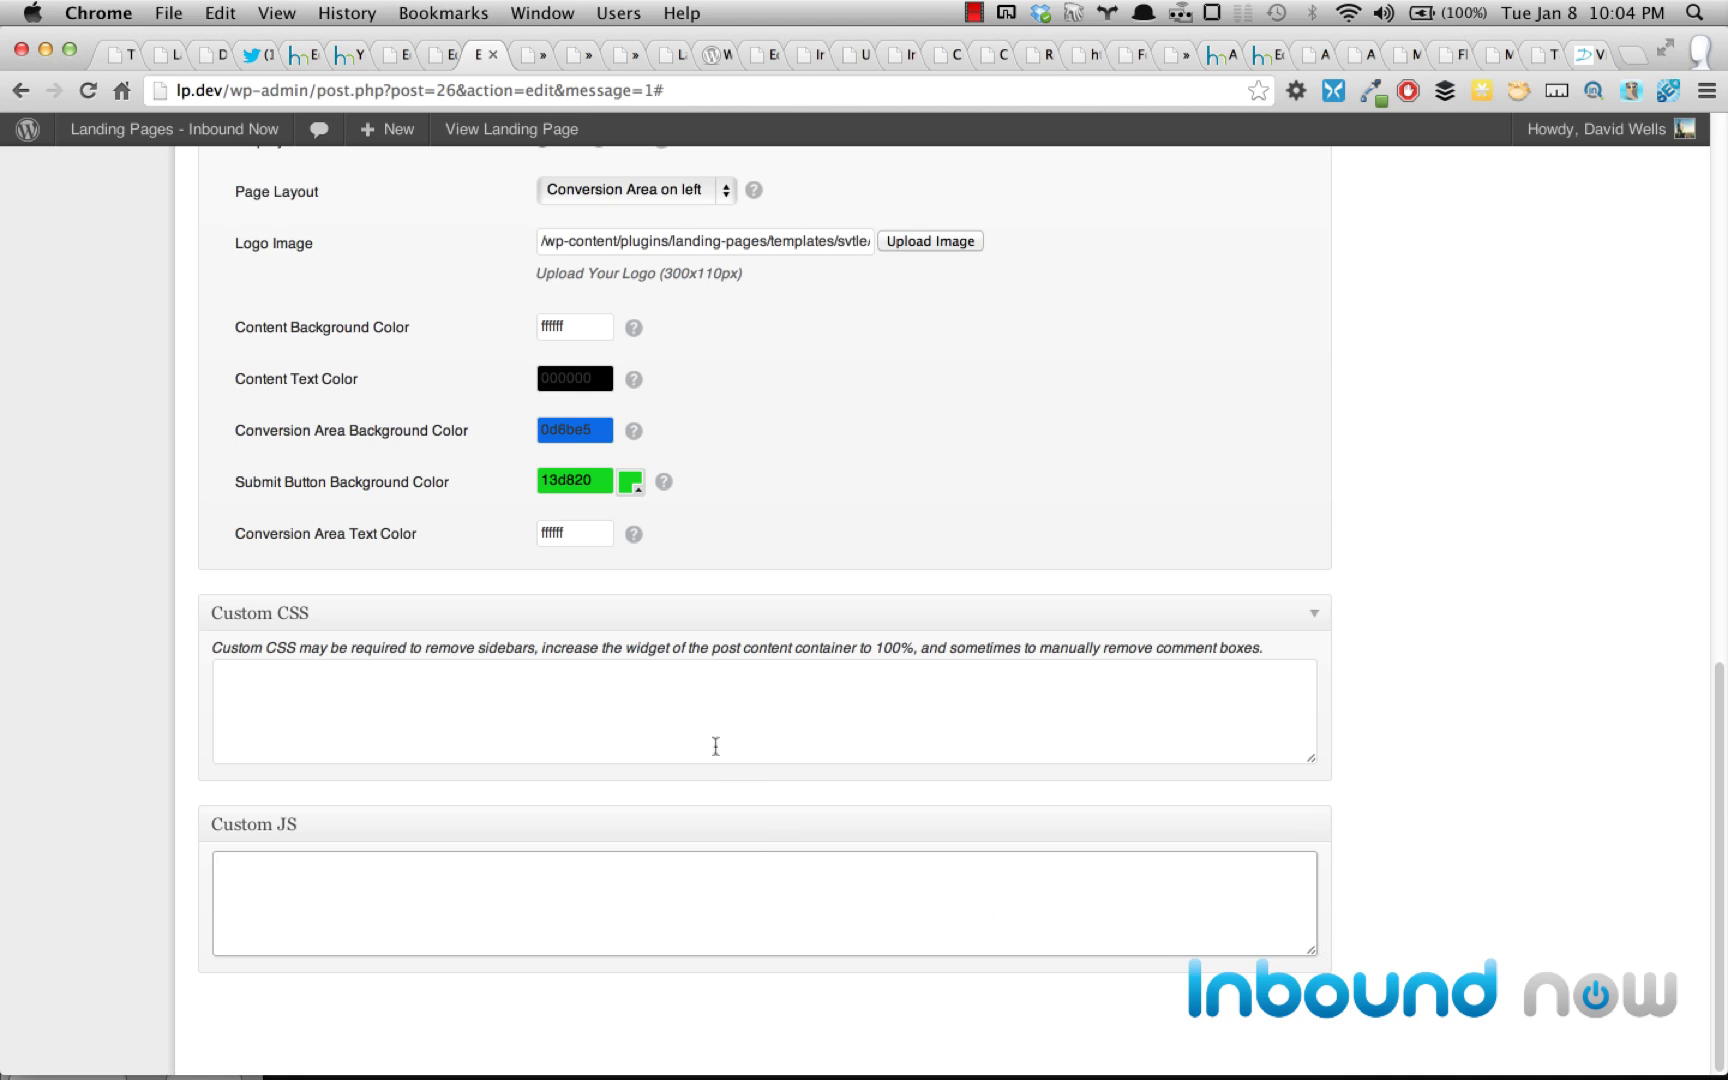
scroll(716, 746, up, 2)
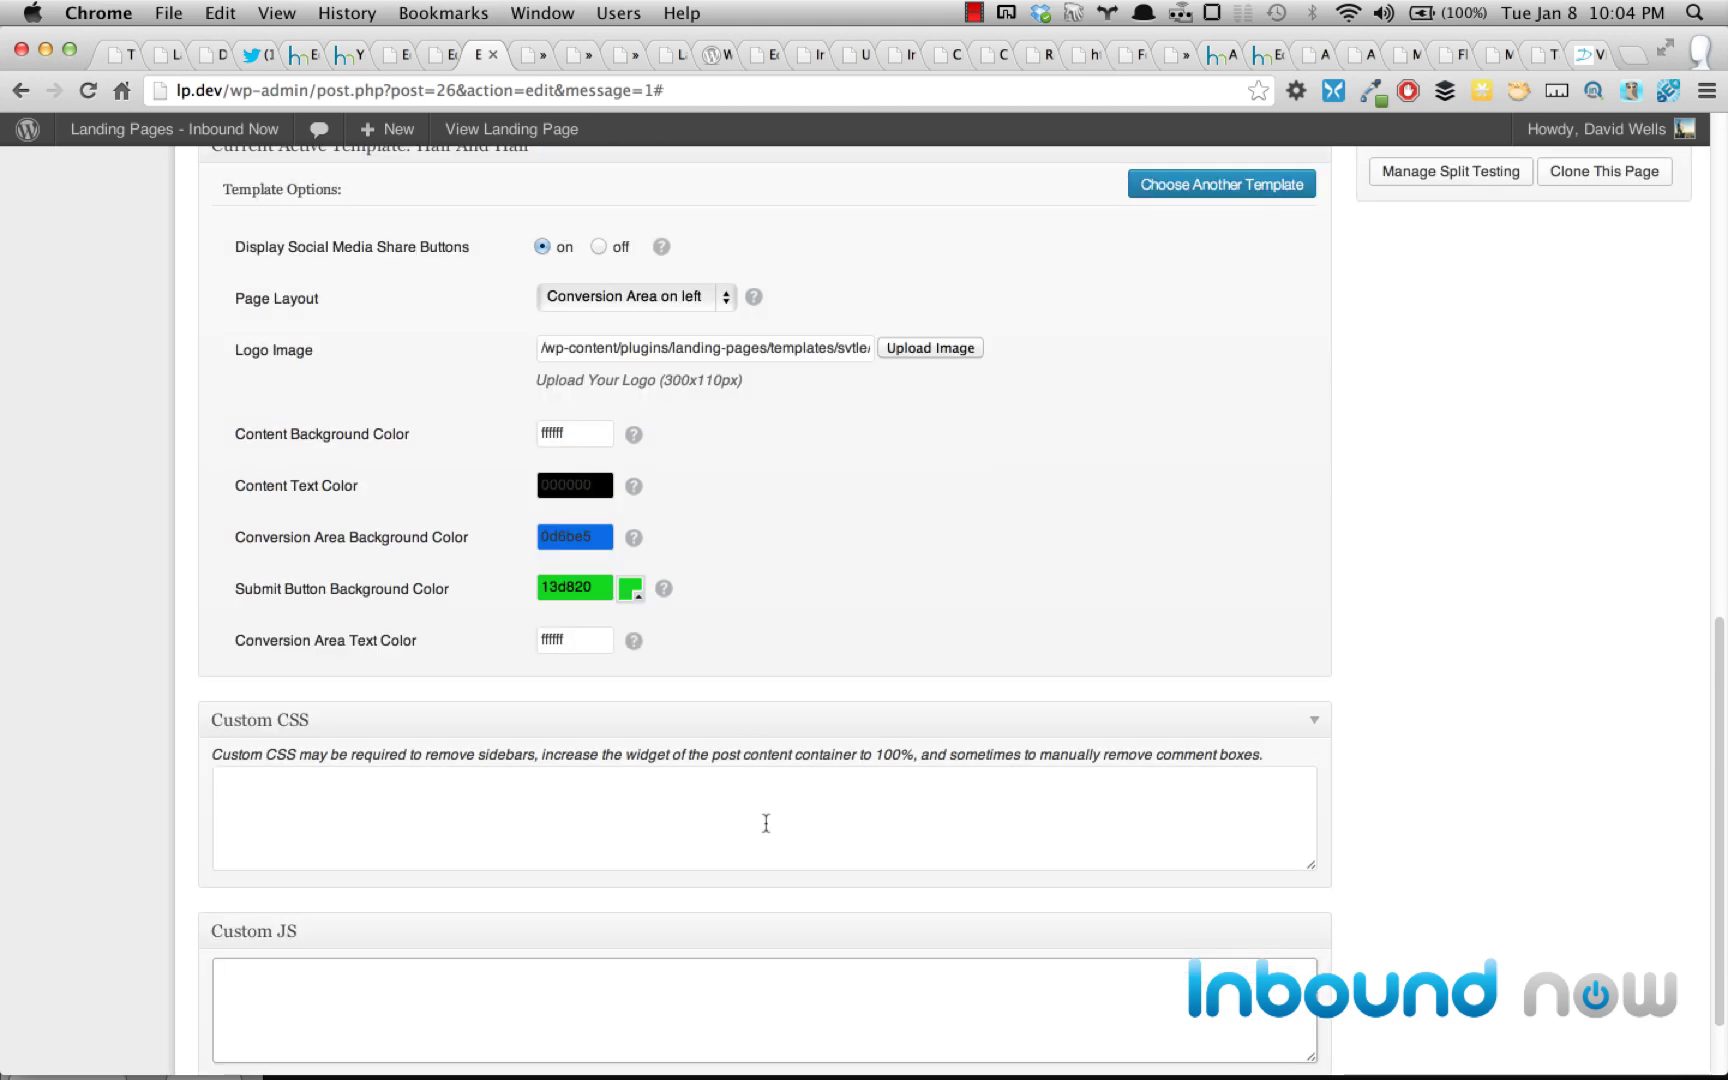
scroll(732, 821, up, 13)
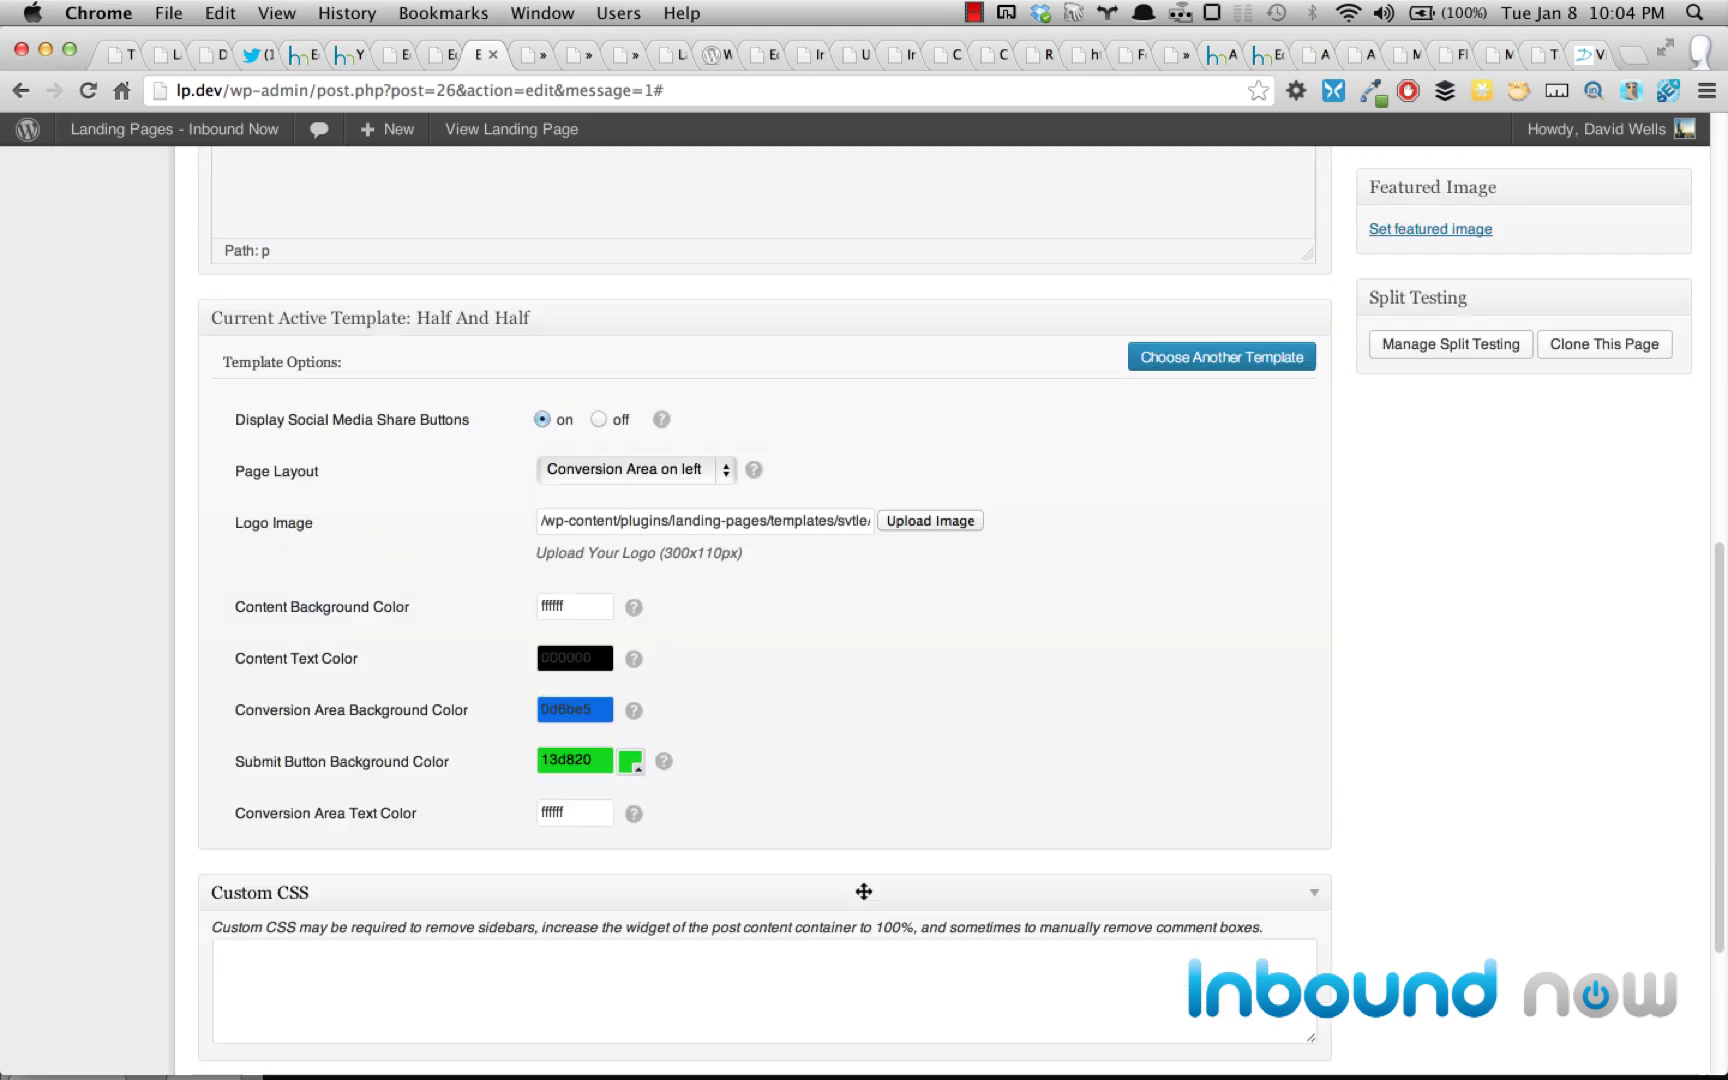
scroll(1072, 814, up, 2)
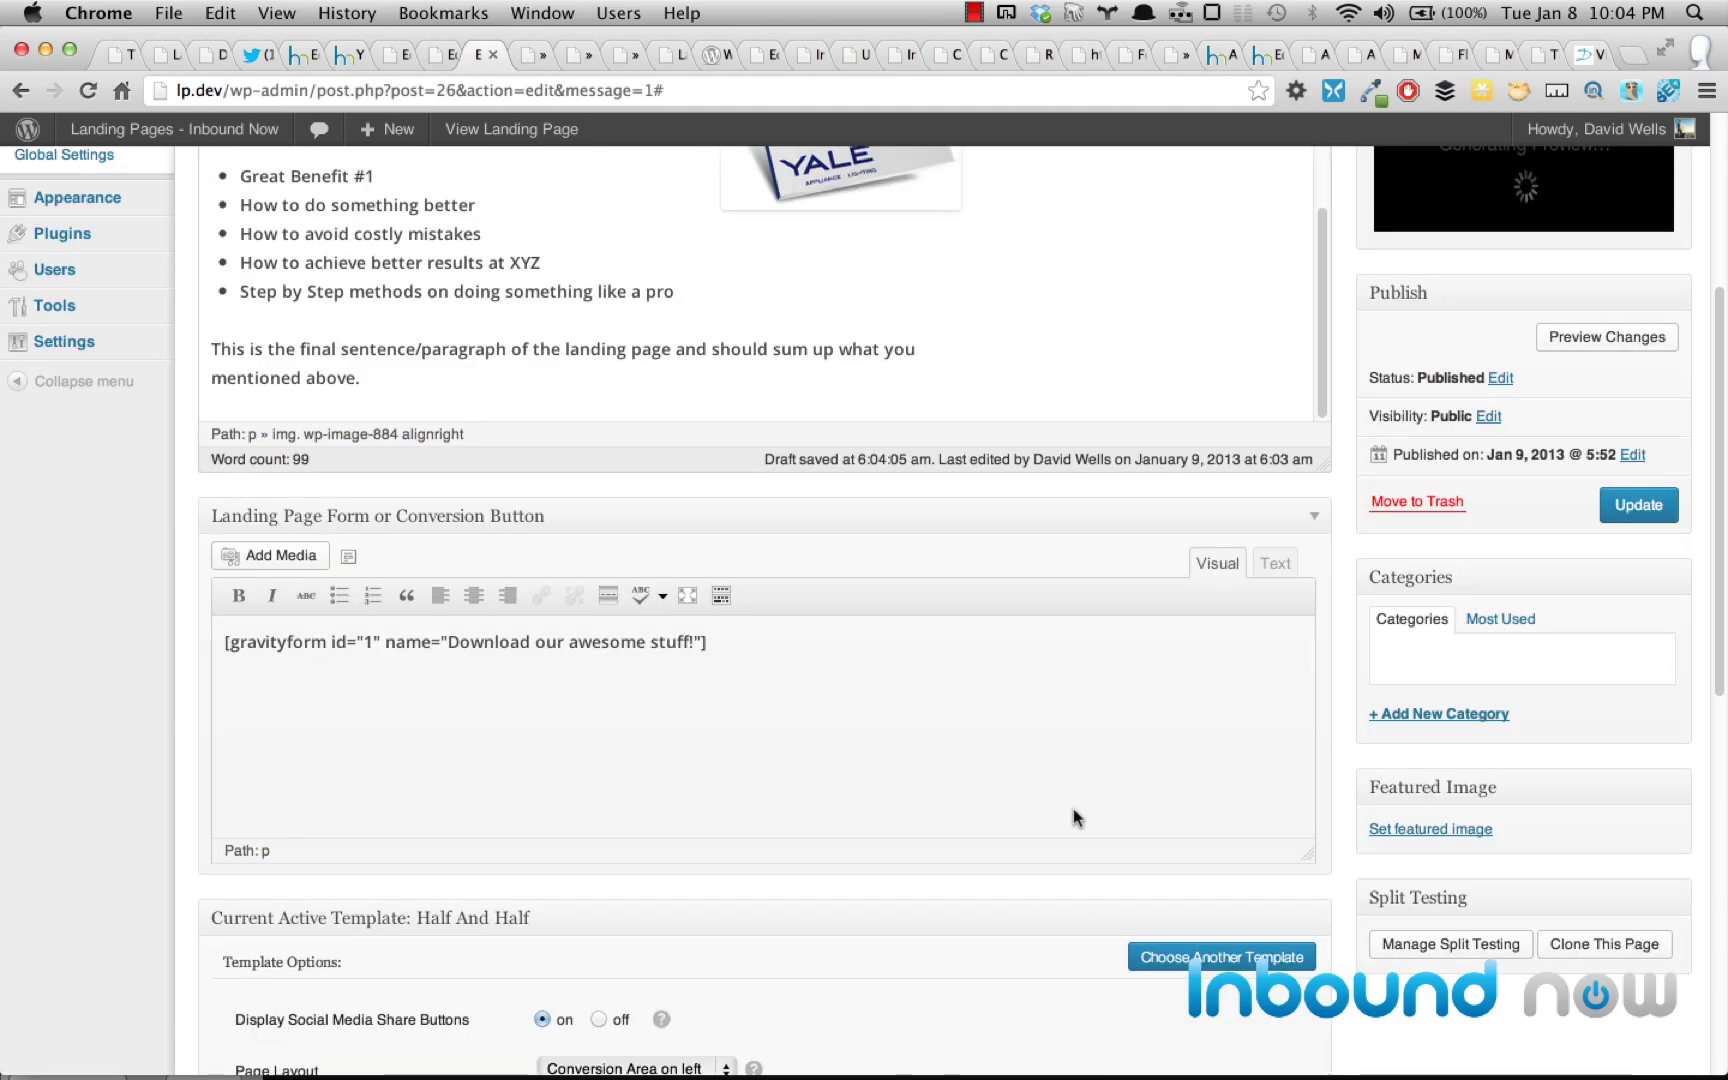
scroll(1295, 721, down, 5)
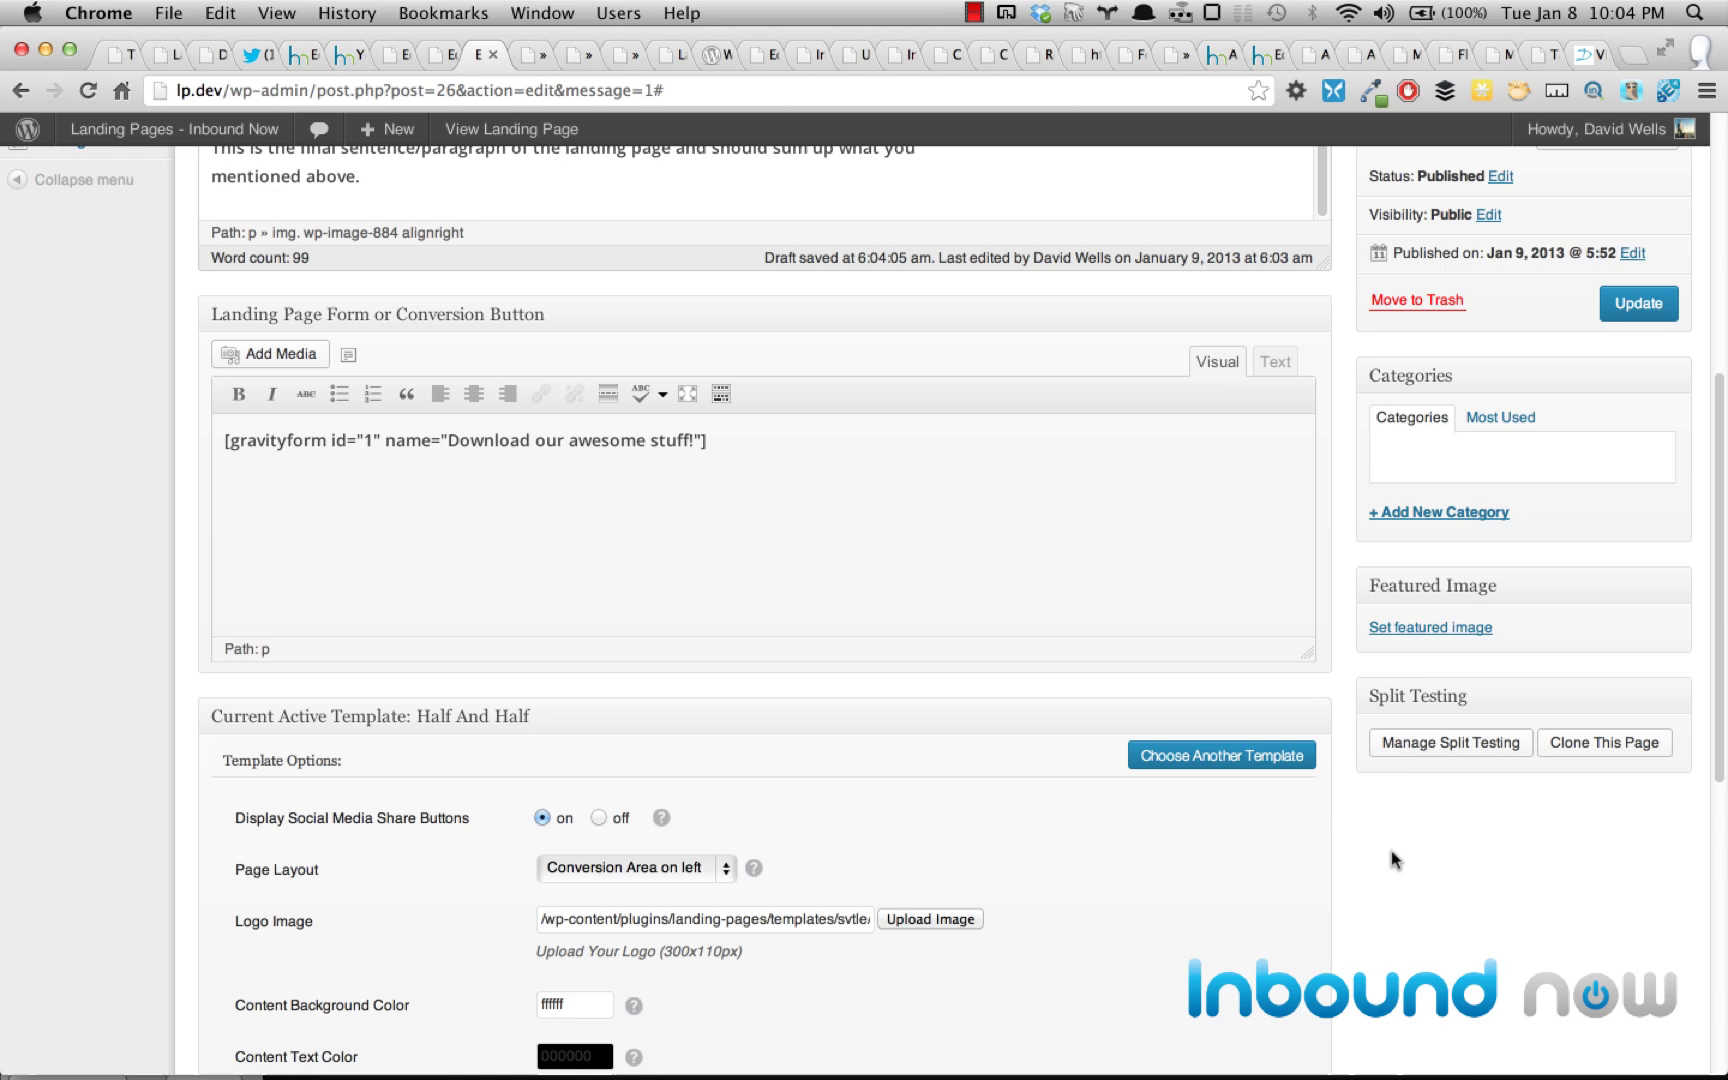
scroll(1360, 865, up, 9)
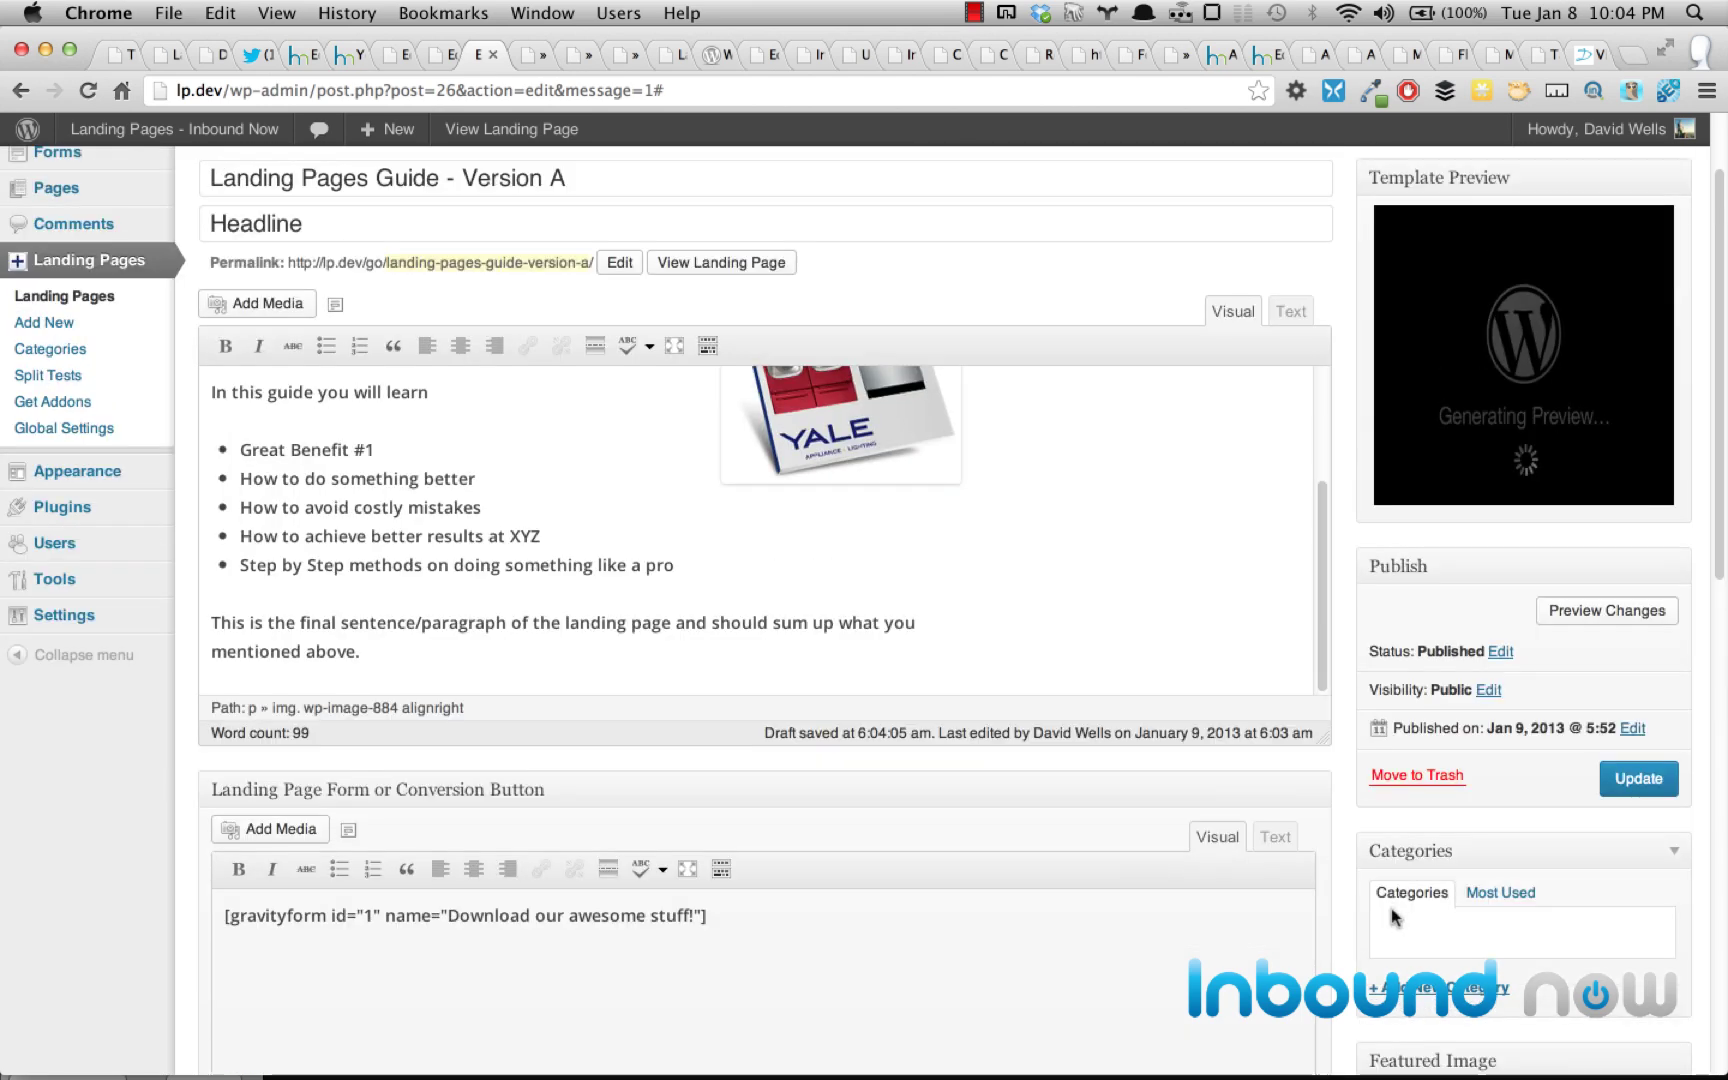
scroll(1380, 900, up, 3)
scroll(1362, 886, down, 5)
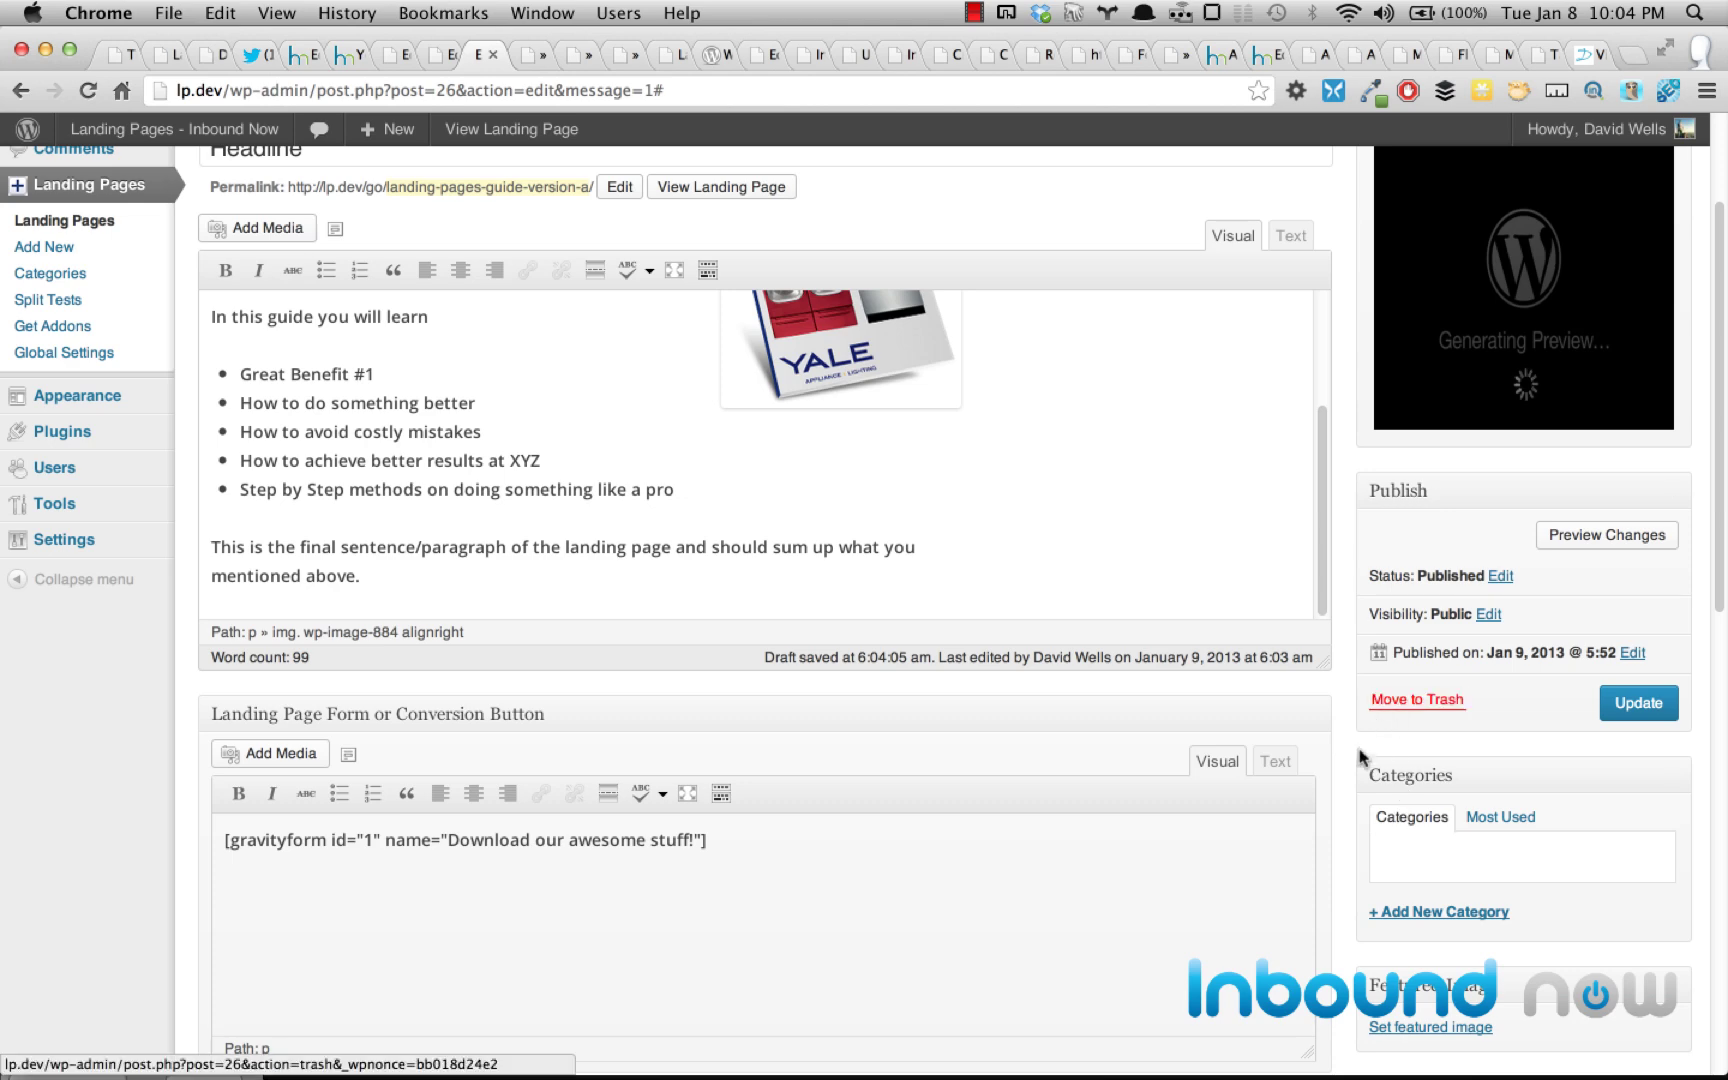
scroll(1355, 770, down, 3)
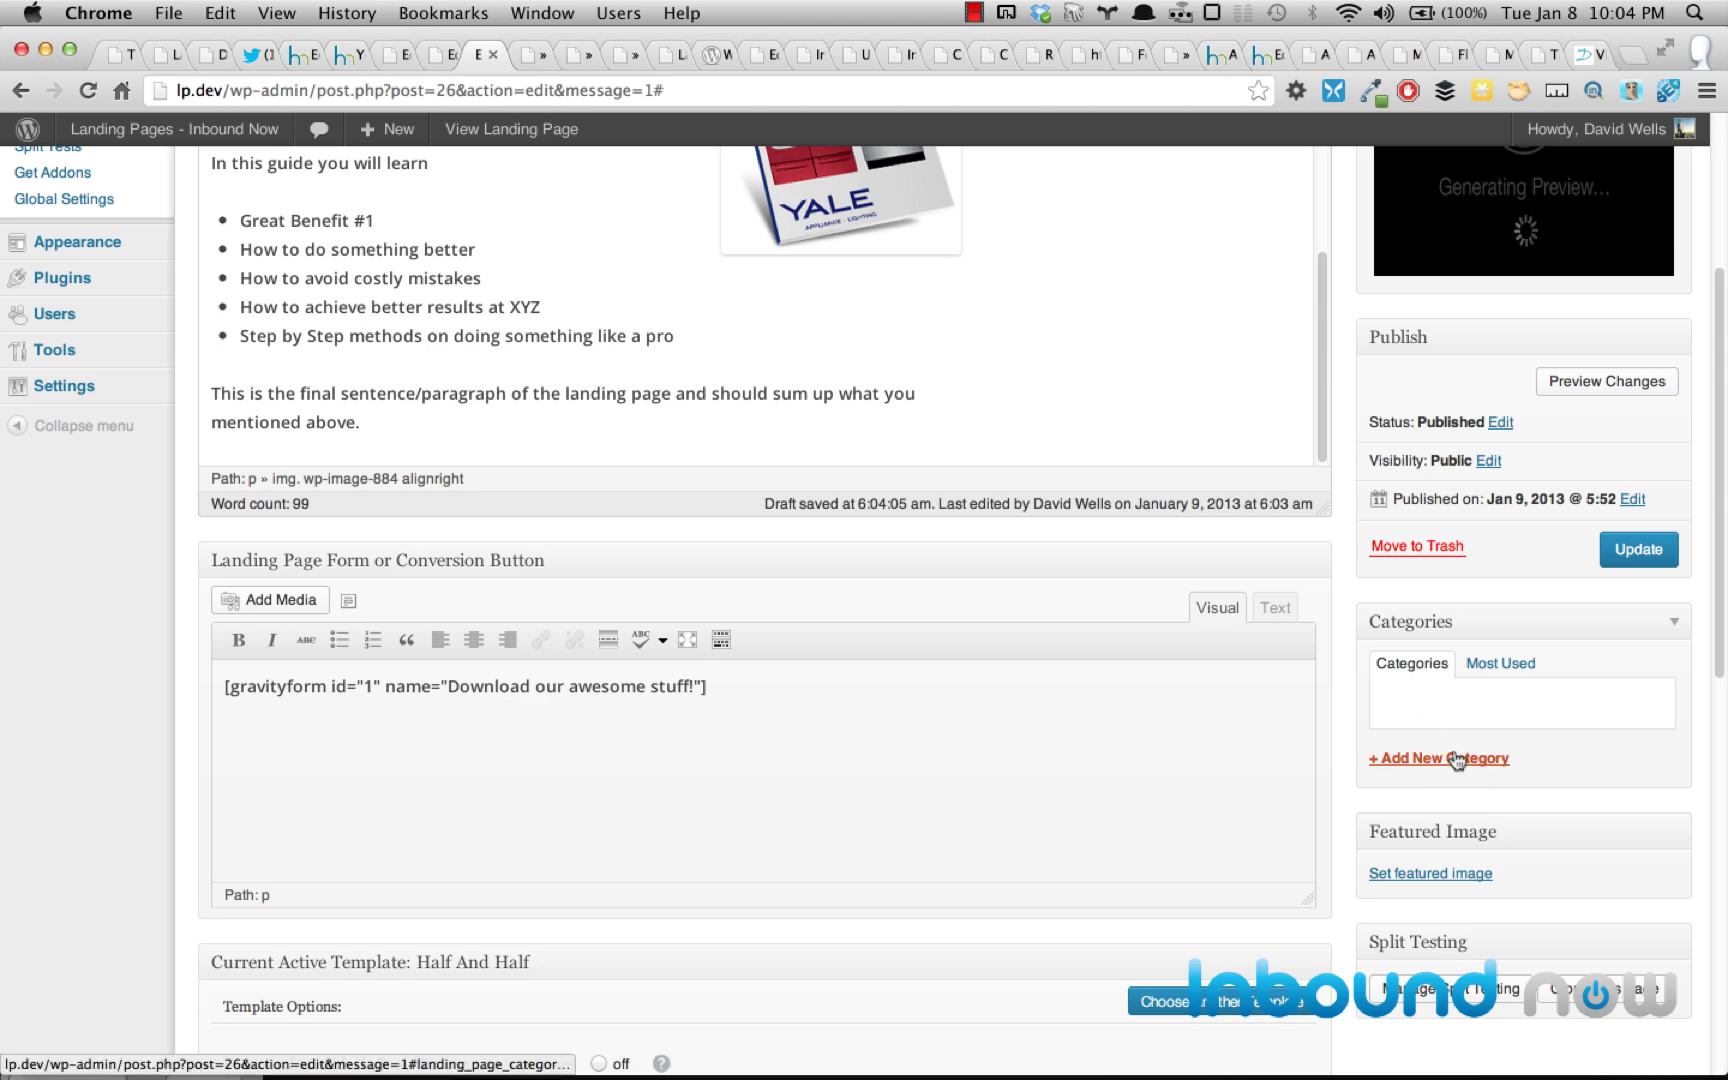
scroll(760, 600, up, 10)
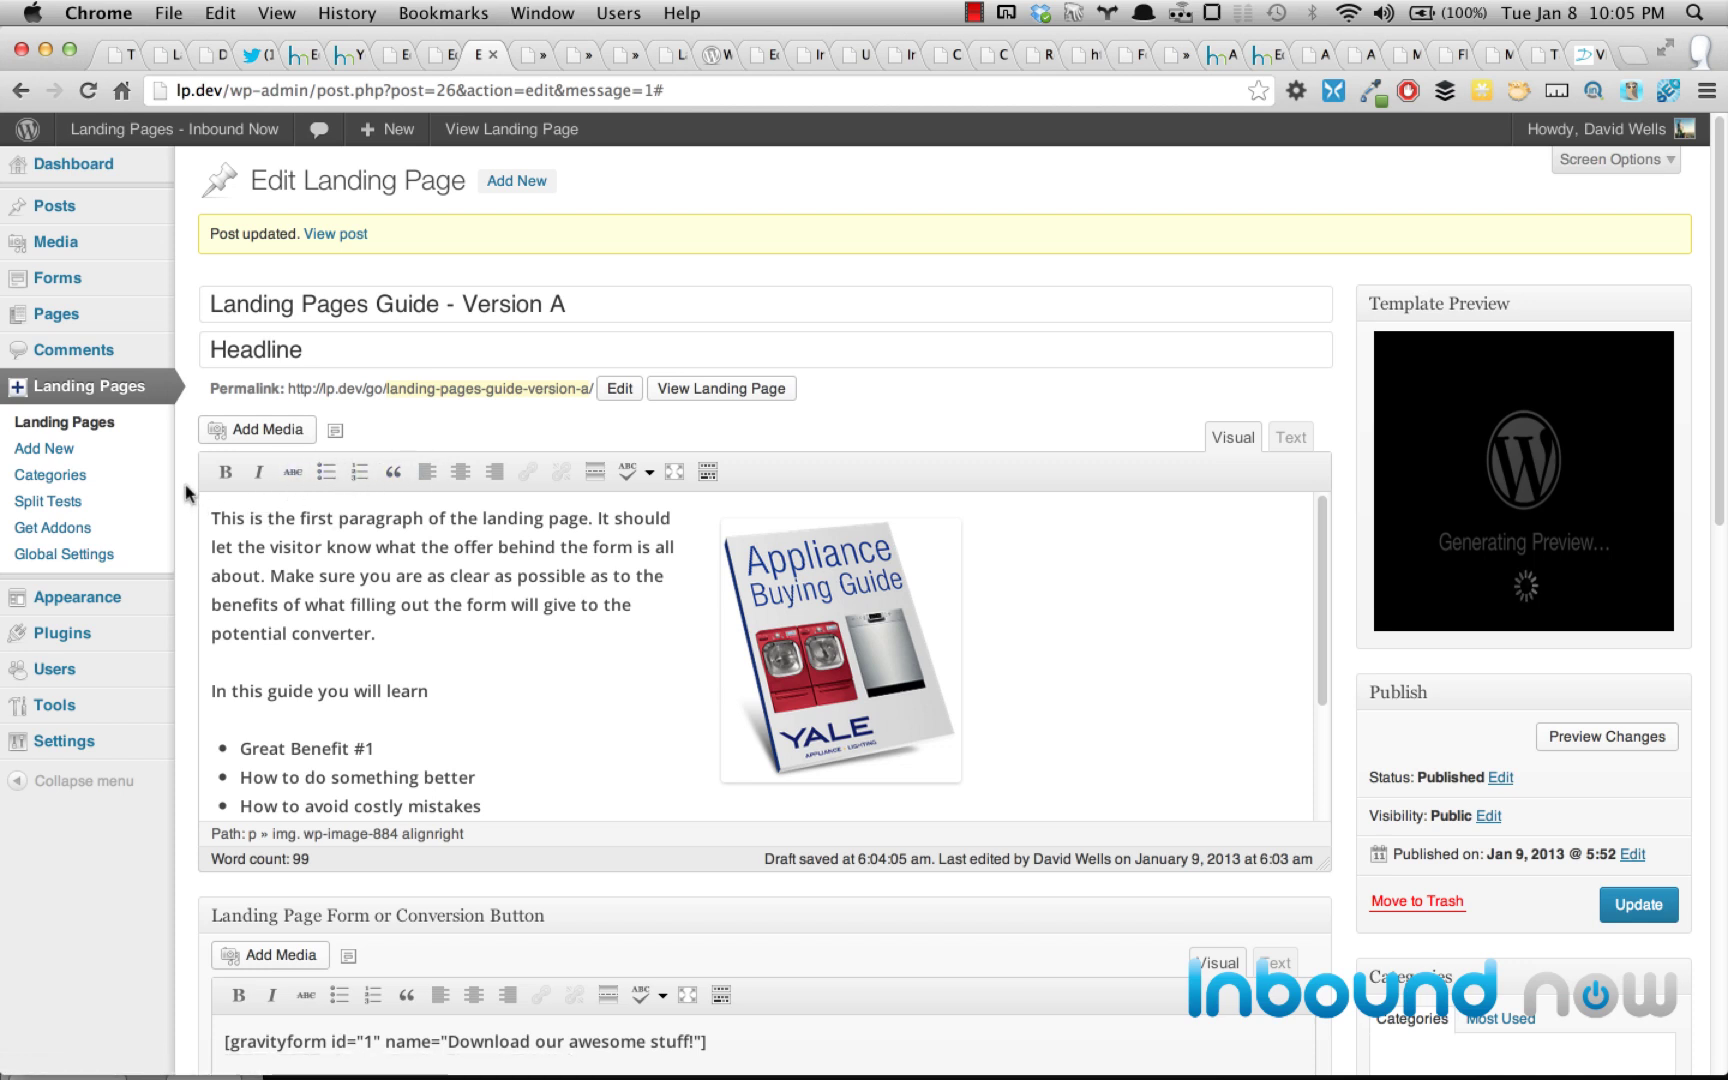
- Browse the Get Addons store, then return to the Landing Pages list showing Version A
click(60, 450)
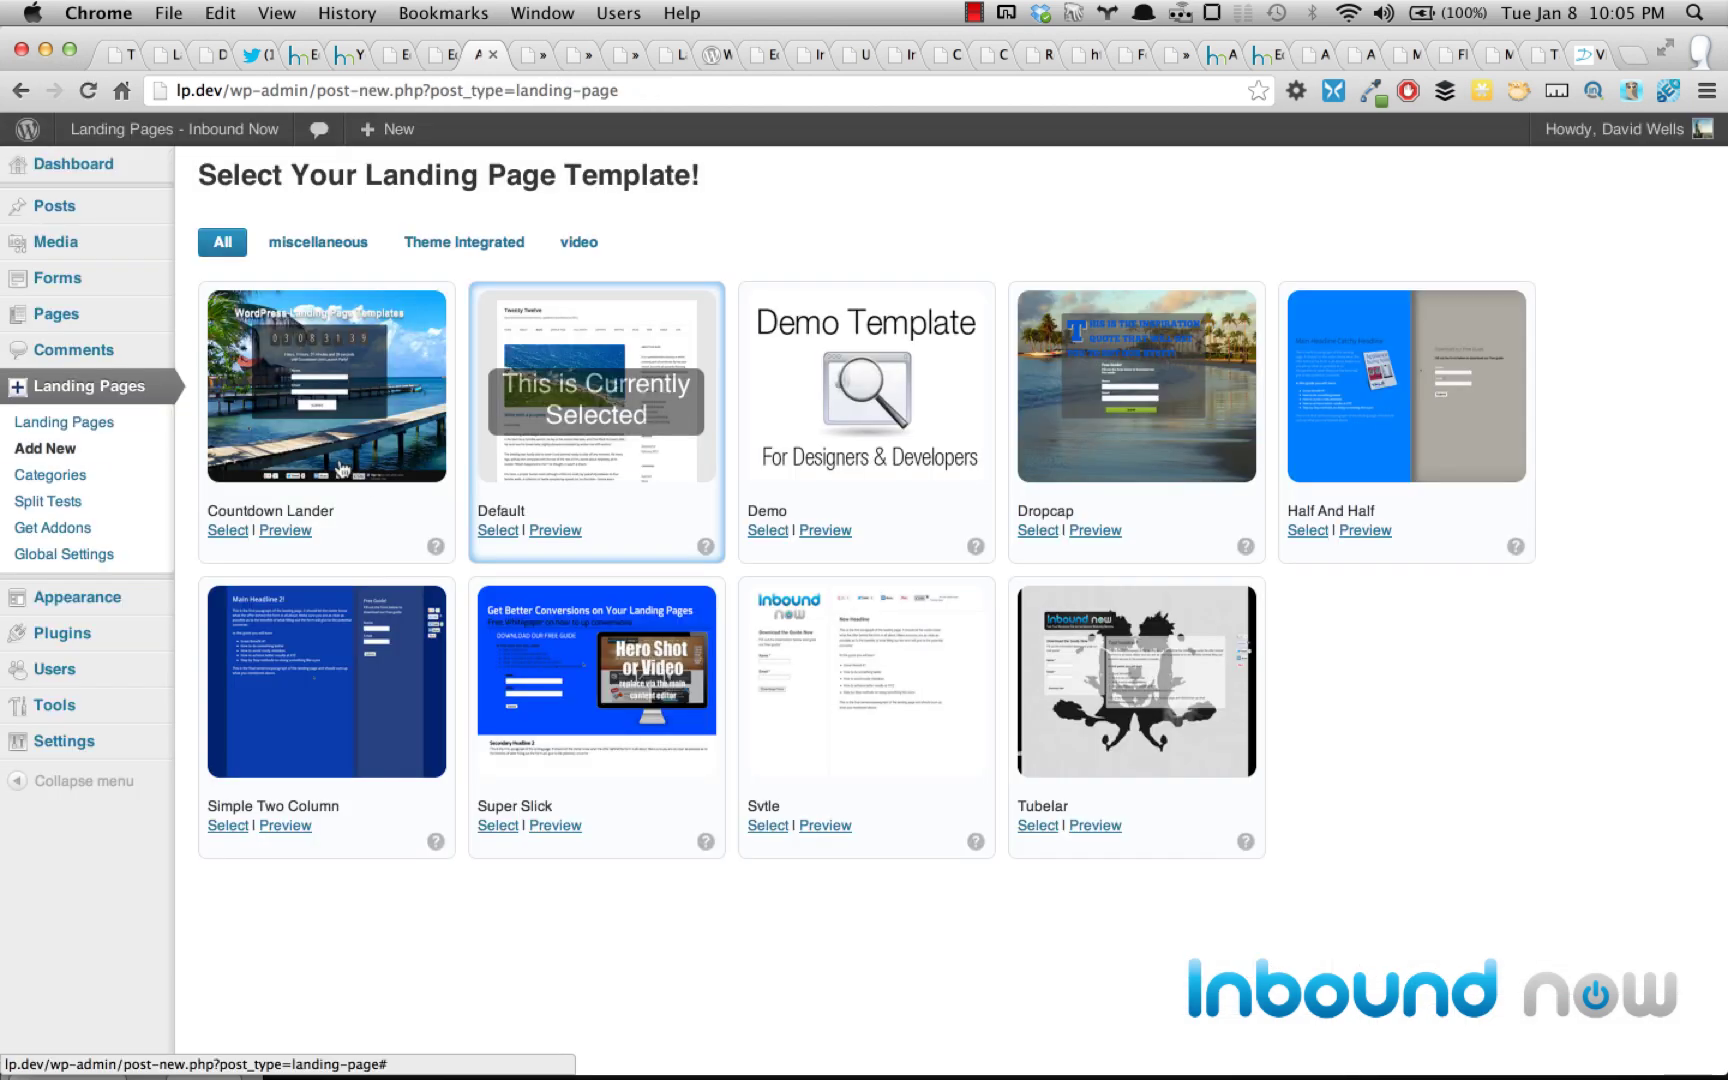
click(73, 531)
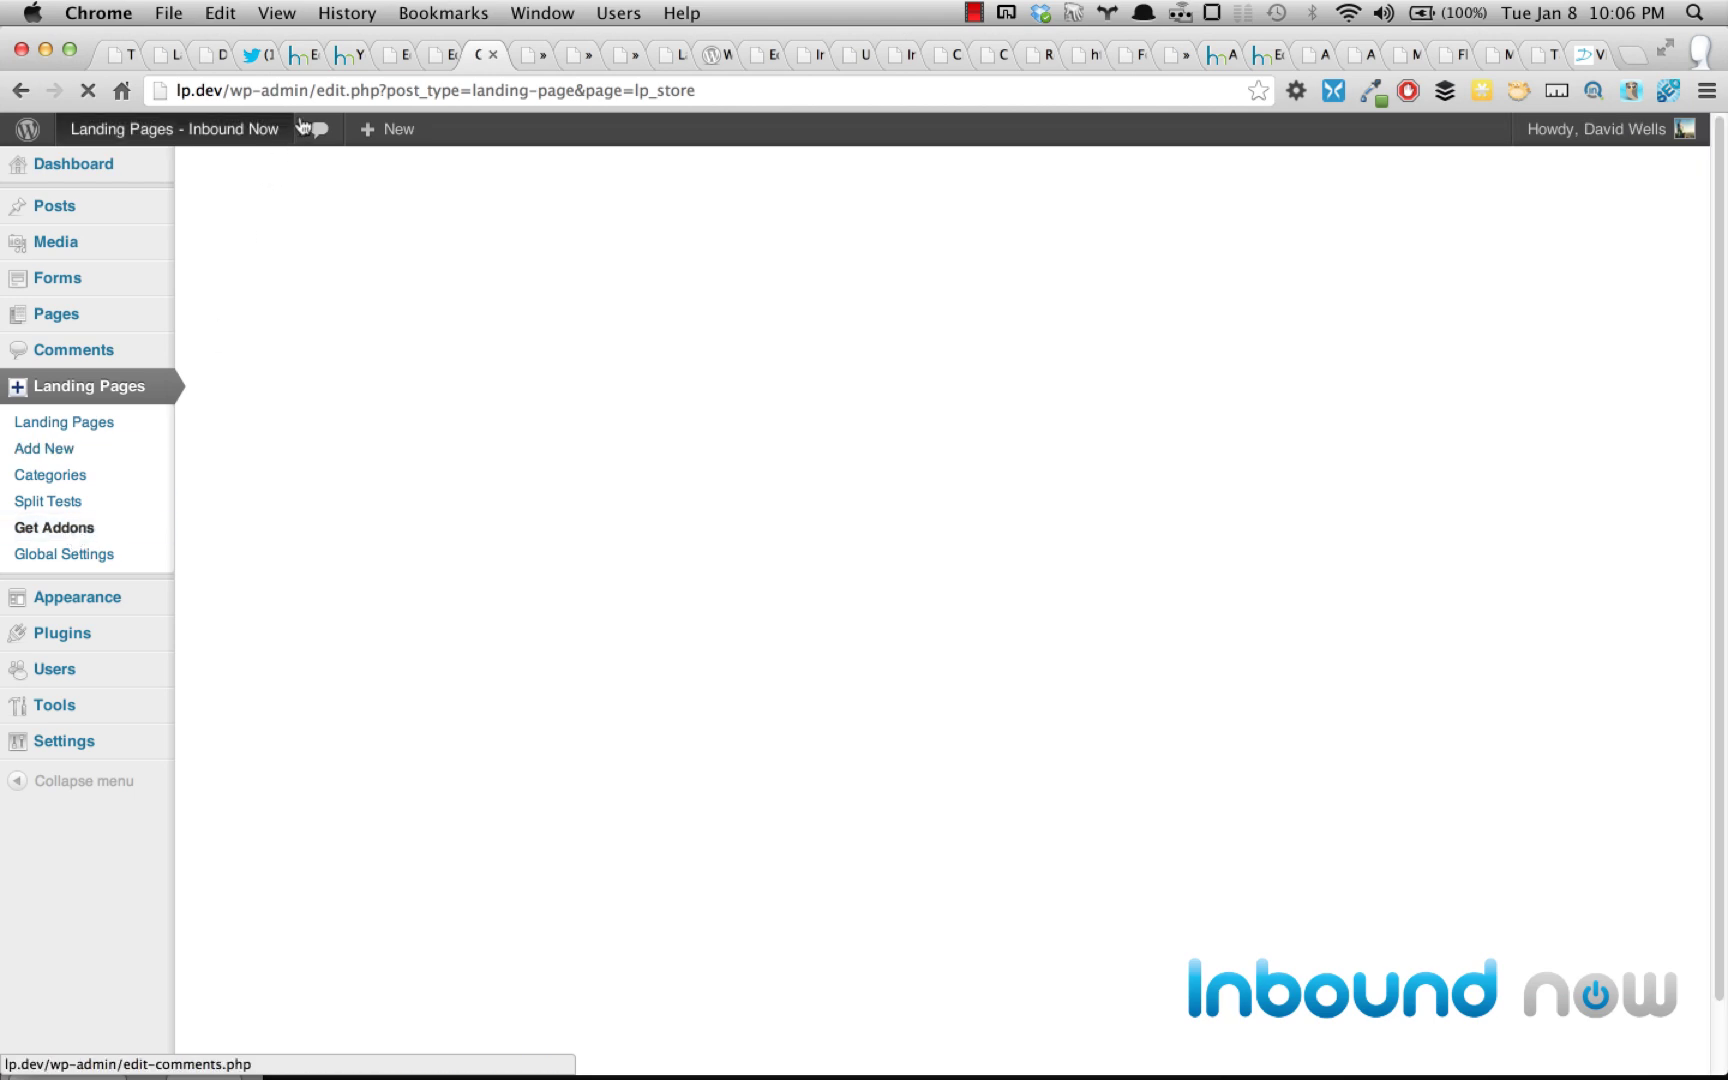
scroll(1158, 588, down, 3)
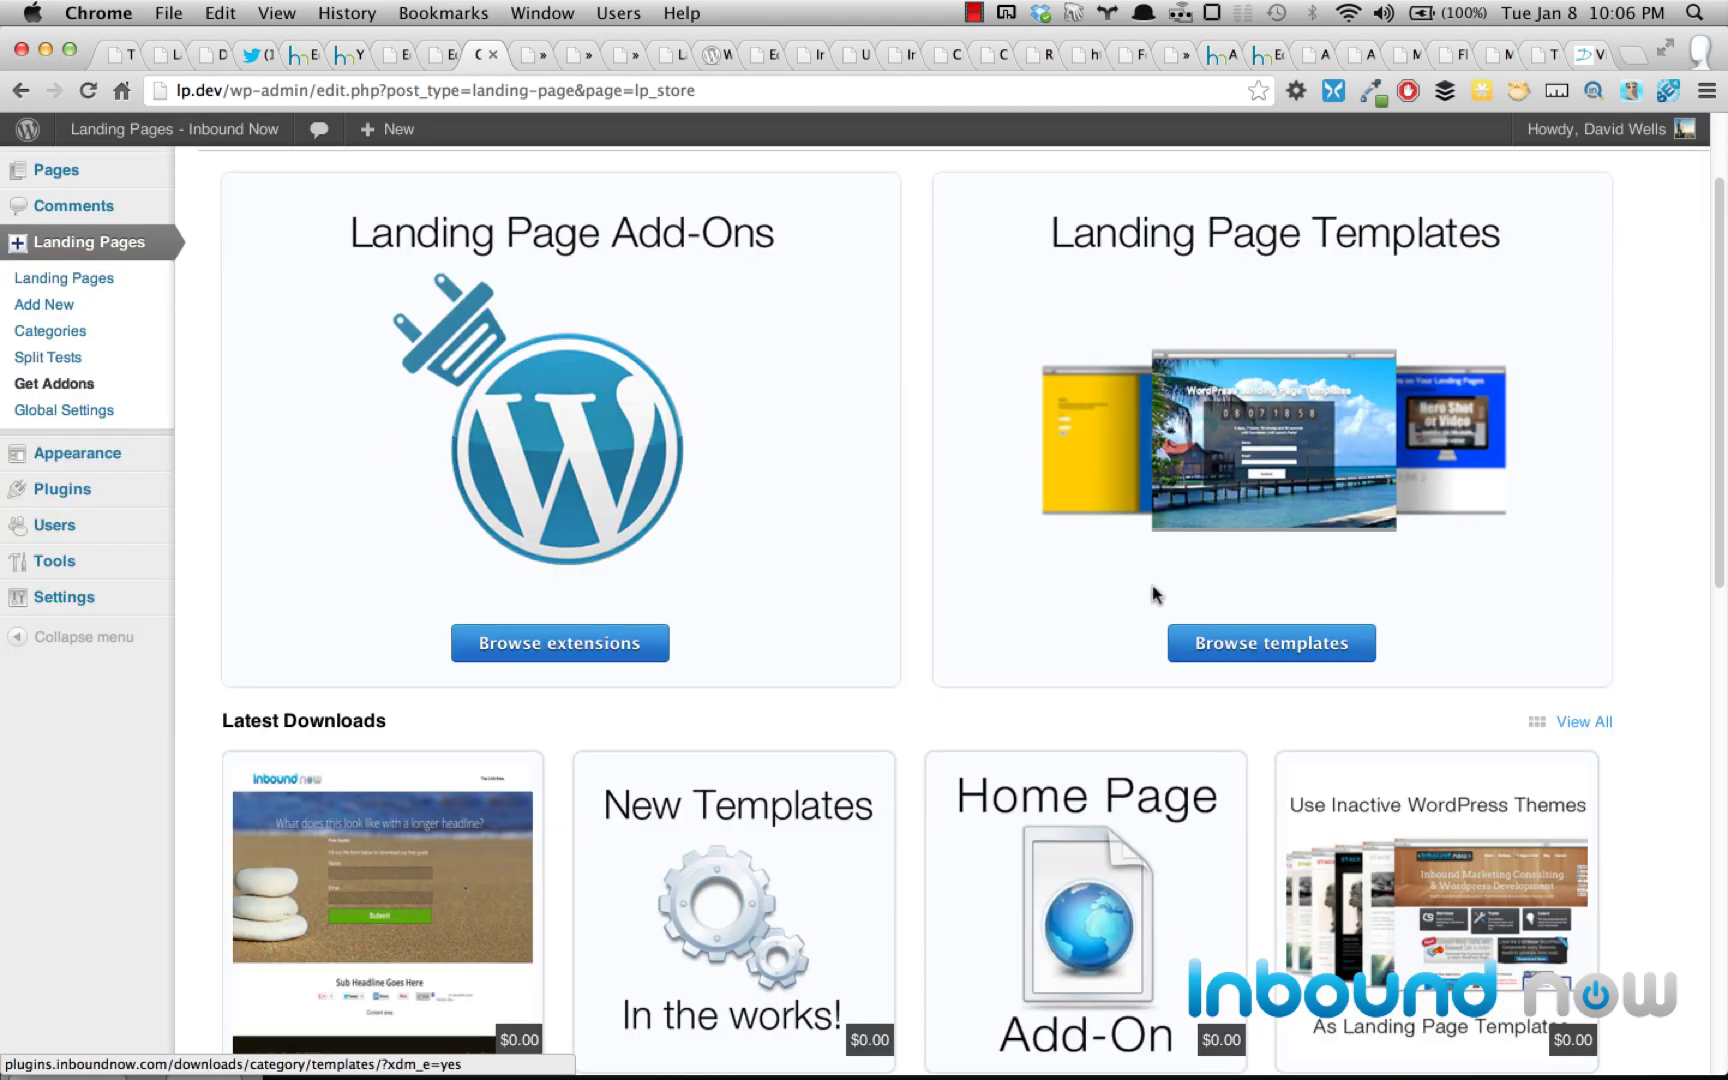
scroll(1155, 594, down, 5)
scroll(1057, 559, up, 8)
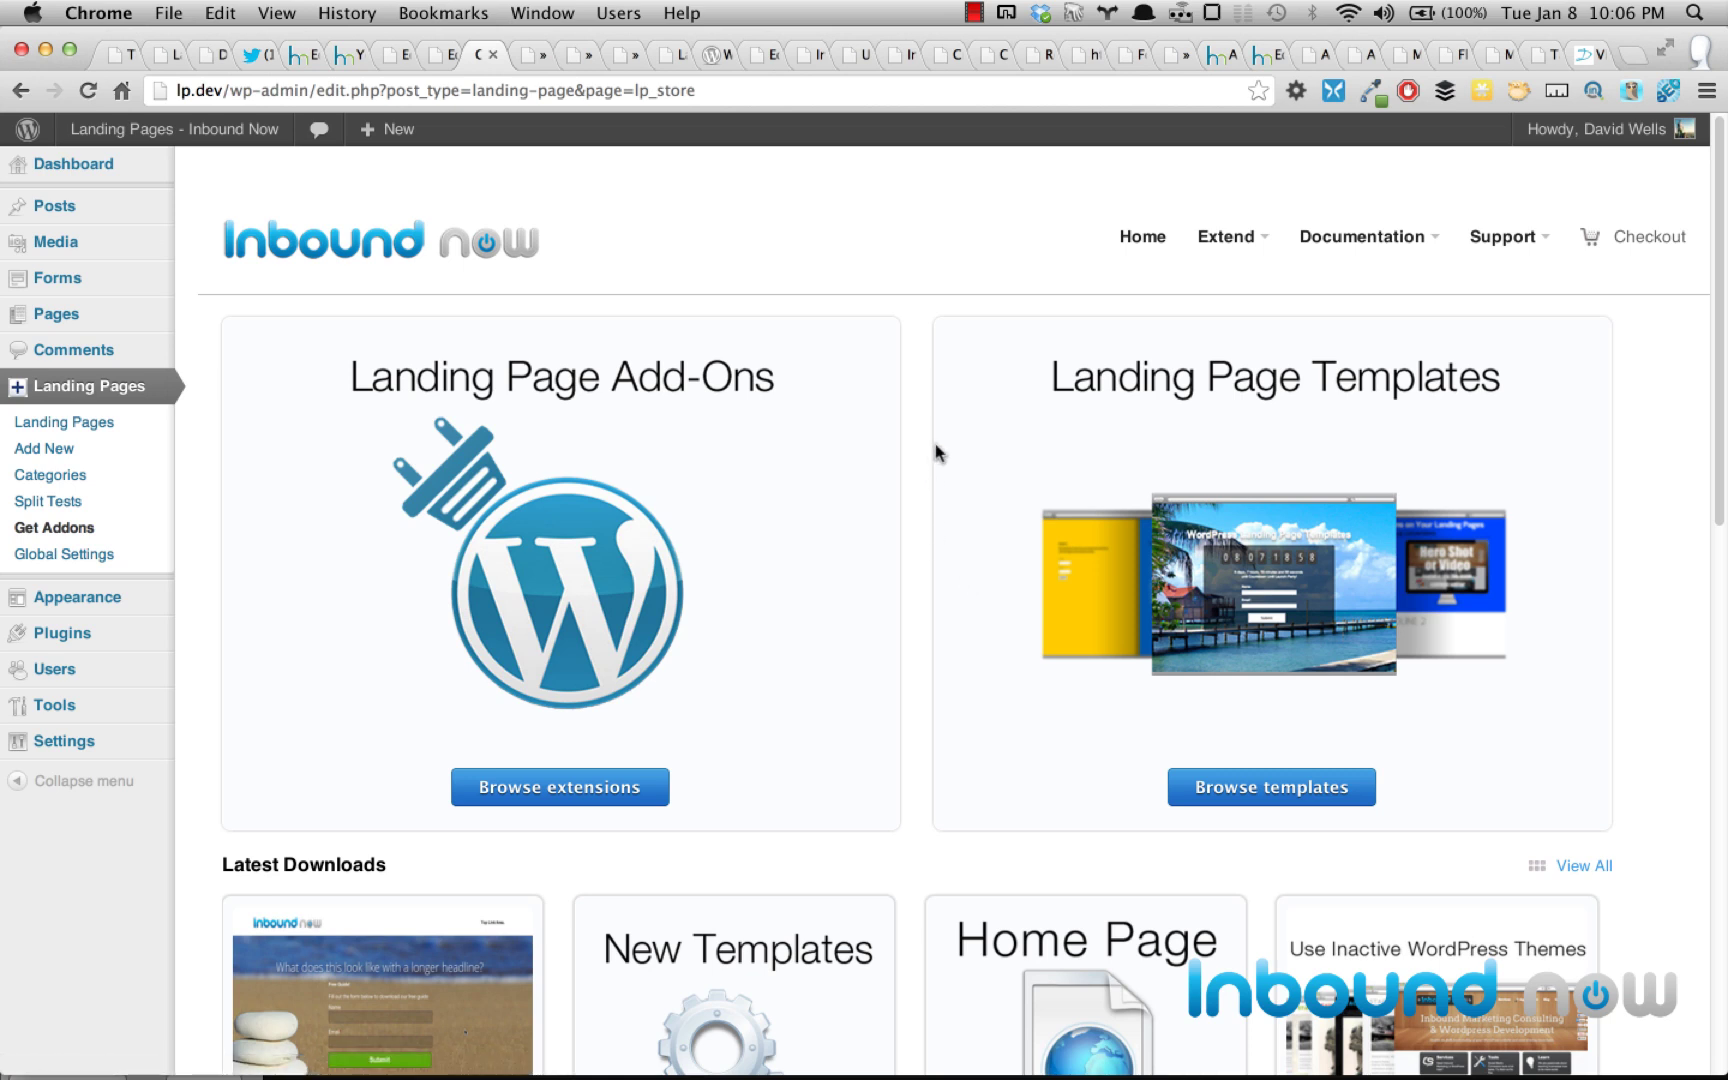
click(60, 428)
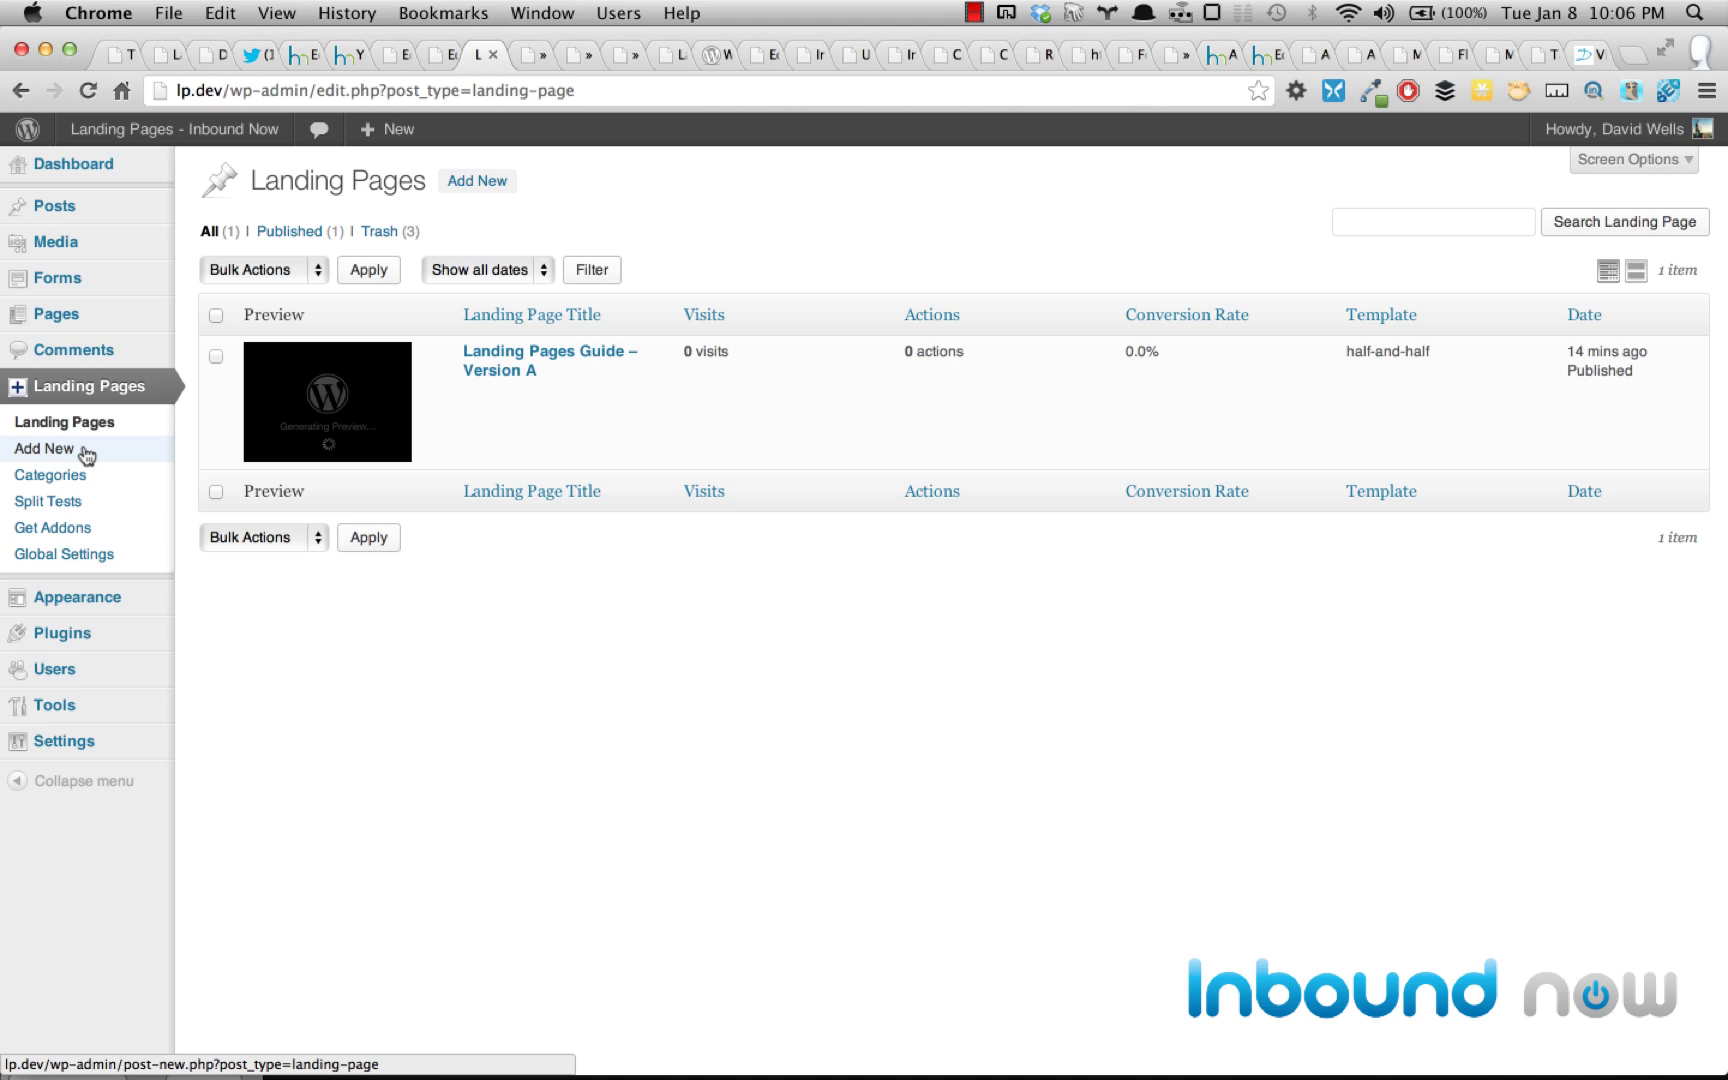
- Use Landing Pages > Add New to bring up the Select Your Landing Page Template gallery
click(84, 450)
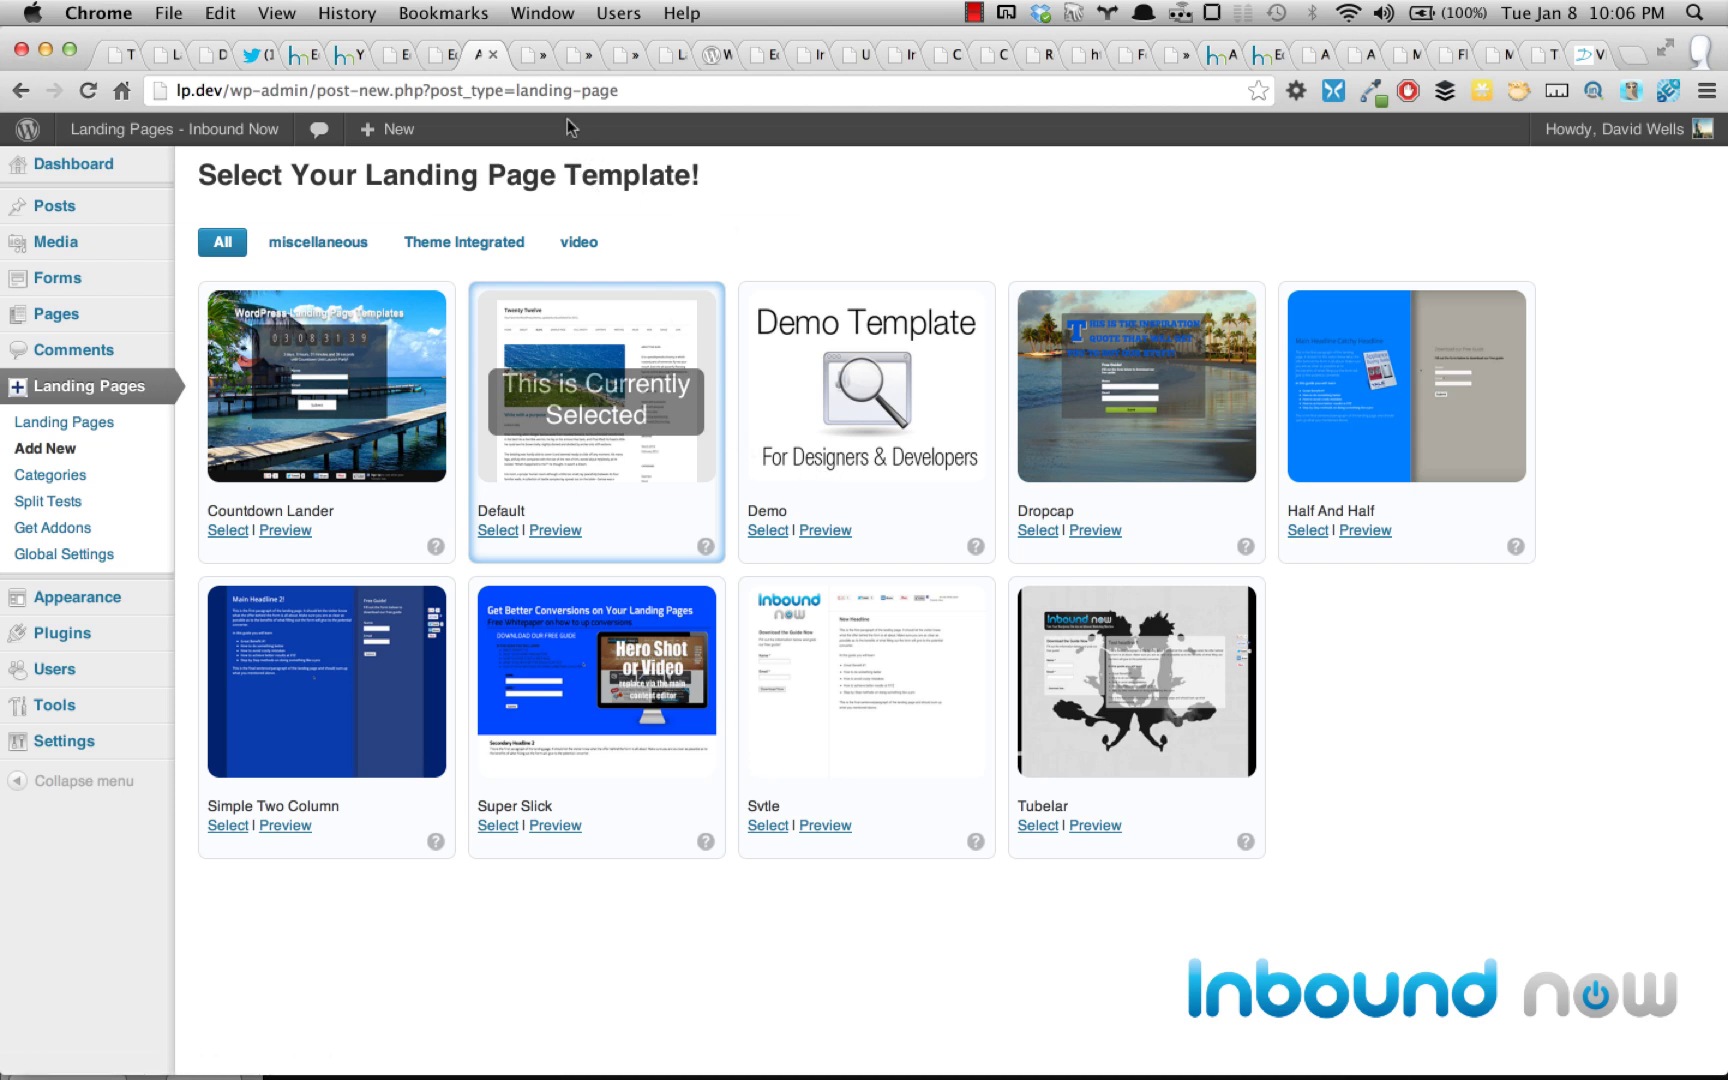
- Go to plugins.inboundnow.com and open the Documentation > Developer Docs page
click(458, 86)
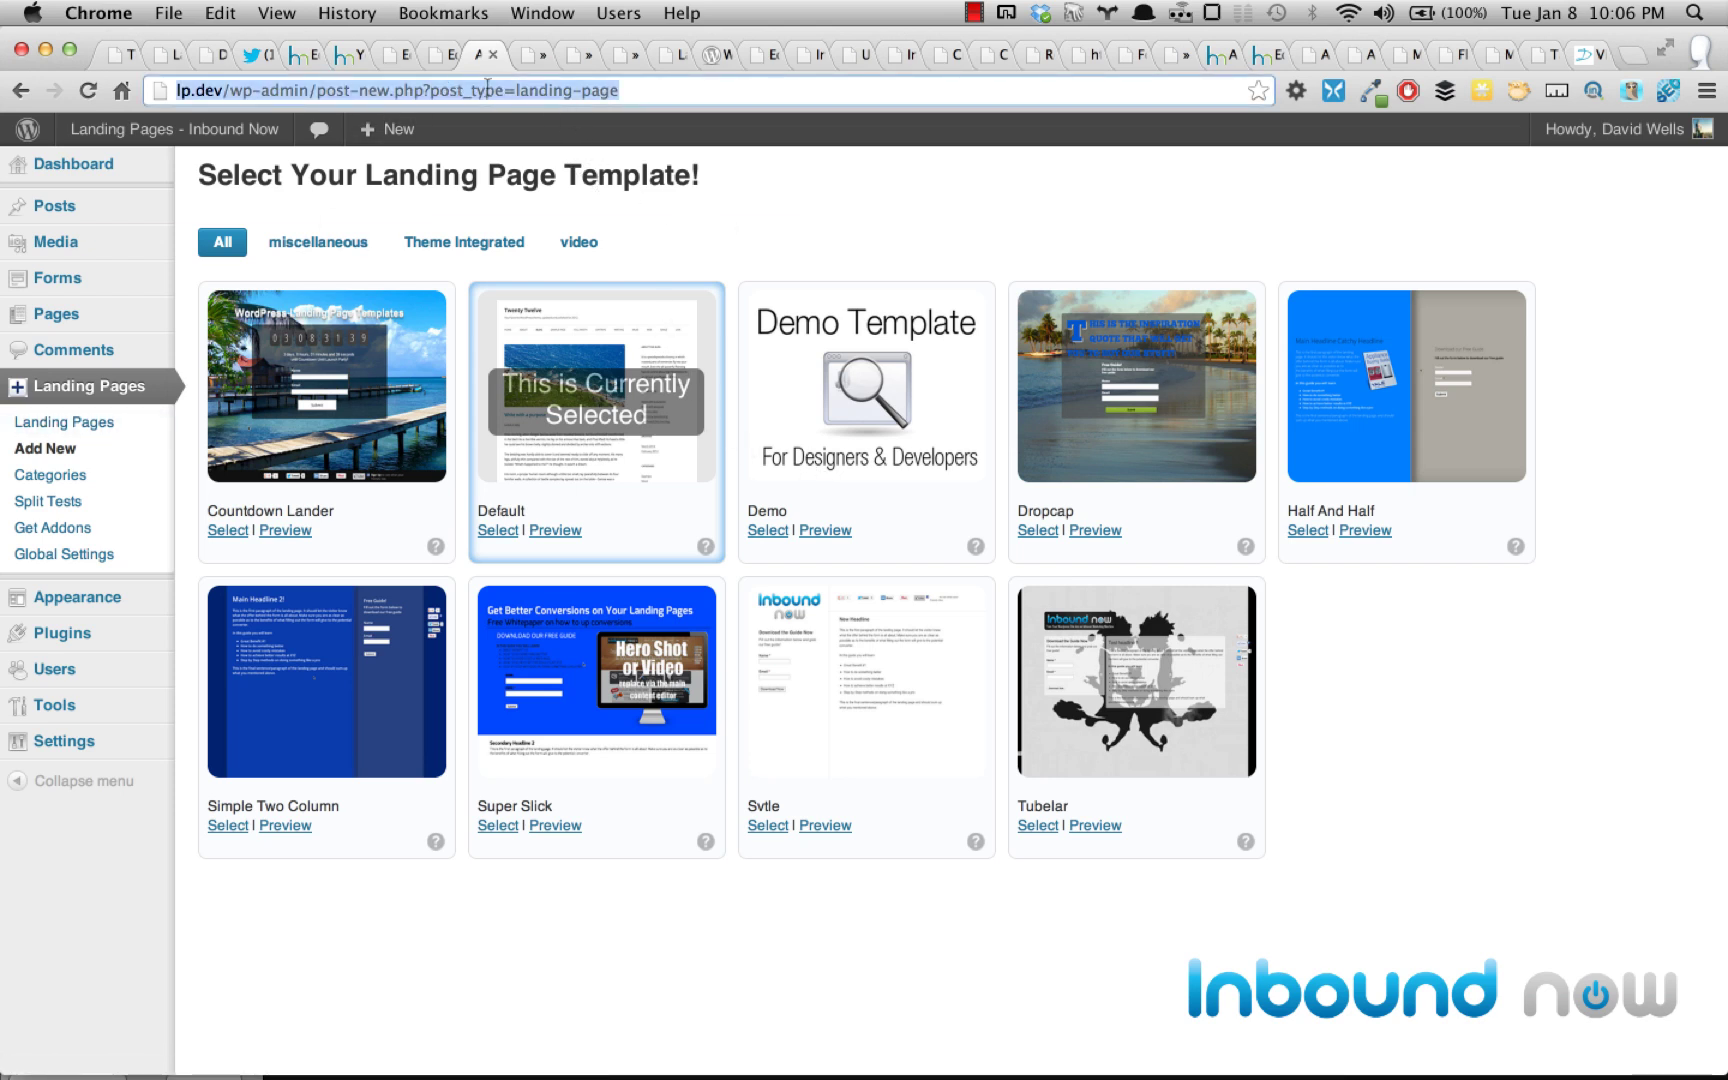
text(plugins.inboundnow.com)
key(Return)
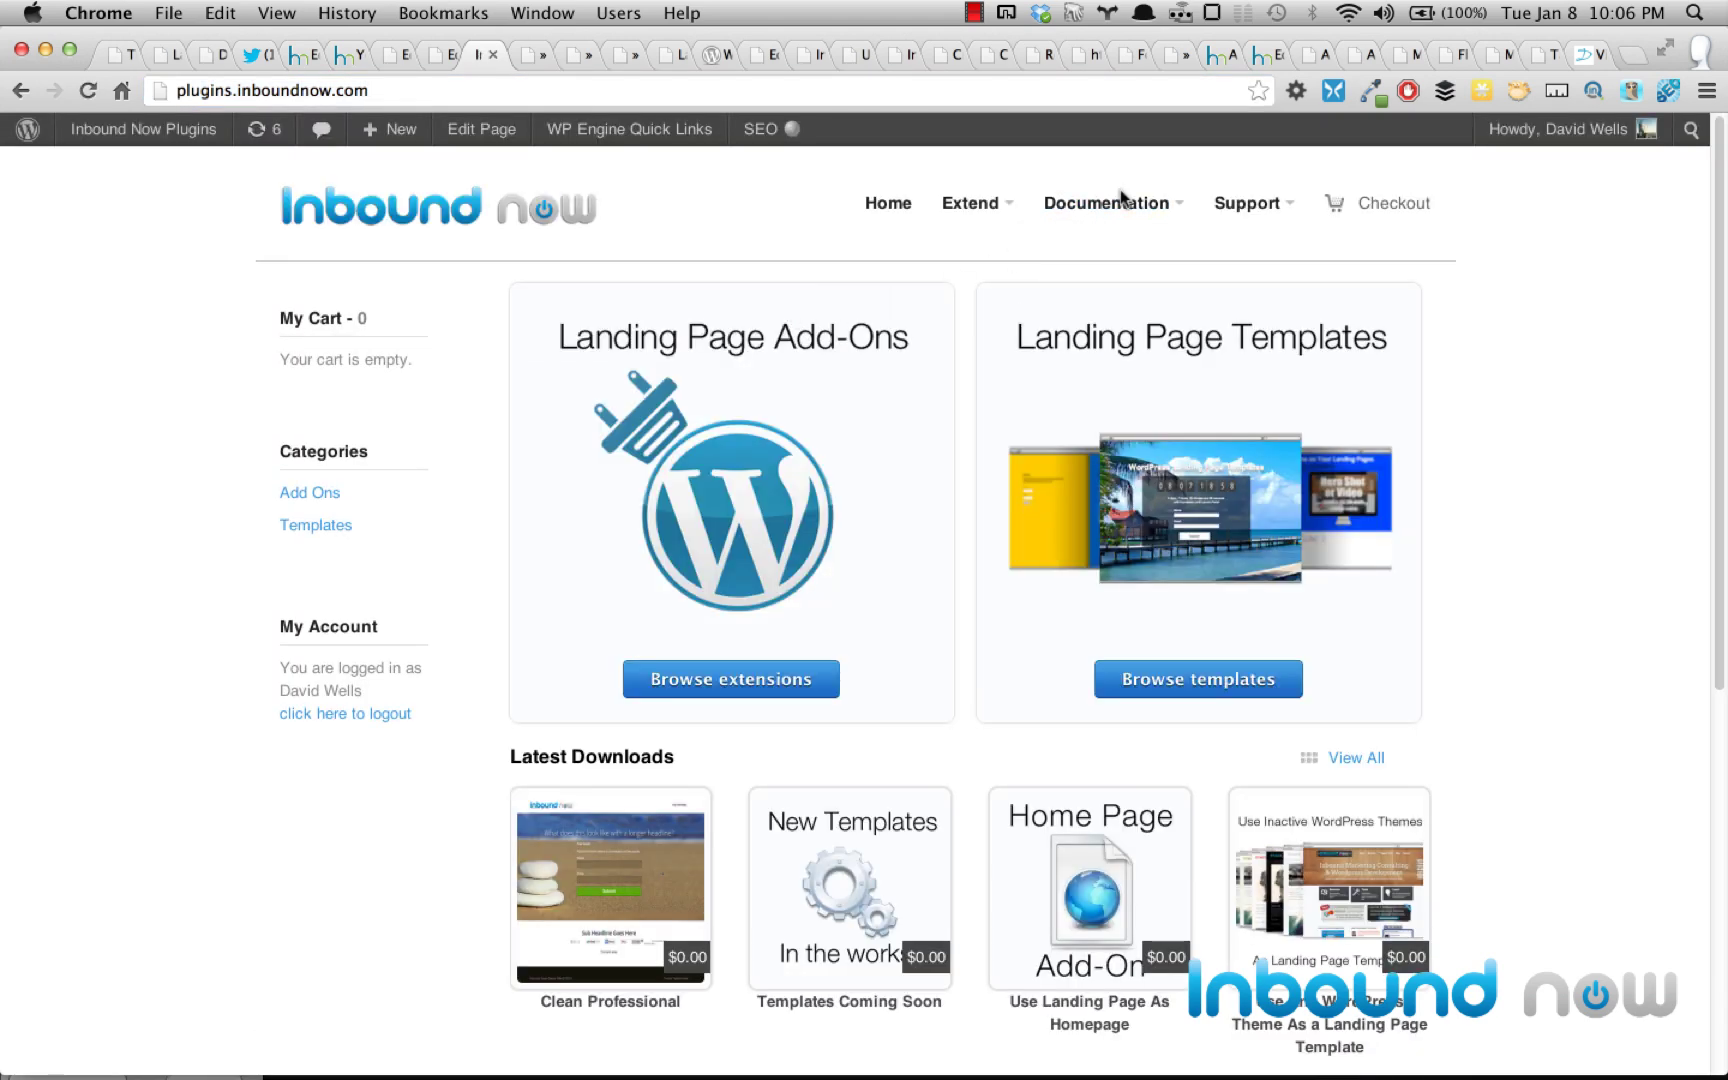
mouse_move(1115, 214)
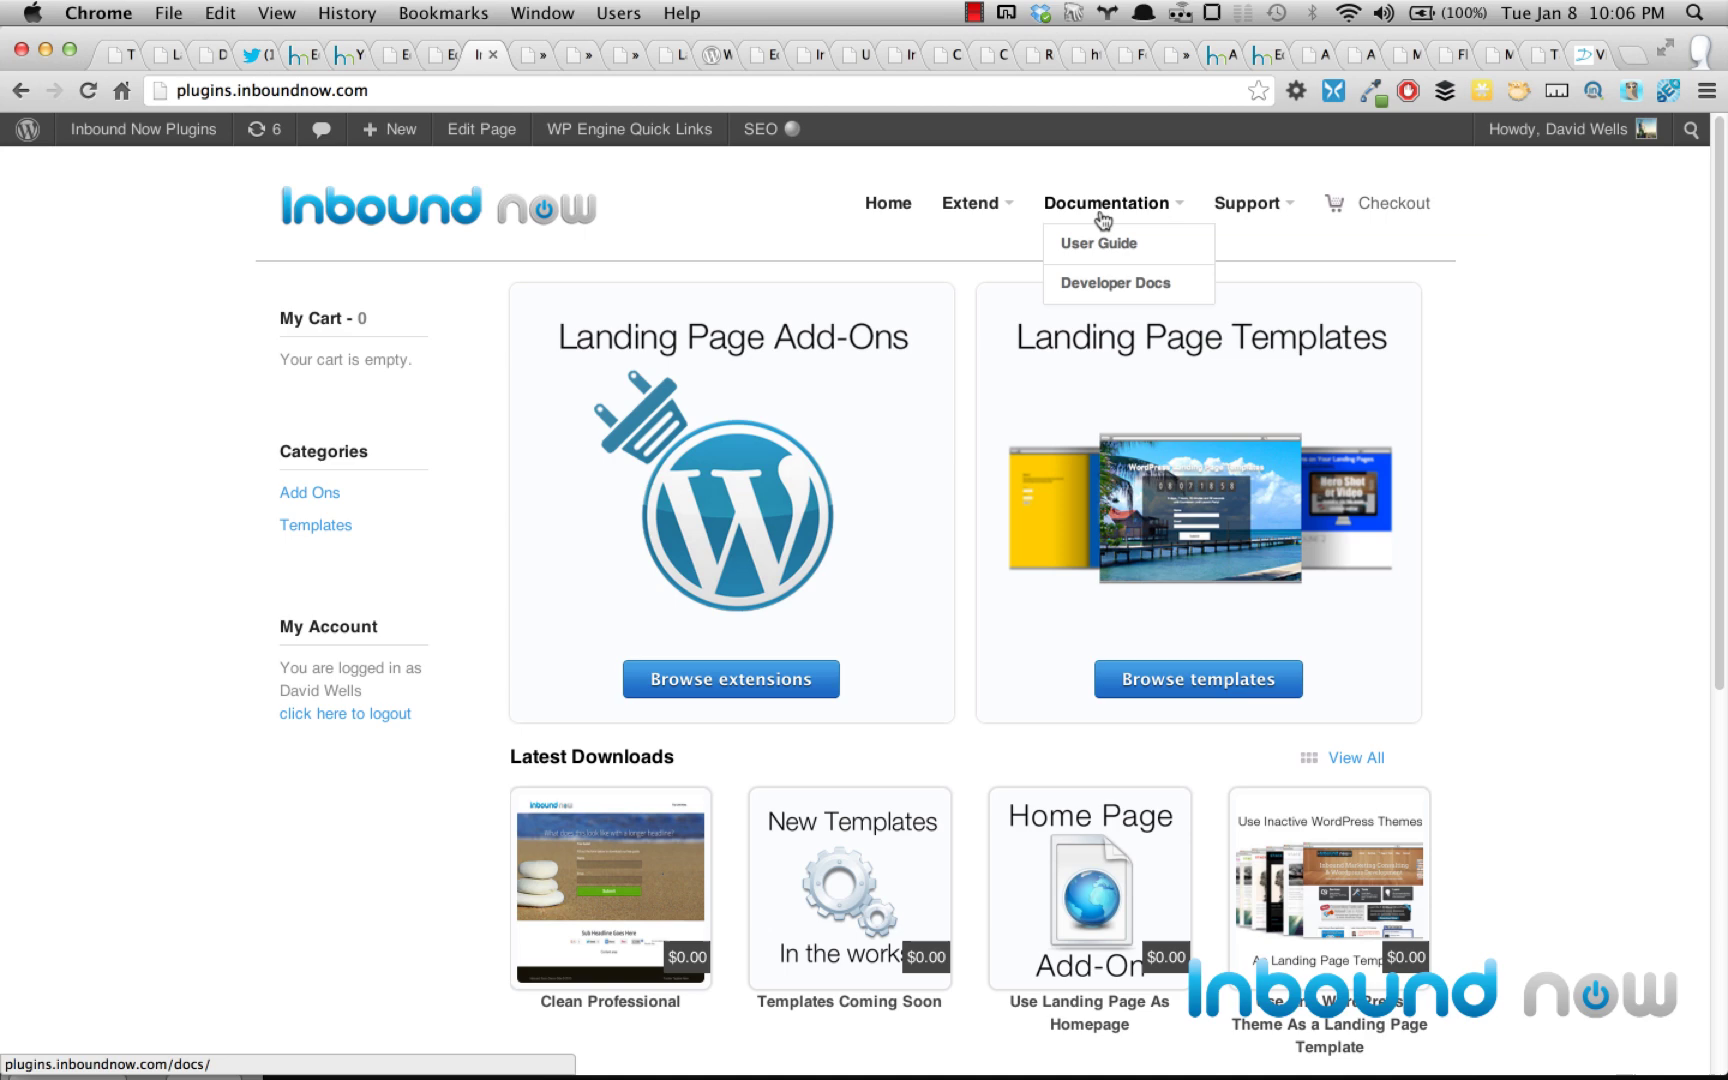
click(1115, 282)
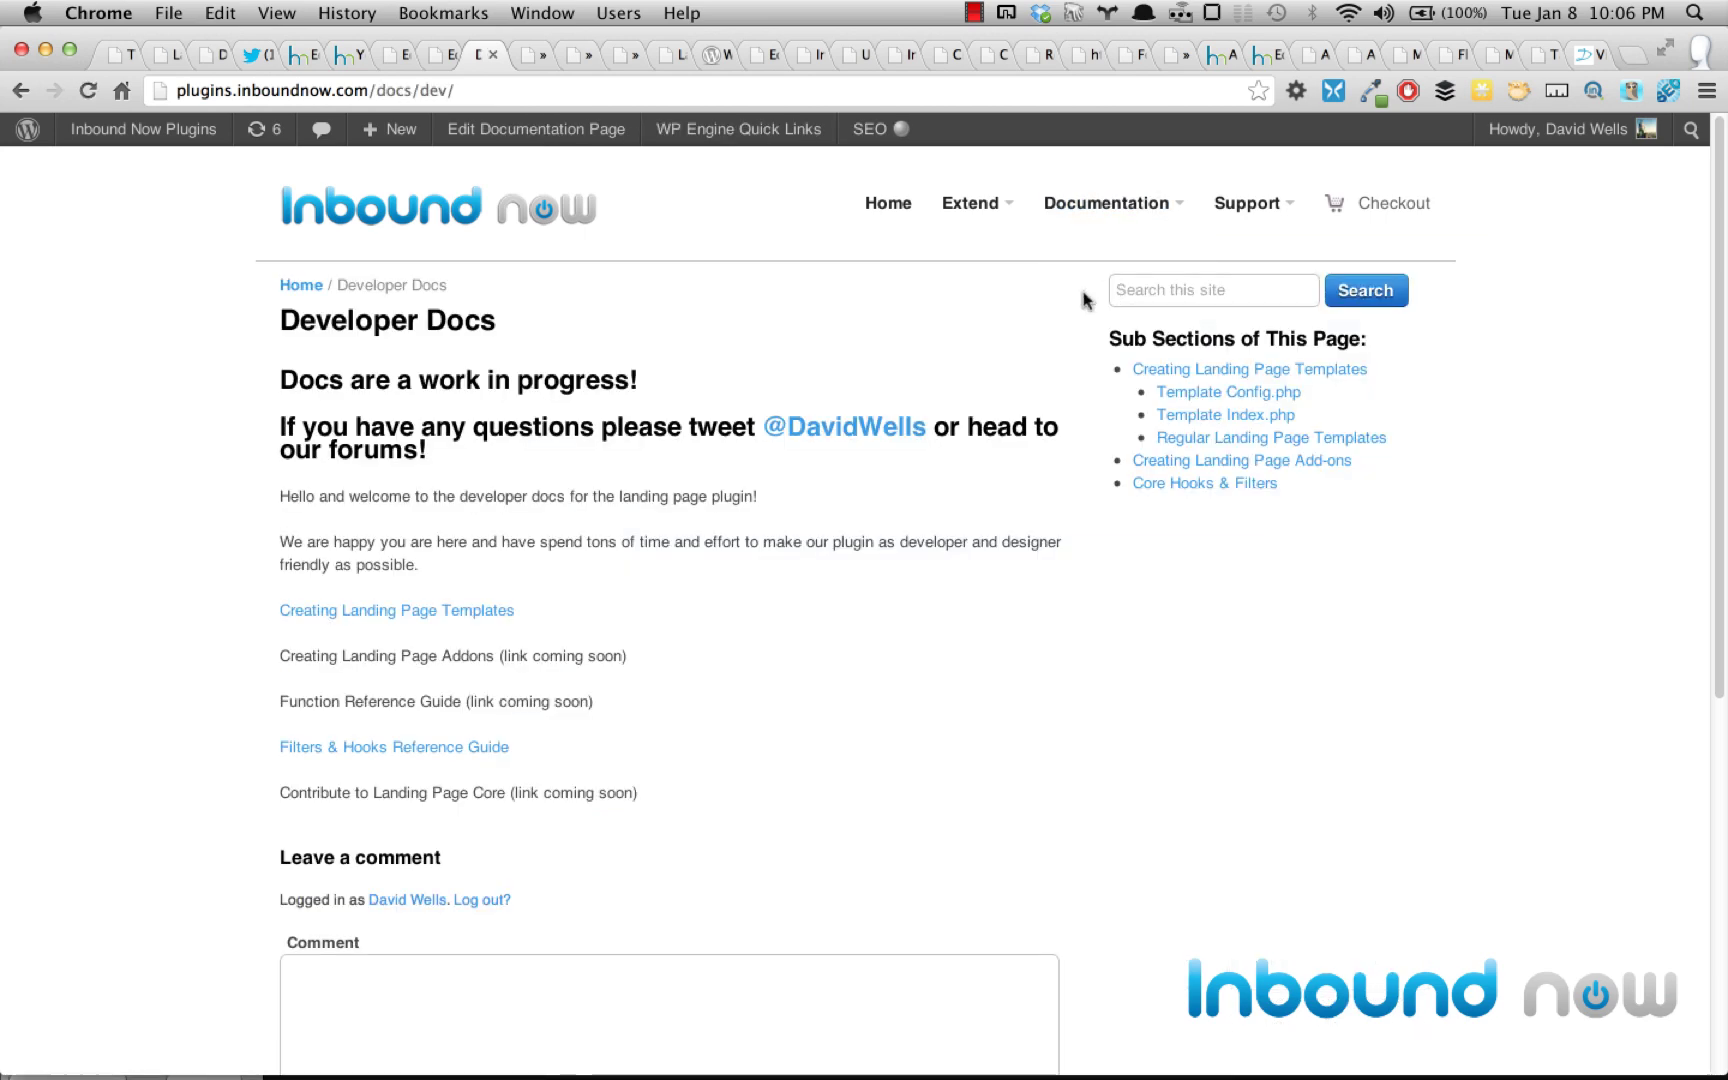
- Jump to the 'Creating Landing Page Templates' section of the Developer Docs
drag(401, 409, 872, 752)
click(895, 770)
scroll(930, 760, down, 5)
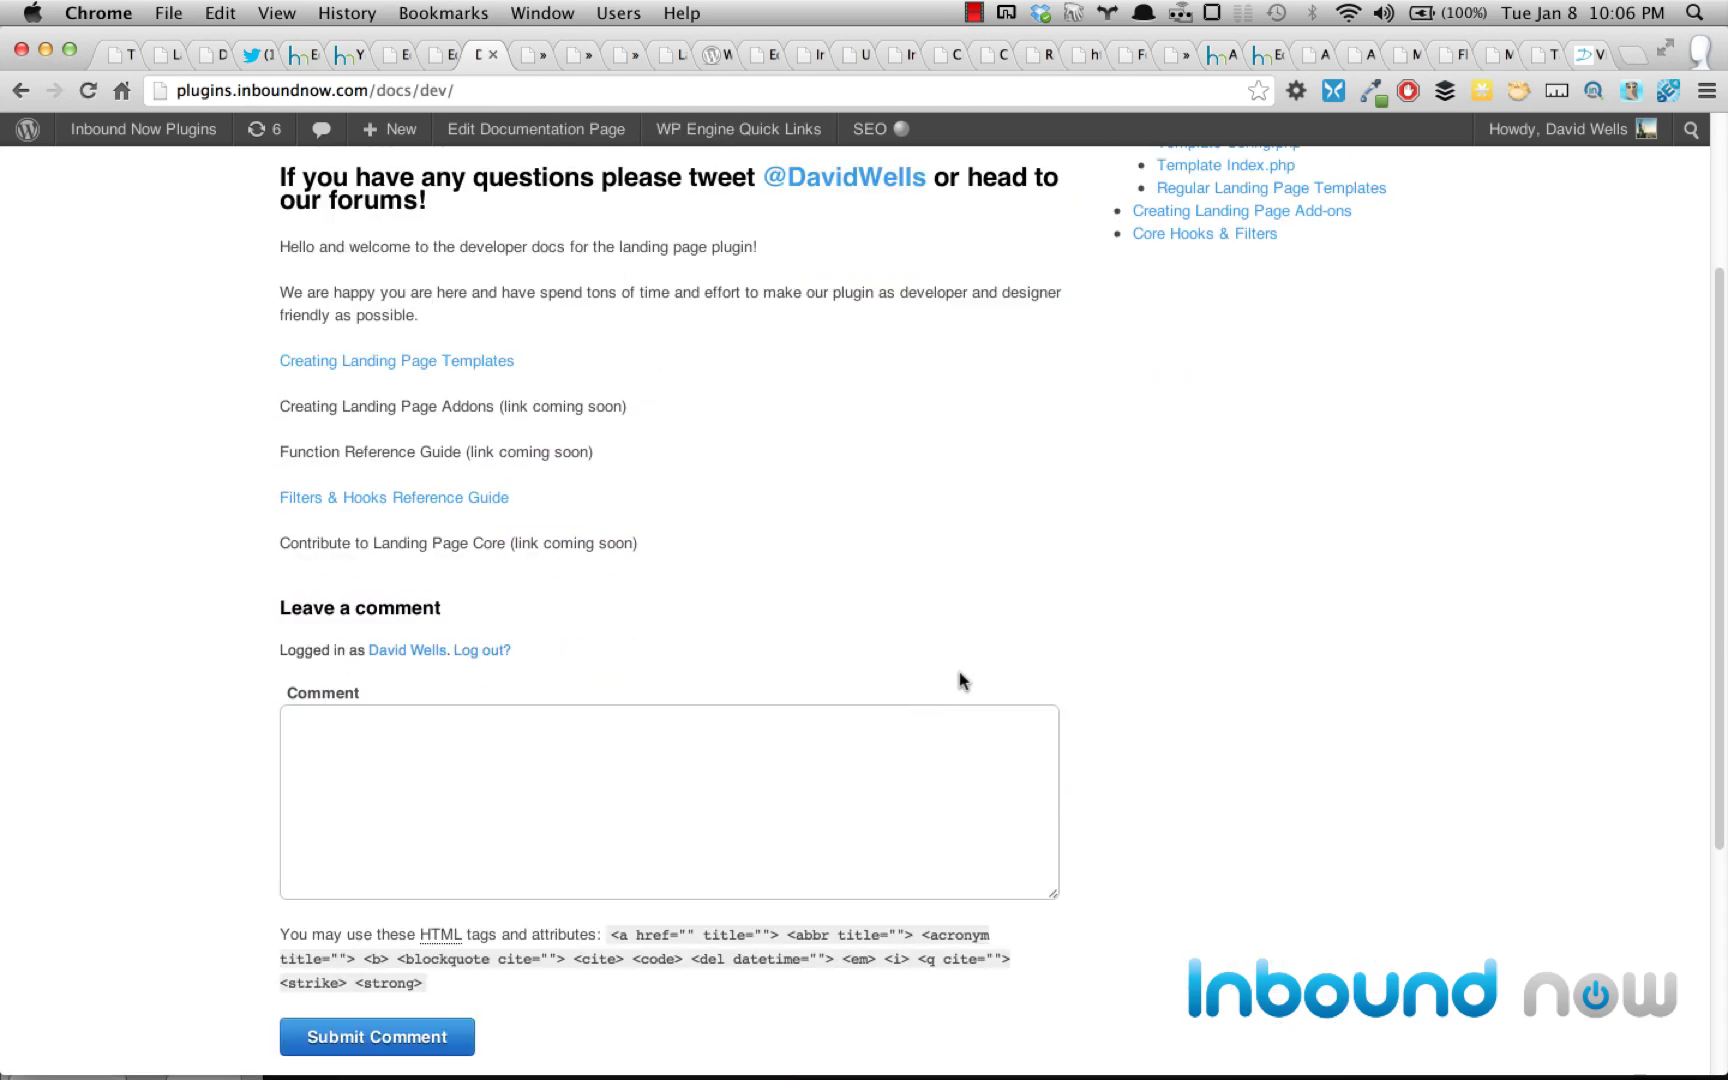
scroll(1100, 449, up, 5)
click(1224, 370)
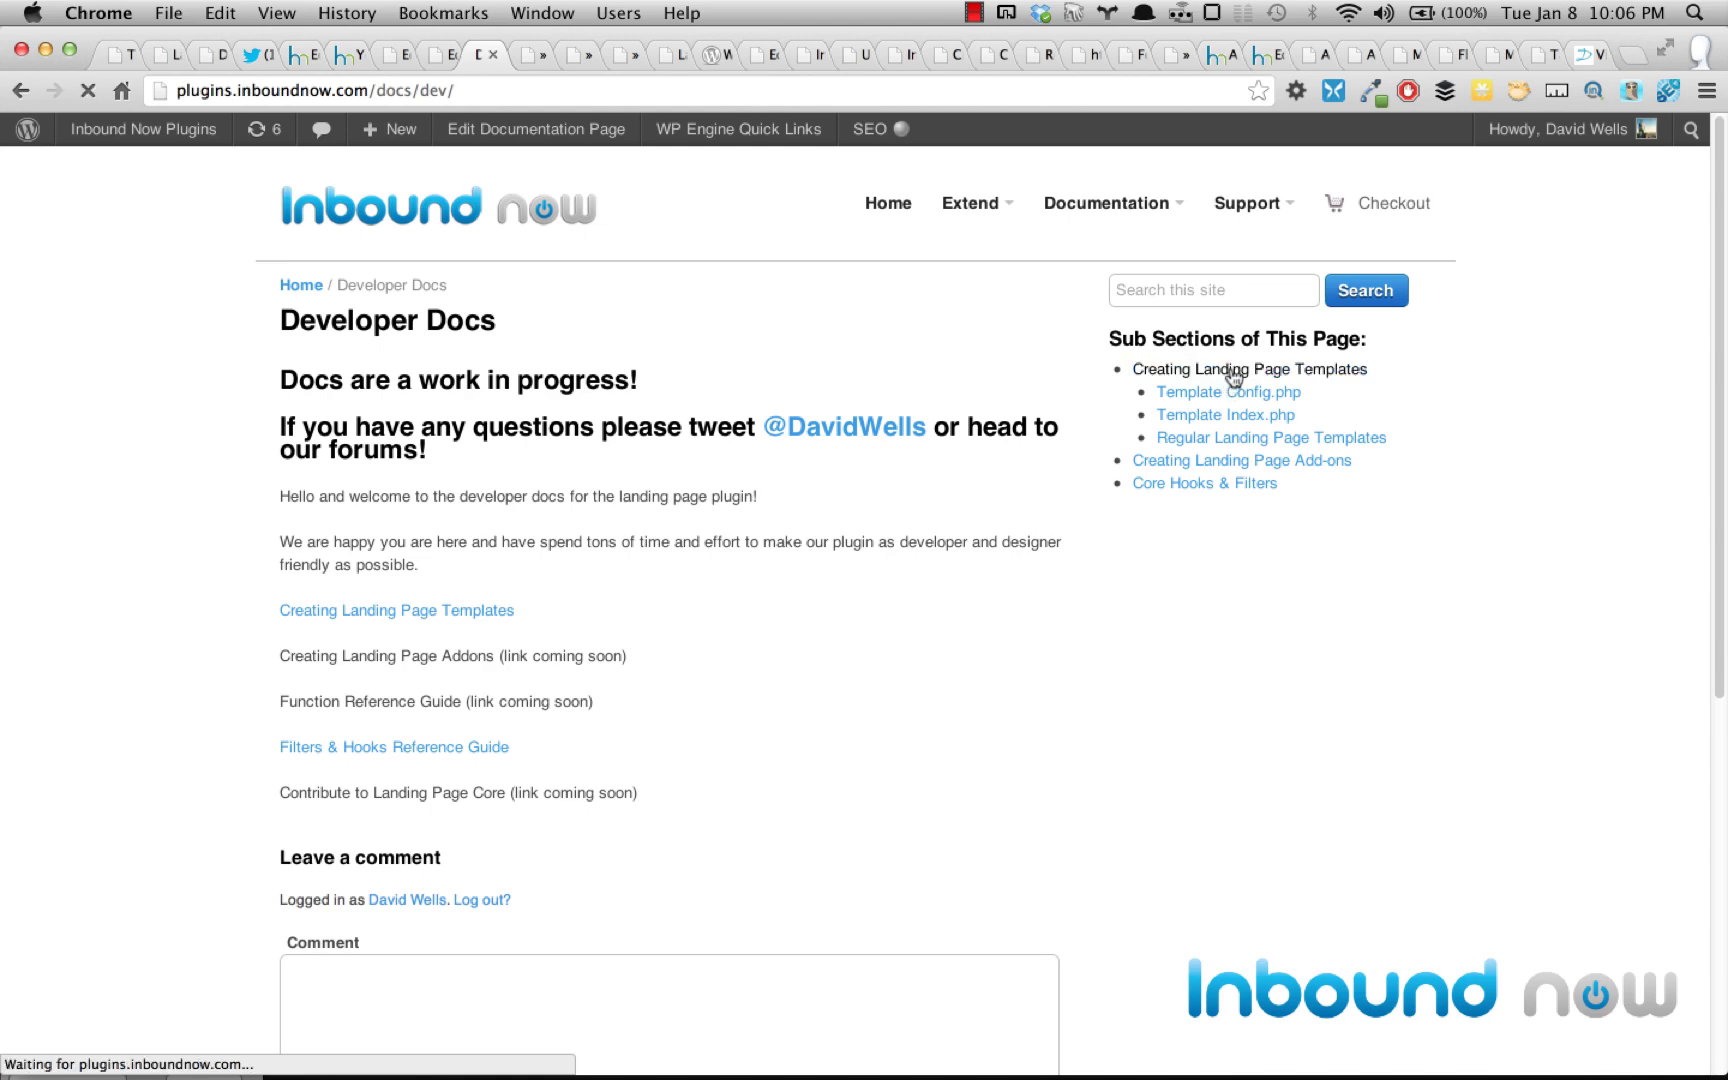